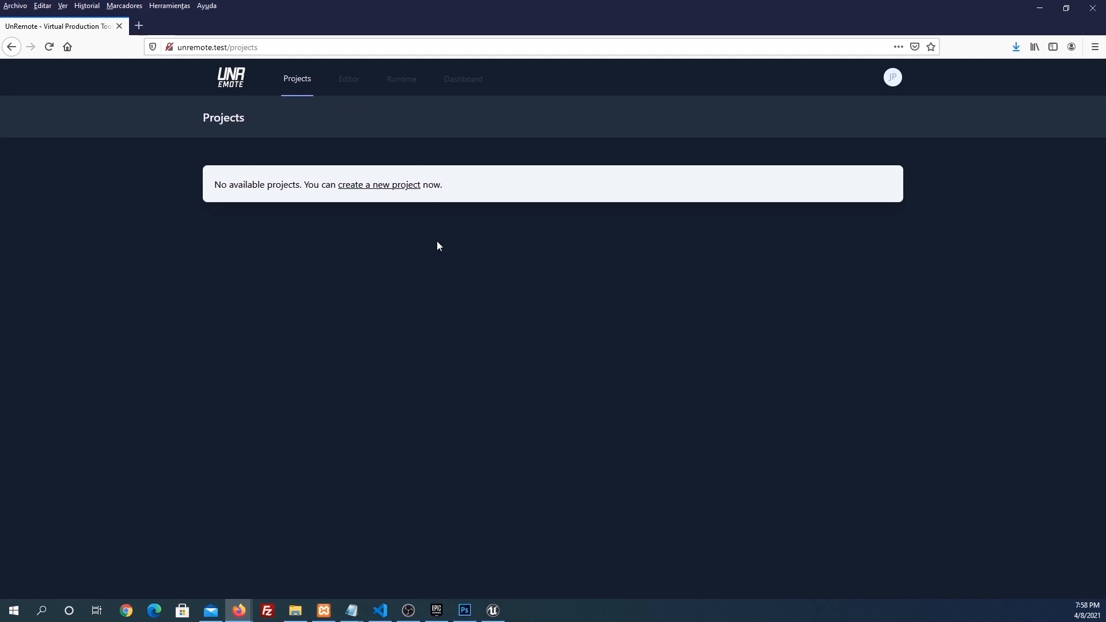
Start a new project named "ESCENA DE PLAYA" with the summary "Pruebas de producción virtual para escena de misterio en la playa"
click(372, 185)
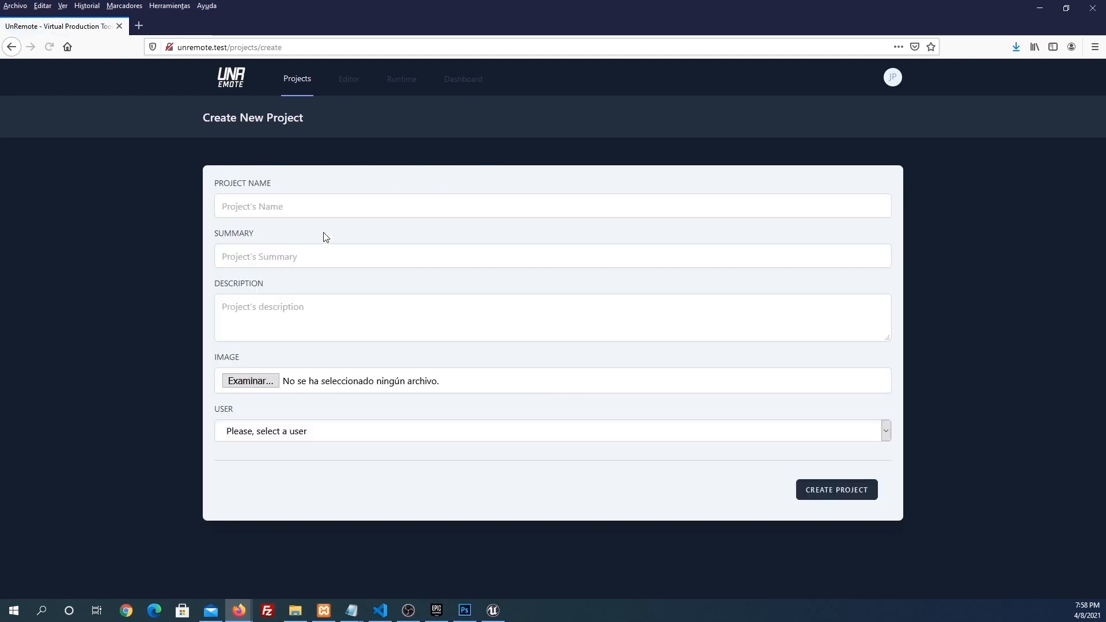
key(alt+Tab)
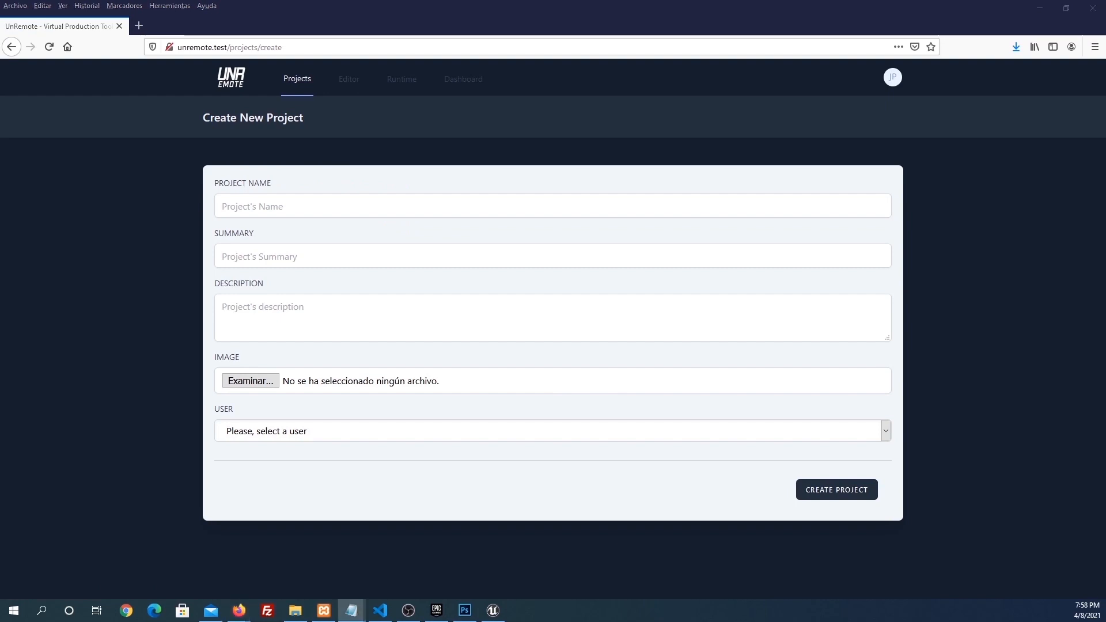
click(400, 203)
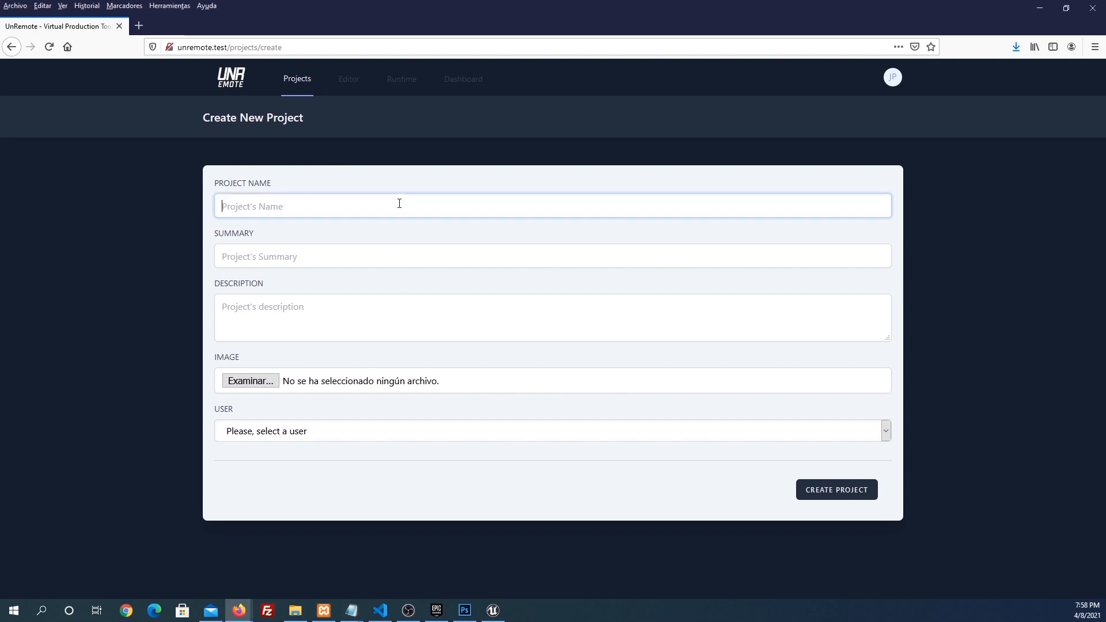
text(ESCENA DE PLAYA)
click(410, 256)
click(374, 267)
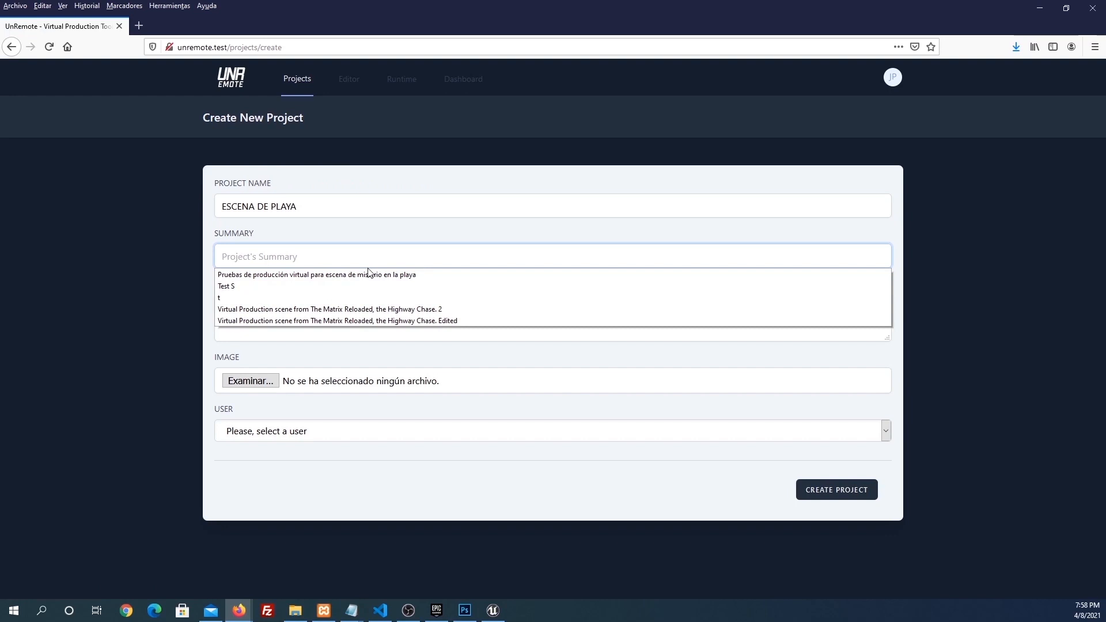
click(352, 274)
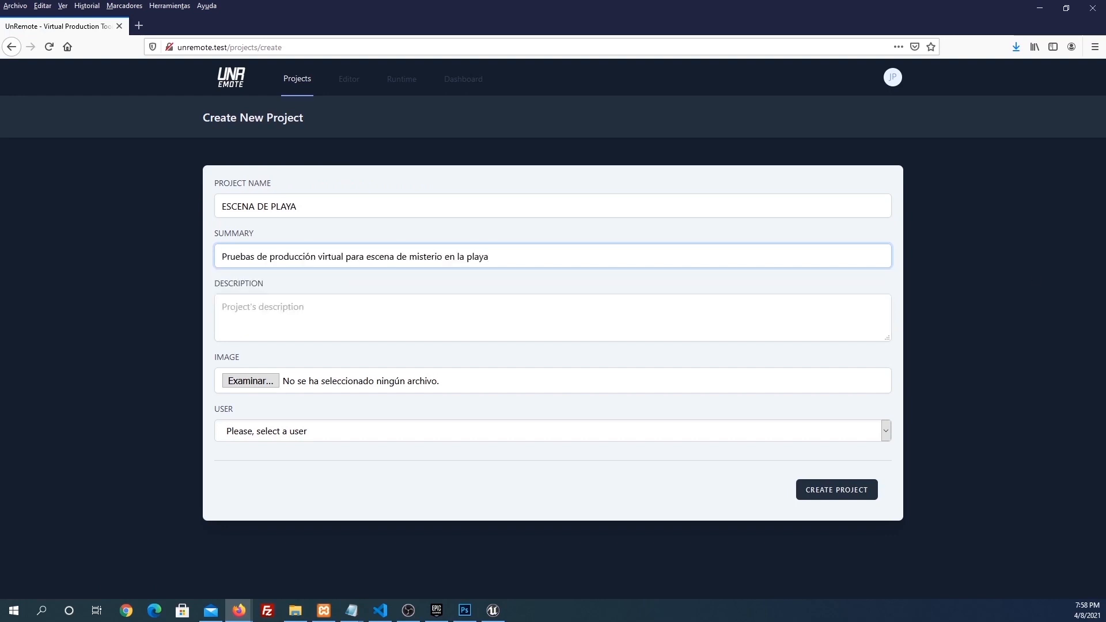
Describe the project as "Probando la herramienta de UNREMOTE para la escena de la playa." and attach the image HighresScreenshot00028.png
key(alt+Tab)
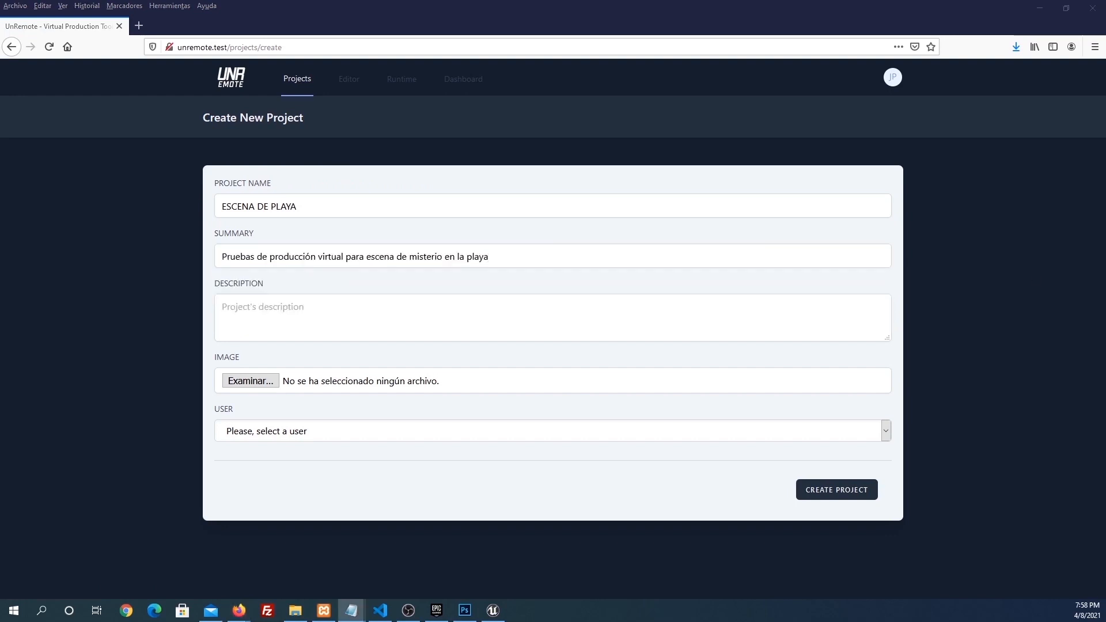
click(776, 314)
text(Probando la herramienta de UNREMOTE para la escena de la playa.)
click(252, 382)
scroll(427, 210, down, 5)
click(151, 241)
double_click(149, 242)
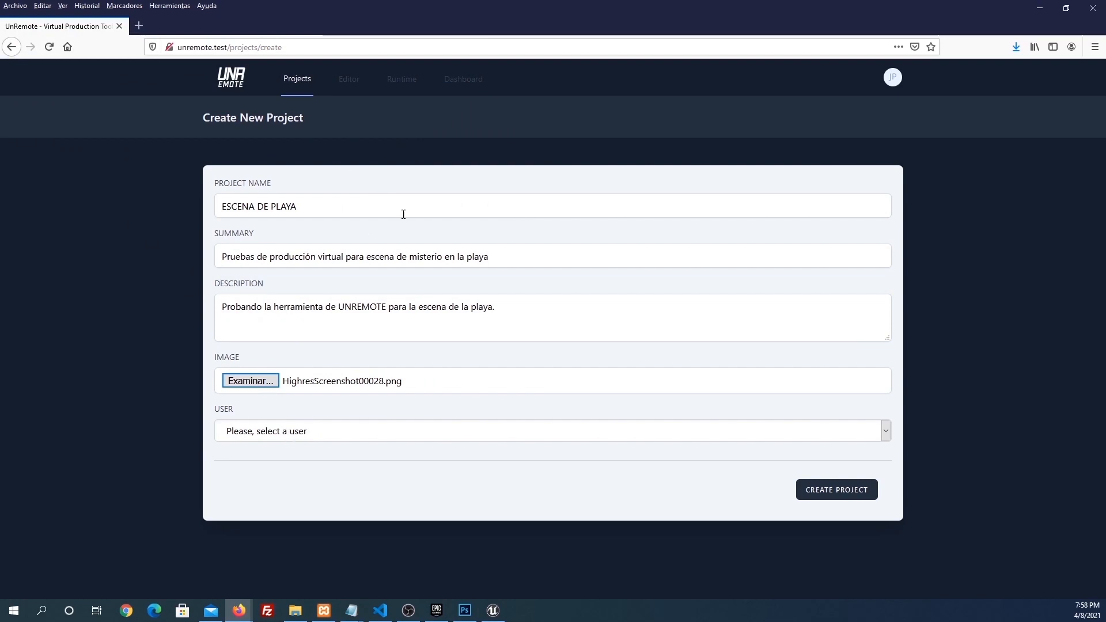
Assign a user to the project and create it
click(301, 431)
click(274, 471)
click(831, 489)
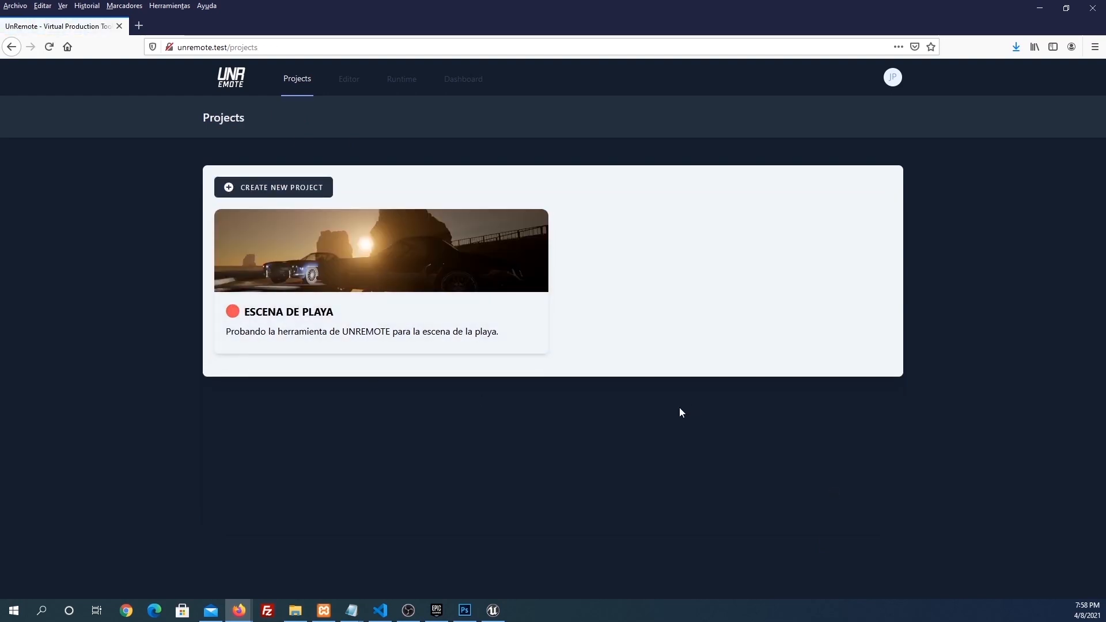
Open the ESCENA DE PLAYA project and review its details and Unreal Engine connection settings
click(386, 257)
scroll(634, 195, down, 1)
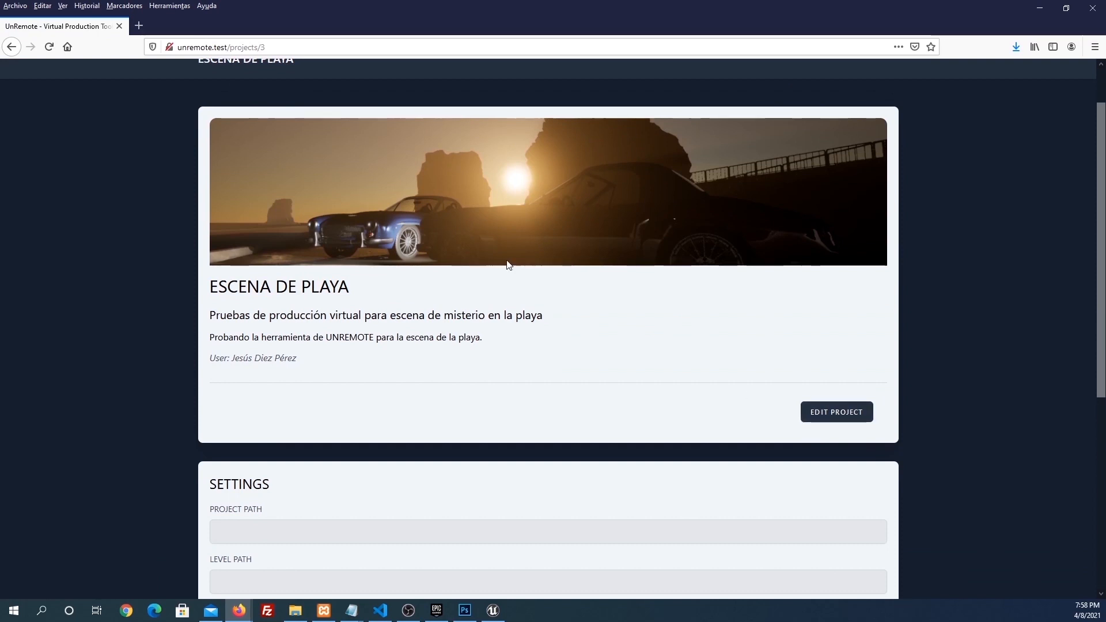
scroll(507, 264, down, 4)
scroll(508, 263, down, 2)
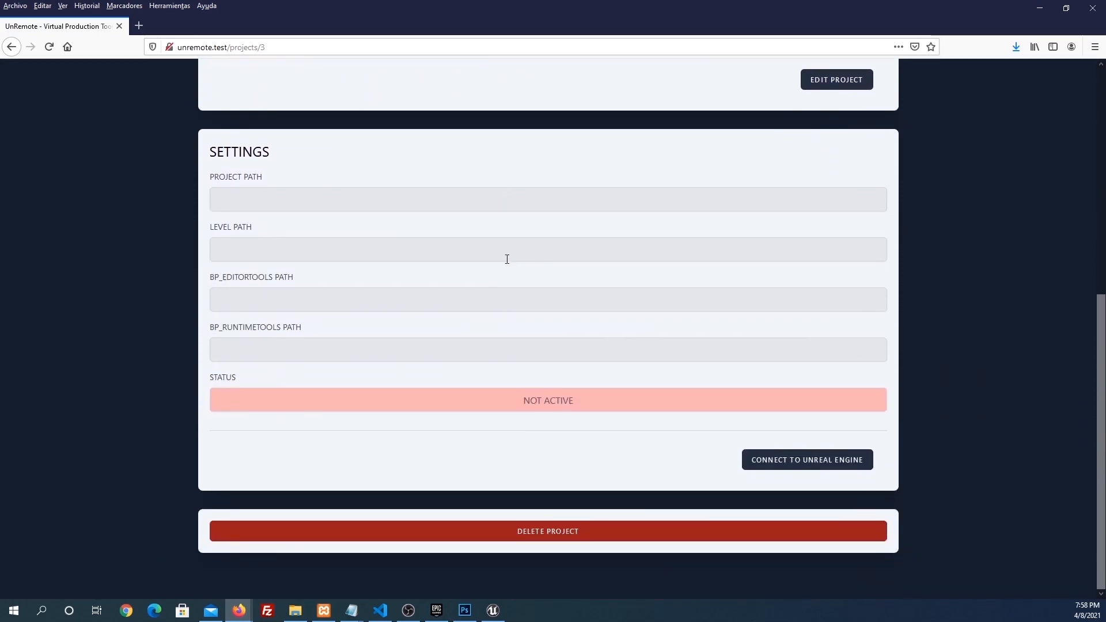
scroll(507, 259, up, 1)
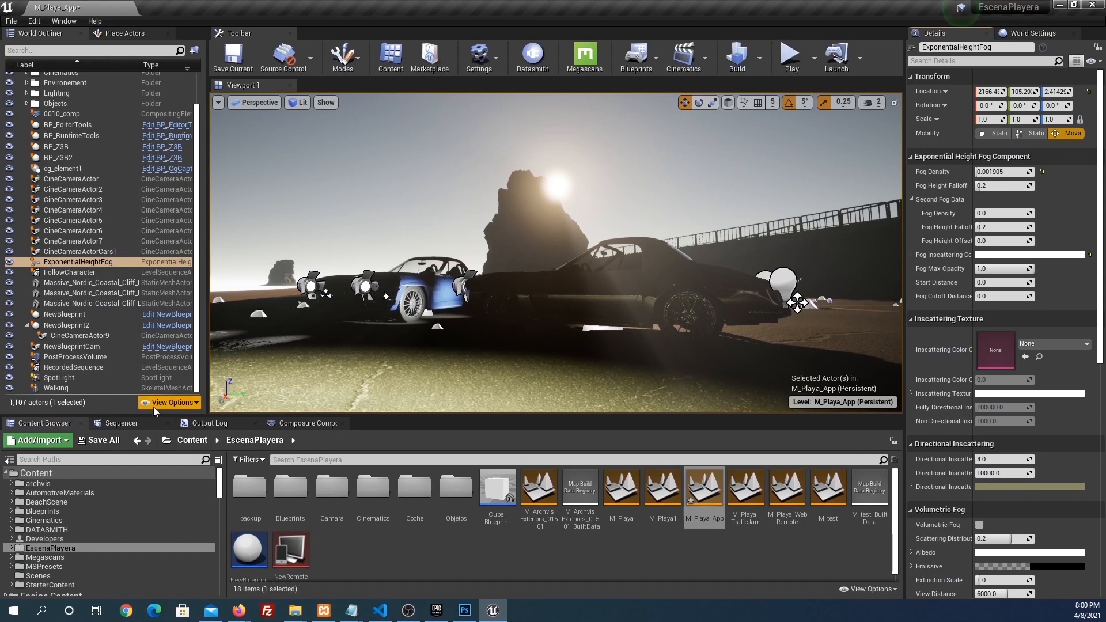
In Unreal Editor, run the console command WebControl.StartServer from the Output Log
click(209, 423)
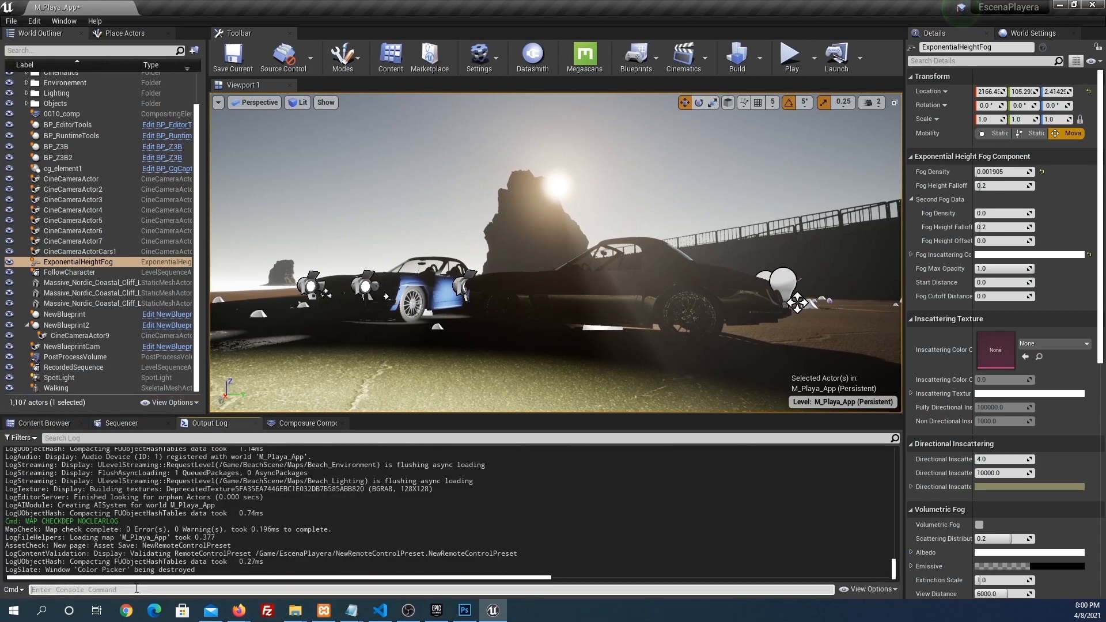
key(Up)
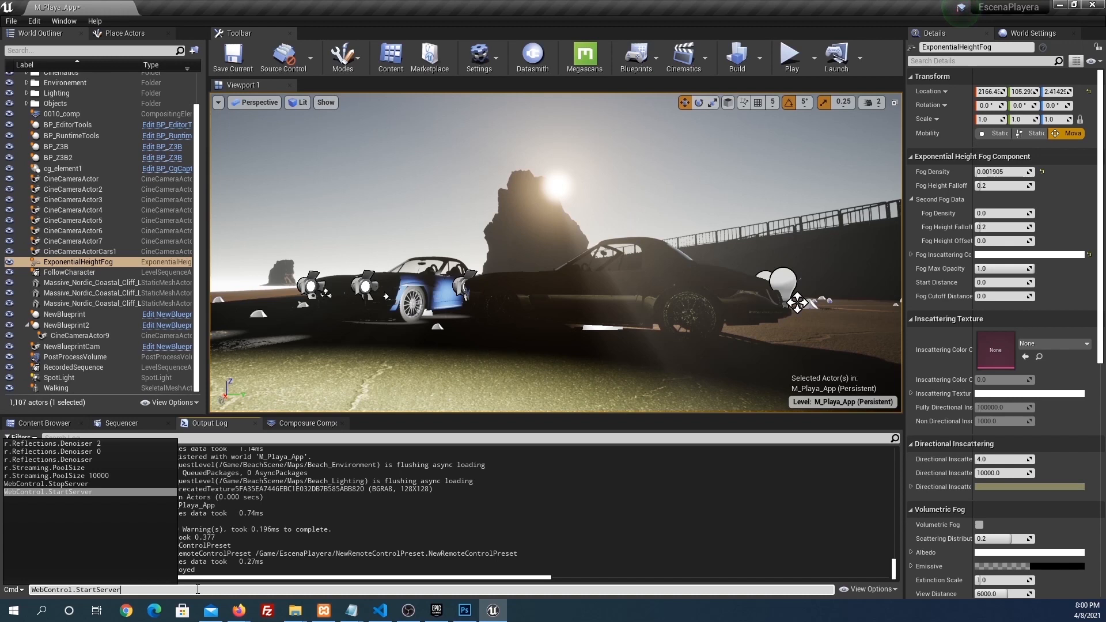
key(Return)
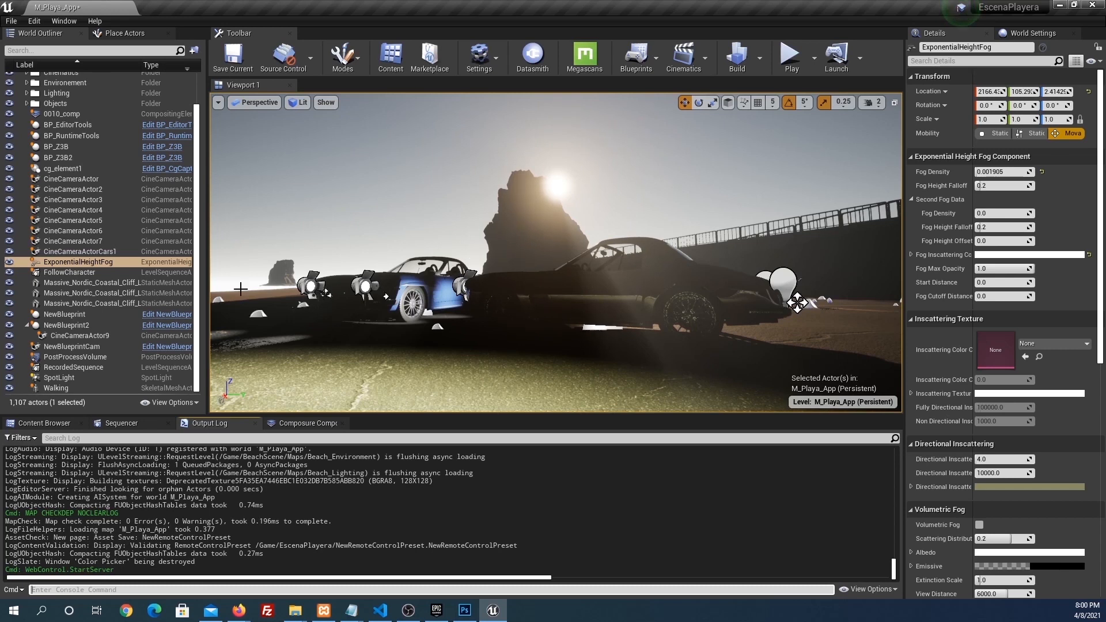
Inspect the BP_EditorTools and BP_RuntimeTools actors in the level, including the BP_EditorTools blueprint
click(67, 125)
ctrl+click(72, 136)
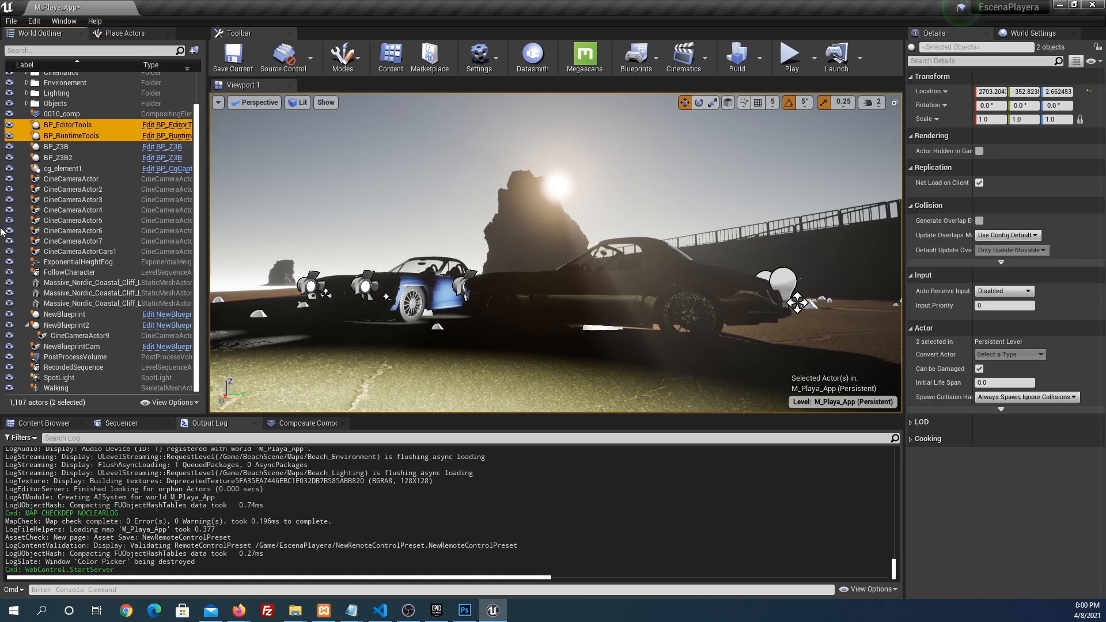
click(66, 125)
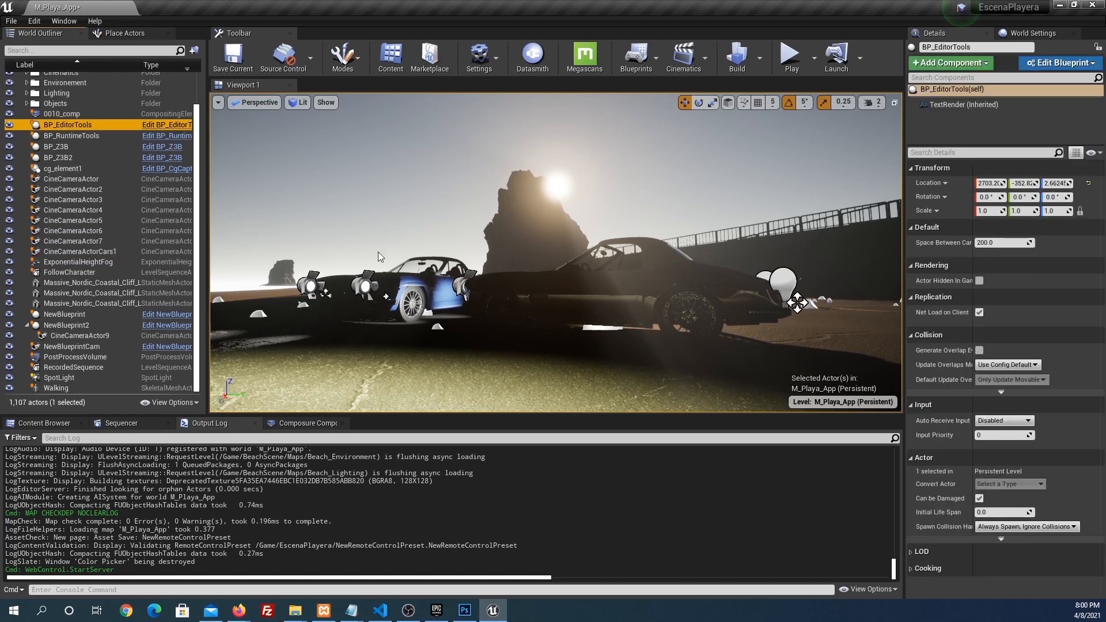
click(66, 136)
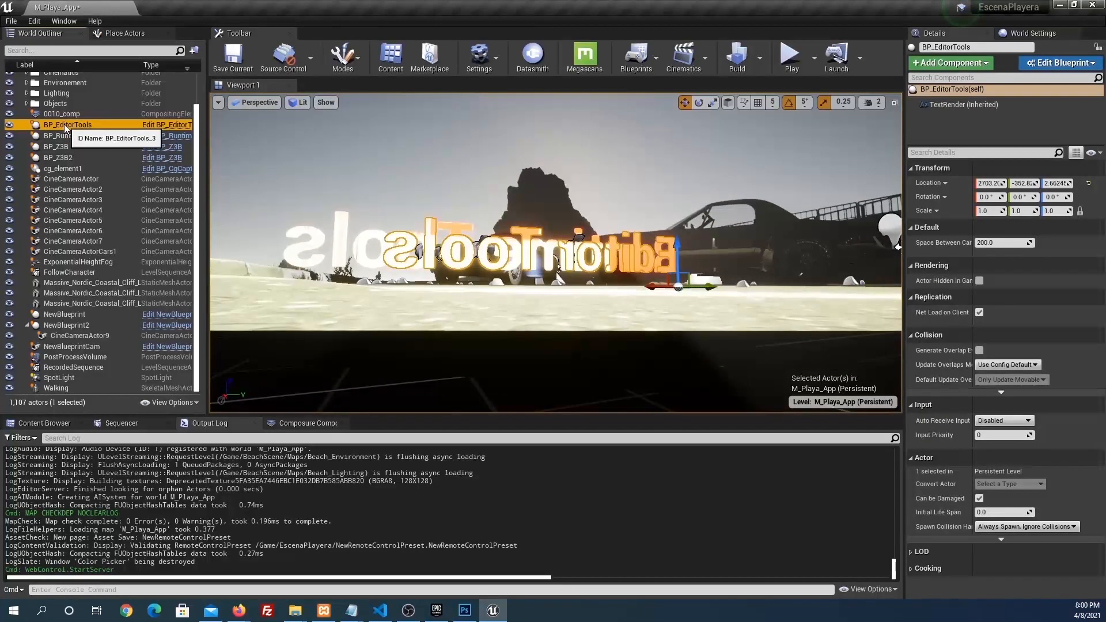
click(66, 126)
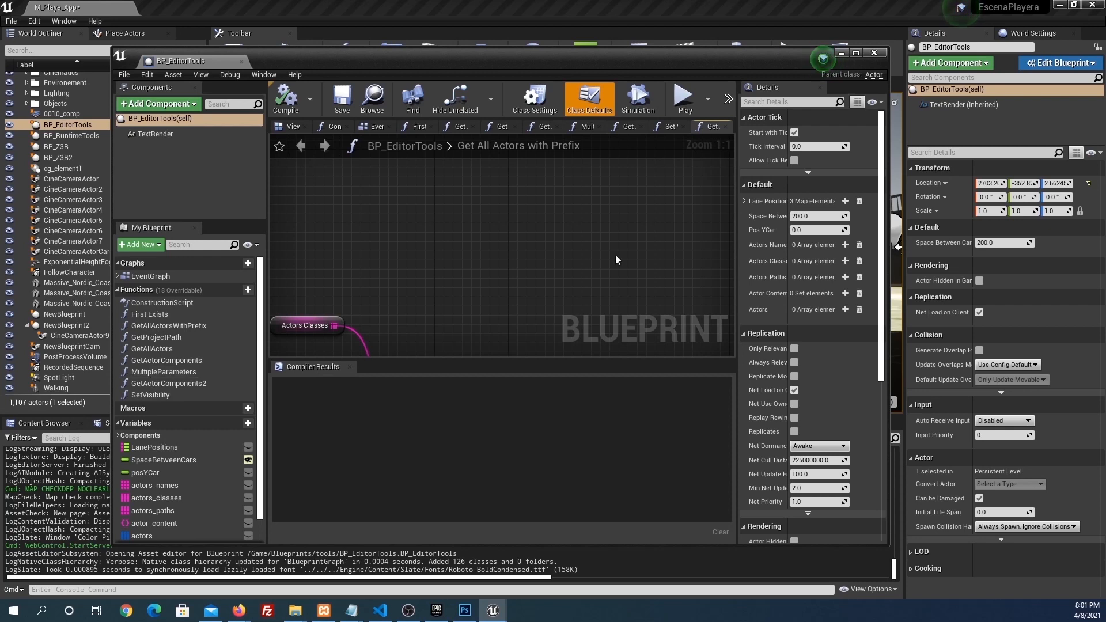
click(875, 54)
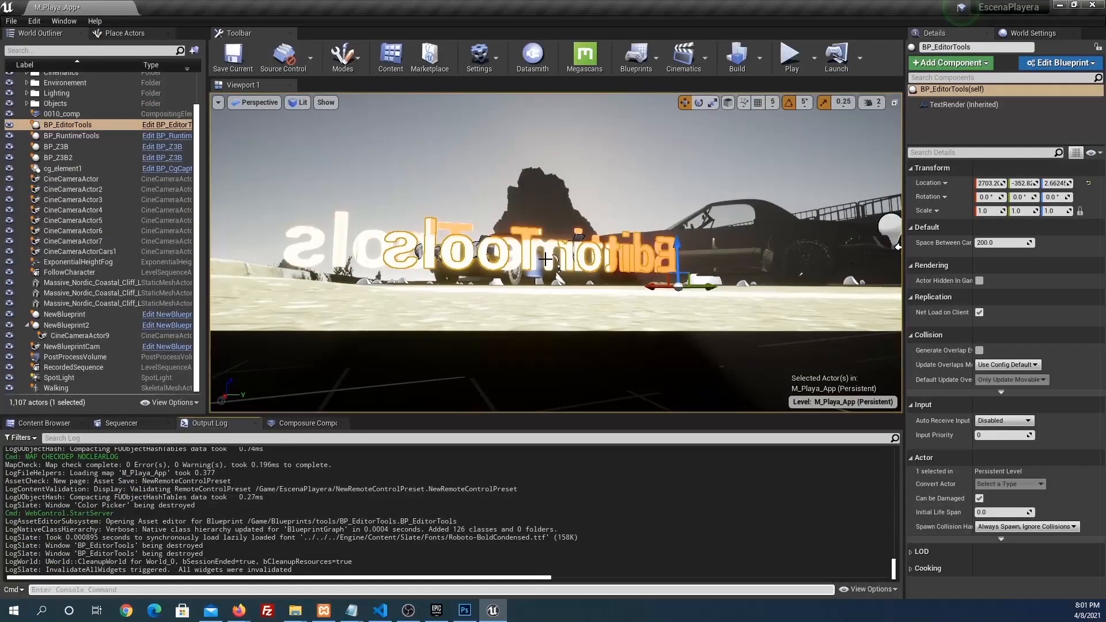
Return the viewport to the view of the two cars and switch on Game View
click(558, 279)
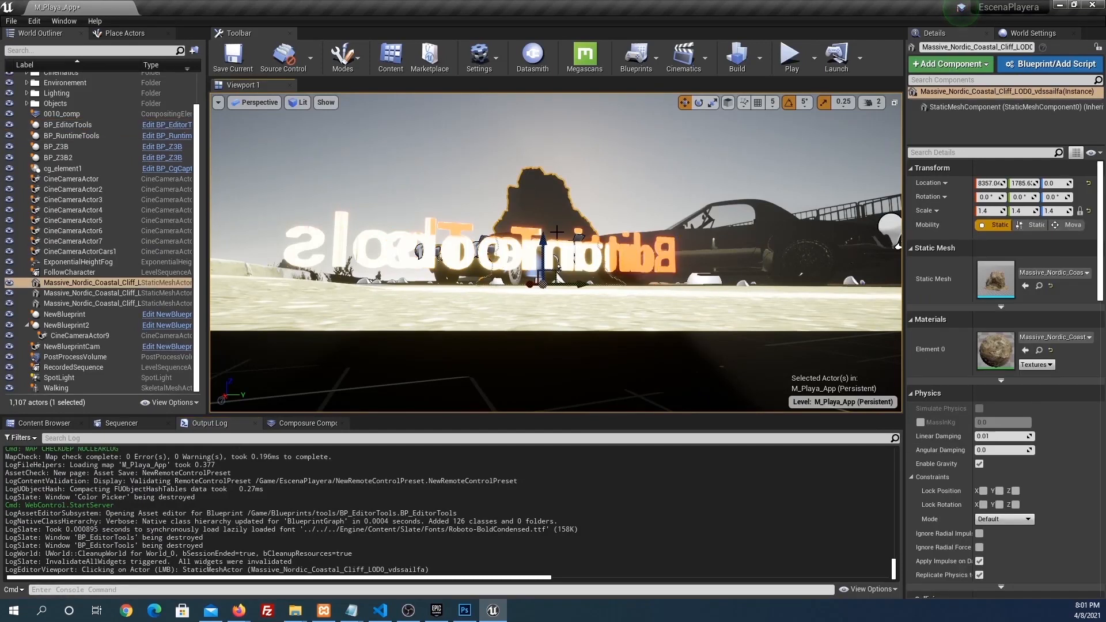
click(540, 338)
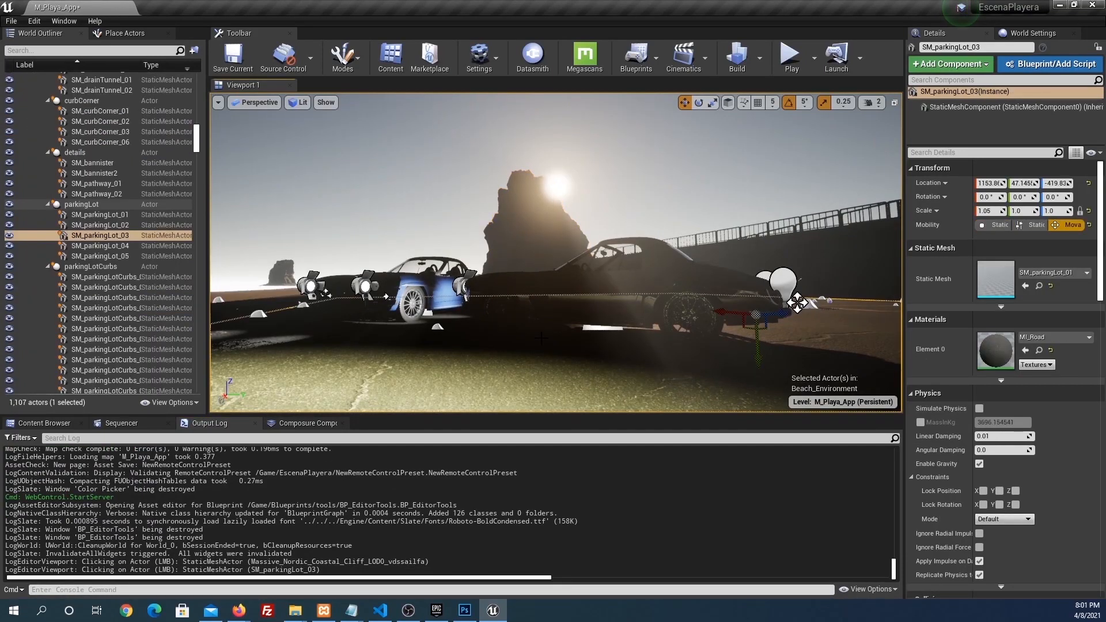
key(g)
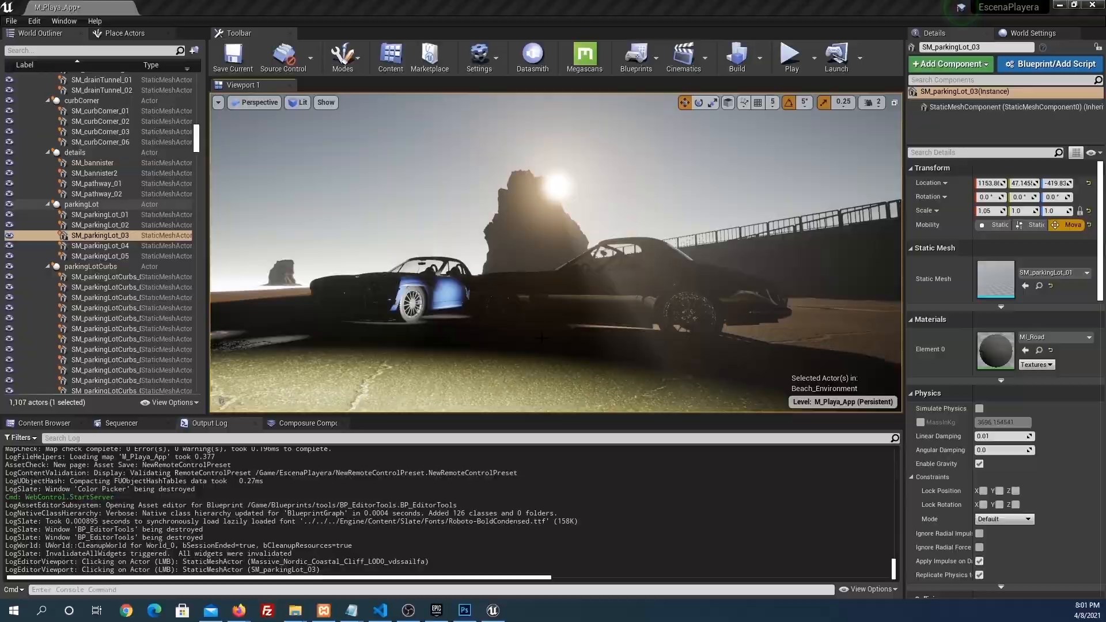
Switch to UnRemote in Firefox, connect the project to Unreal Engine, and check the project, level and blueprint paths
key(alt+Tab)
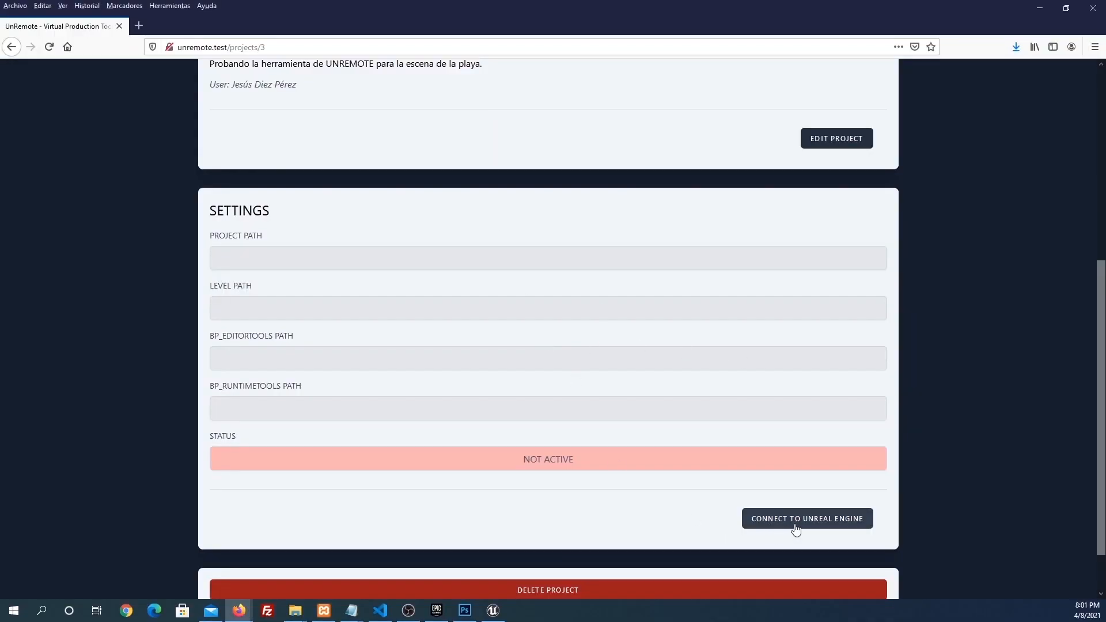
click(818, 521)
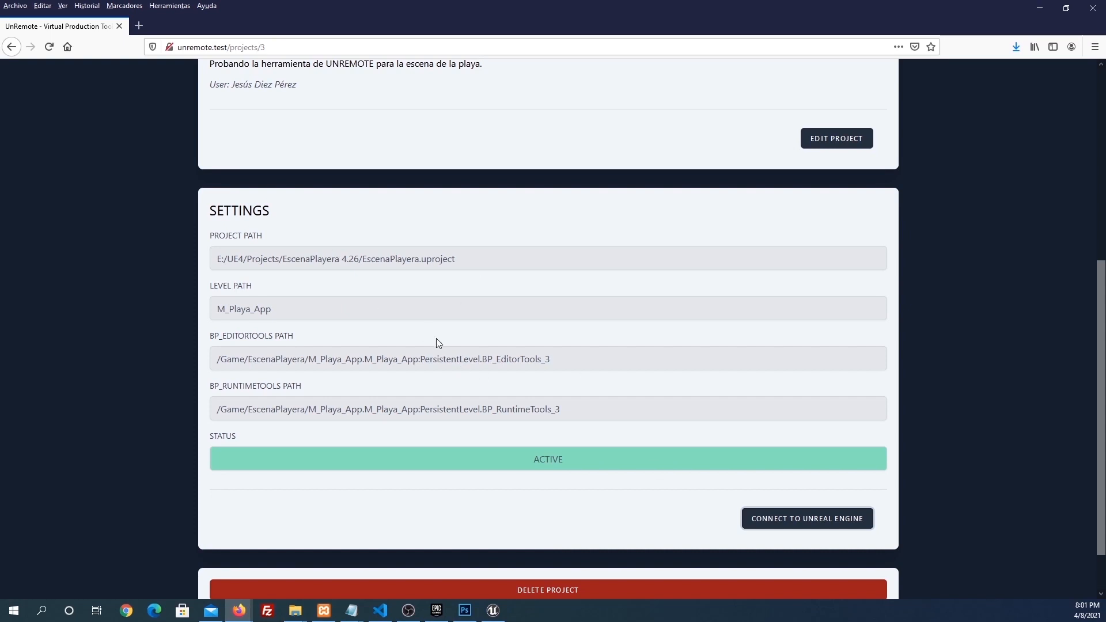
drag(455, 259, 205, 257)
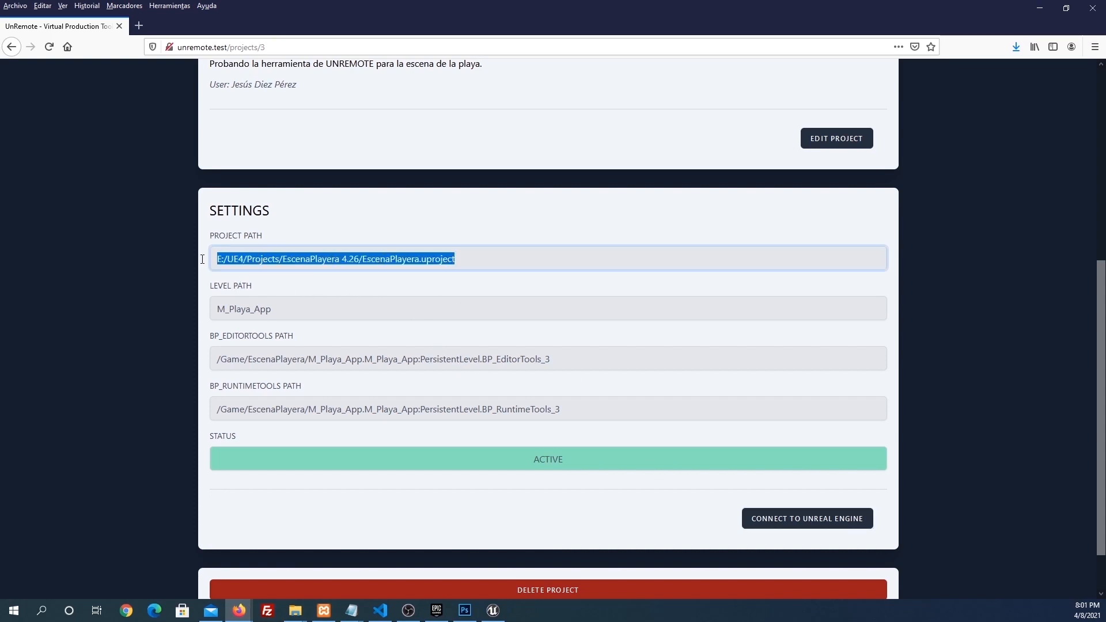
drag(292, 309, 167, 298)
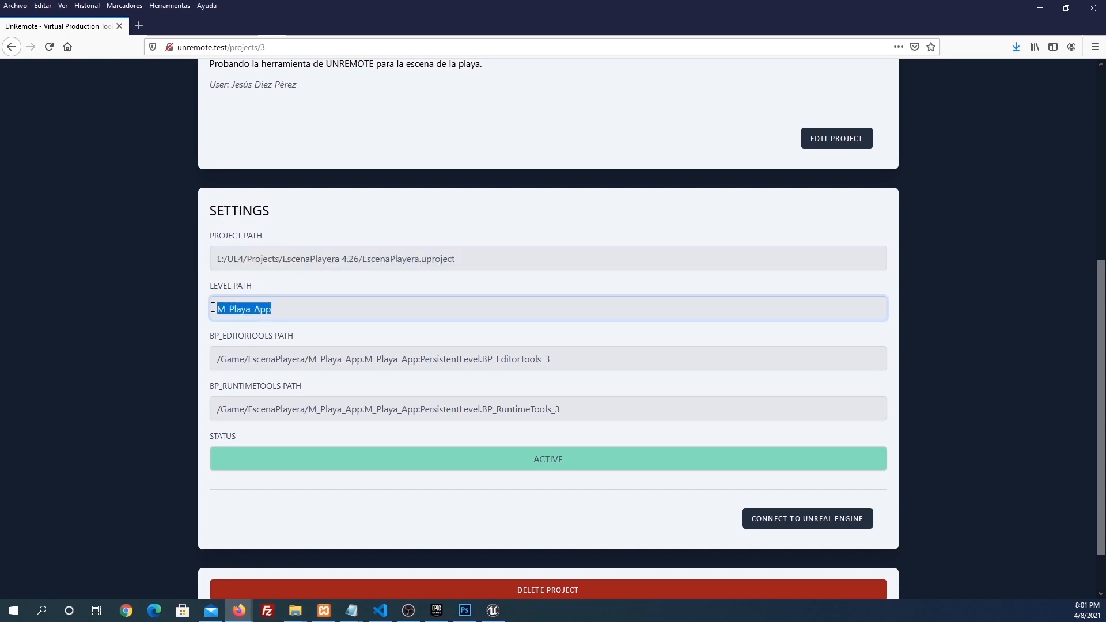
drag(554, 360, 218, 342)
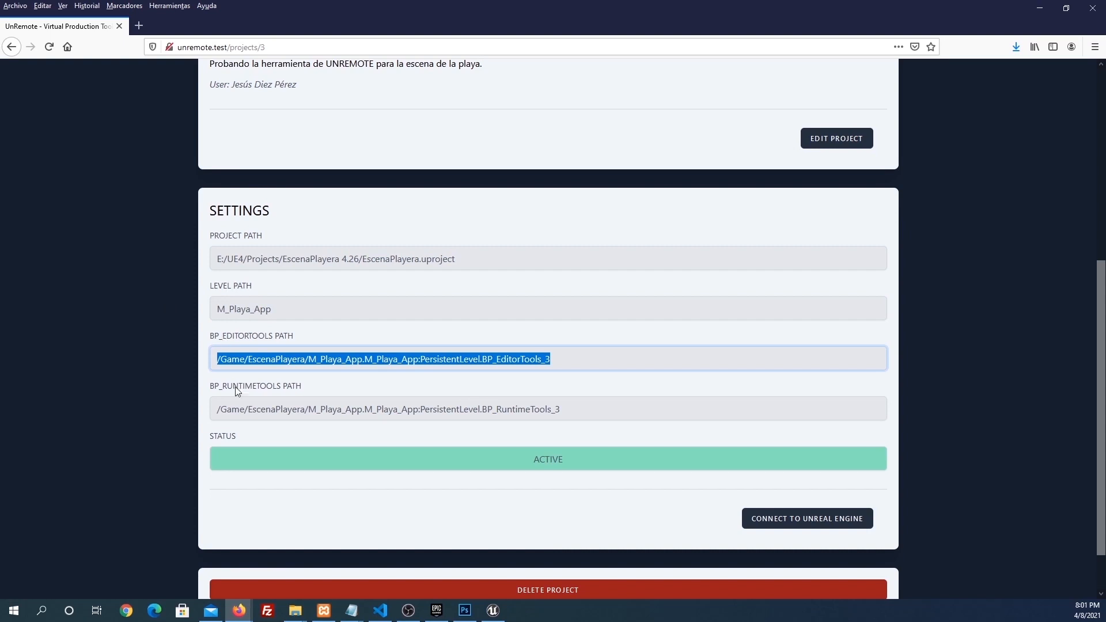
key(Tab)
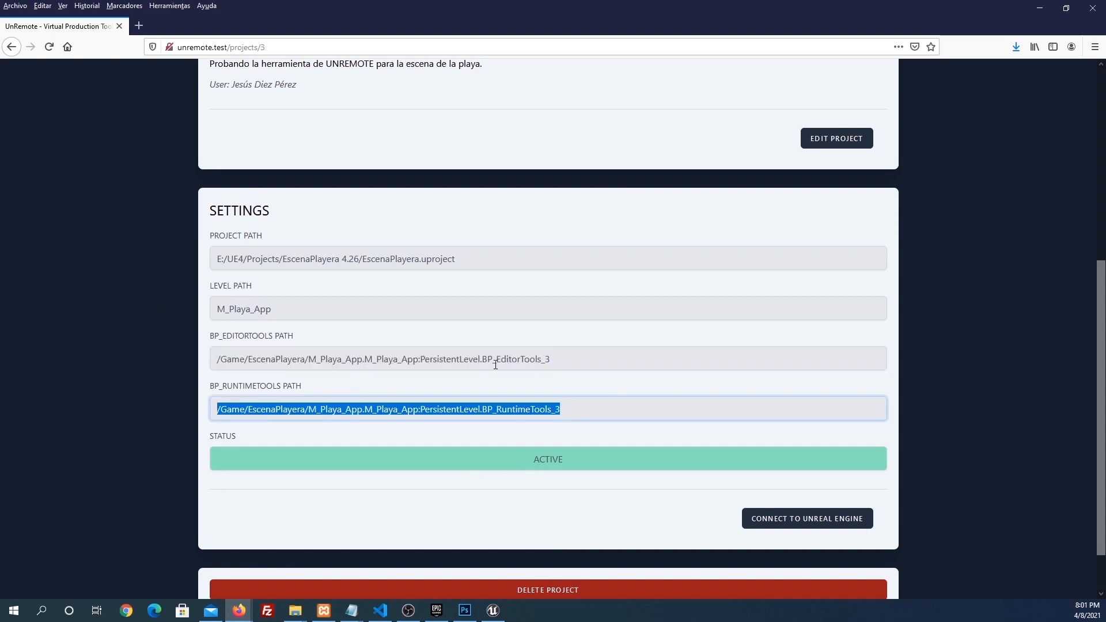
Import the Unreal Engine actors into the project's Editor page and look through the actors list
scroll(496, 364, up, 6)
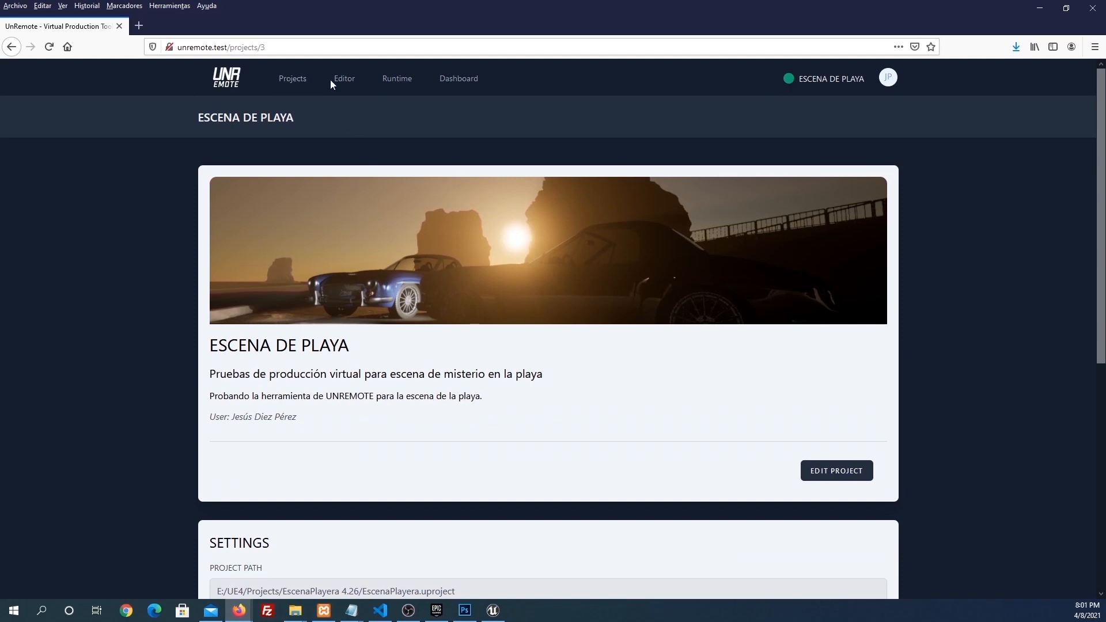
click(348, 82)
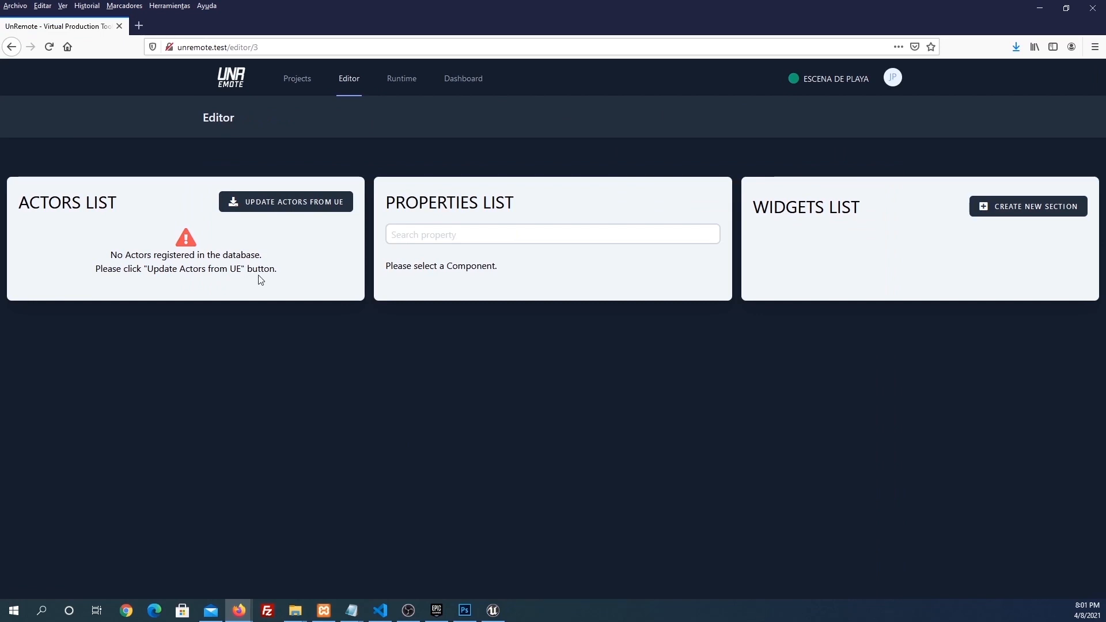
click(292, 207)
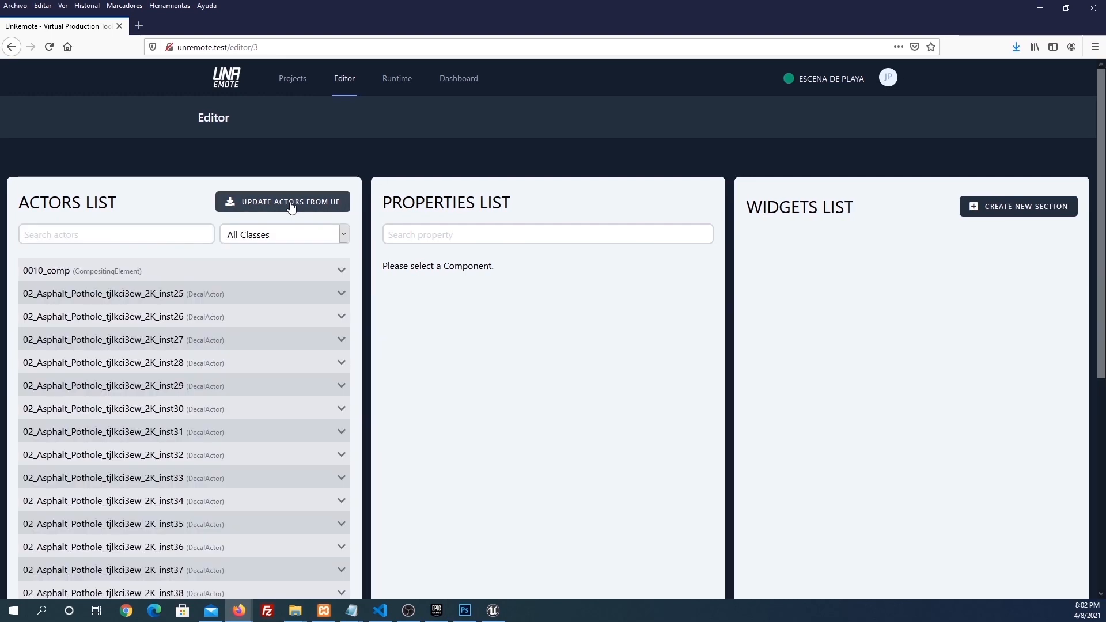
scroll(210, 309, down, 6)
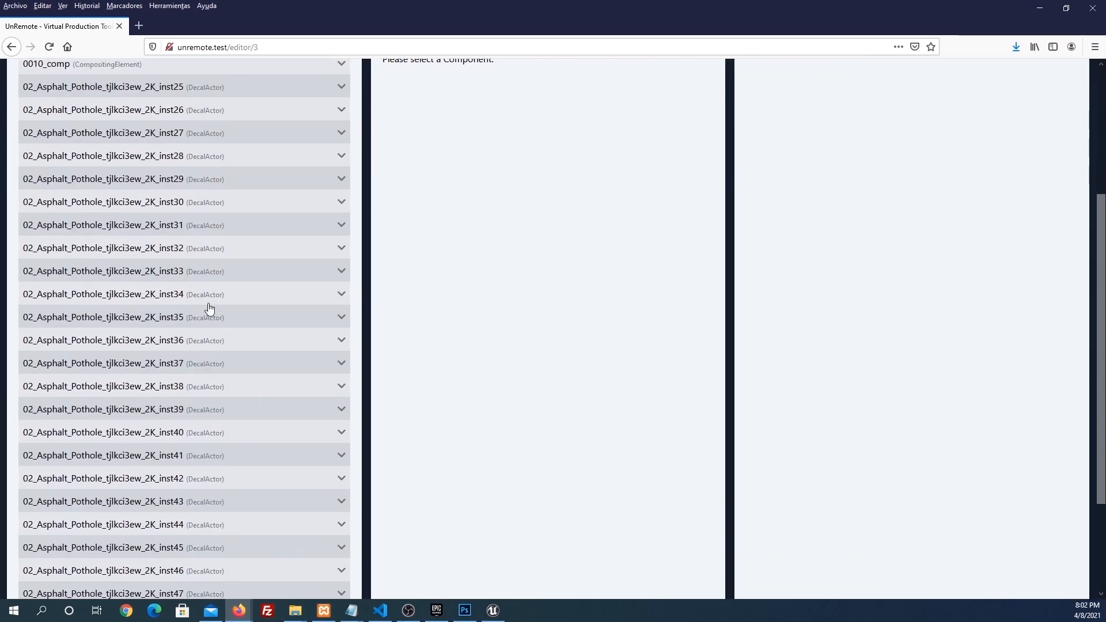
scroll(188, 391, up, 5)
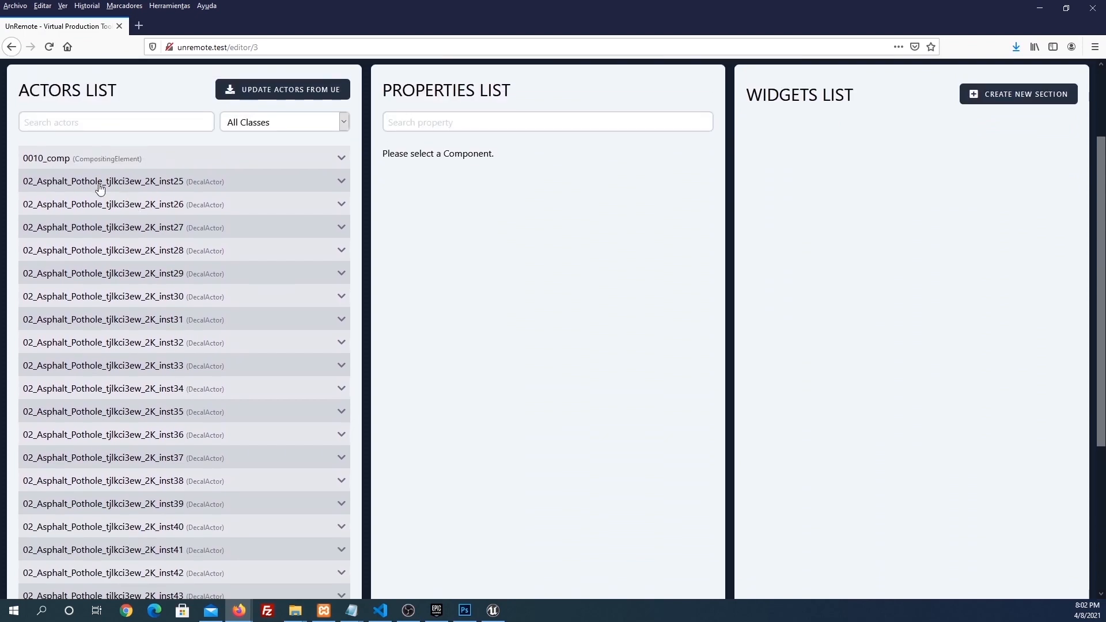
Switch to Unreal Engine and collapse the Environment folder to view the level's top-level folders and actors
click(493, 611)
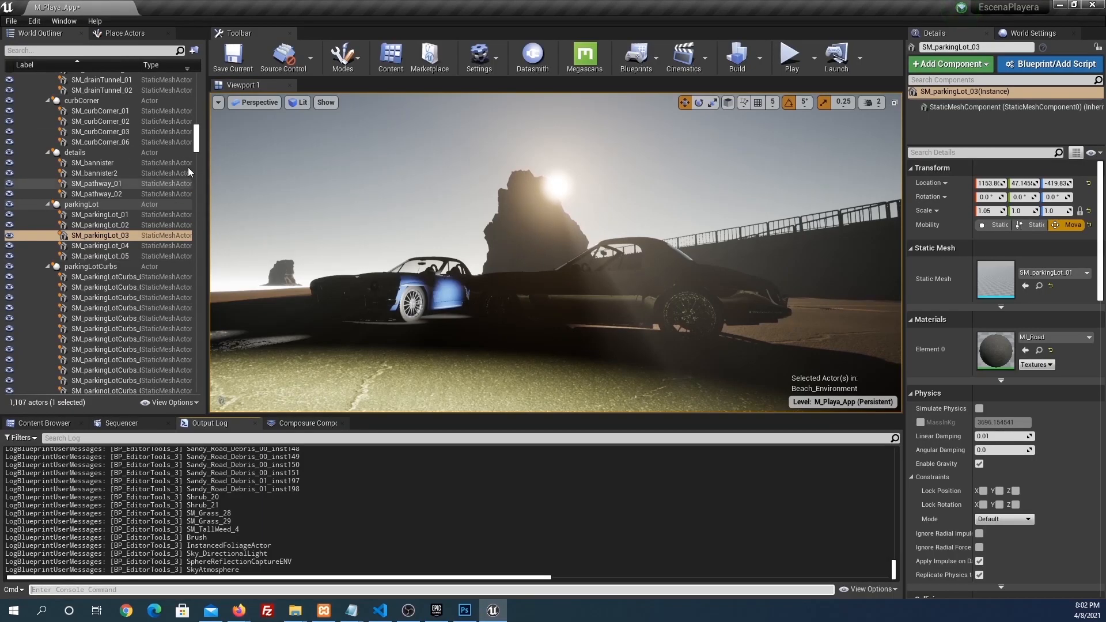
drag(196, 147, 190, 80)
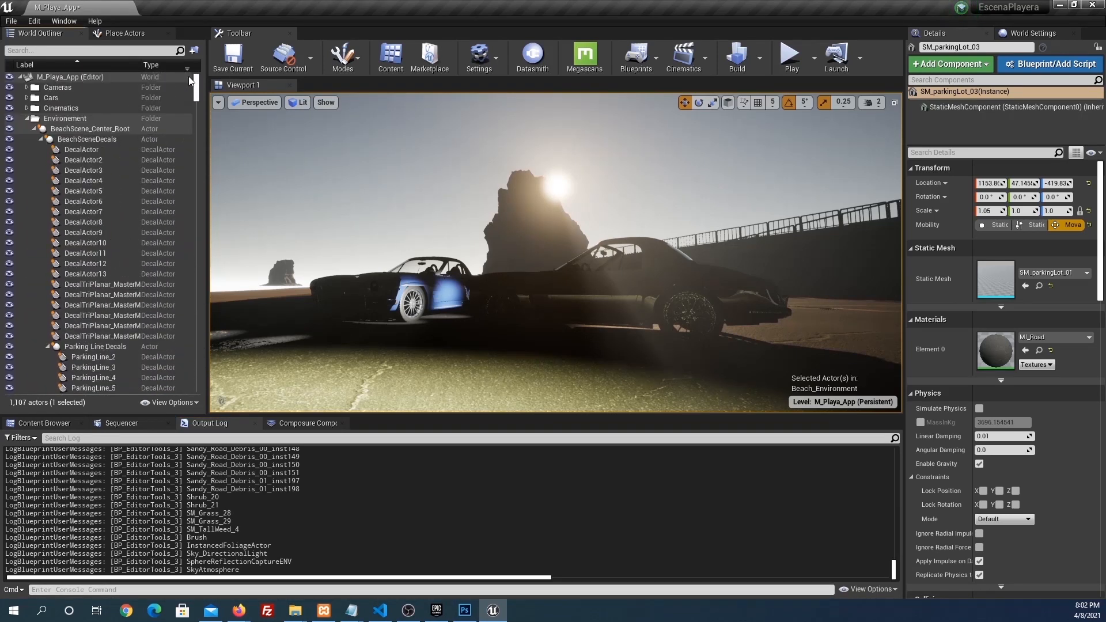
click(27, 118)
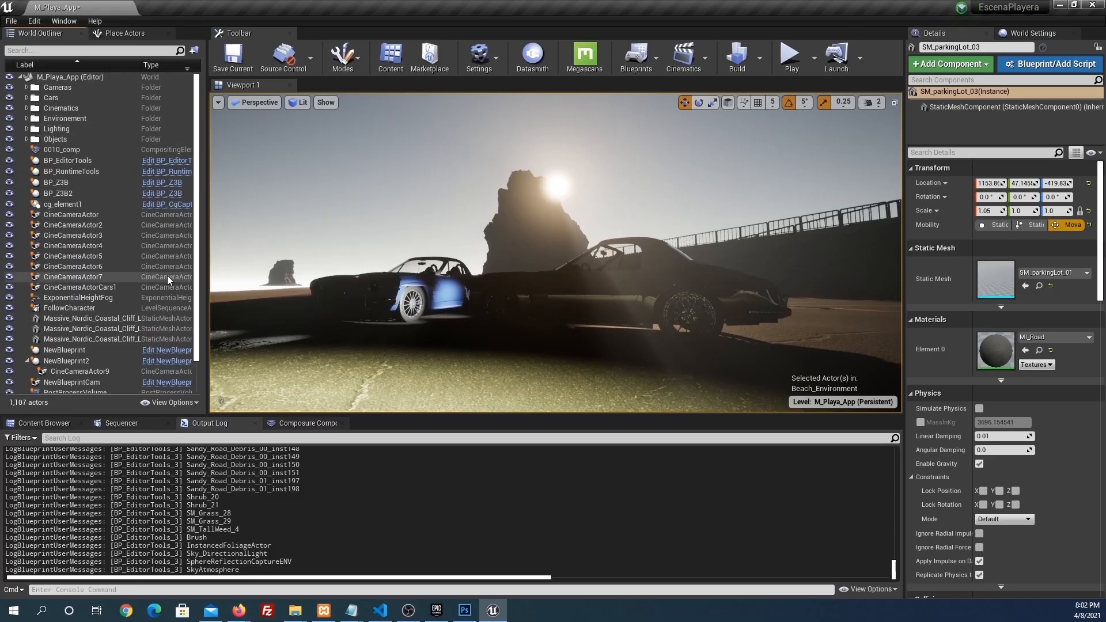
Return to UnRemote and view the components of the actor 02_Asphalt_Pothole_tjlkci3ew_2K_inst31, then collapse it again
key(alt+Tab)
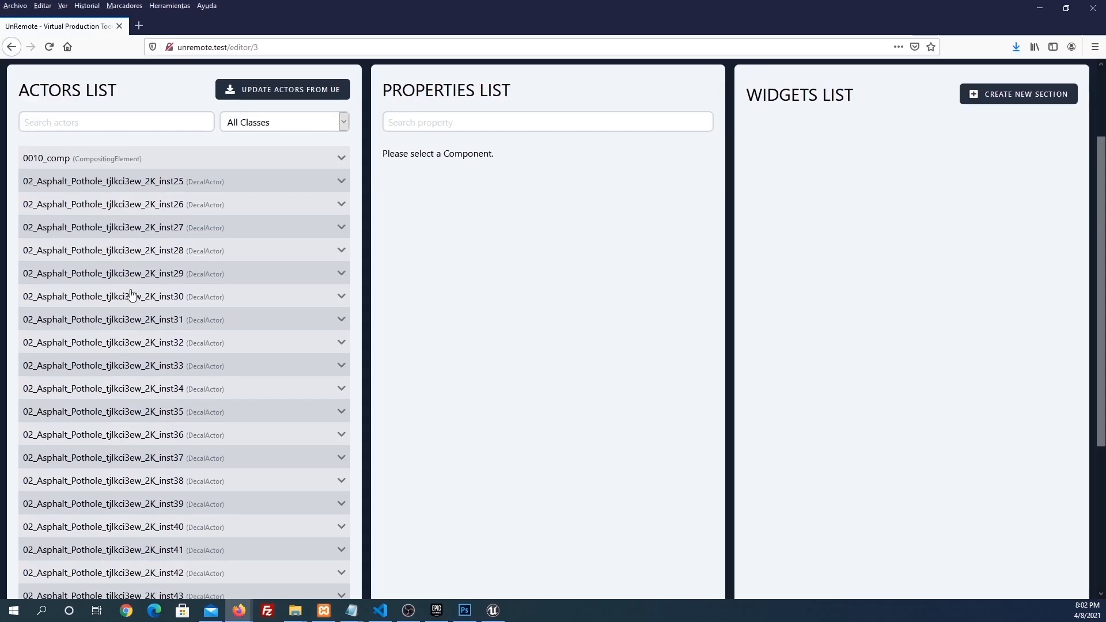
click(342, 320)
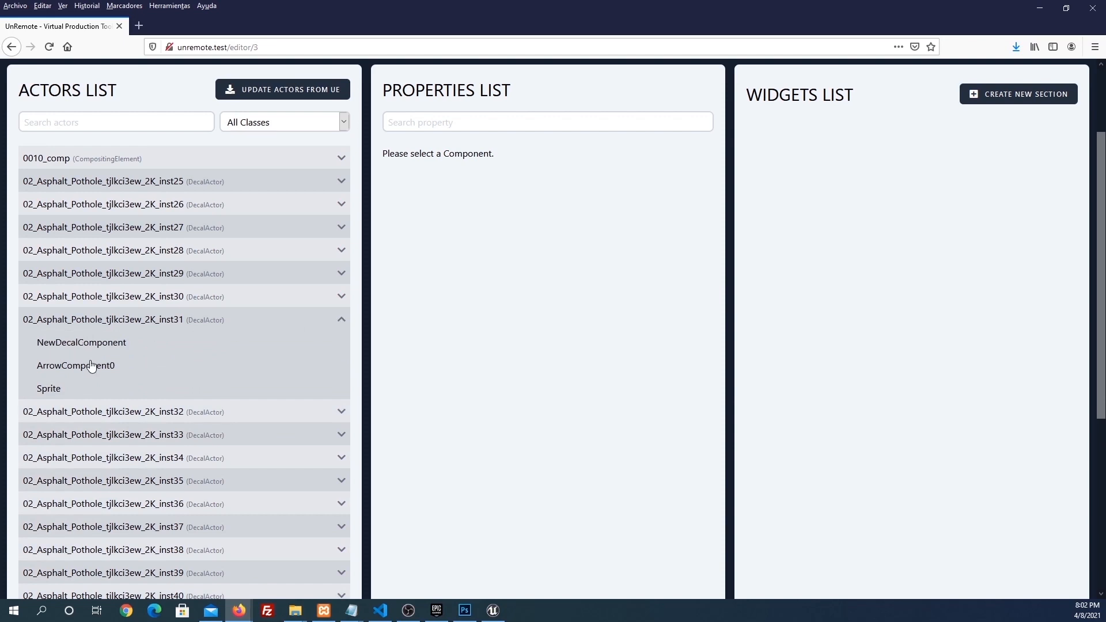
click(246, 321)
Search the actors list for "farol", then clear the search
click(106, 122)
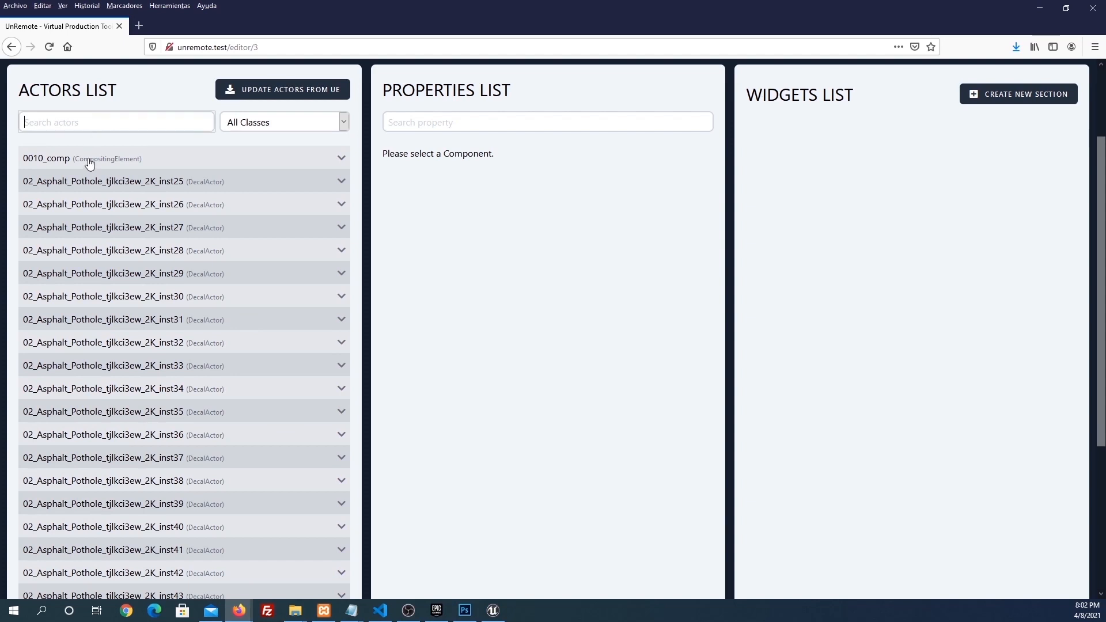
text(farol)
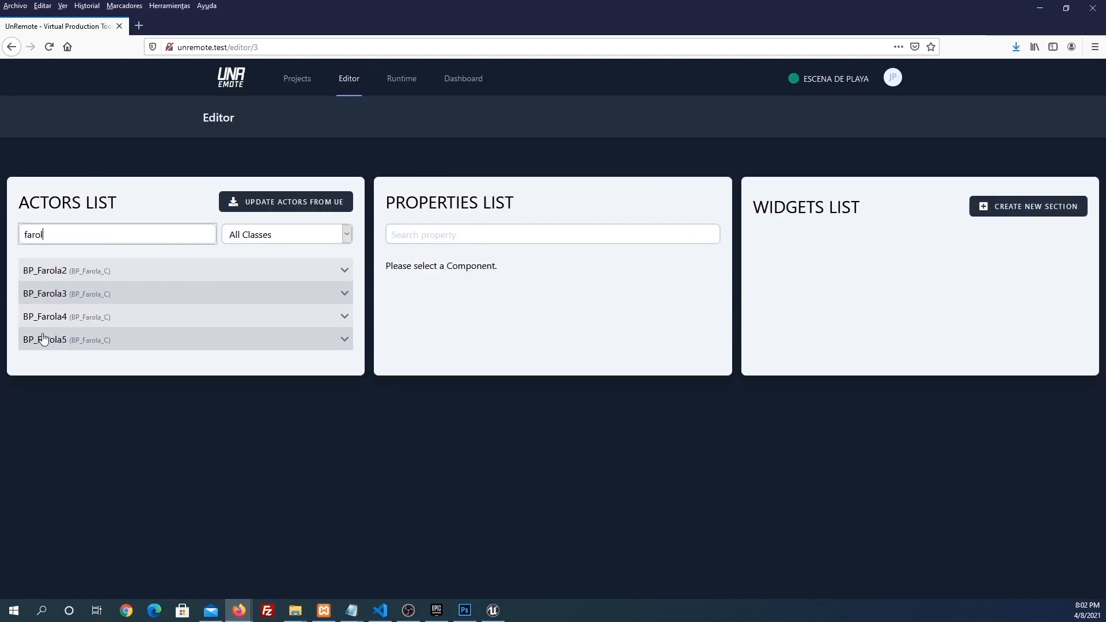
key(BackSpace)
key(BackSpace)
key(BackSpace)
key(BackSpace)
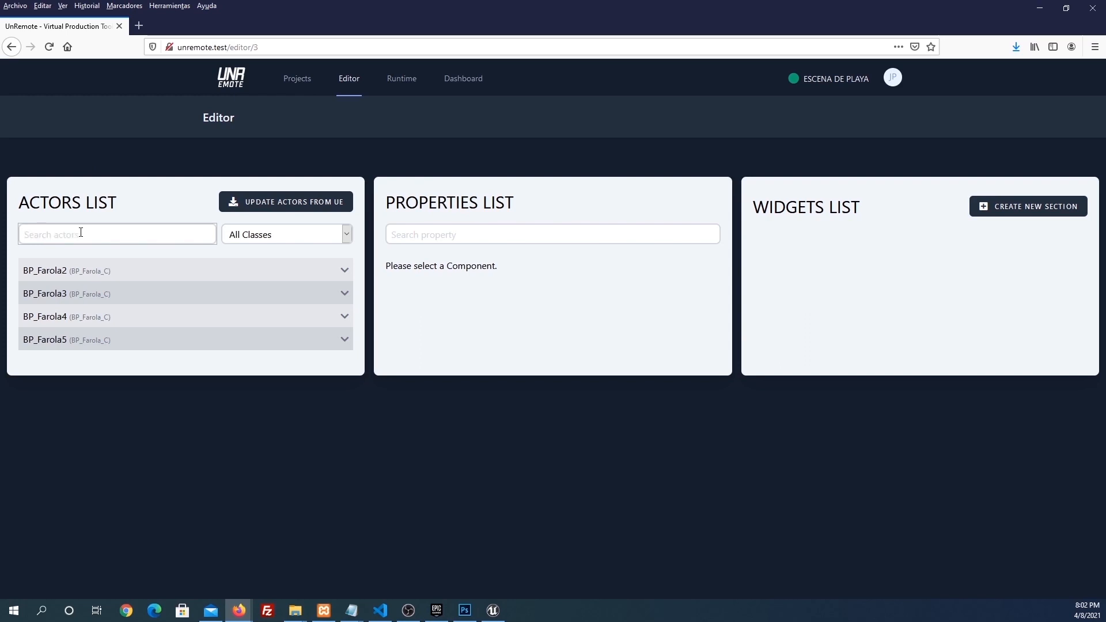
Filter the actors list by the DecalActor class, look through it, and reset the filter to All Classes
click(345, 232)
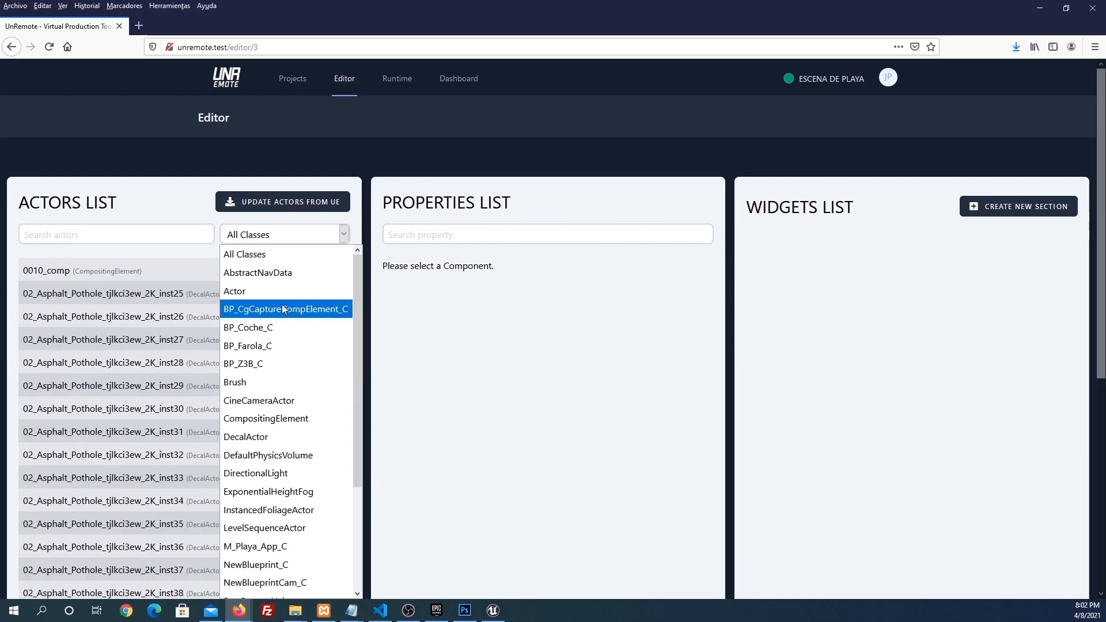
click(270, 436)
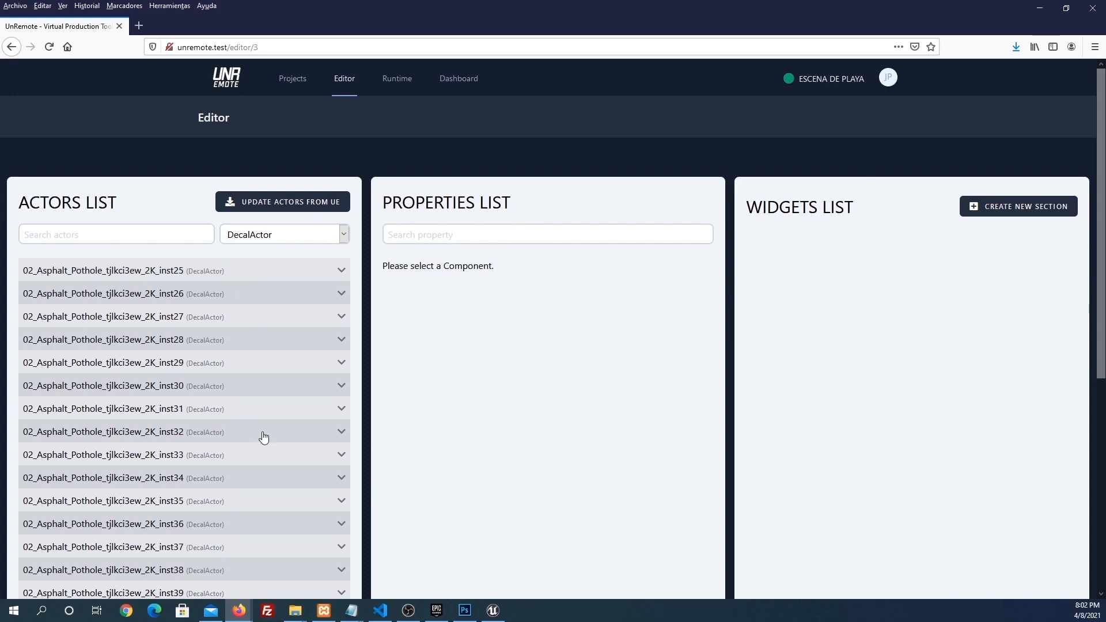
scroll(229, 432, down, 6)
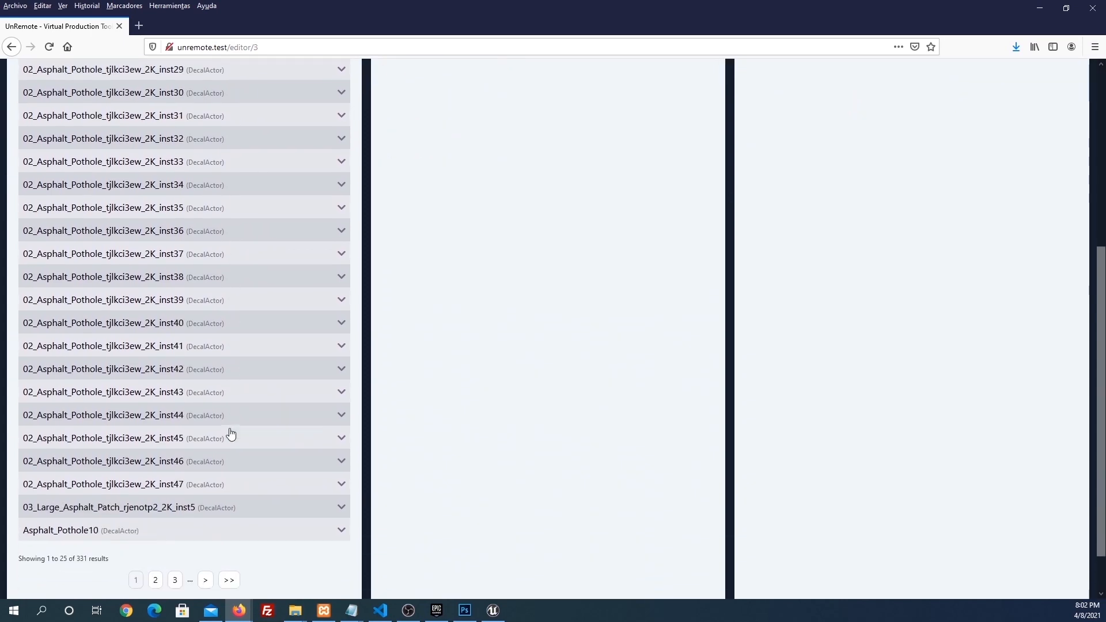
scroll(225, 374, up, 6)
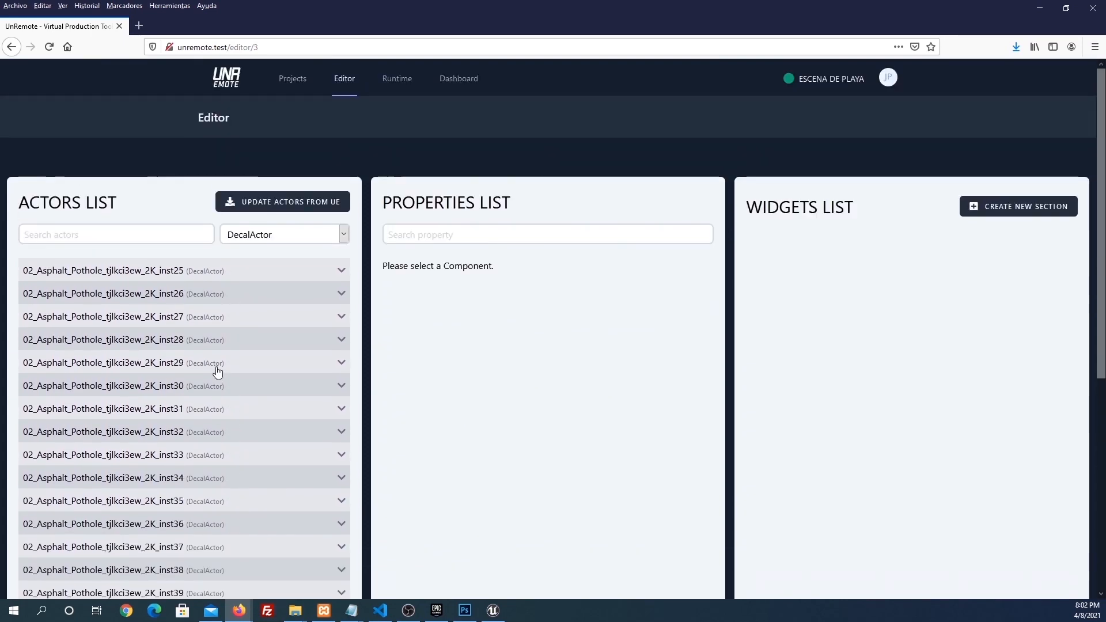
click(344, 235)
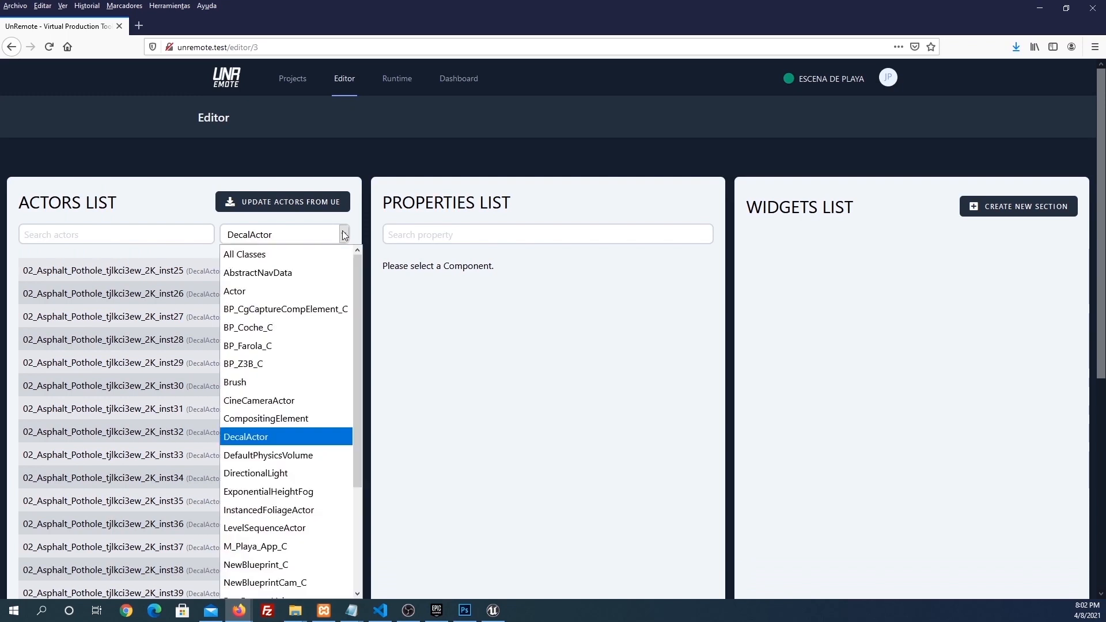
click(296, 250)
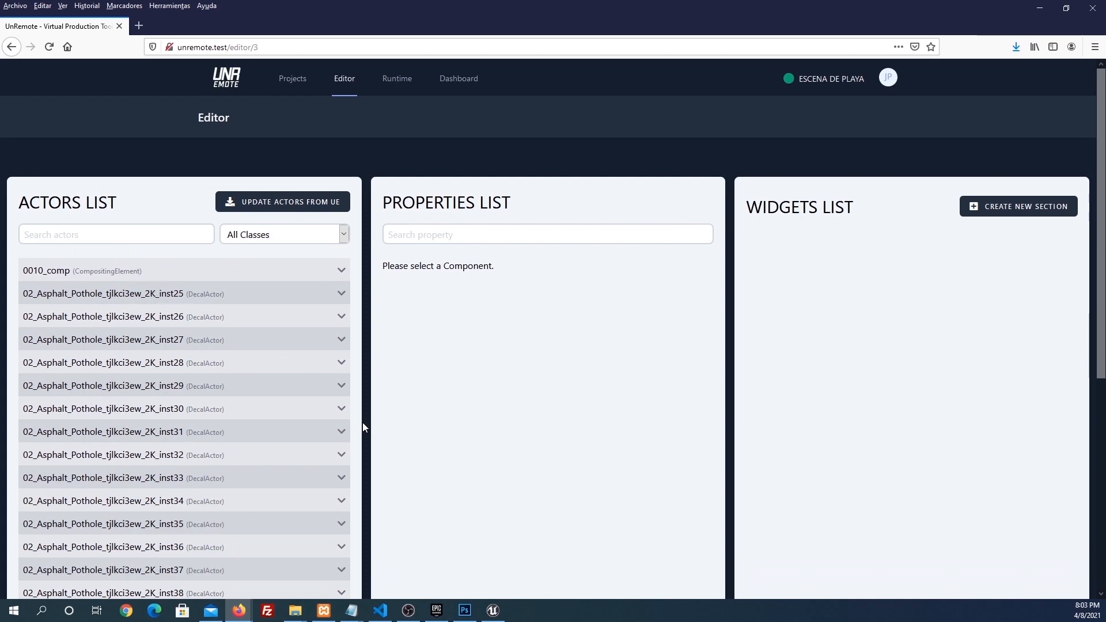
Show the properties of the Sprite component of the actor 02_Asphalt_Pothole_tjlkci3ew_2K_inst25
click(122, 298)
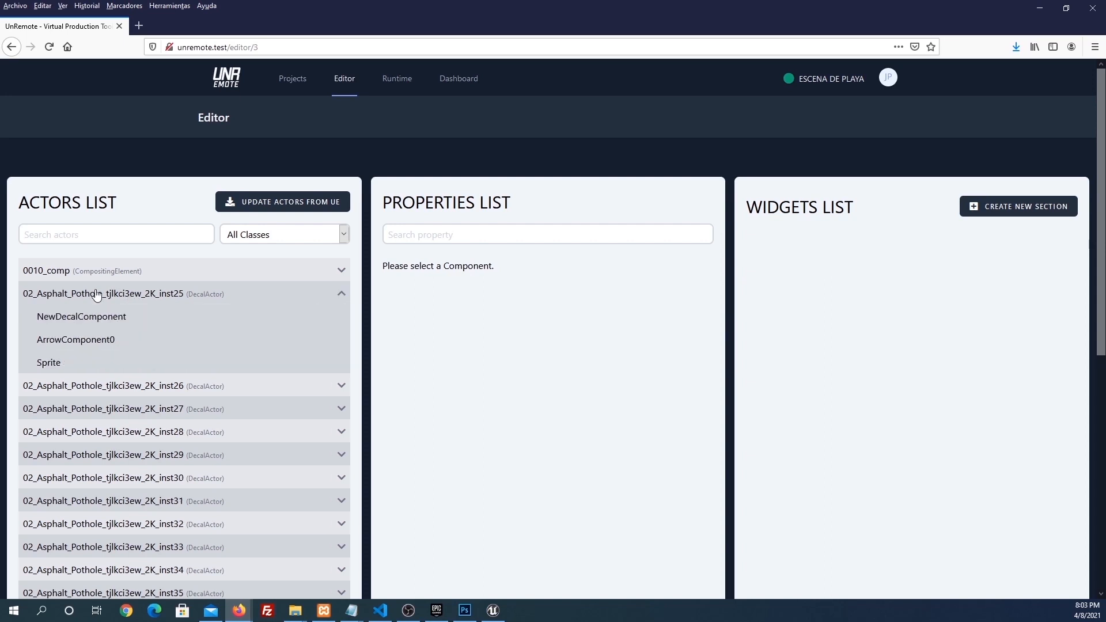
click(55, 366)
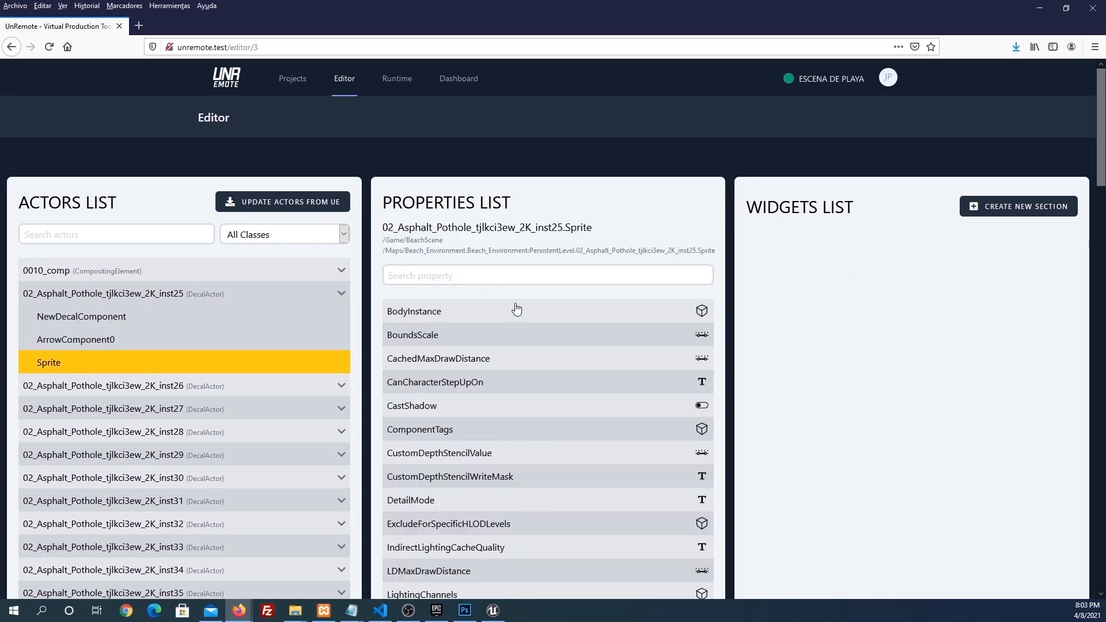
scroll(510, 368, down, 3)
scroll(510, 373, up, 1)
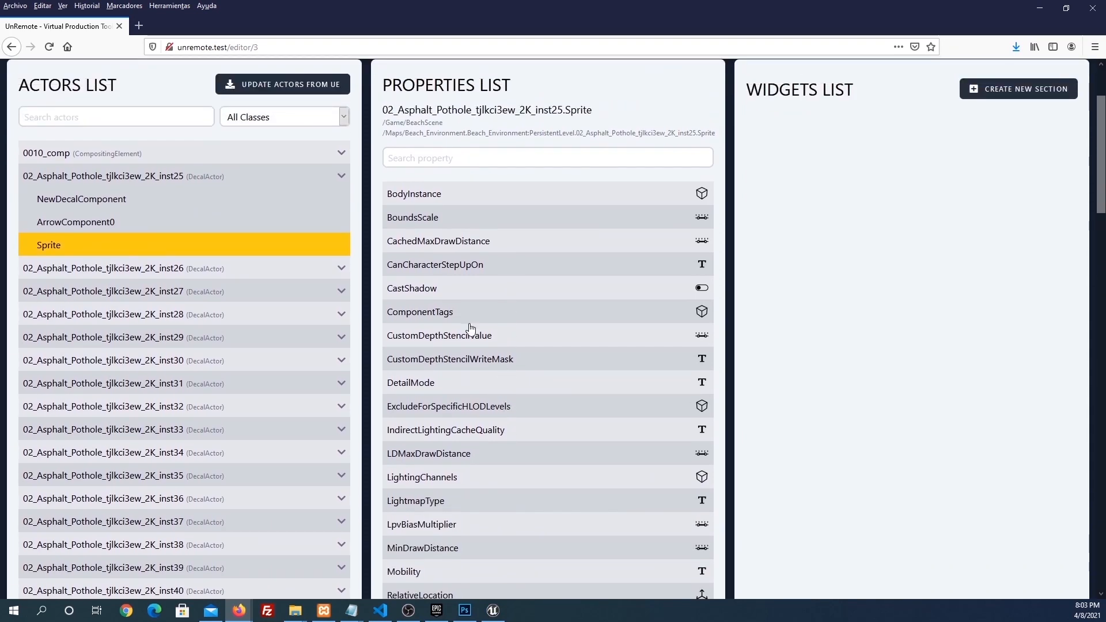
Switch to Unreal Engine and view the details of the Z3_OBJ_Z3_left_turnlight3 component of the BP_Z3B actor
key(alt+Tab)
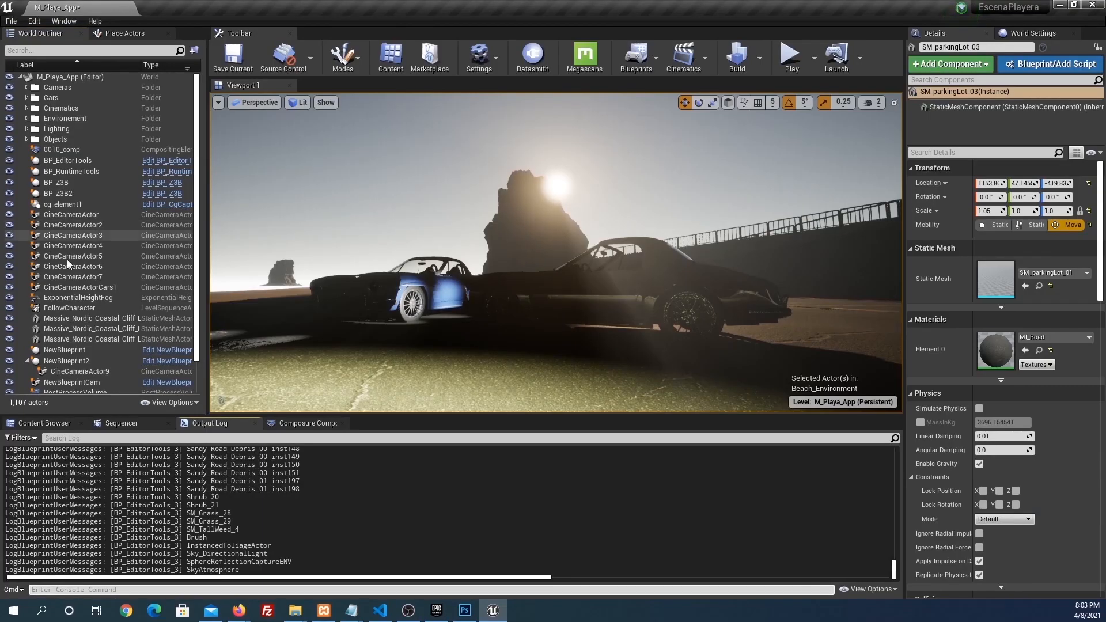
click(57, 182)
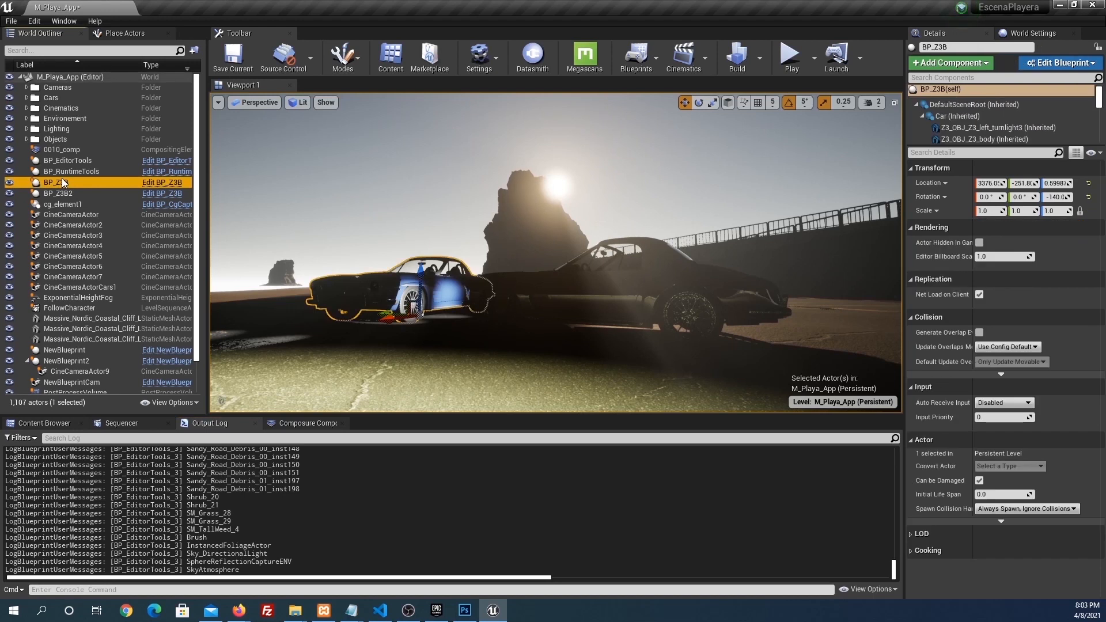
click(979, 128)
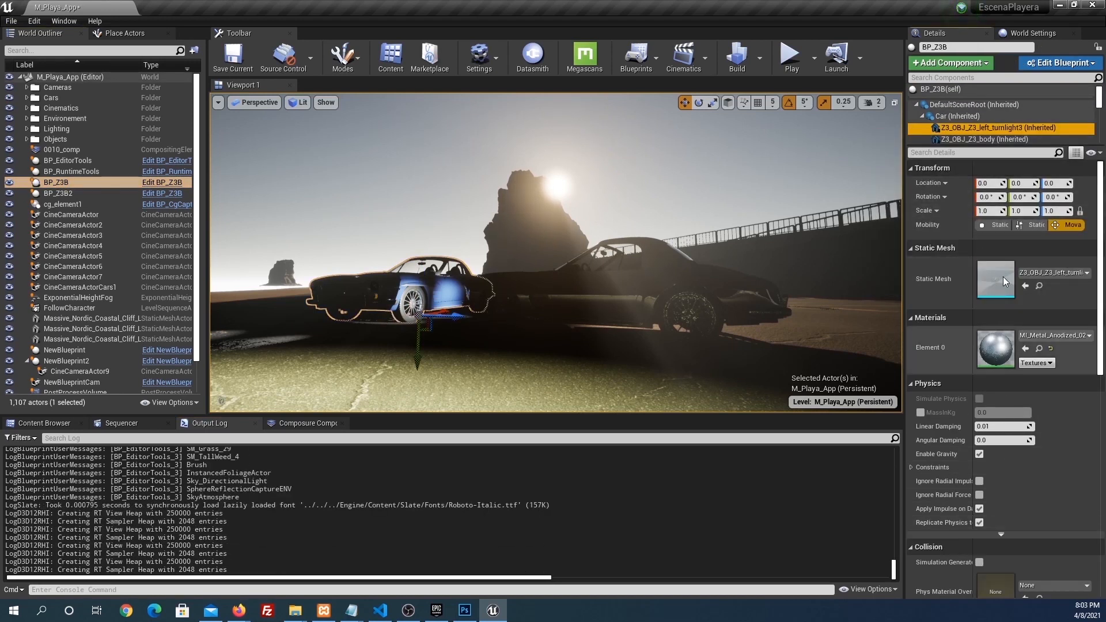
Return to UnRemote and look through the Sprite component's properties and their type icons
key(alt+Tab)
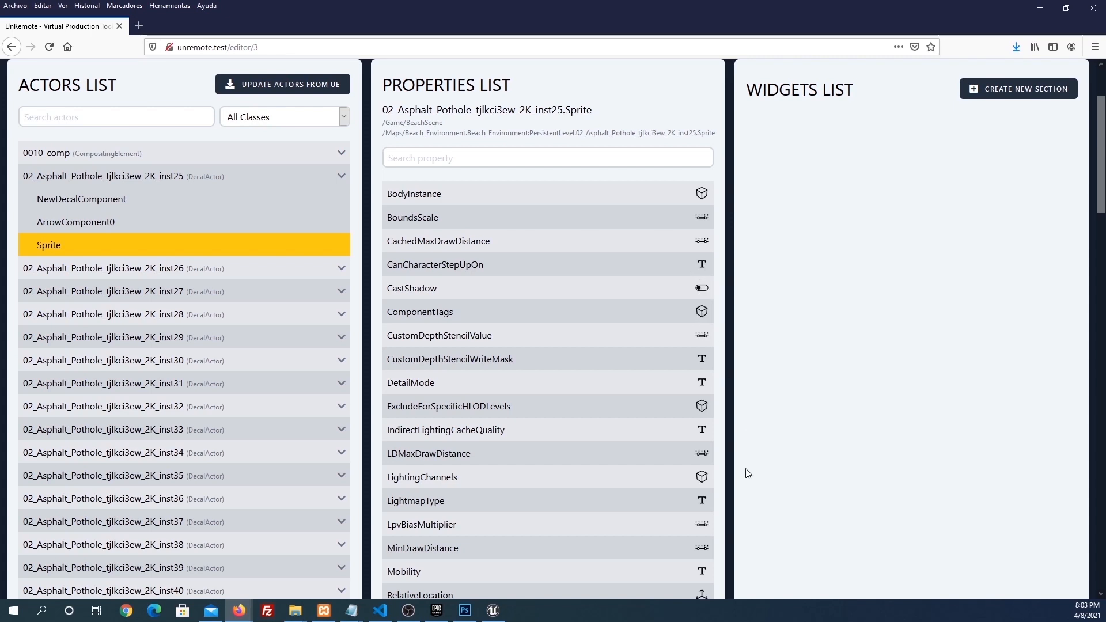
scroll(706, 517, down, 1)
scroll(706, 517, down, 4)
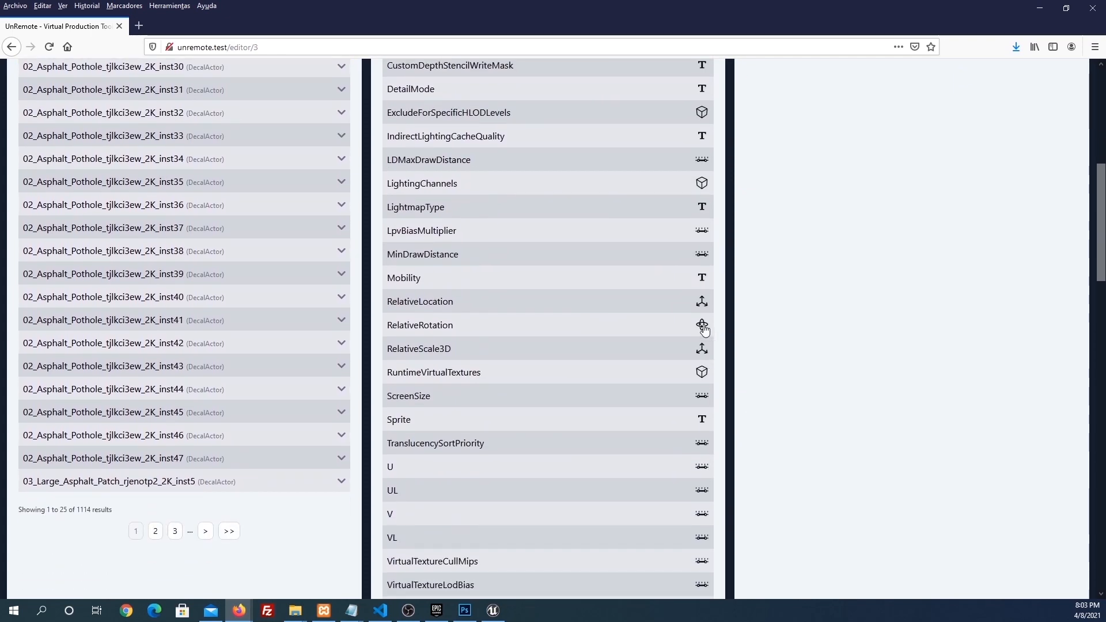
scroll(542, 375, up, 7)
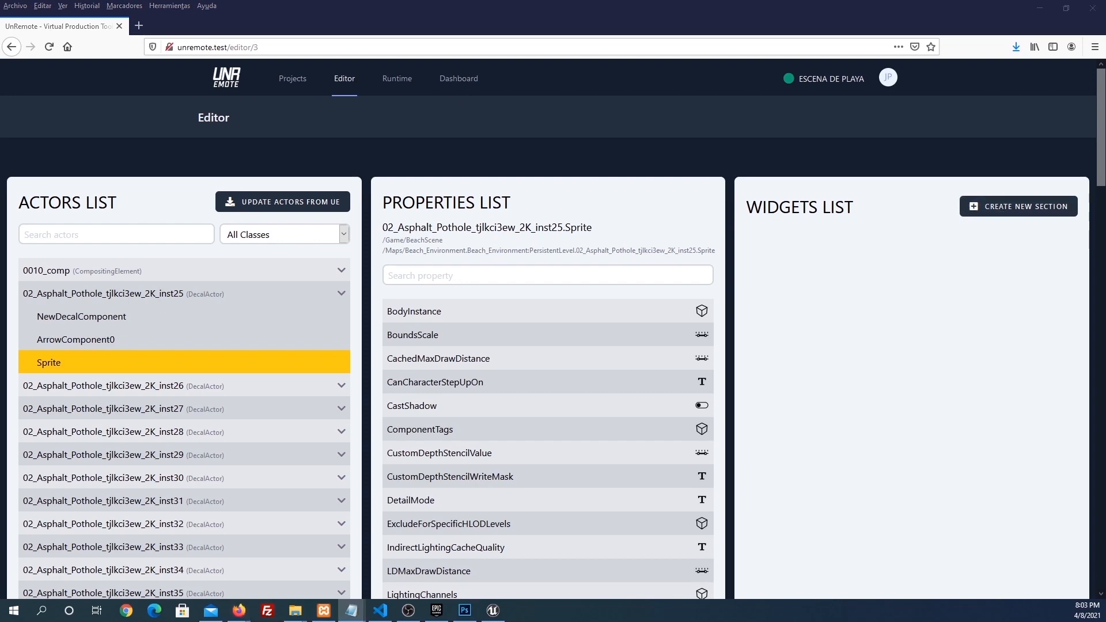
Create a new section in the widgets list and rename it ENTORNO
click(945, 334)
click(991, 215)
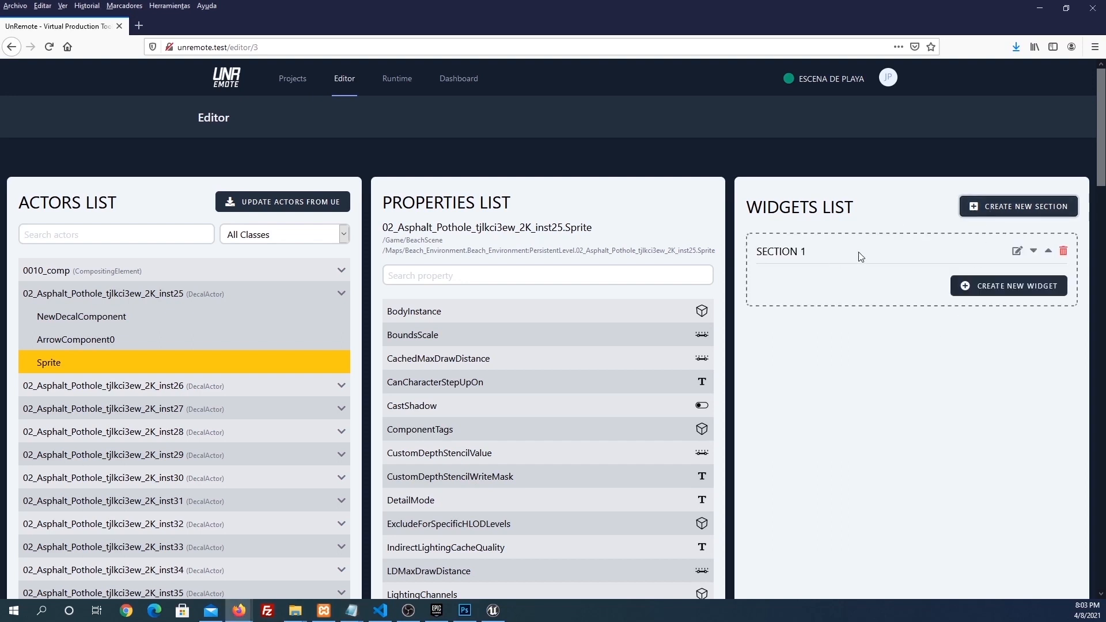
click(1016, 252)
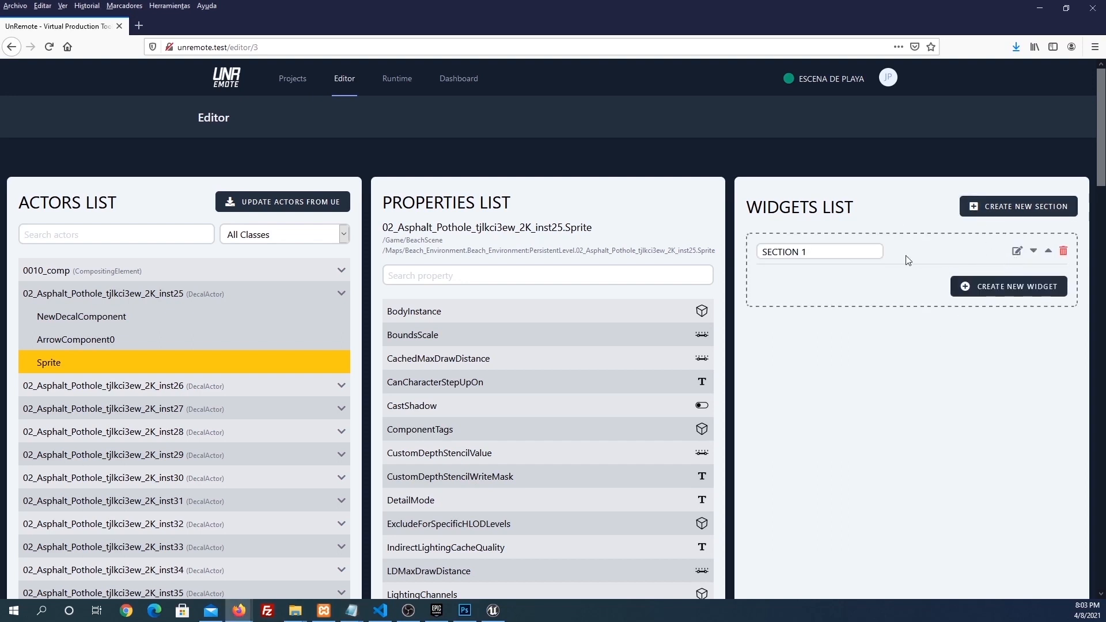
drag(798, 252, 649, 233)
text(ENTORNO)
key(Return)
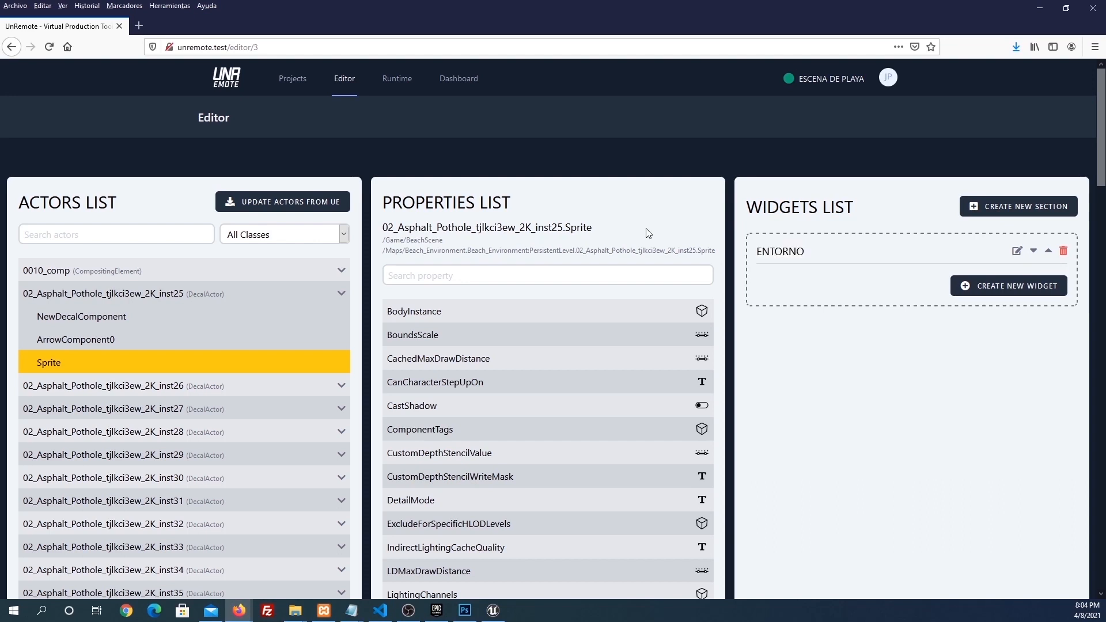
Create a second widget section and rename it COCHES
click(1015, 207)
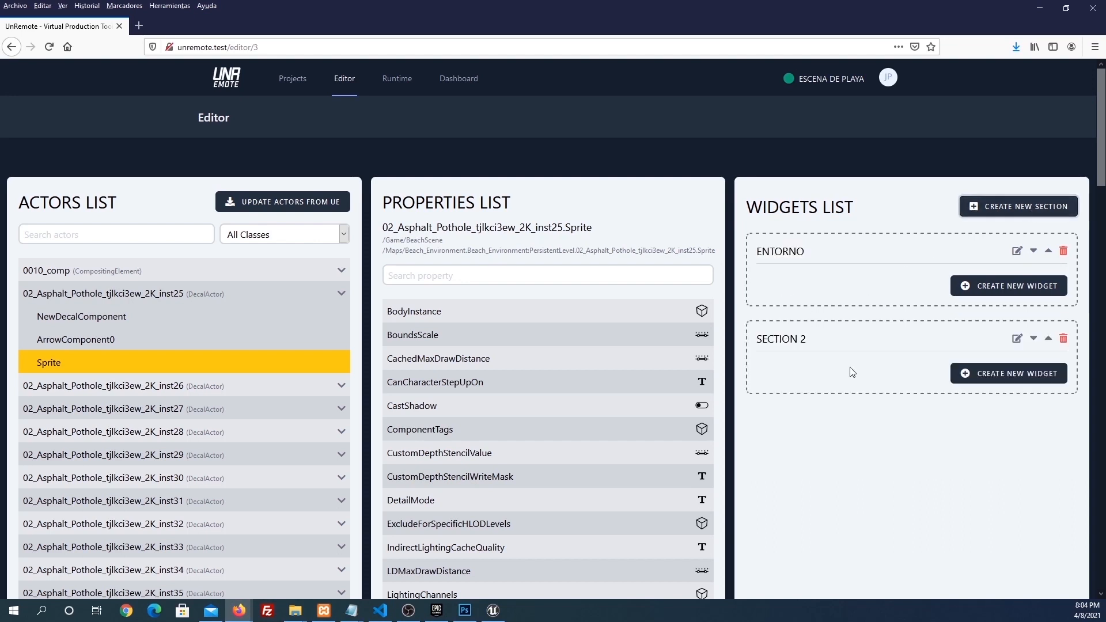
click(1016, 339)
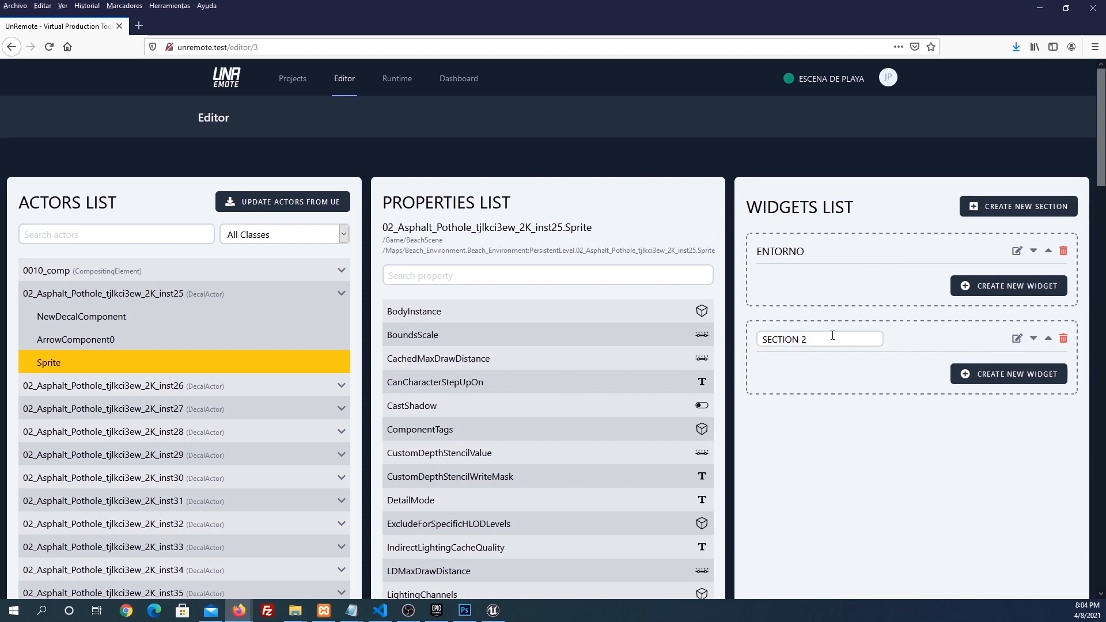
drag(831, 338, 696, 339)
text(COCHES)
key(Return)
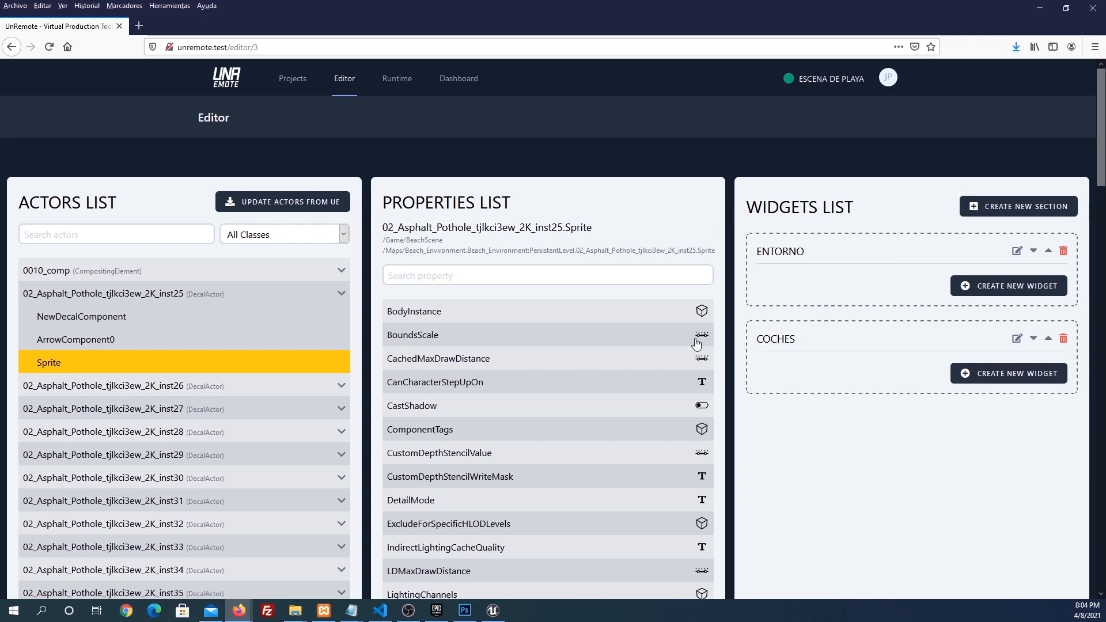
Create a third widget section and rename it FAROLAS
click(1005, 209)
click(1015, 426)
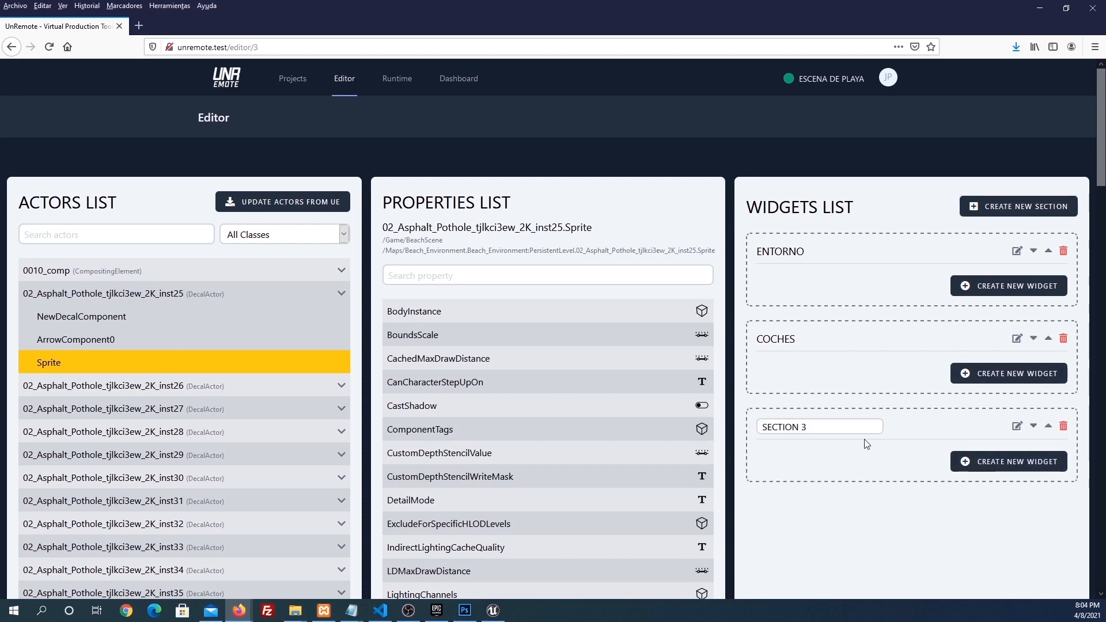
drag(837, 424, 617, 412)
text(FAROLAS)
key(Return)
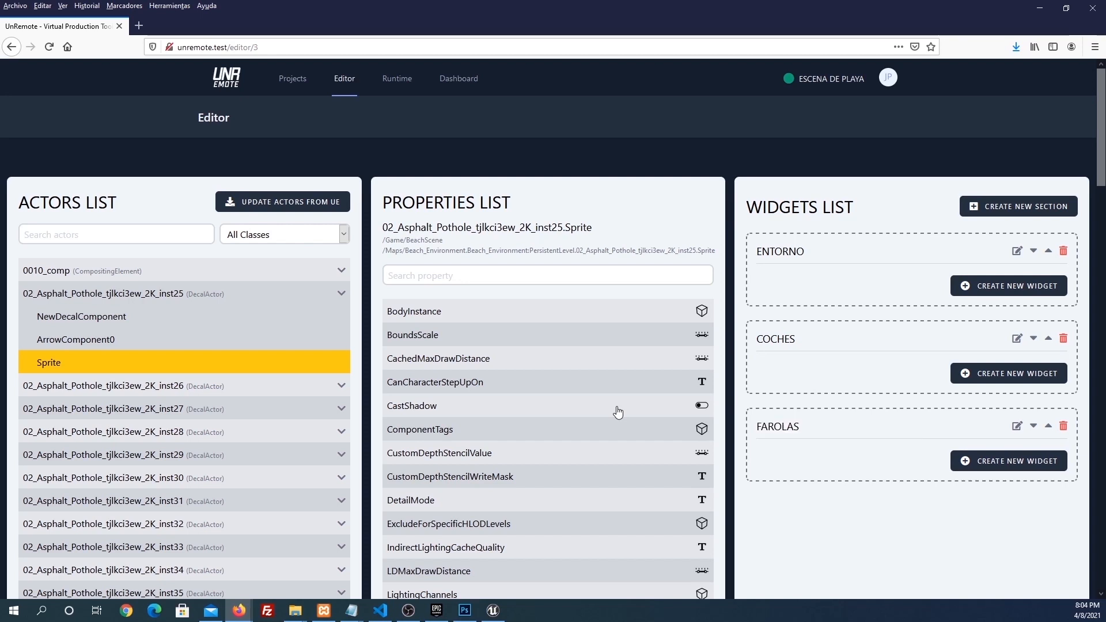
click(1034, 253)
click(1032, 254)
Open the project's Dashboard page in a new browser tab and view the widget sections there
right_click(458, 81)
click(461, 89)
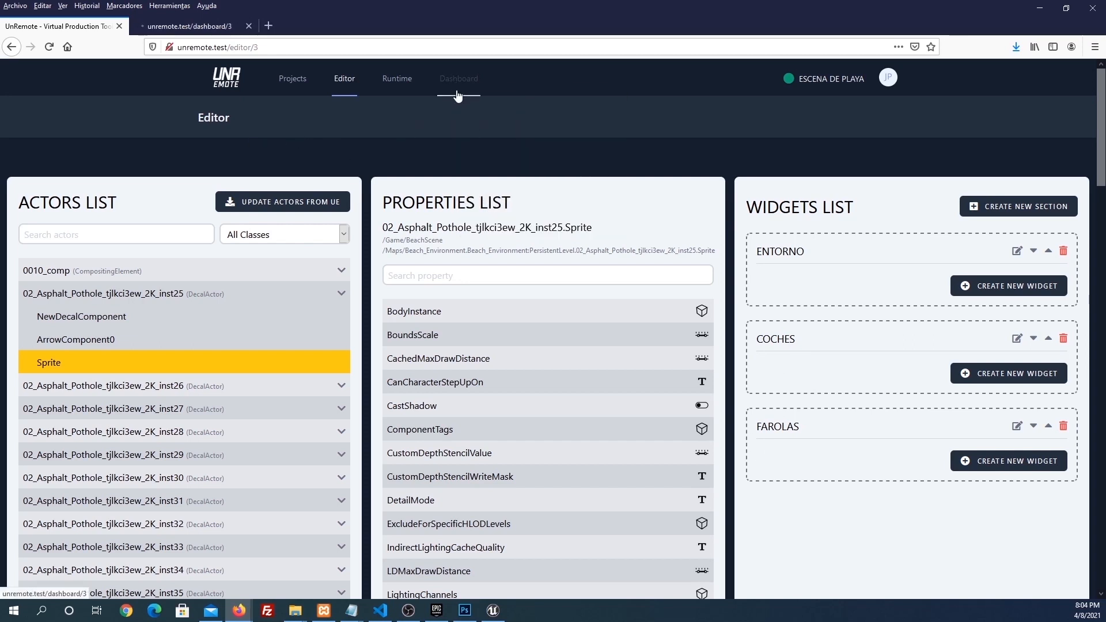
click(206, 29)
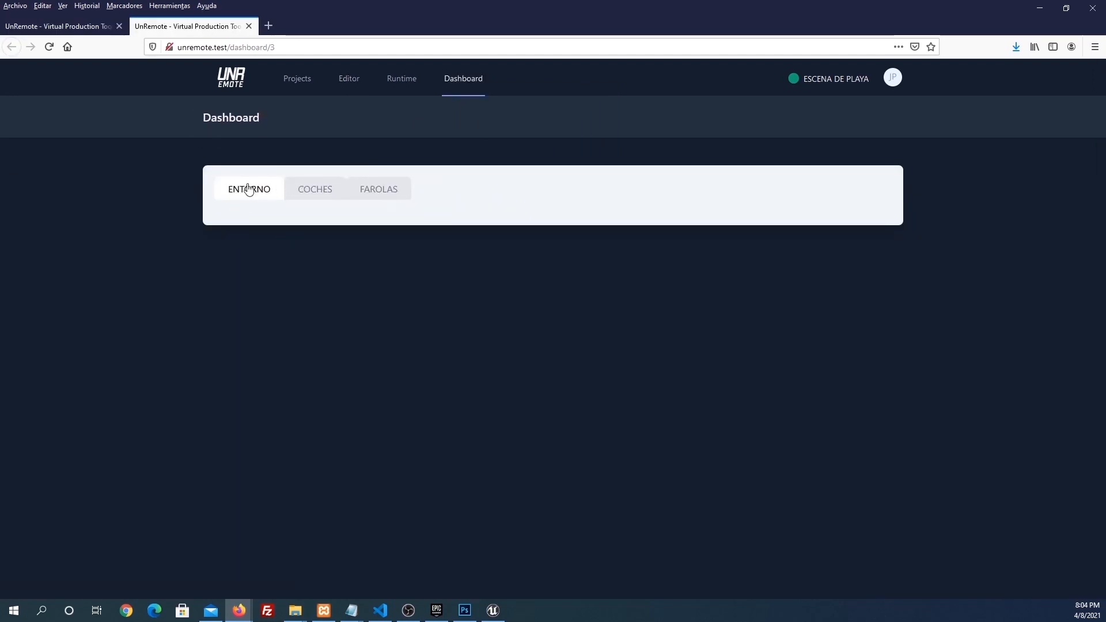
Return to the Editor page, filter the actors by "direc" and select LightComponent0 of Sky_DirectionalLight
click(69, 27)
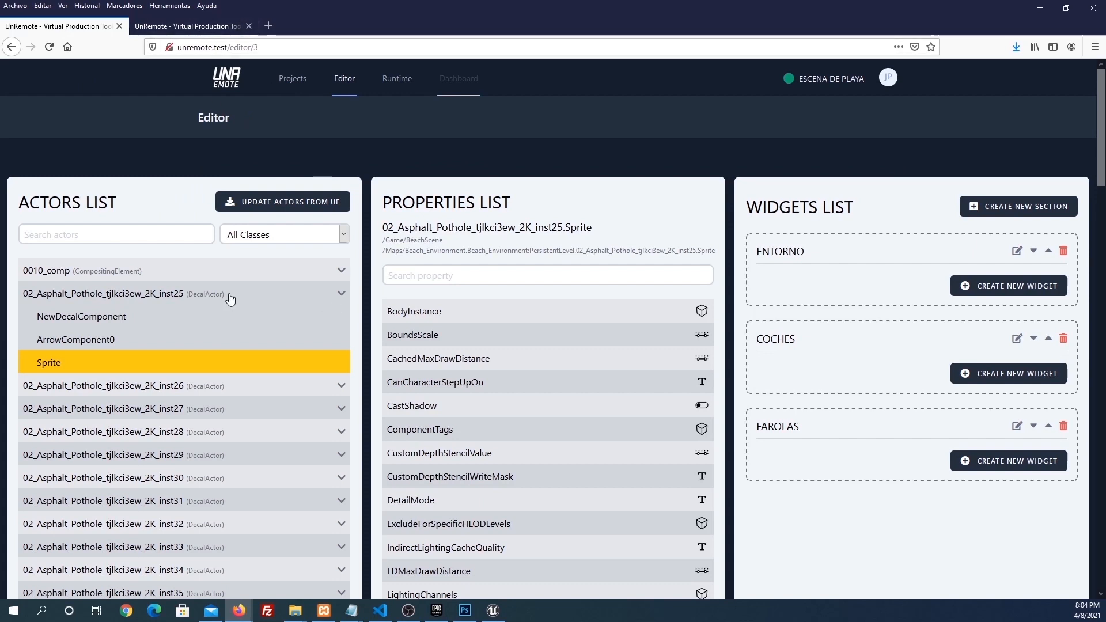
click(140, 234)
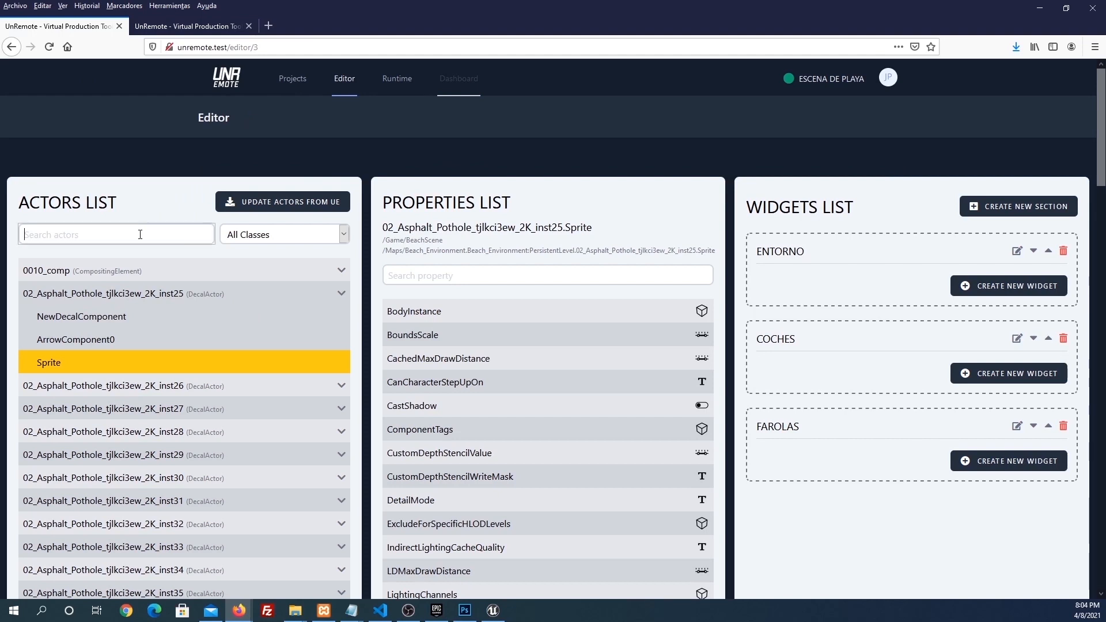
text(direc)
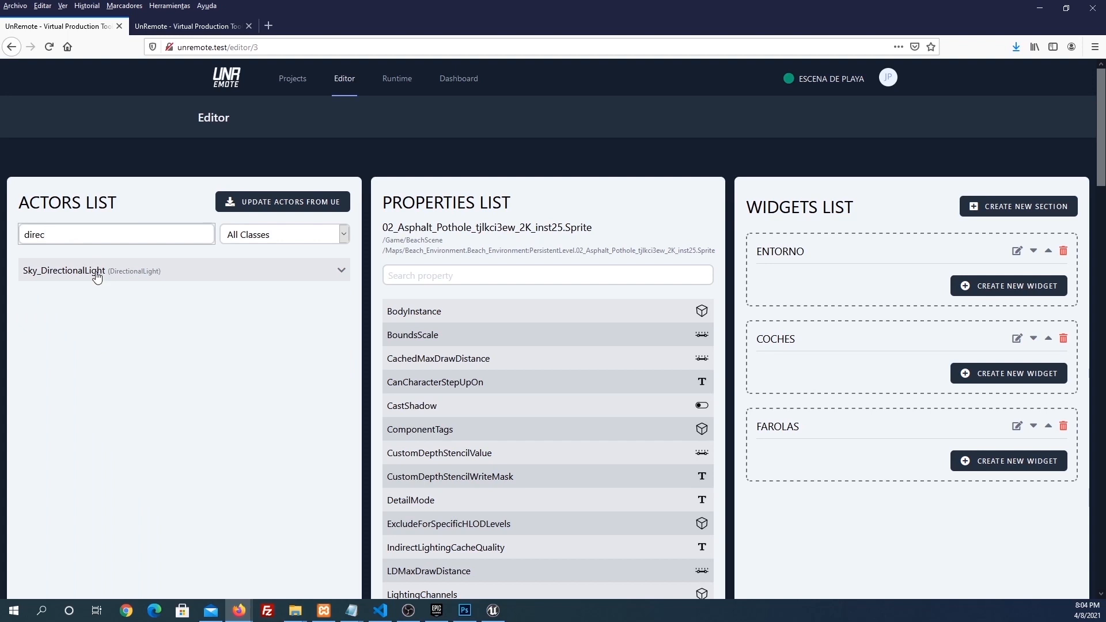
click(94, 271)
click(62, 341)
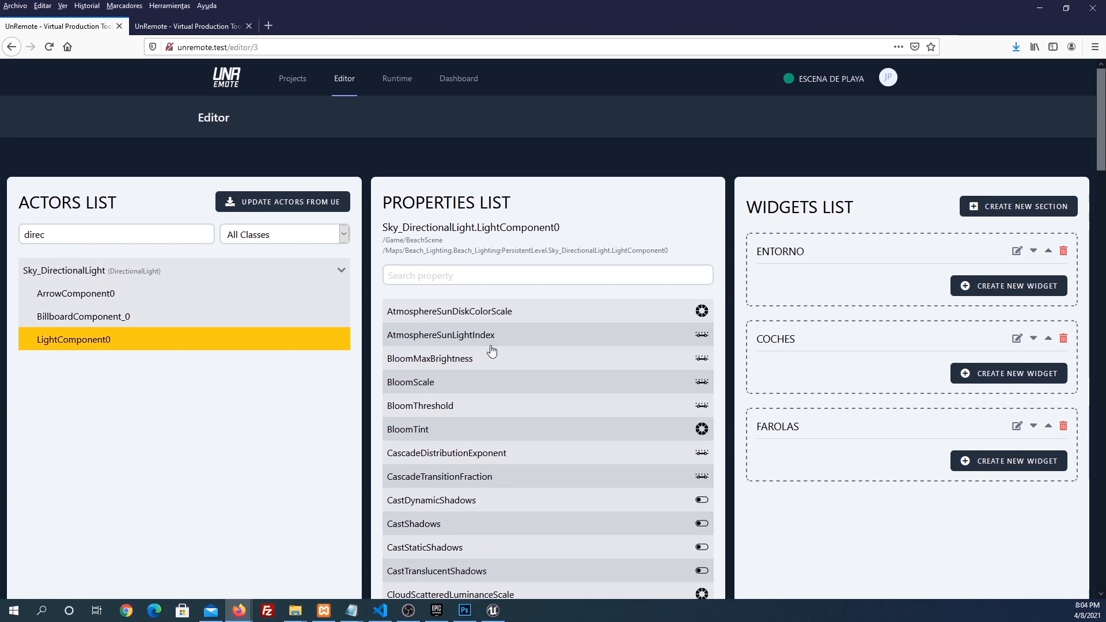
Filter the light component's properties by "rota" and create a RelativeRotation widget in the ENTORNO section
scroll(544, 380, down, 2)
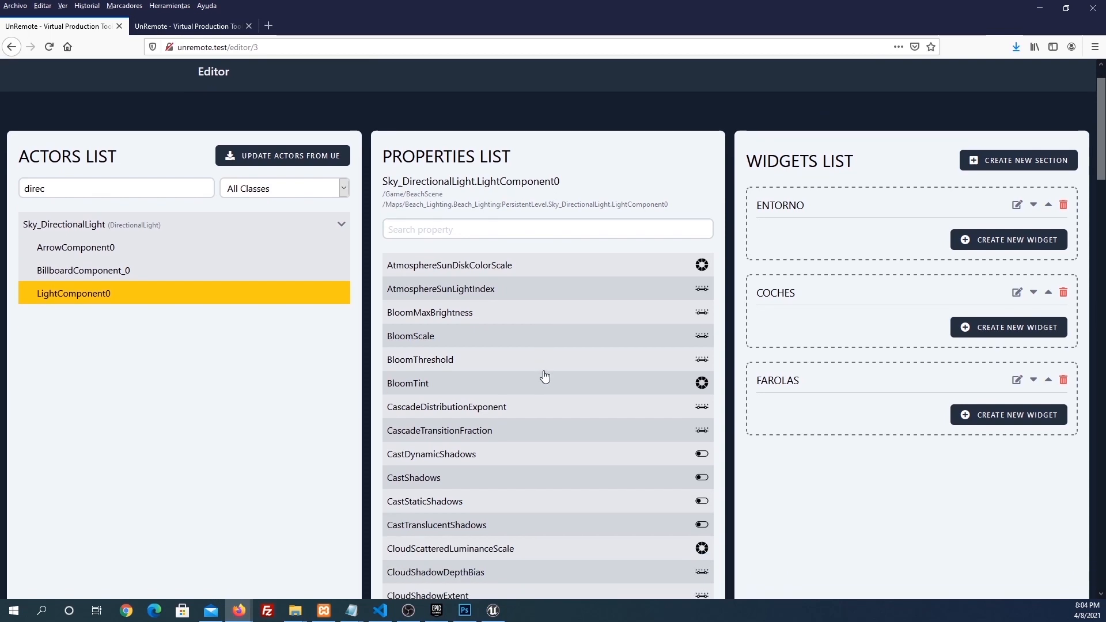
scroll(612, 395, down, 10)
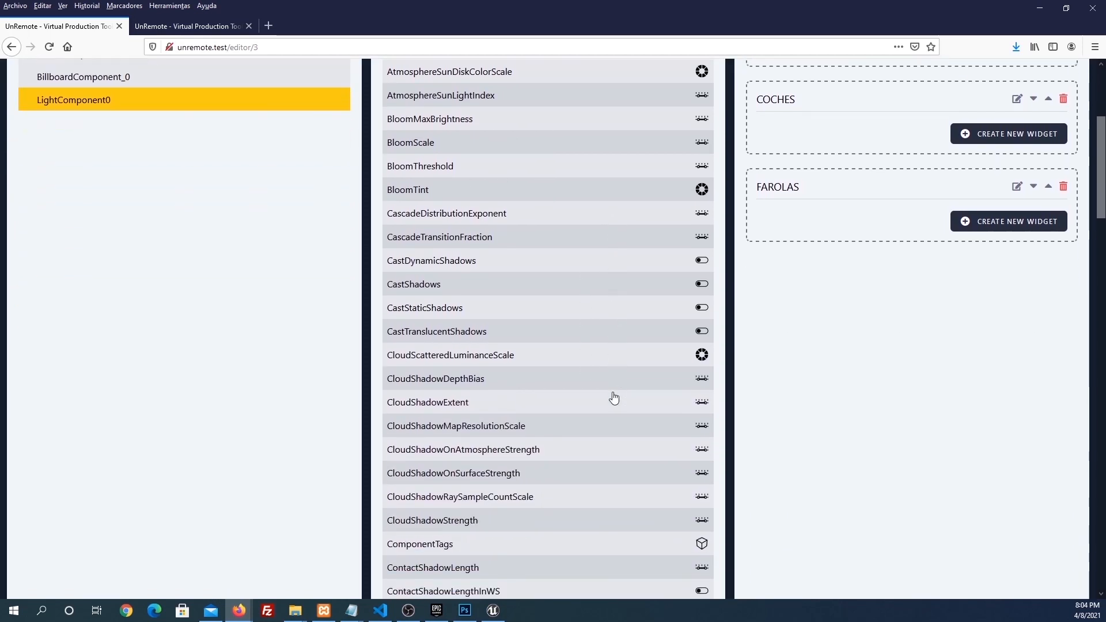
scroll(614, 397, down, 11)
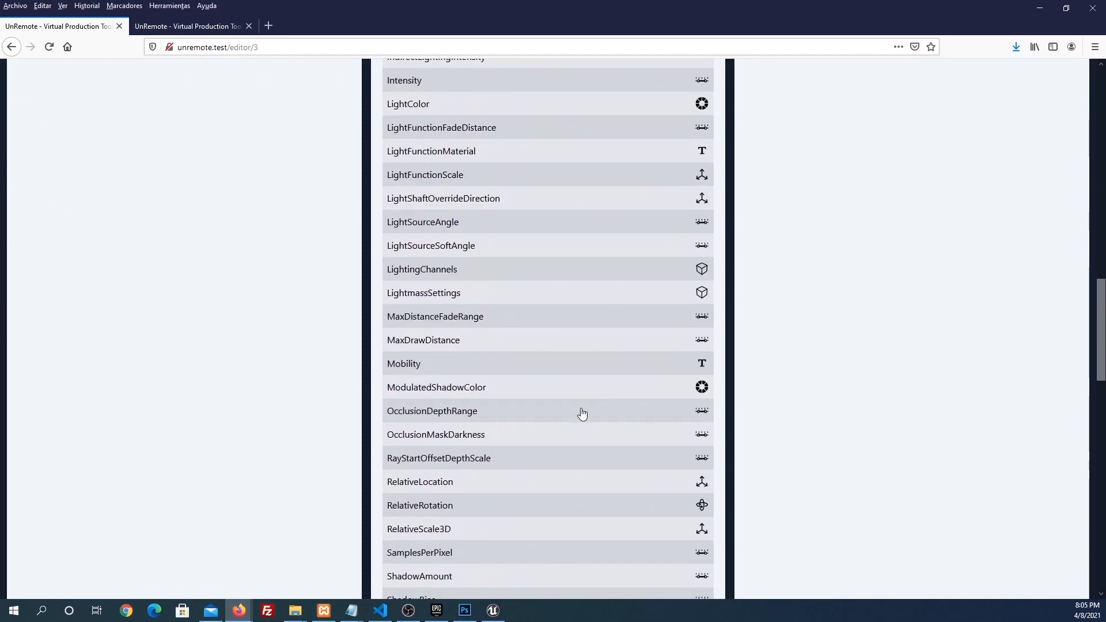
scroll(452, 418, up, 20)
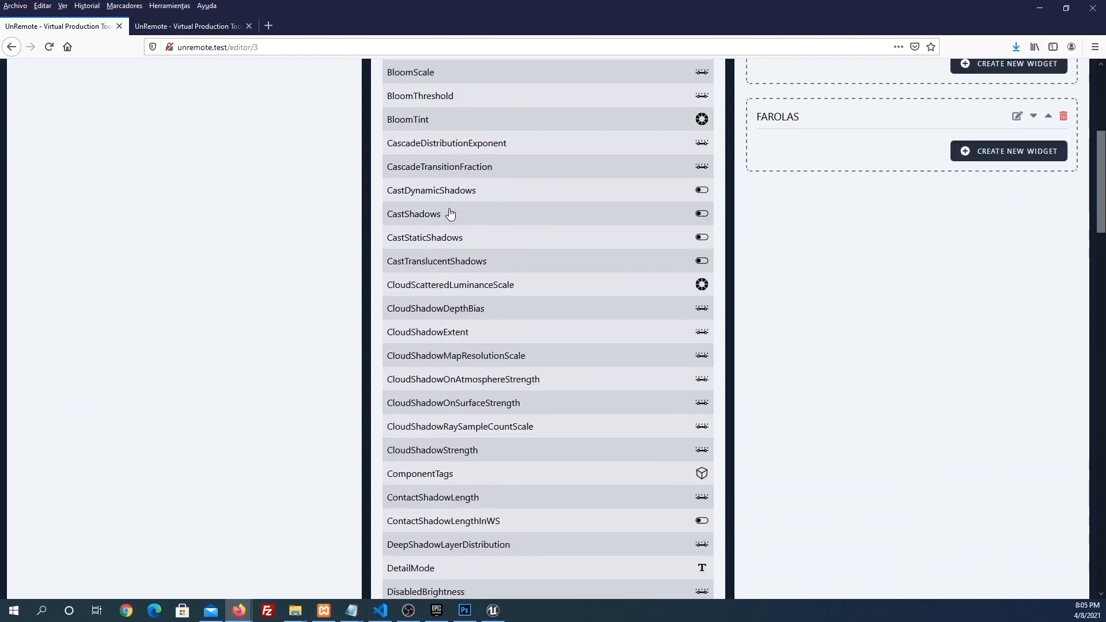
click(438, 278)
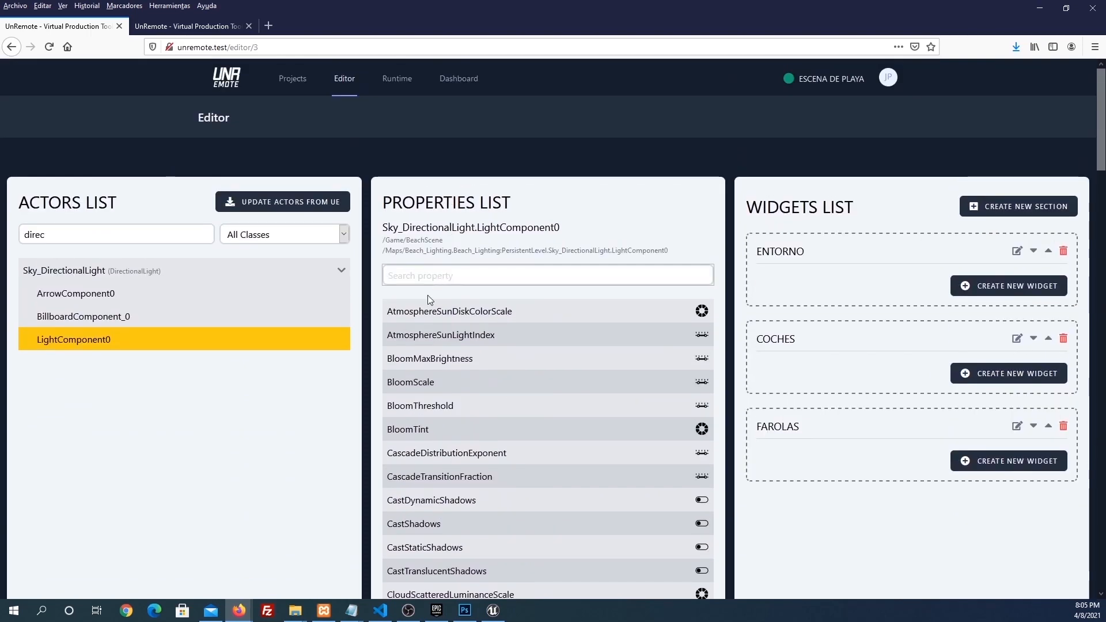
text(rota)
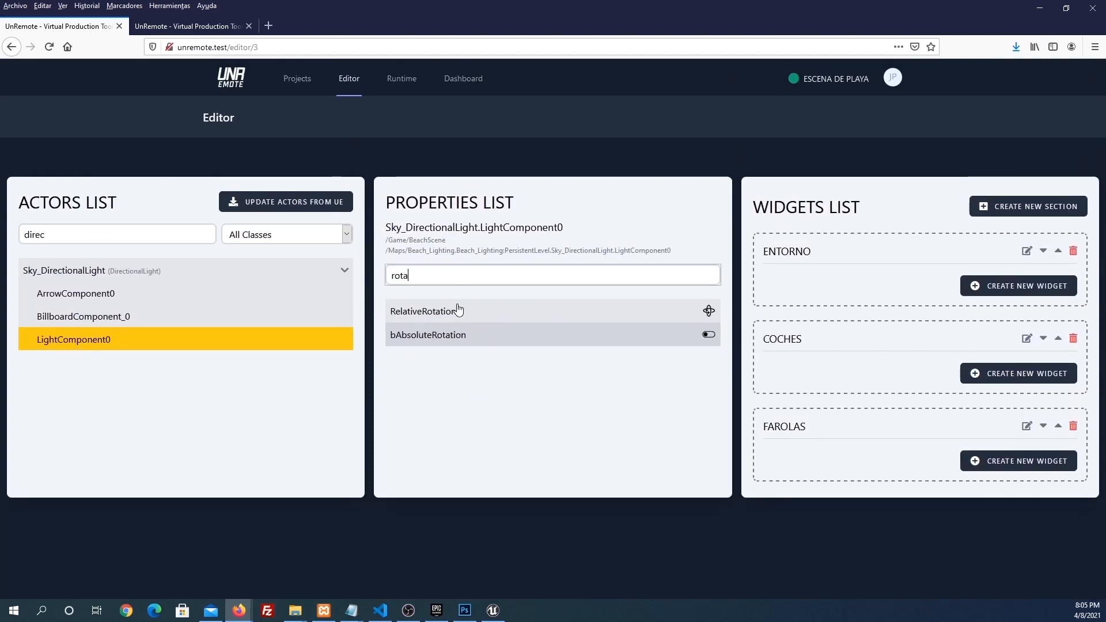
click(454, 312)
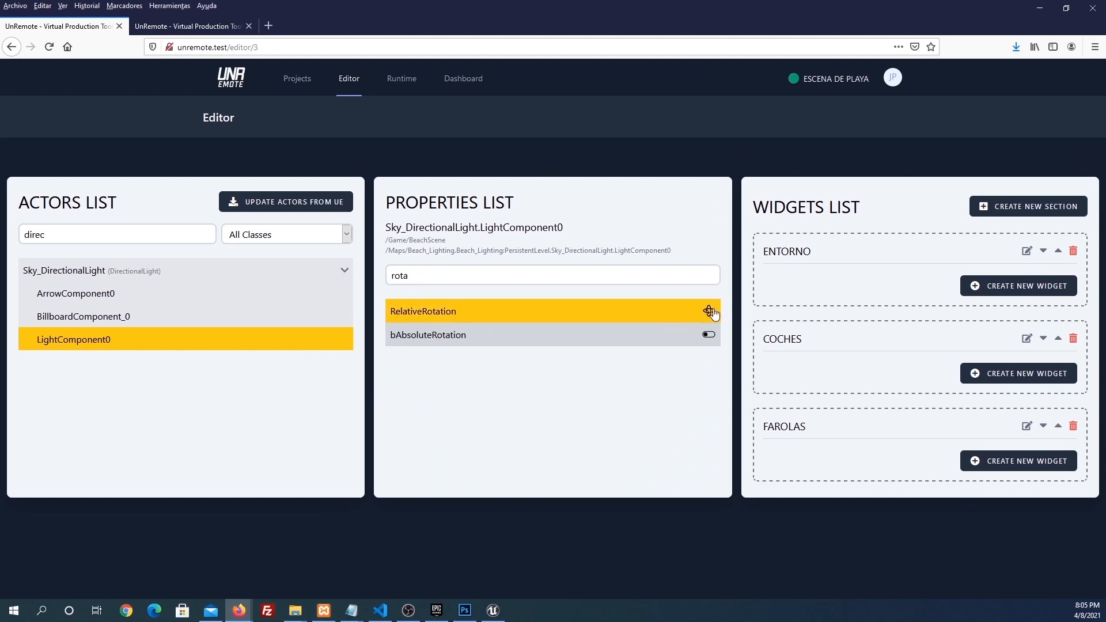
click(1010, 287)
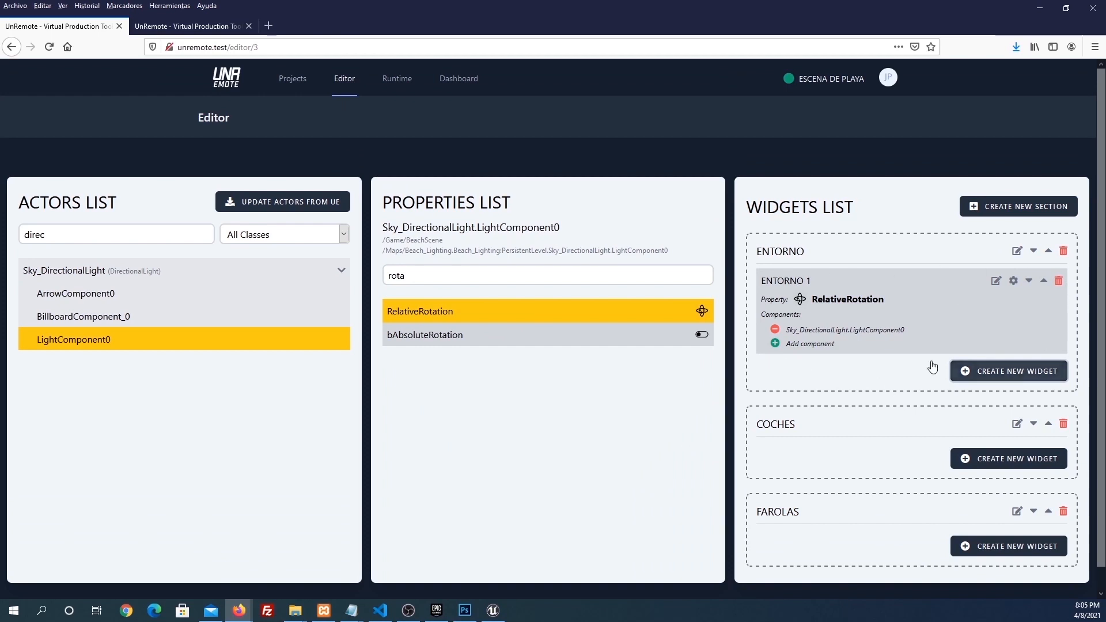
Rename the new RelativeRotation widget in the ENTORNO section as SOL - POSICIÓN
drag(786, 332, 904, 330)
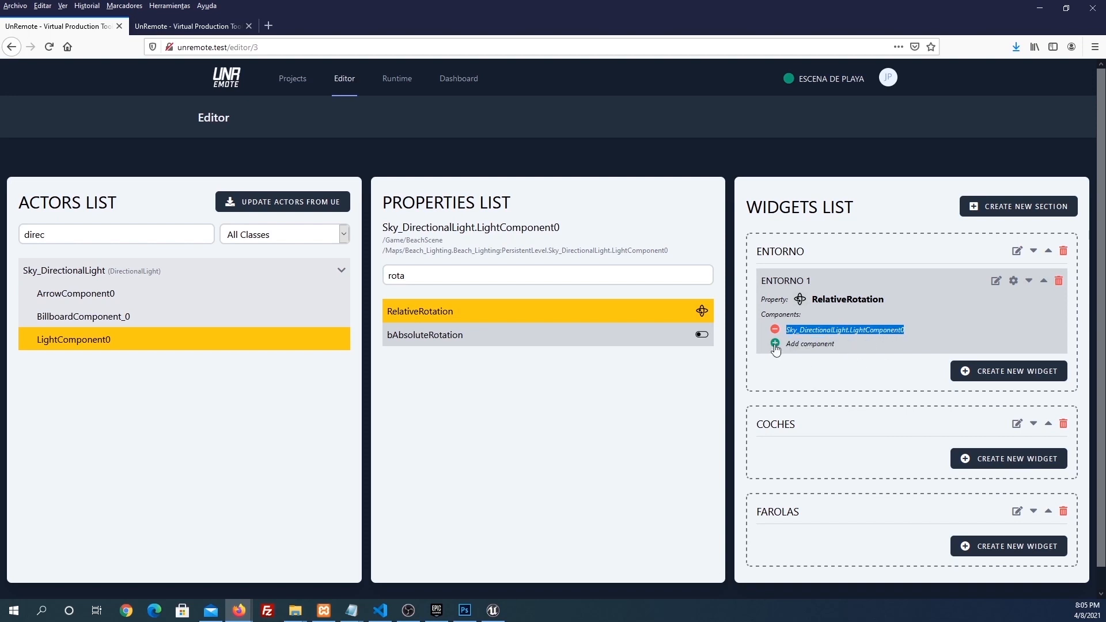
click(912, 310)
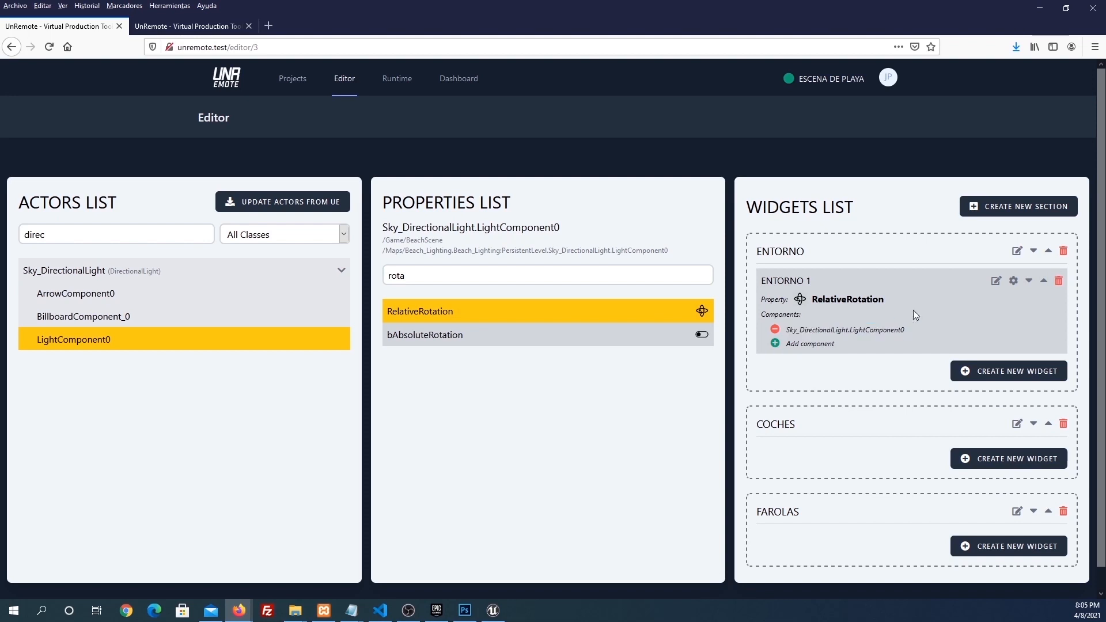
click(996, 285)
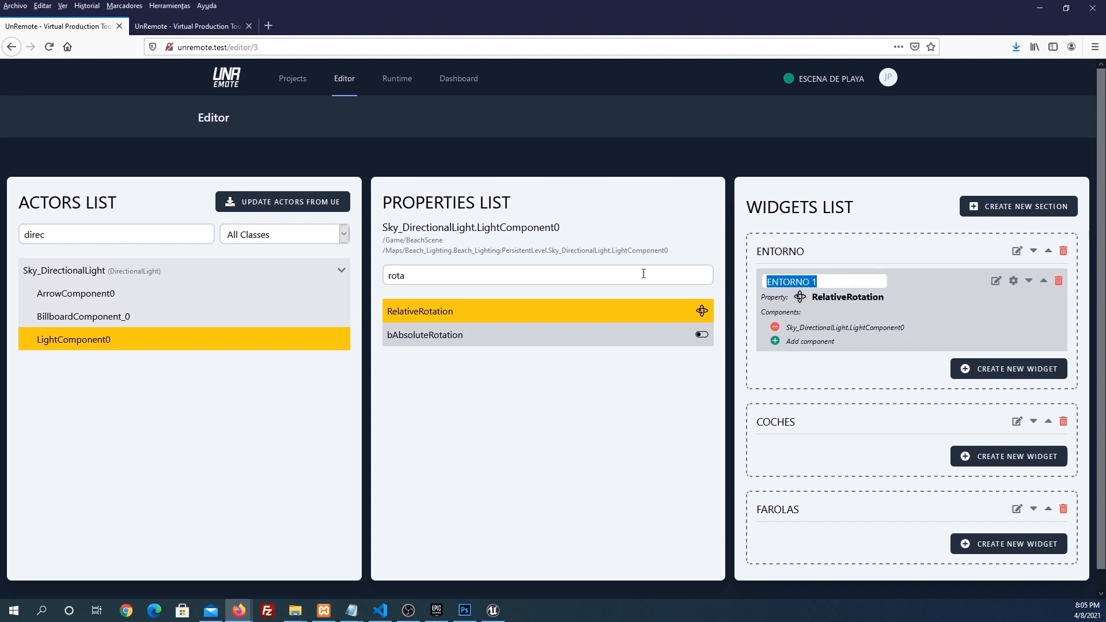
text(POSI)
key(ctrl+a)
text(L)
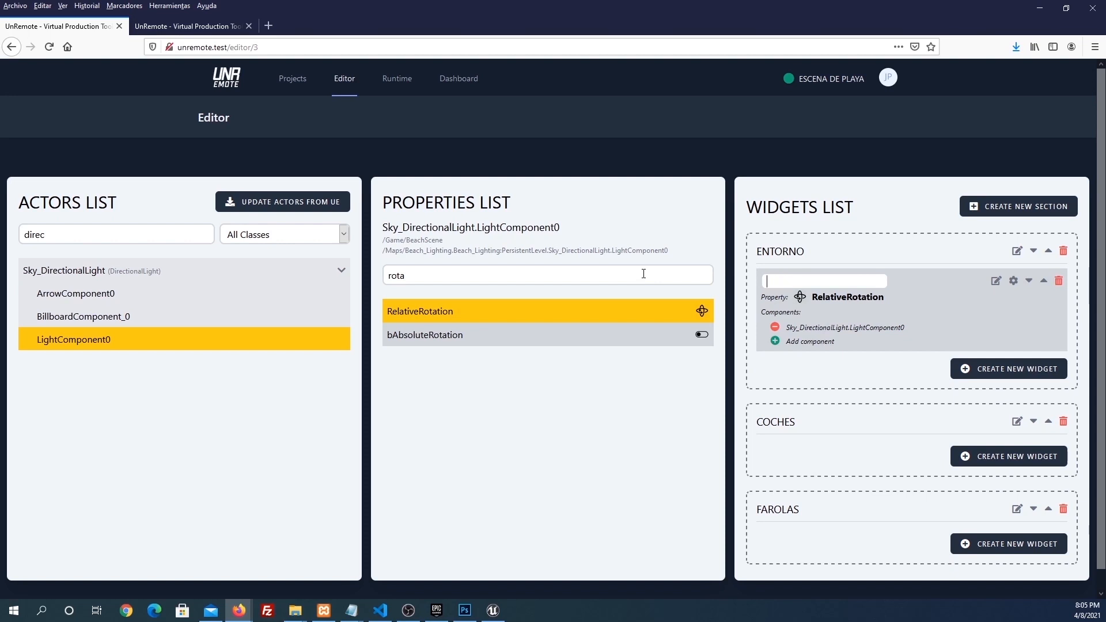
text( - posición)
key(Return)
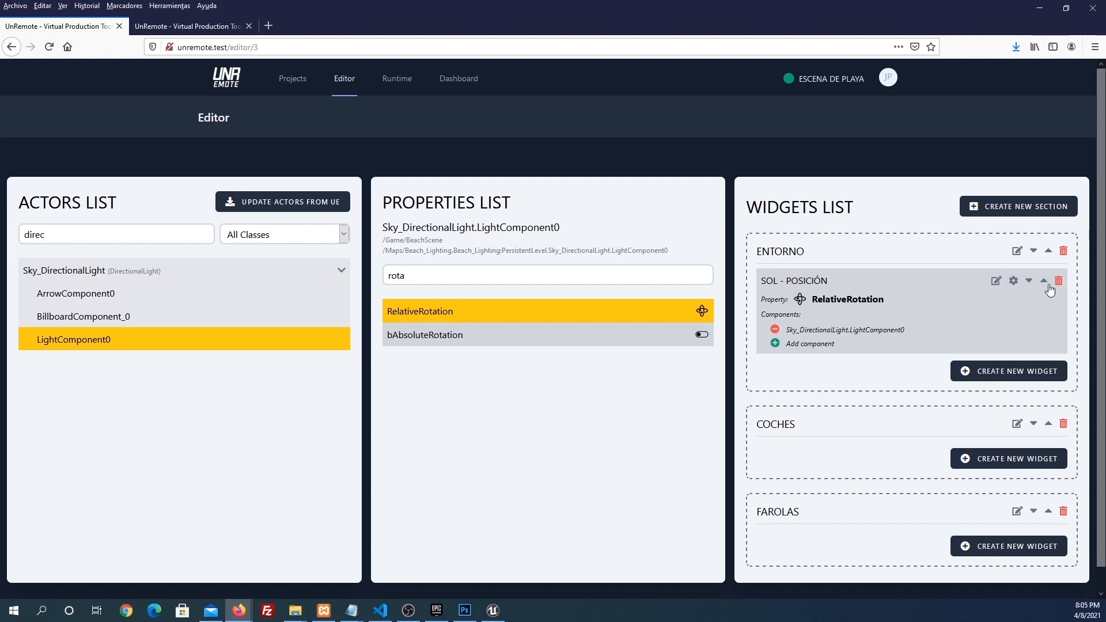
Review the SOL - POSICIÓN widget's Live Update by Default option and close its options without saving
click(1013, 281)
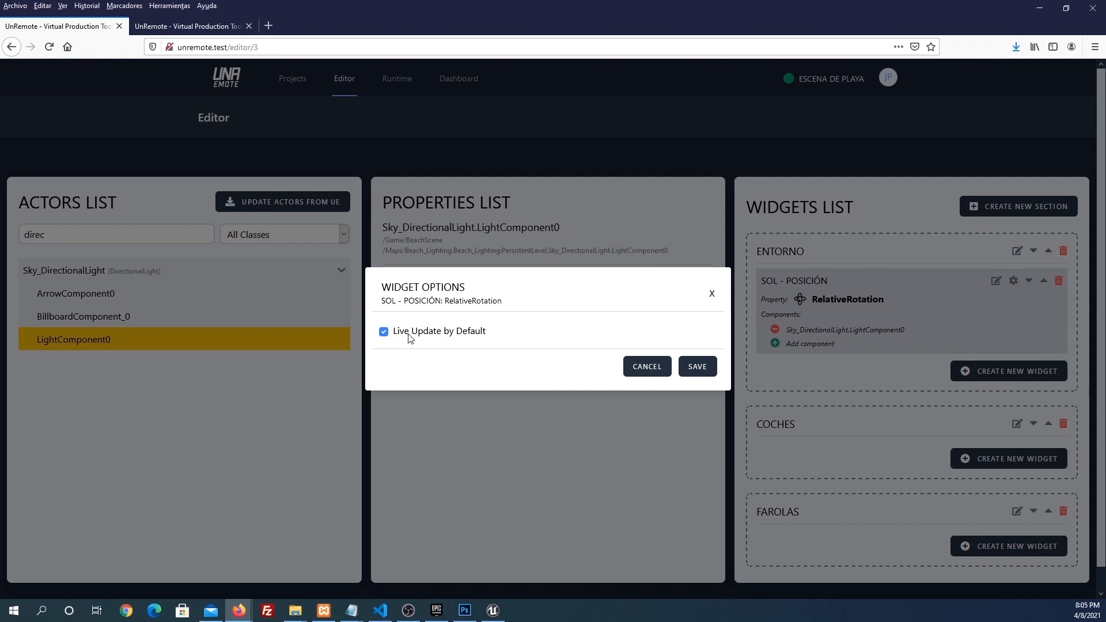
click(649, 373)
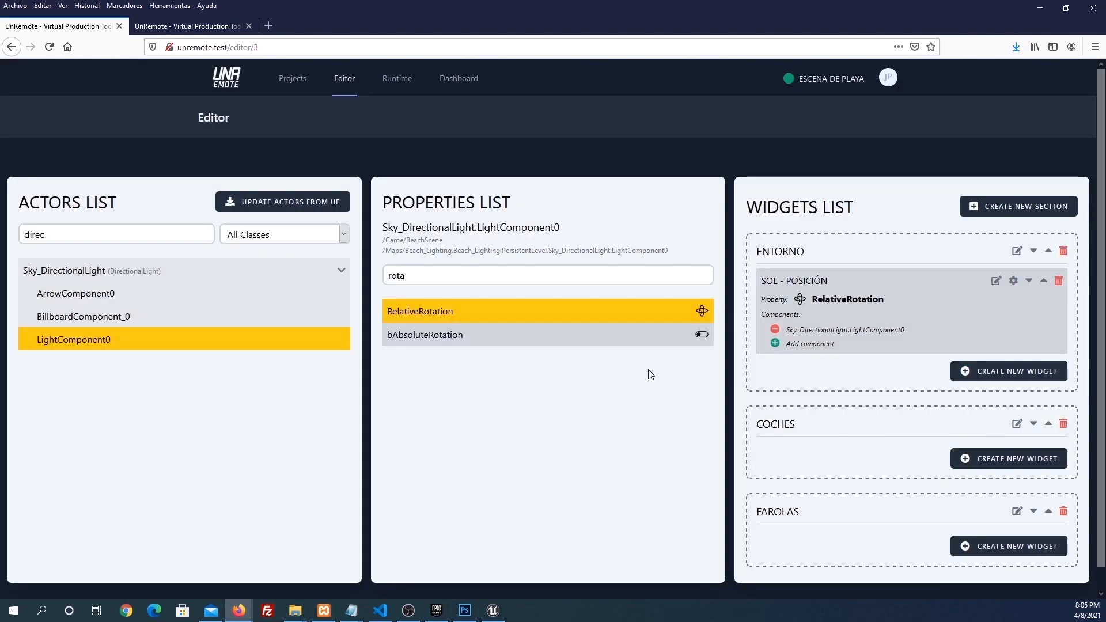
Reload the Dashboard page and expand the options of the SOL - POSICIÓN widget
click(186, 31)
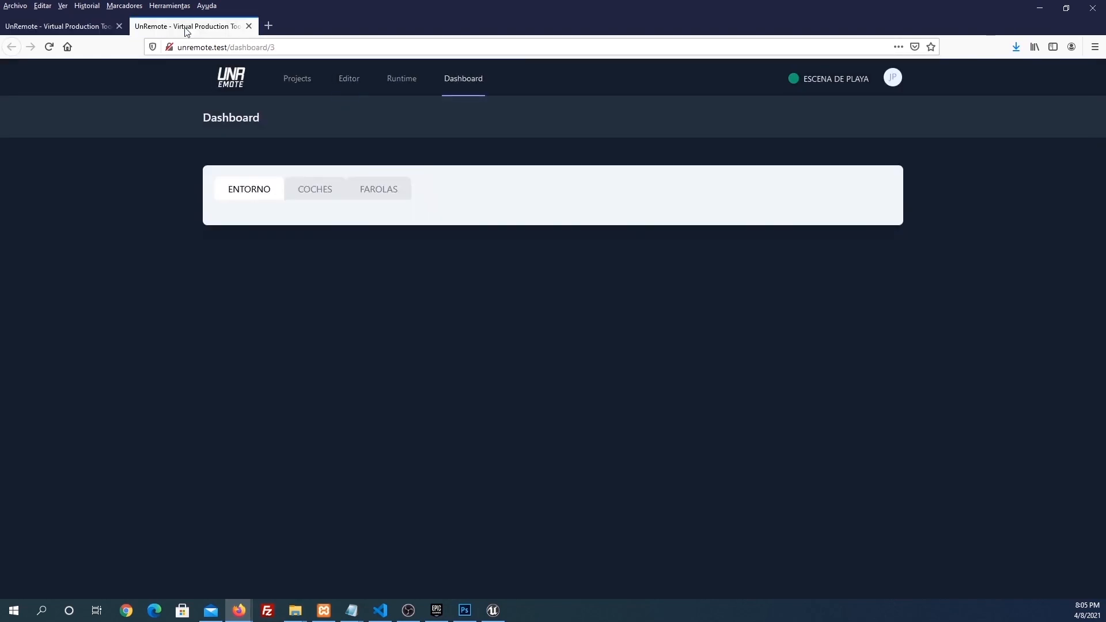
click(49, 46)
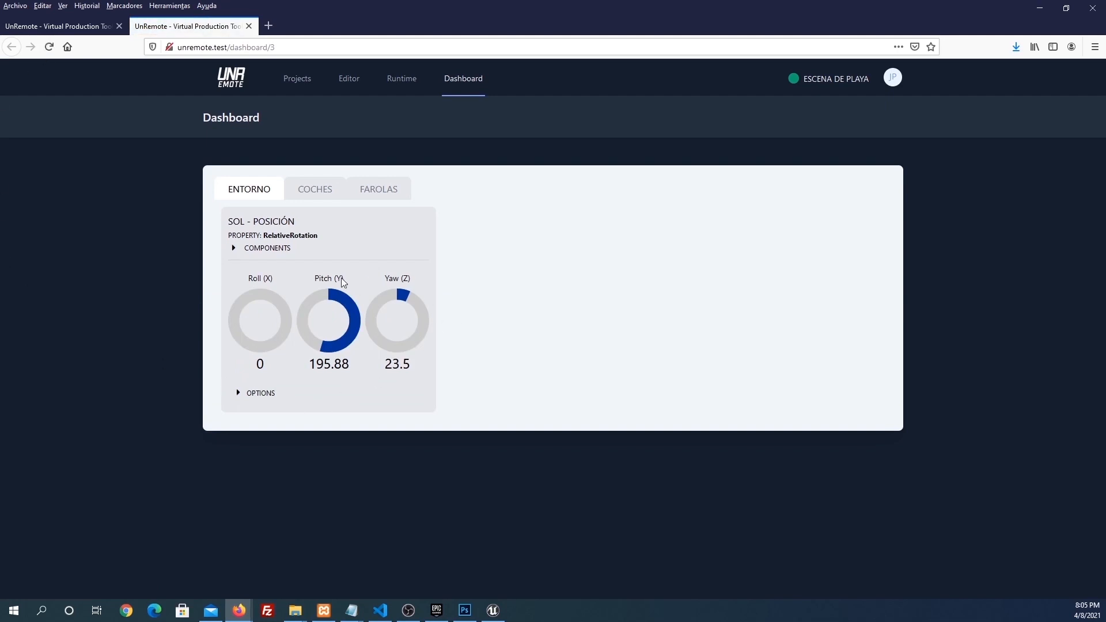
click(237, 401)
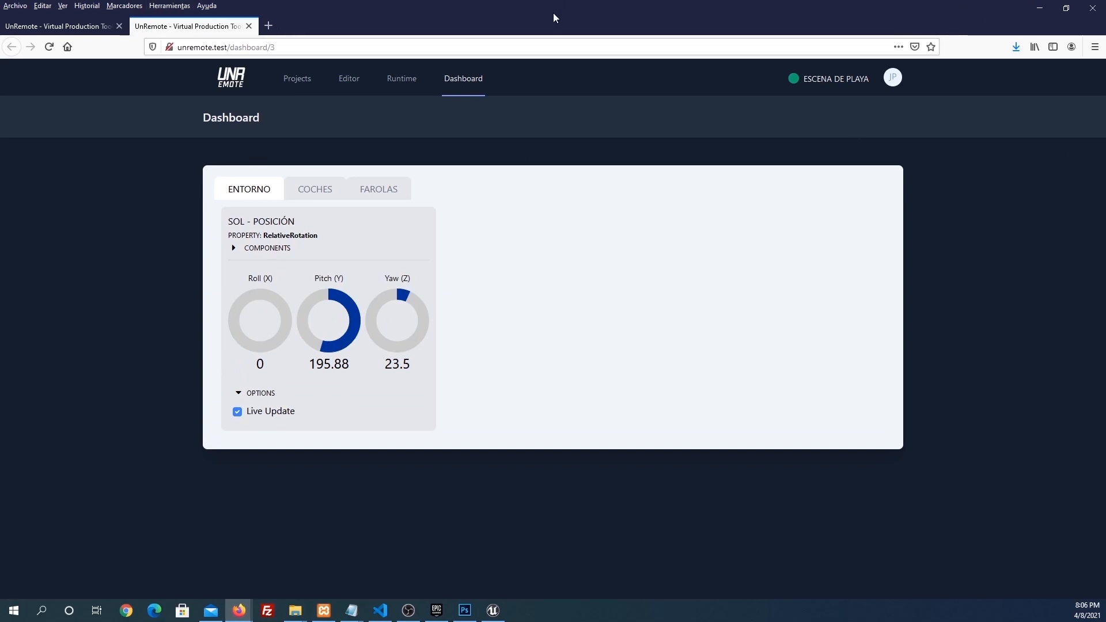
Bring up the Unreal Editor and arrange its window beside the reduced dashboard browser window, with the viewport in view
click(435, 610)
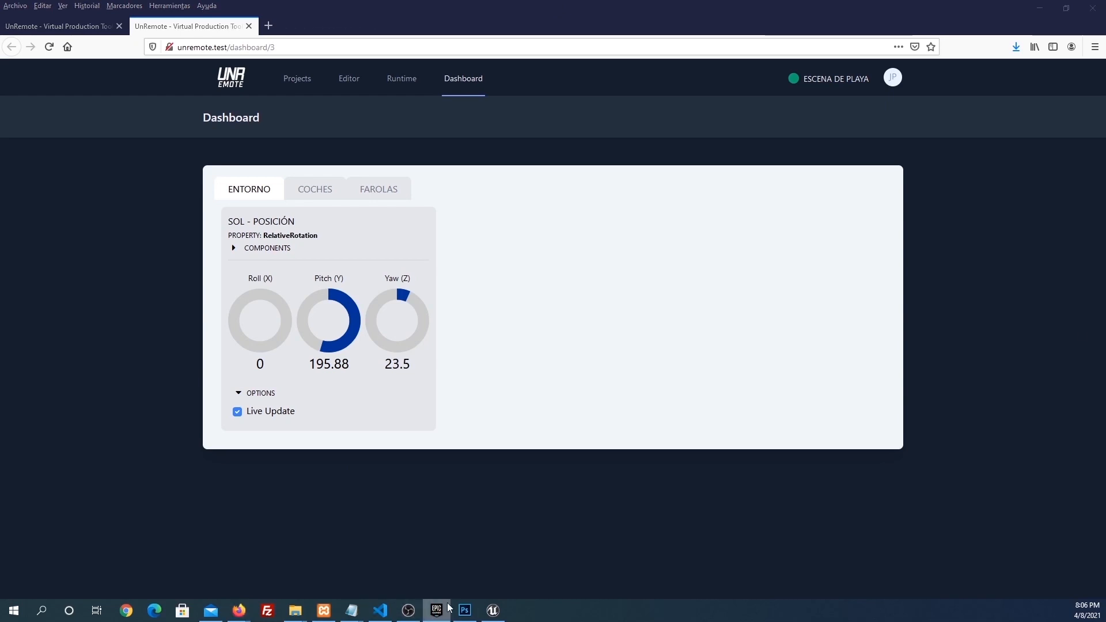
click(492, 610)
double_click(599, 2)
drag(593, 55, 869, 21)
click(344, 23)
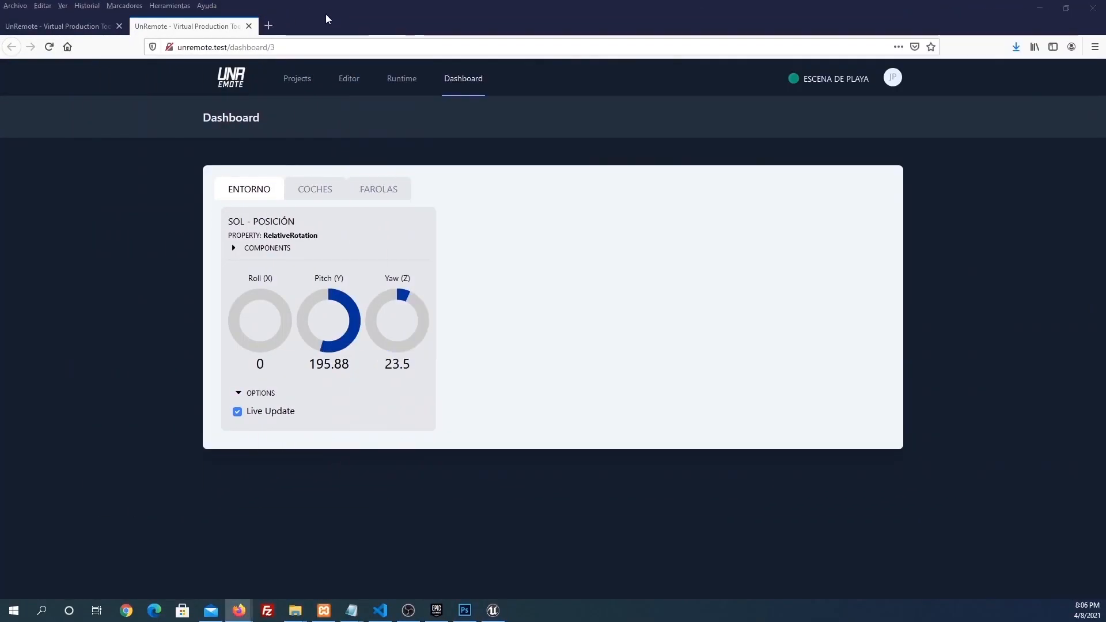
double_click(326, 14)
click(732, 32)
drag(750, 27, 762, 35)
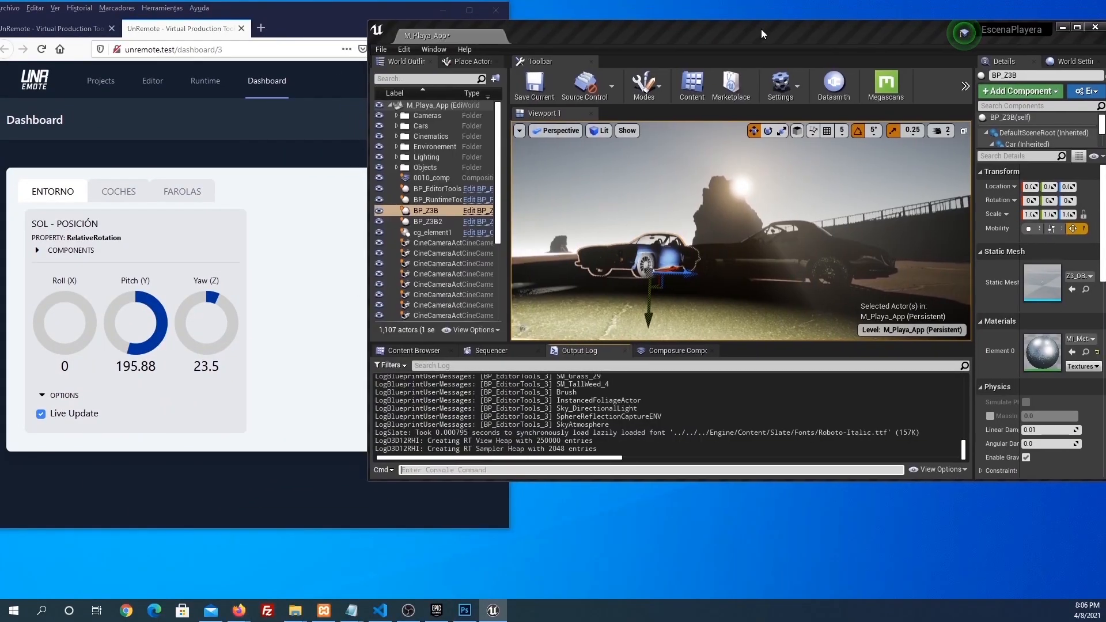
Adjust the sun's rotation in the SOL - POSICIÓN widget to a pitch of about 189.05 and a yaw of about 52.12
mouse_move(132, 352)
mouse_down()
mouse_move(144, 352)
mouse_move(115, 358)
mouse_move(126, 358)
mouse_up()
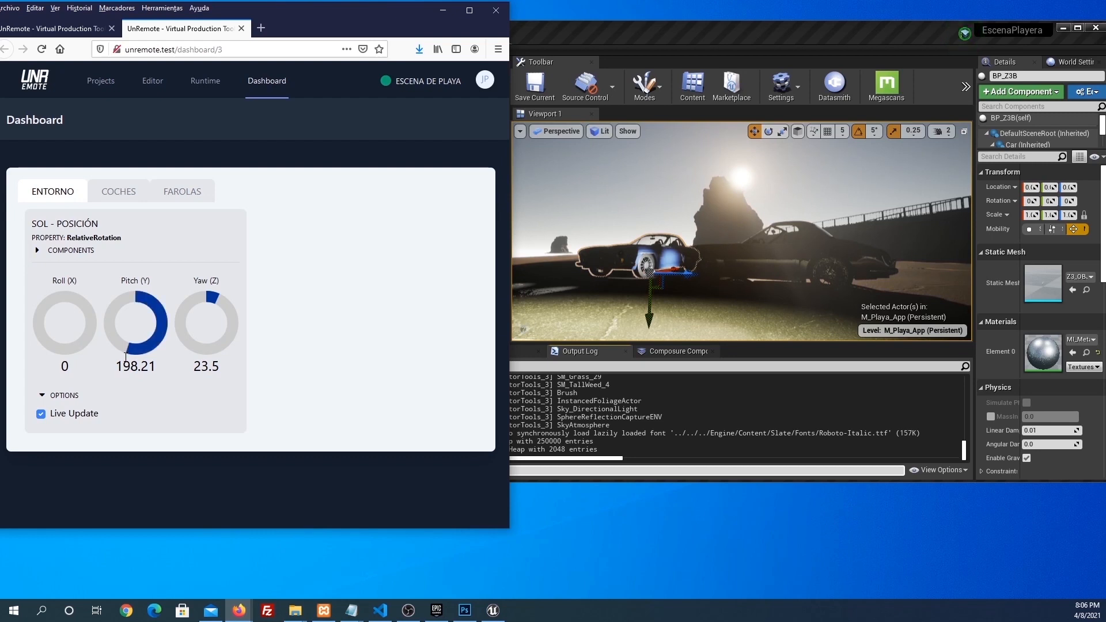
drag(216, 302, 228, 305)
mouse_move(132, 353)
mouse_down()
mouse_move(91, 347)
mouse_move(131, 349)
mouse_up()
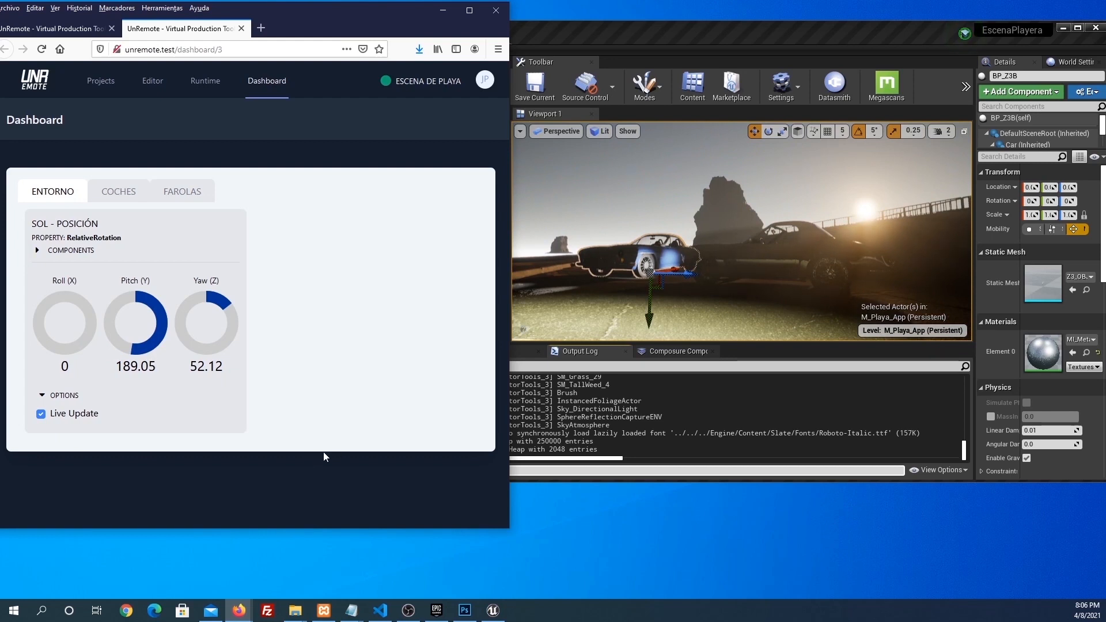
Turn off Live Update for the SOL - POSICIÓN widget and test different sun pitch values, including 169 and 160
click(467, 11)
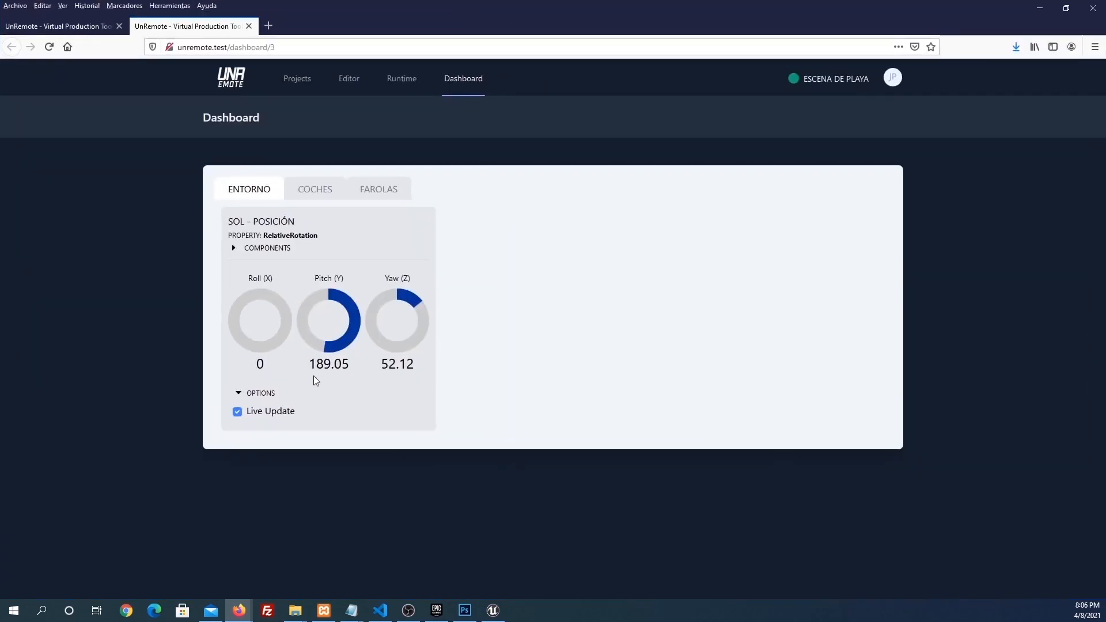
click(237, 412)
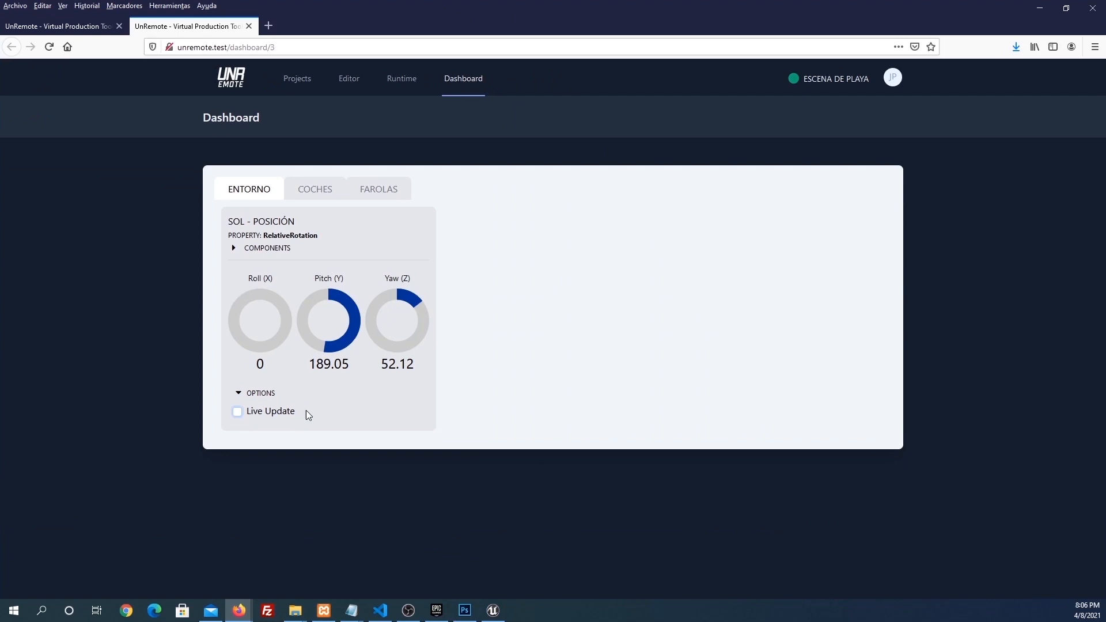
double_click(419, 9)
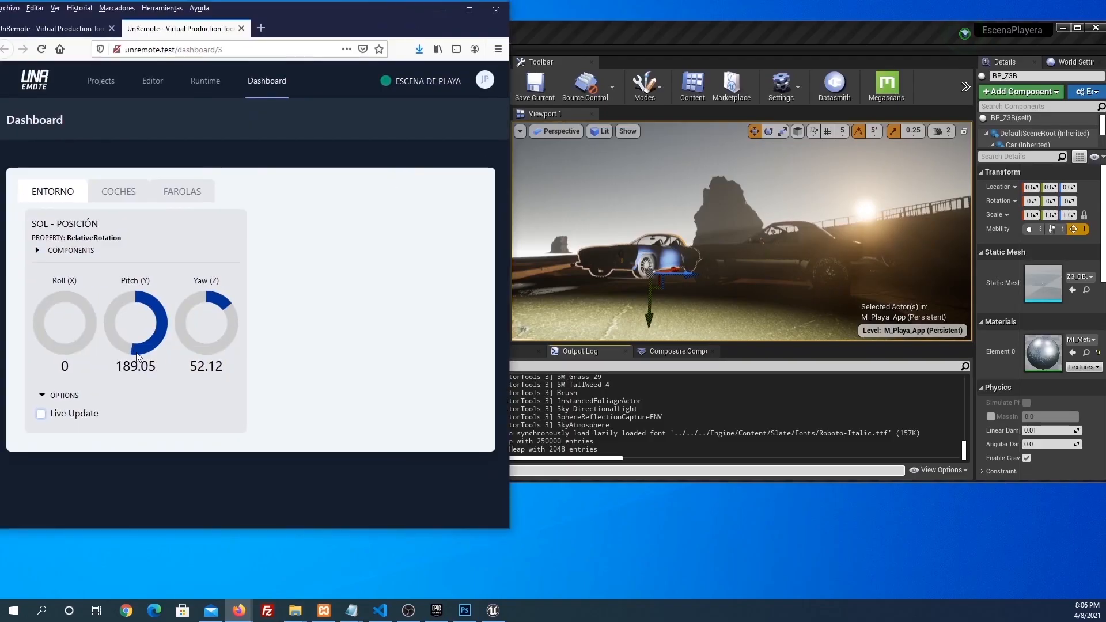
drag(136, 350, 152, 346)
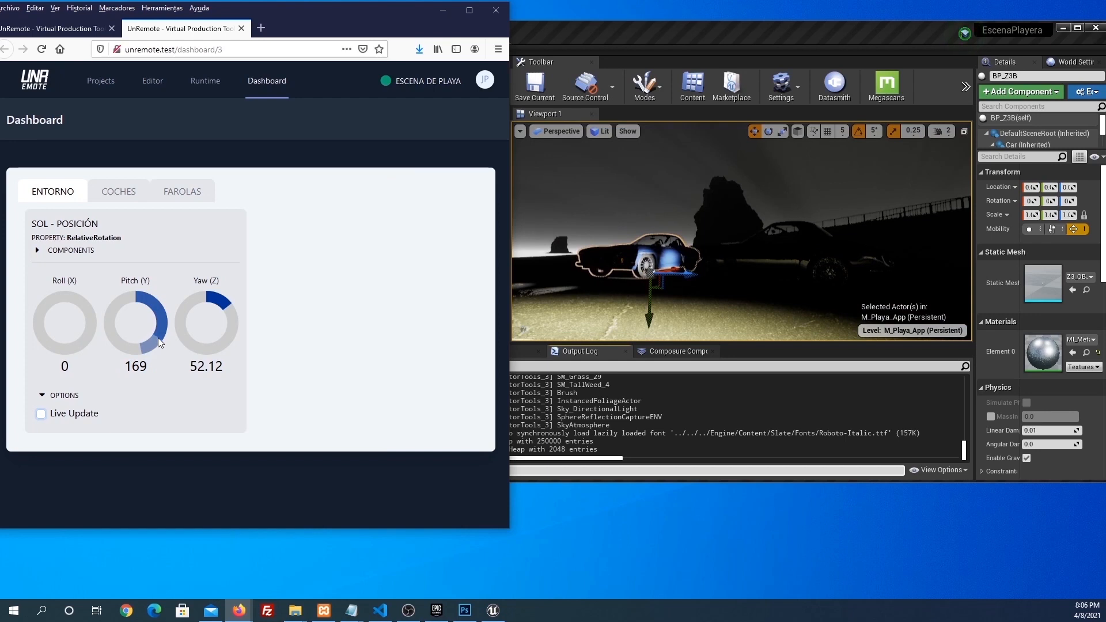
click(158, 337)
click(145, 348)
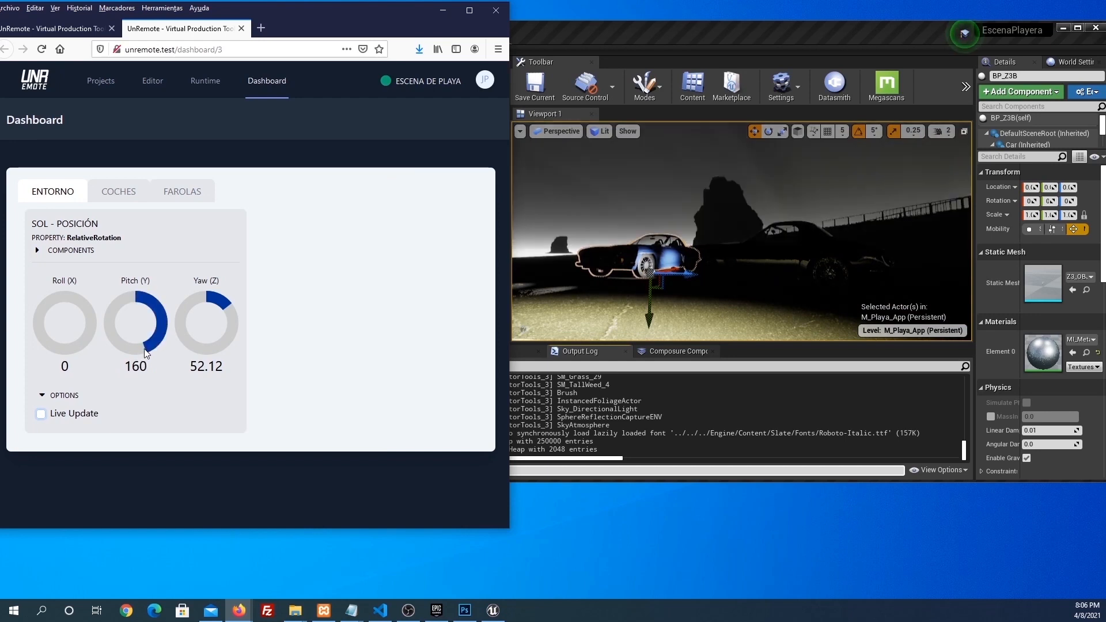
click(163, 325)
Re-enable Live Update, set the sun's pitch to about 188.84 and maximize the browser window
click(41, 414)
drag(161, 325, 132, 357)
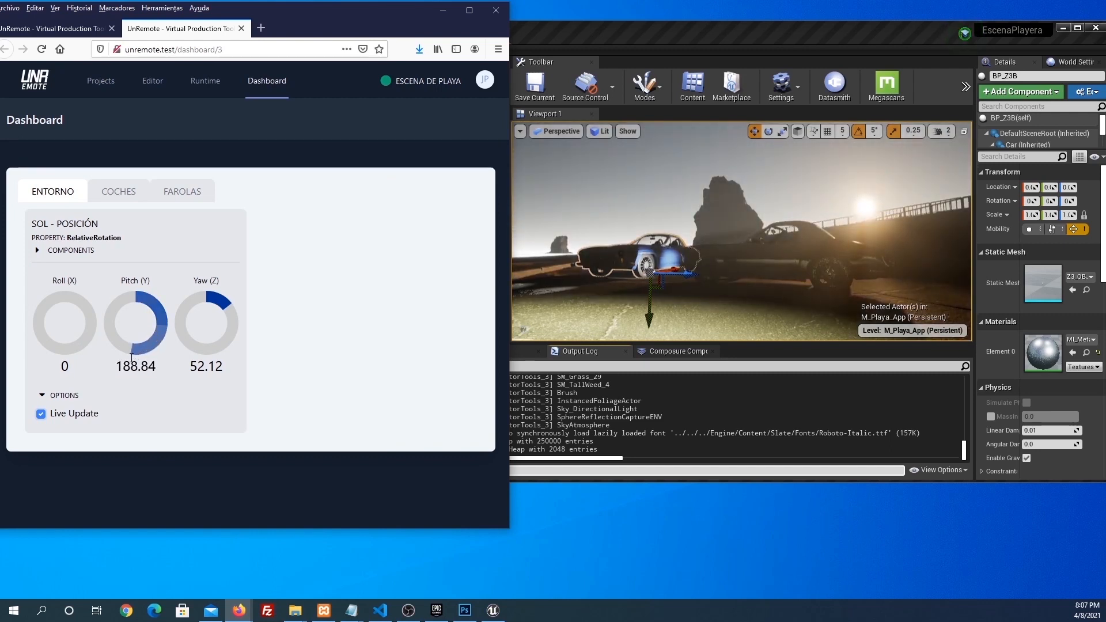
double_click(353, 6)
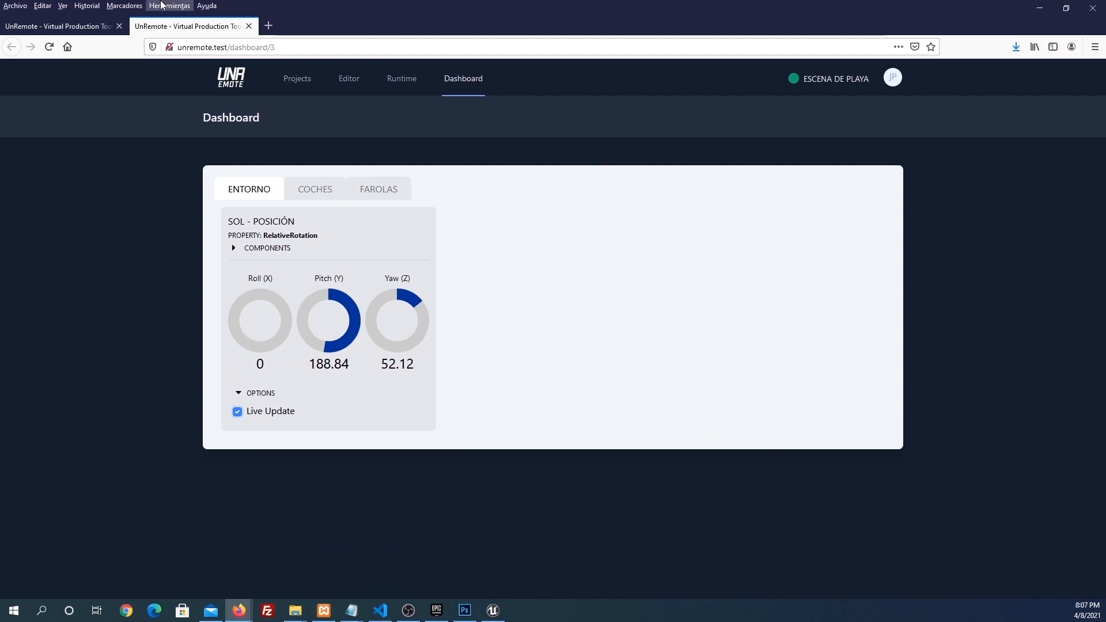
On the Editor page, filter the actors by "expo" and select the HeightFogComponent0 of the ExponentialHeightFog actor
click(65, 29)
drag(98, 235, 2, 245)
text(expo)
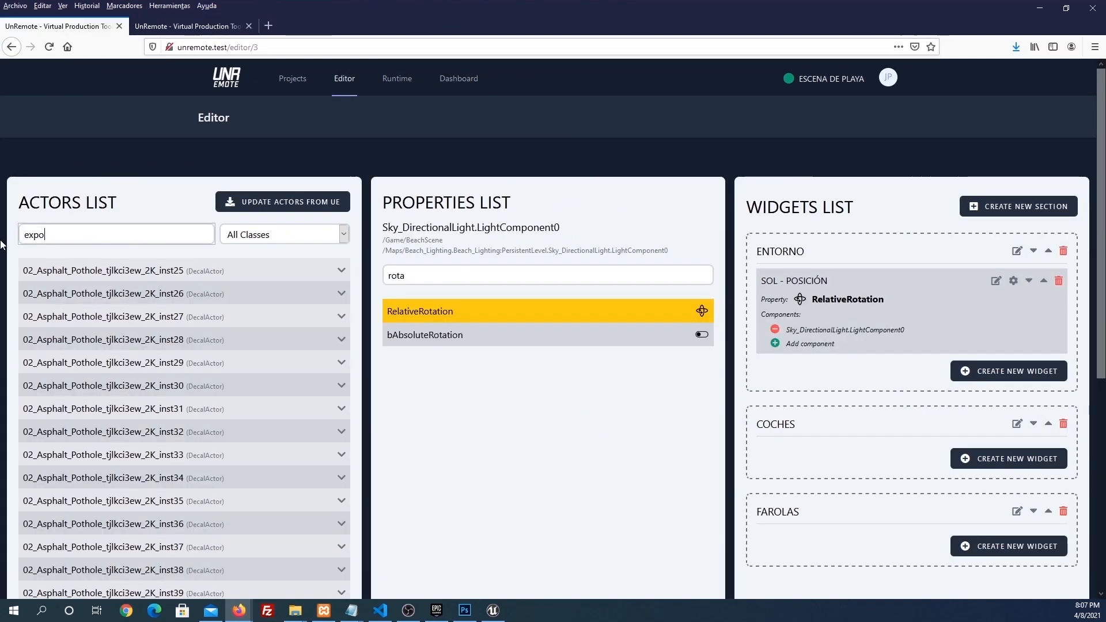
click(103, 271)
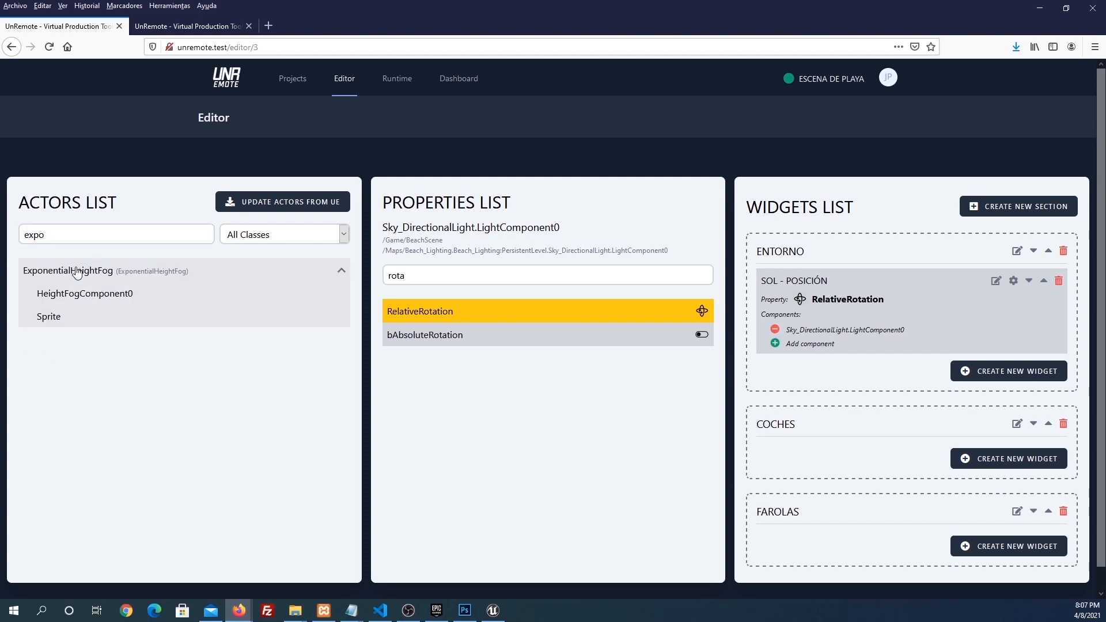
click(85, 296)
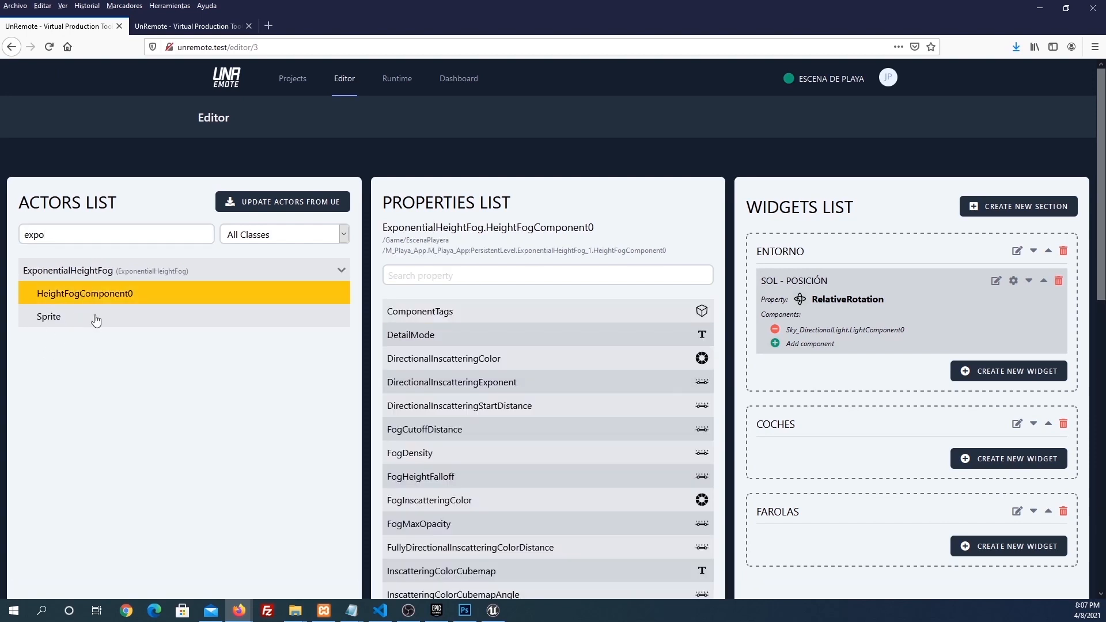
Create a widget for the FogDensity property in the ENTORNO section and name it "Niebla - densidad"
click(421, 455)
click(991, 371)
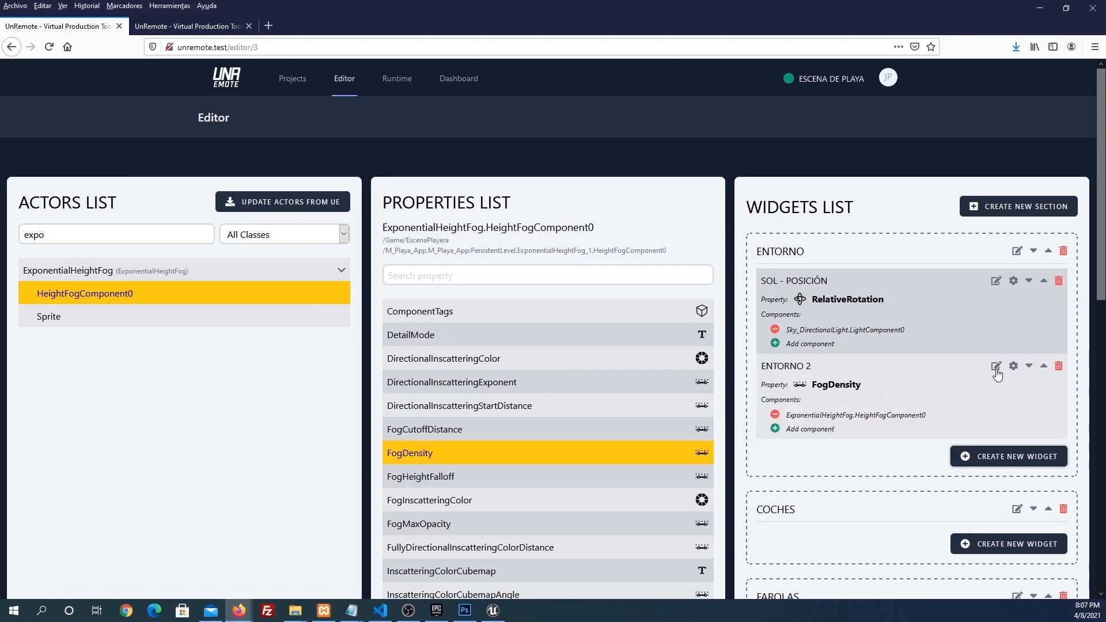
click(995, 369)
key(ctrl+a)
text(N)
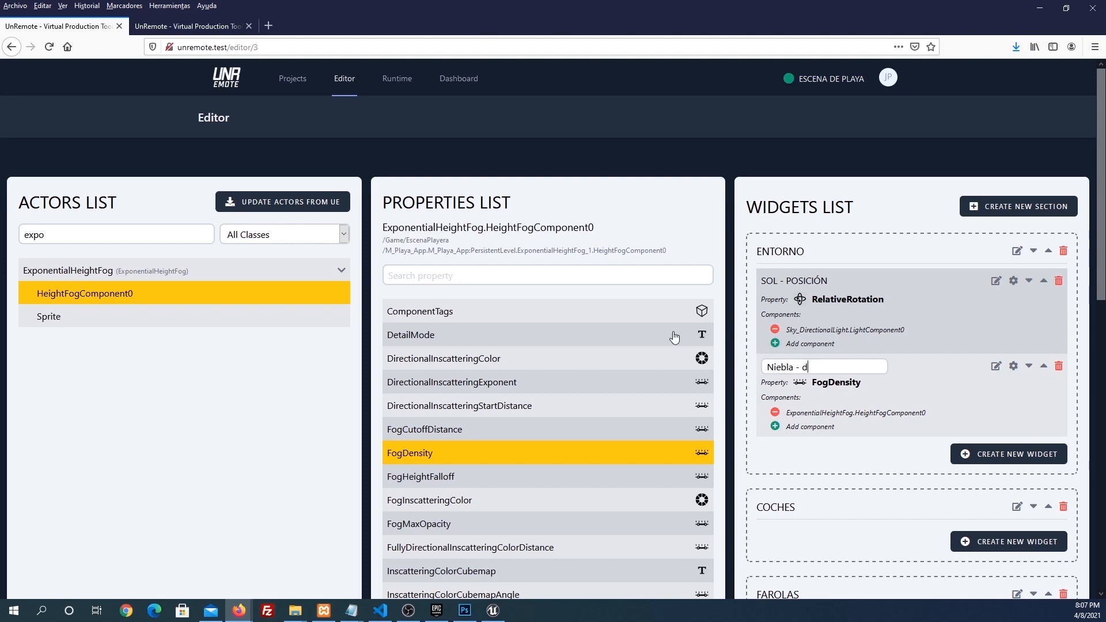
text(iebla - densidad)
key(Return)
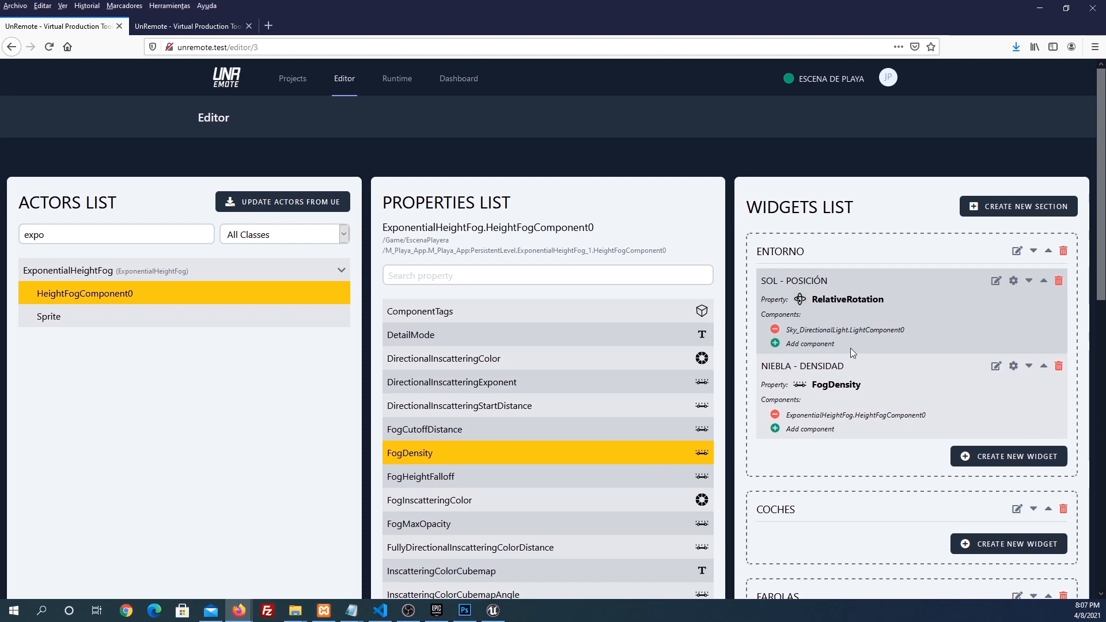
Create a widget for the FogInscatteringColor property in the ENTORNO section and name it "Niebla - color"
scroll(490, 464, down, 2)
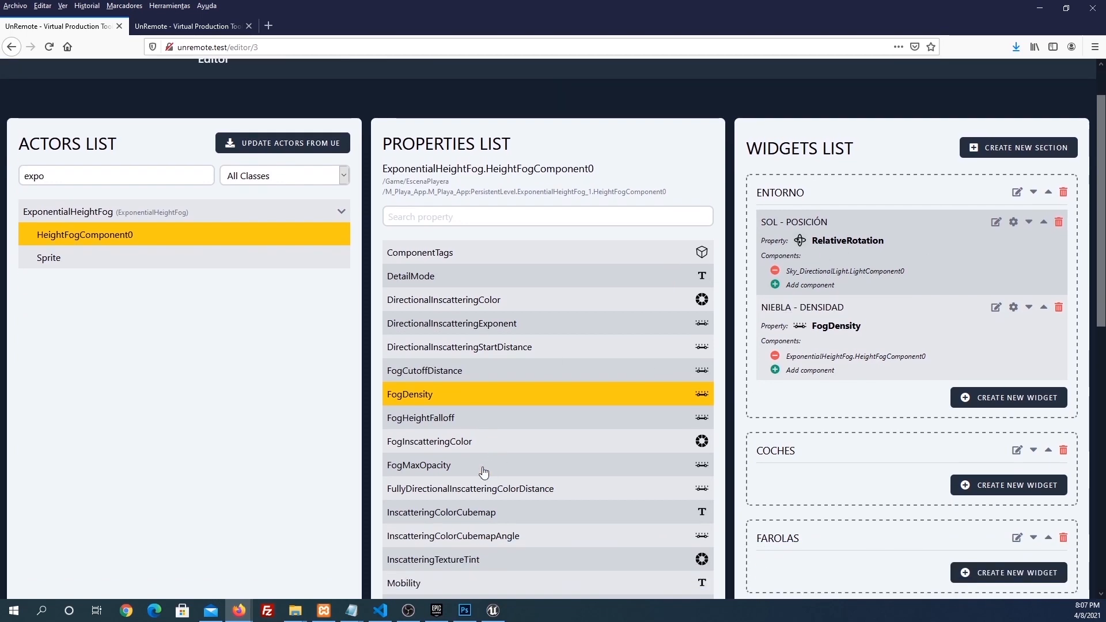
click(438, 444)
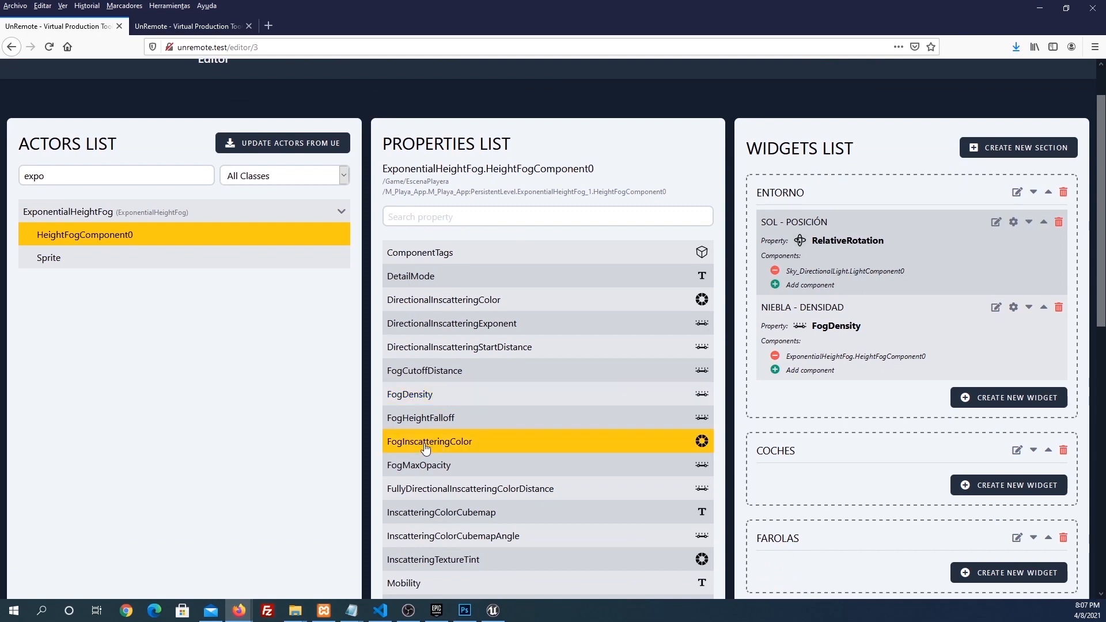
click(989, 398)
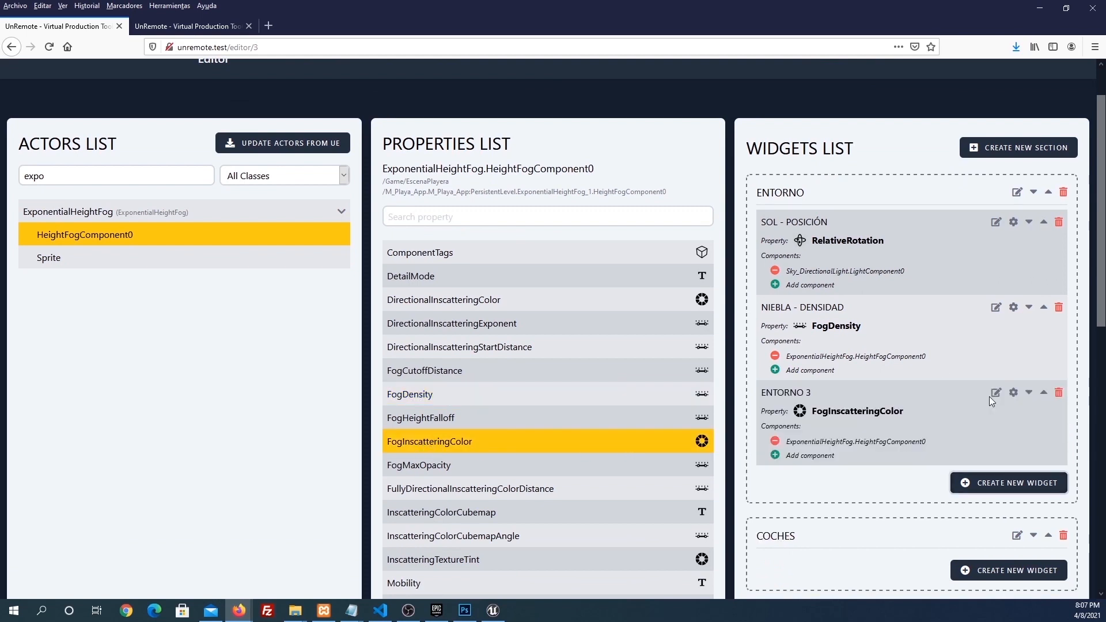
click(997, 396)
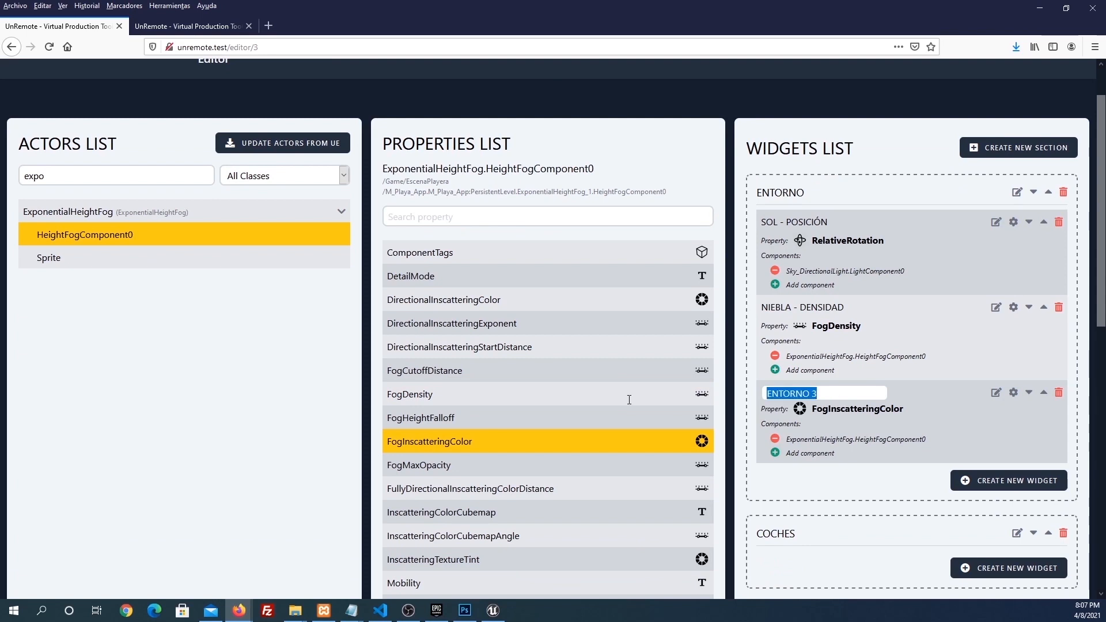
text(Niebla - color)
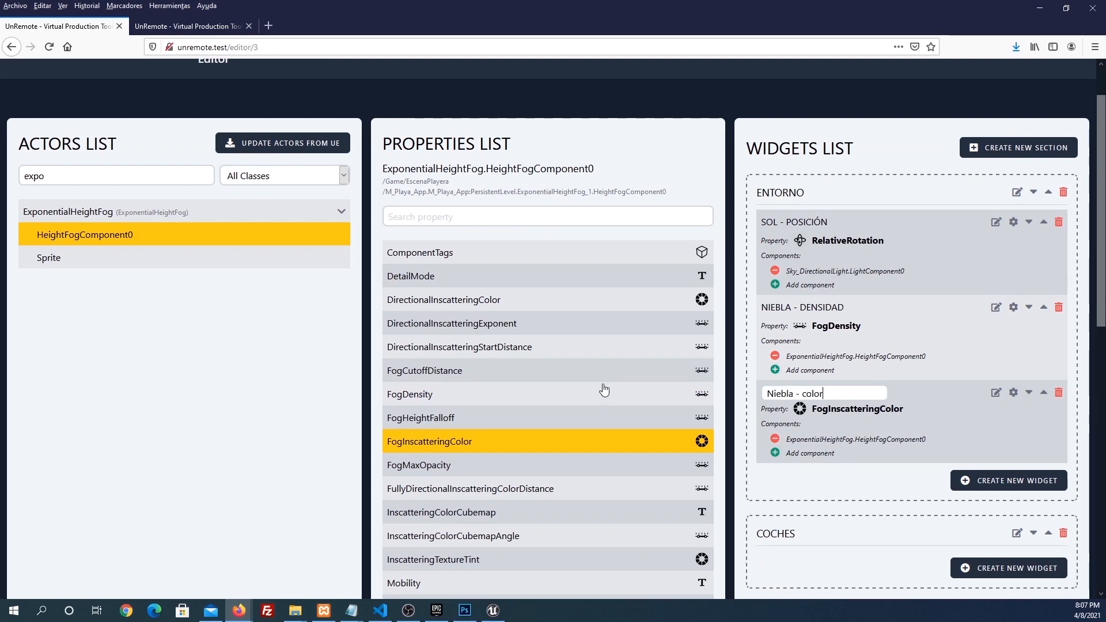
key(Return)
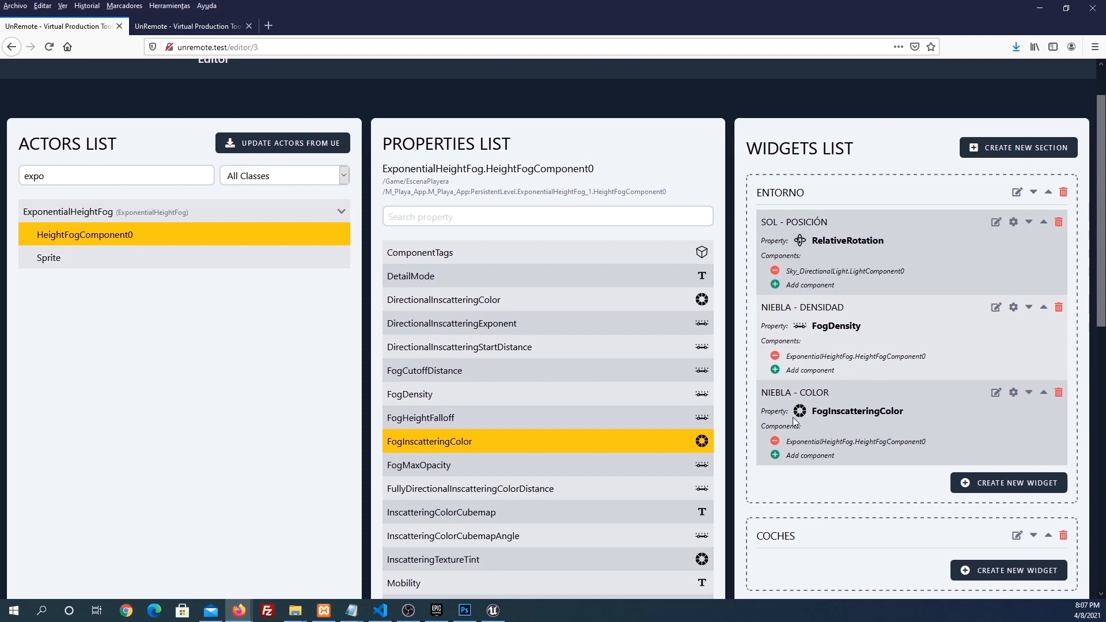
Check the NIEBLA - COLOR widget's options, and enable Live Update by Default in the NIEBLA - DENSIDAD widget's options
click(1013, 394)
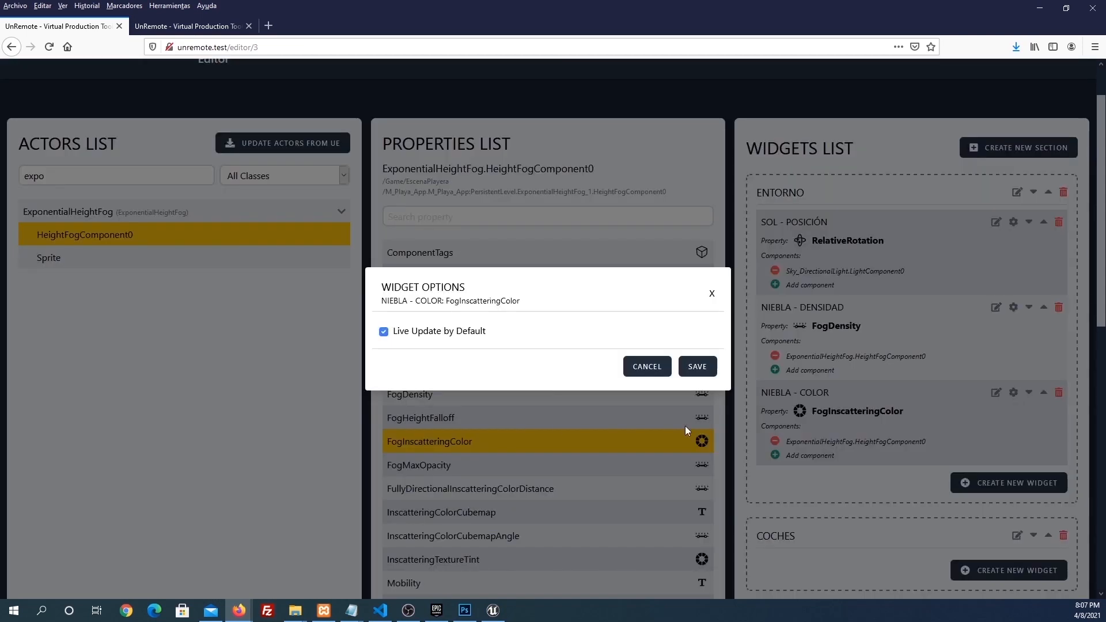
click(713, 295)
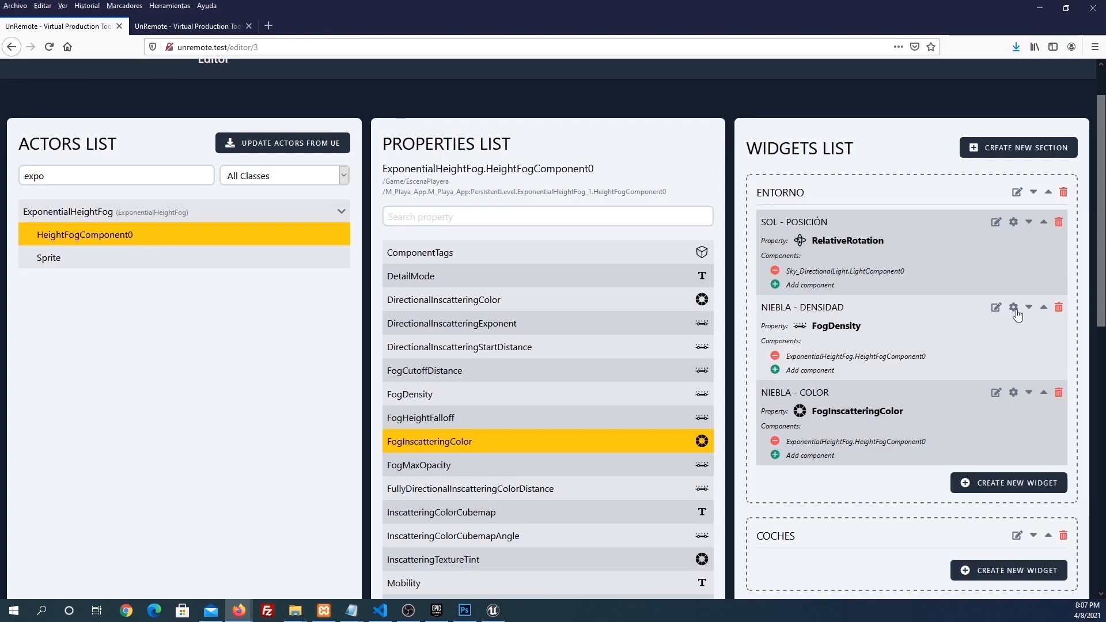
click(1012, 308)
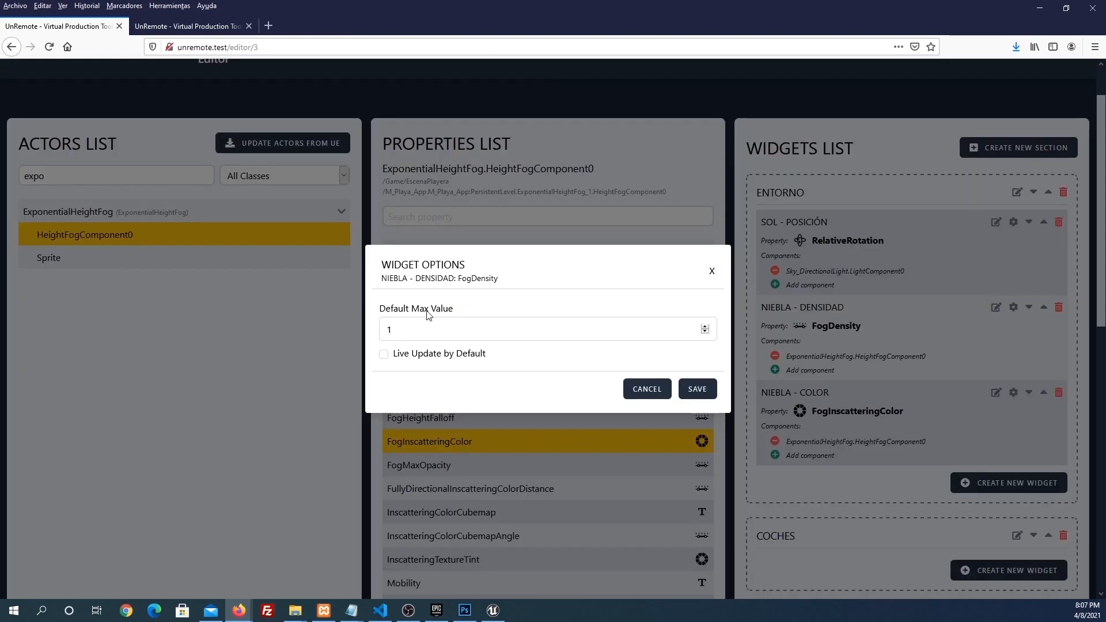
click(384, 355)
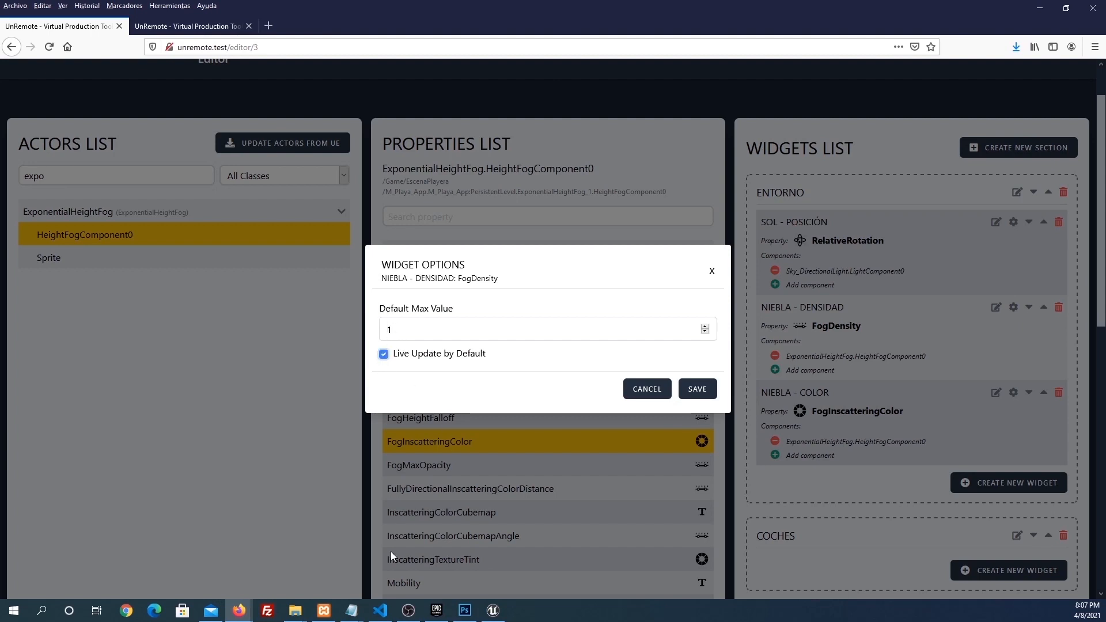
Switch to the Unreal Editor and select the ExponentialHeightFog actor to examine its Fog Density value
click(493, 612)
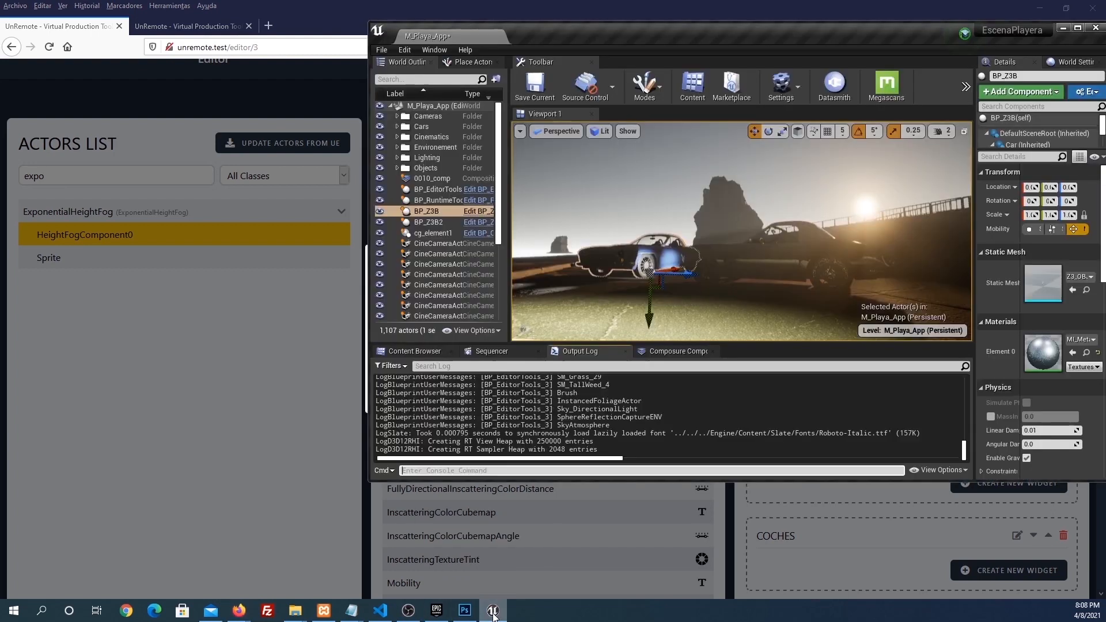
double_click(544, 36)
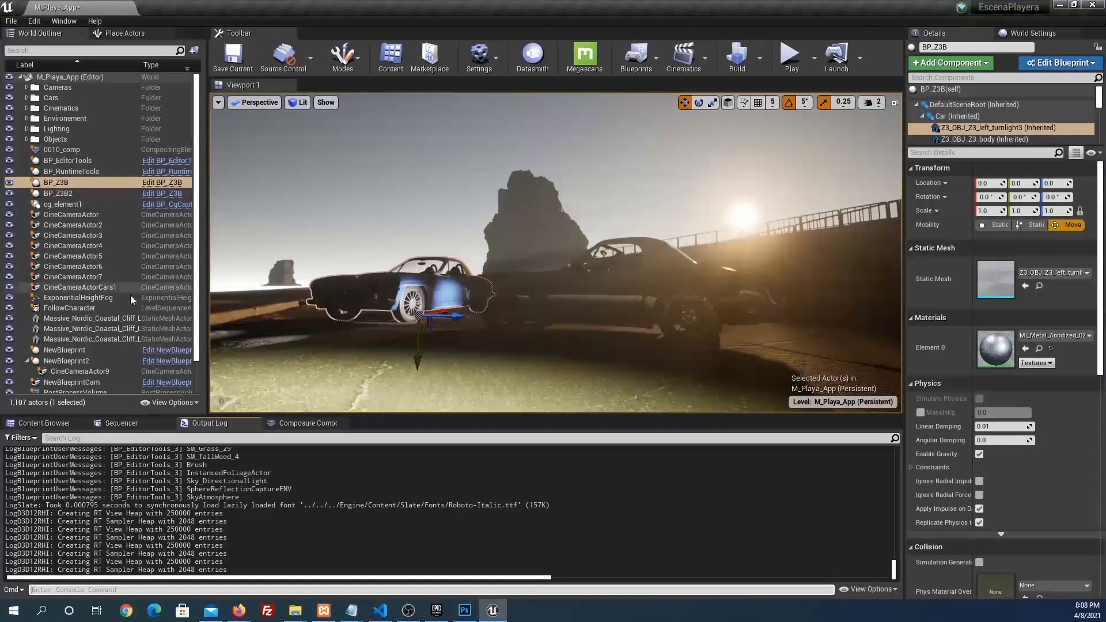
scroll(63, 241, down, 2)
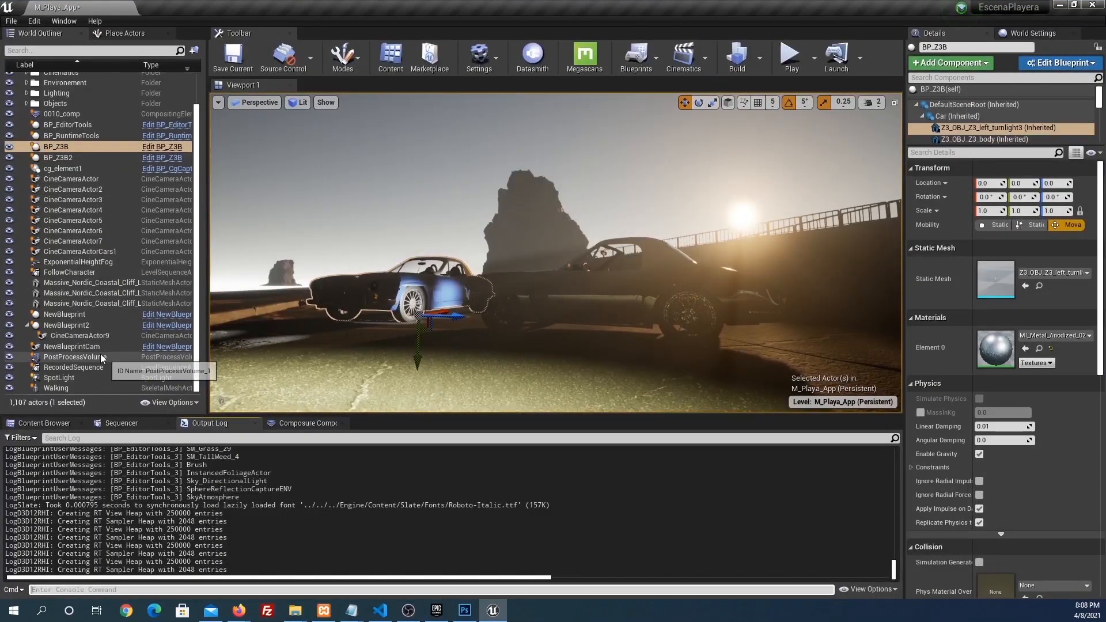
click(72, 262)
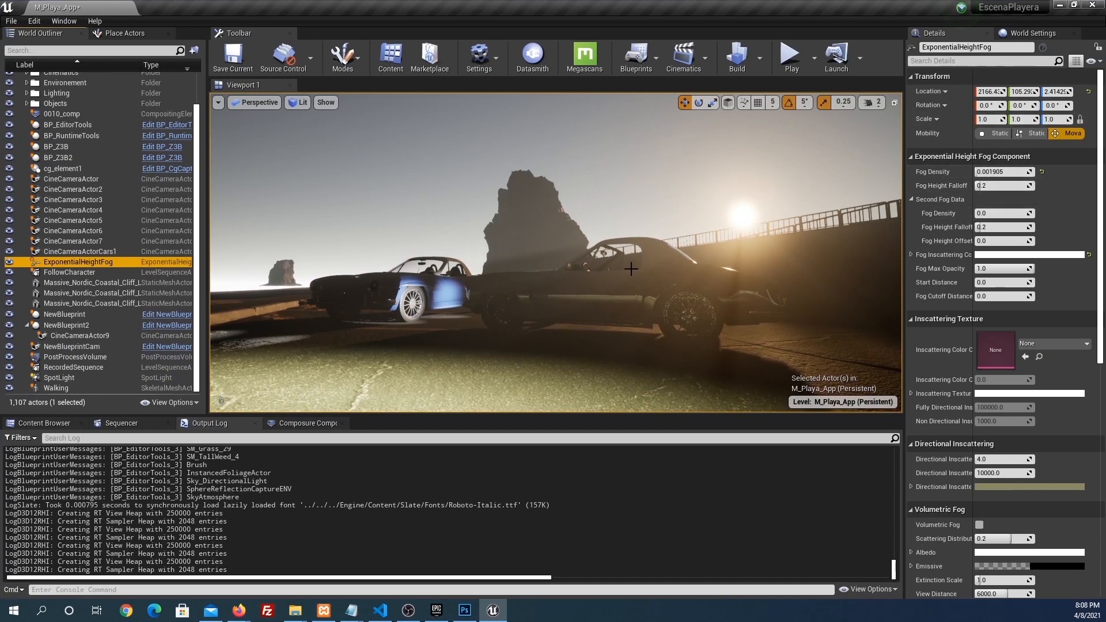
Return to the browser, set the NIEBLA - DENSIDAD widget's default max value to 0.01 and save its options
key(alt+Tab)
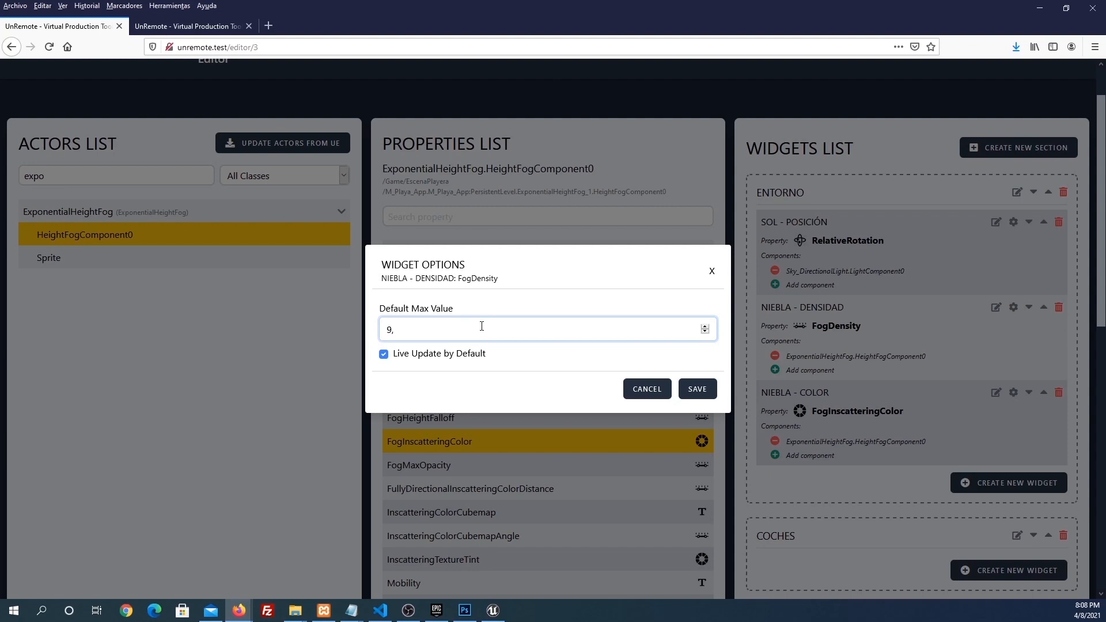
text(.01)
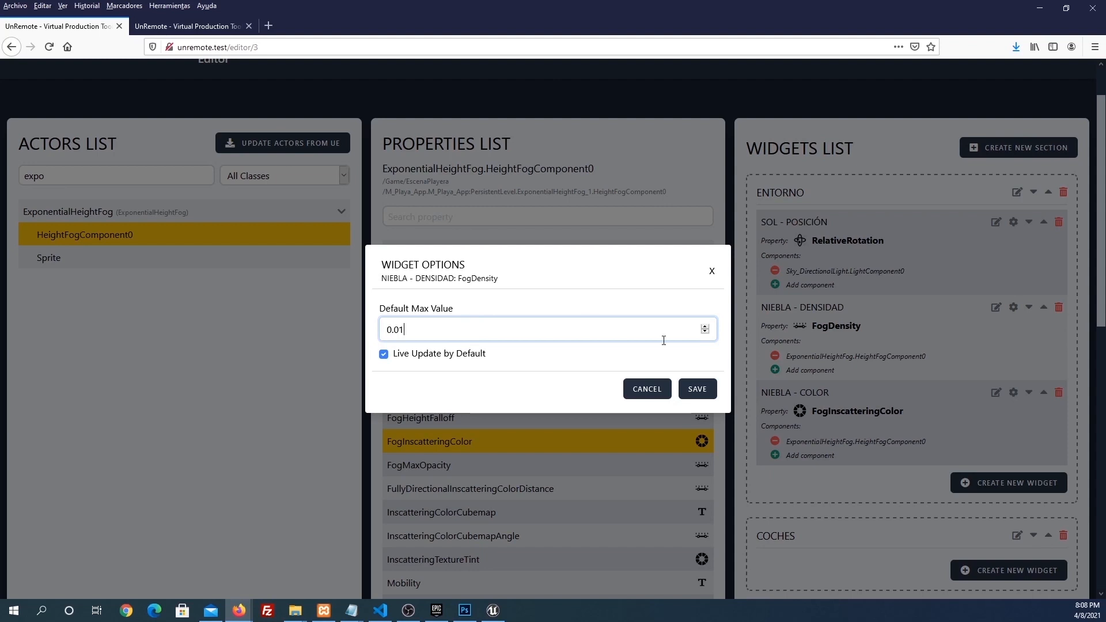
click(697, 389)
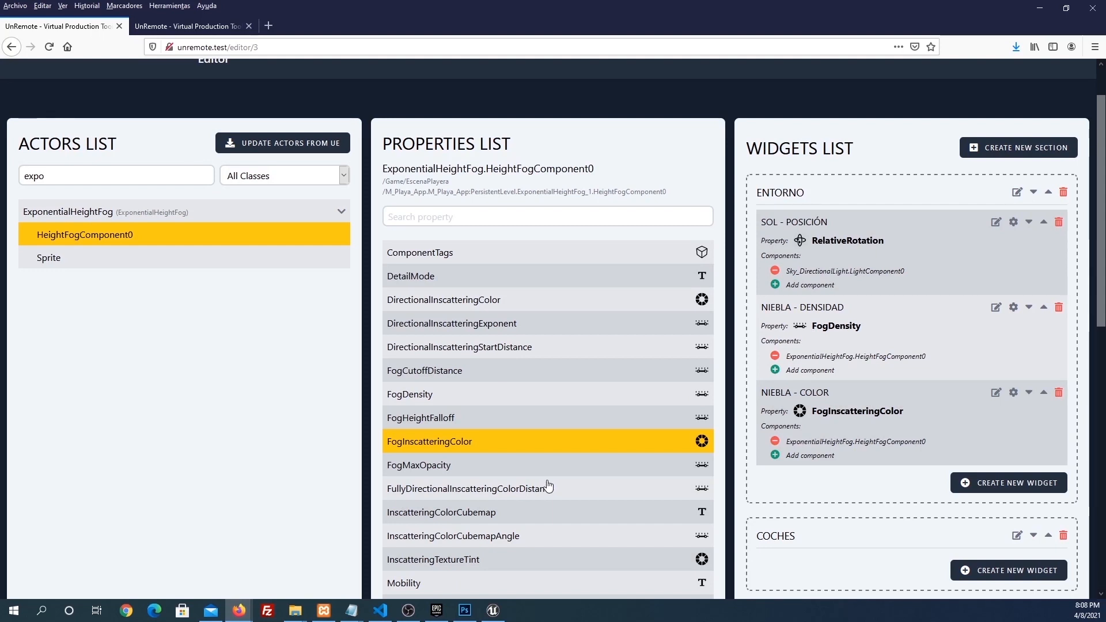
Show the dashboard in a reduced window beside the Unreal Editor and raise the fog density to about 0.007526
click(186, 26)
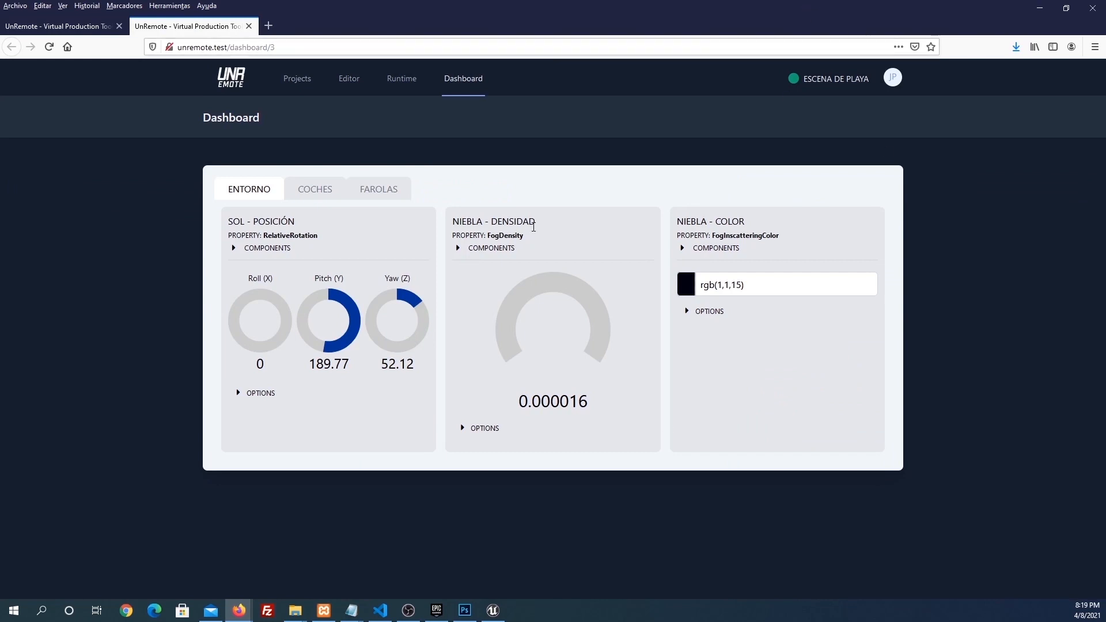
double_click(652, 14)
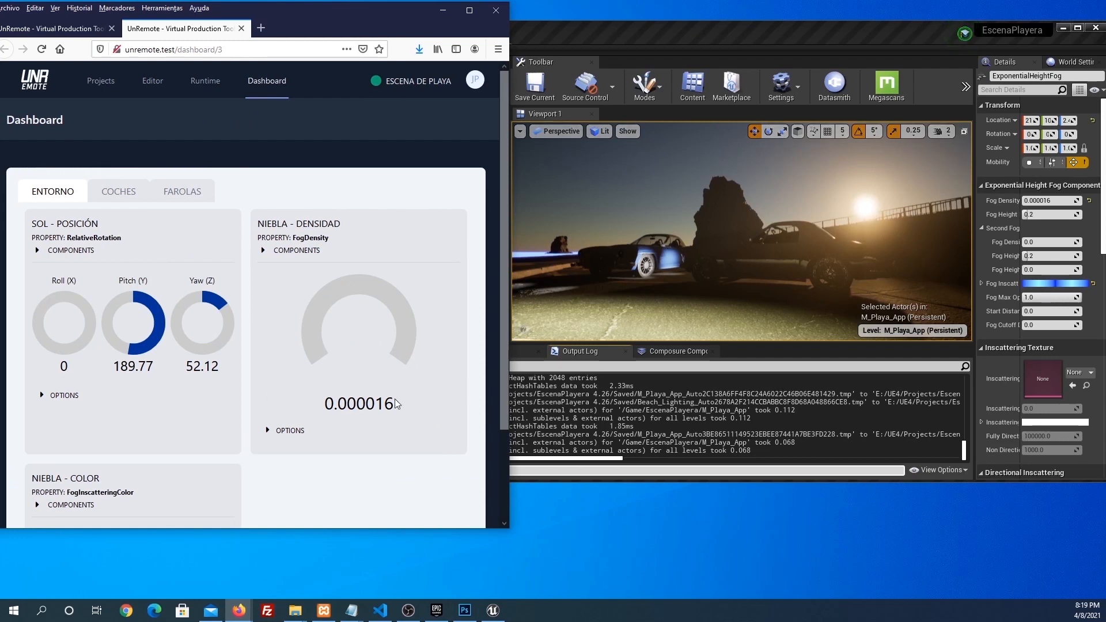
drag(317, 353, 401, 304)
Set the NIEBLA - DENSIDAD widget's max value to 0.02 and raise the fog density to about 0.019992
click(287, 432)
click(285, 470)
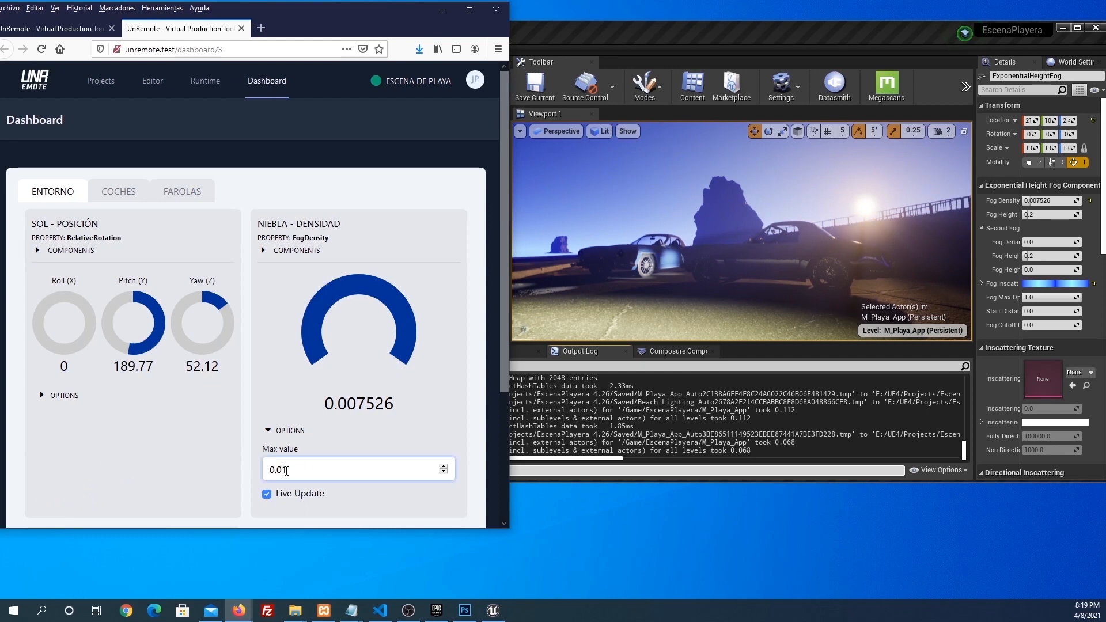
text(2)
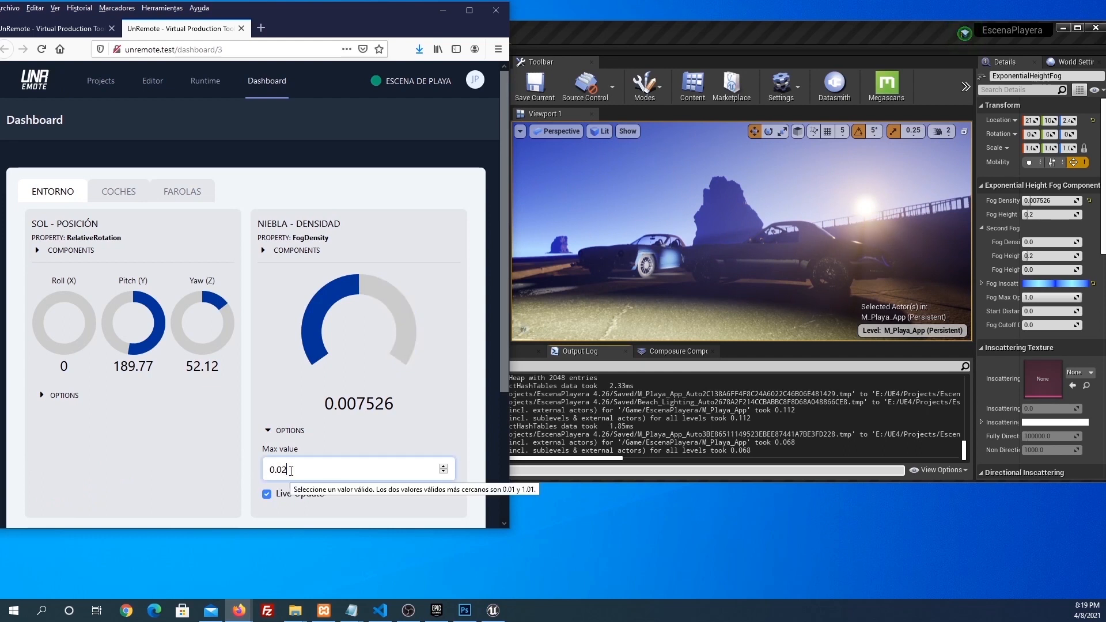
drag(363, 286, 409, 367)
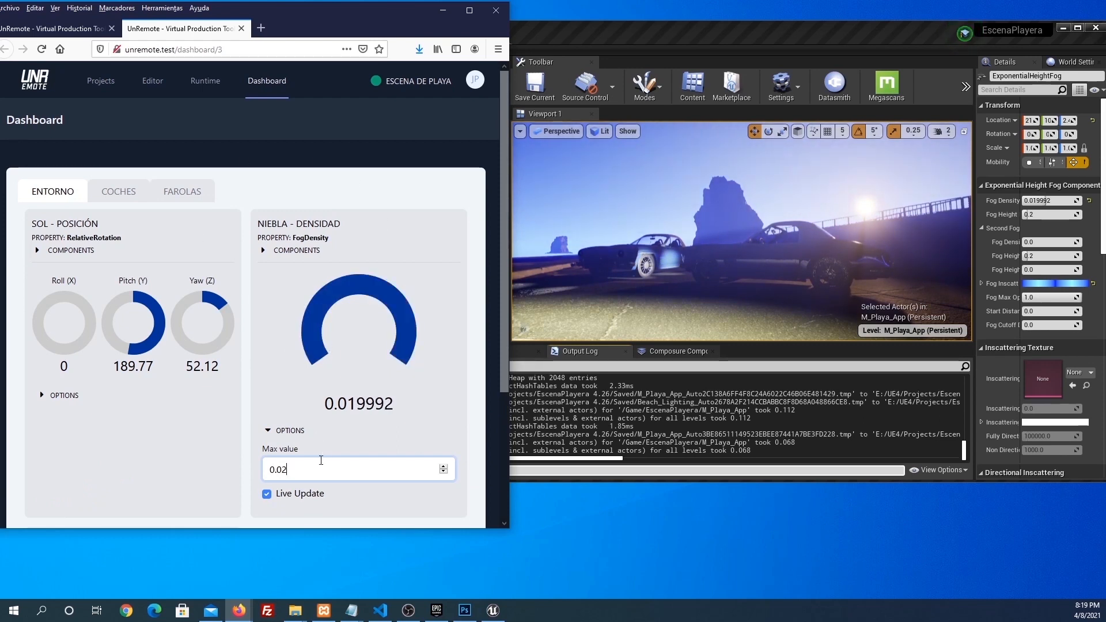
Change the fog color in the NIEBLA - COLOR widget to orange, rgb(15,9,1), and darken it to rgb(2,1,0)
scroll(133, 435, down, 3)
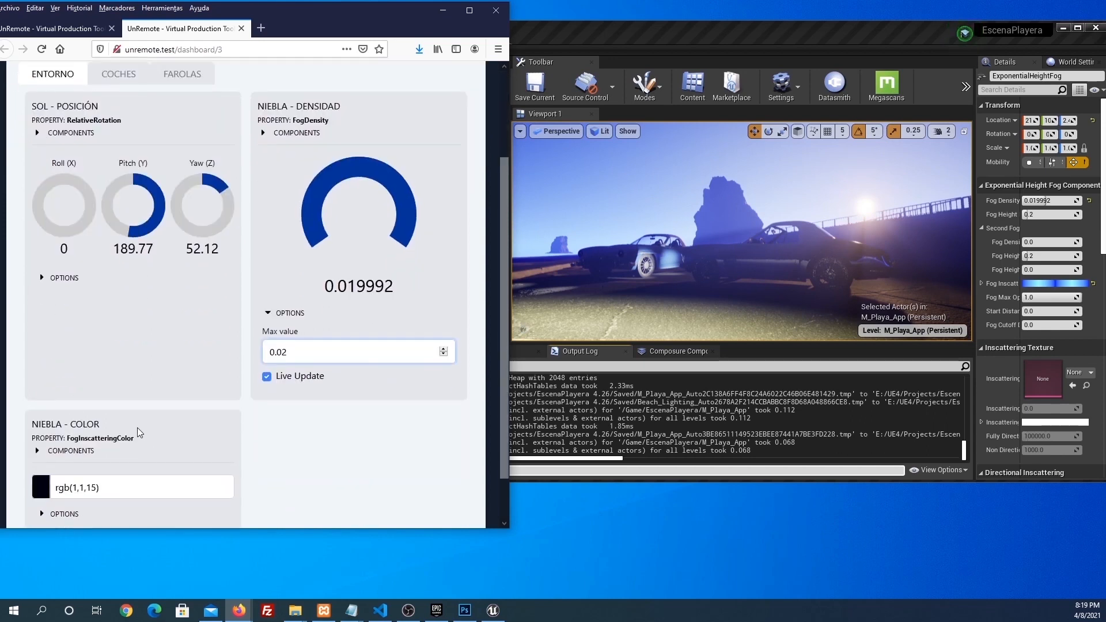
click(124, 431)
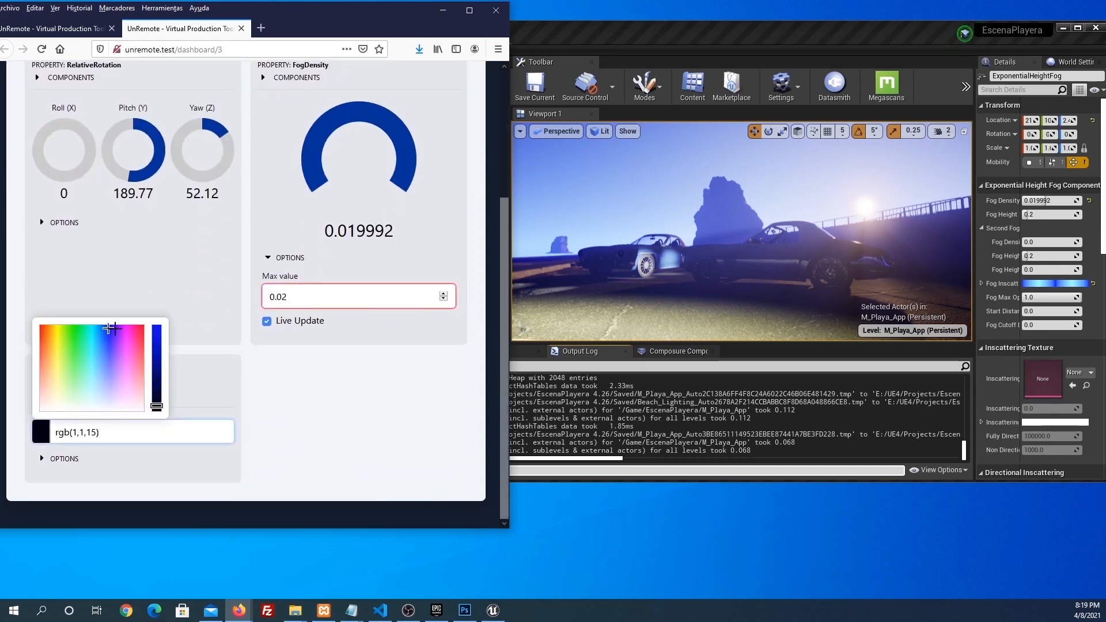
drag(107, 328, 49, 333)
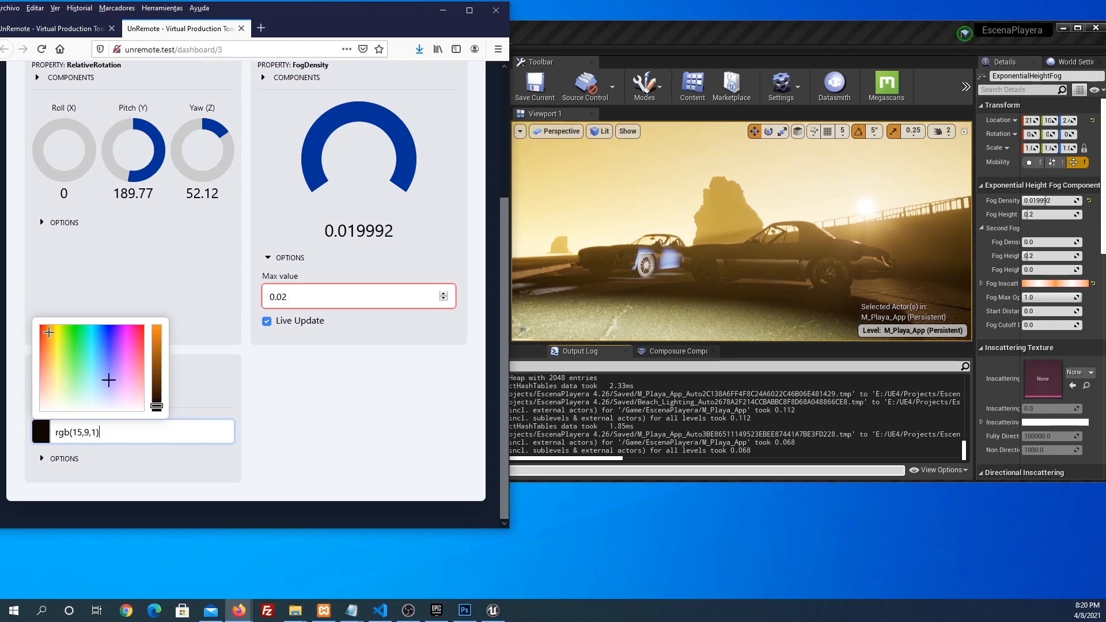
drag(162, 411, 165, 414)
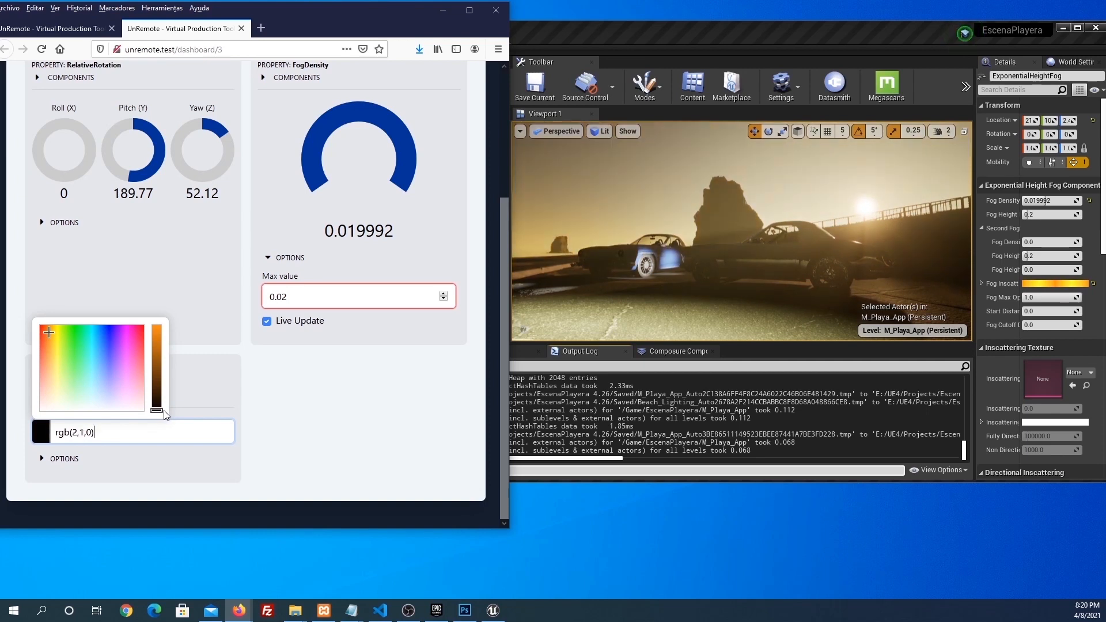
Lower the fog density to about 0.008792 and return to the Editor page in the maximized browser window
drag(402, 146, 348, 122)
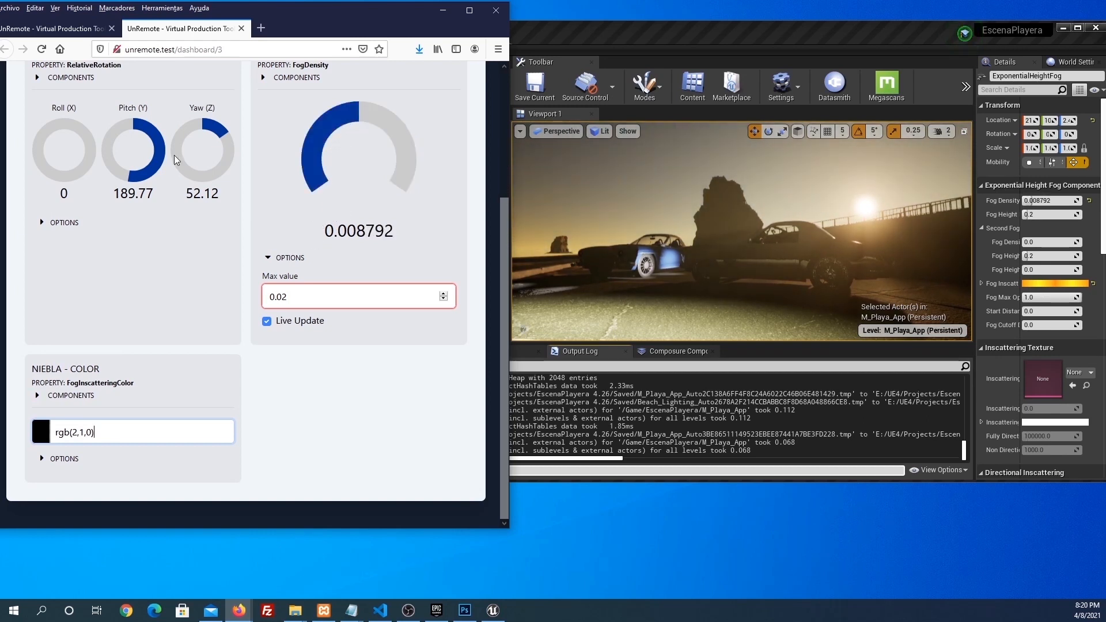
double_click(333, 8)
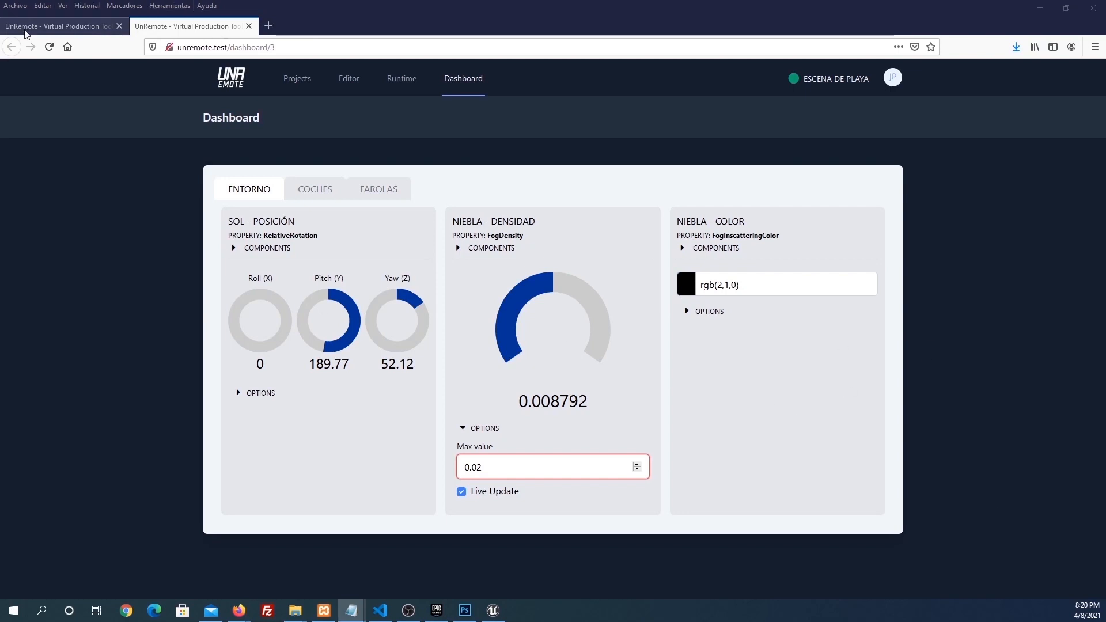
click(25, 30)
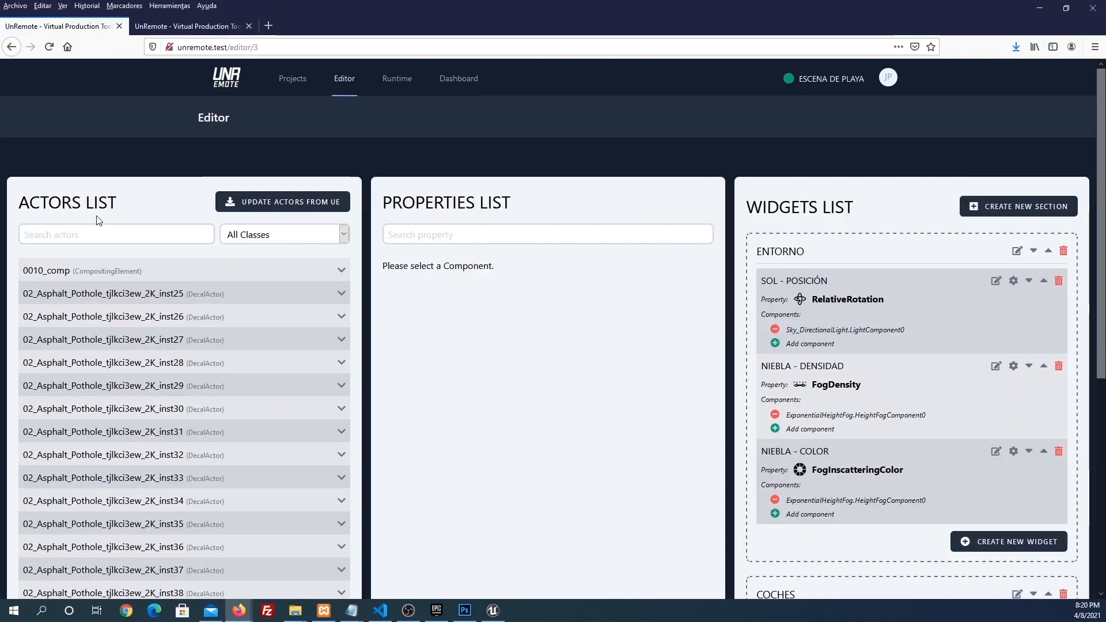
Search the actors for "massi" and select the StaticMeshComponent0 of Massive_Nordic_Coastal_Cliff_LOD0_vdssailfa
click(492, 610)
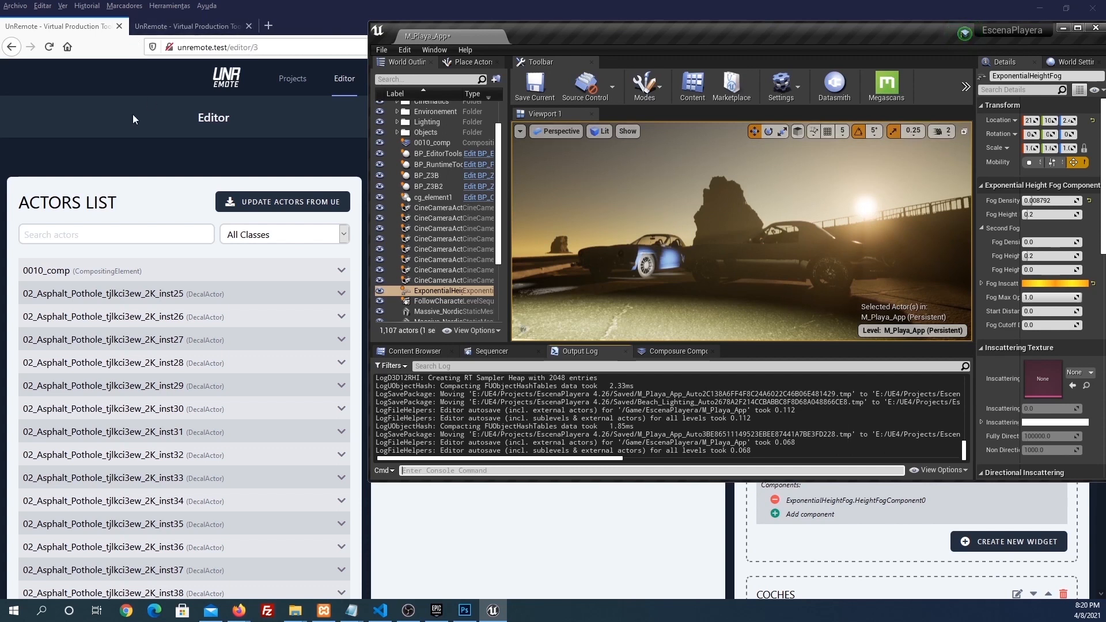
click(137, 147)
click(120, 233)
text(massi)
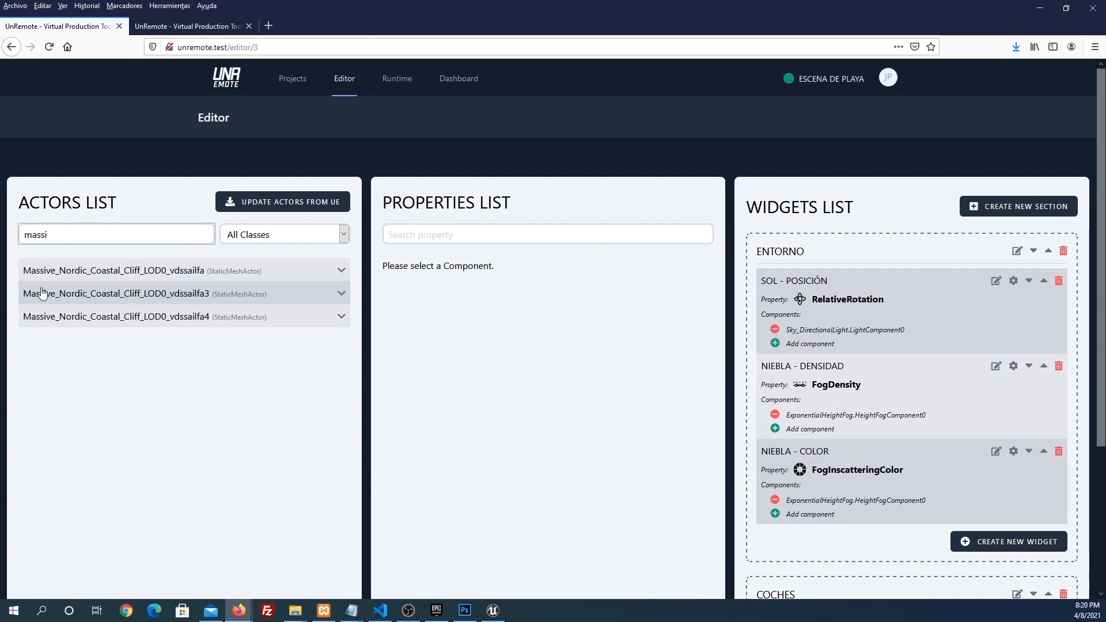
click(102, 277)
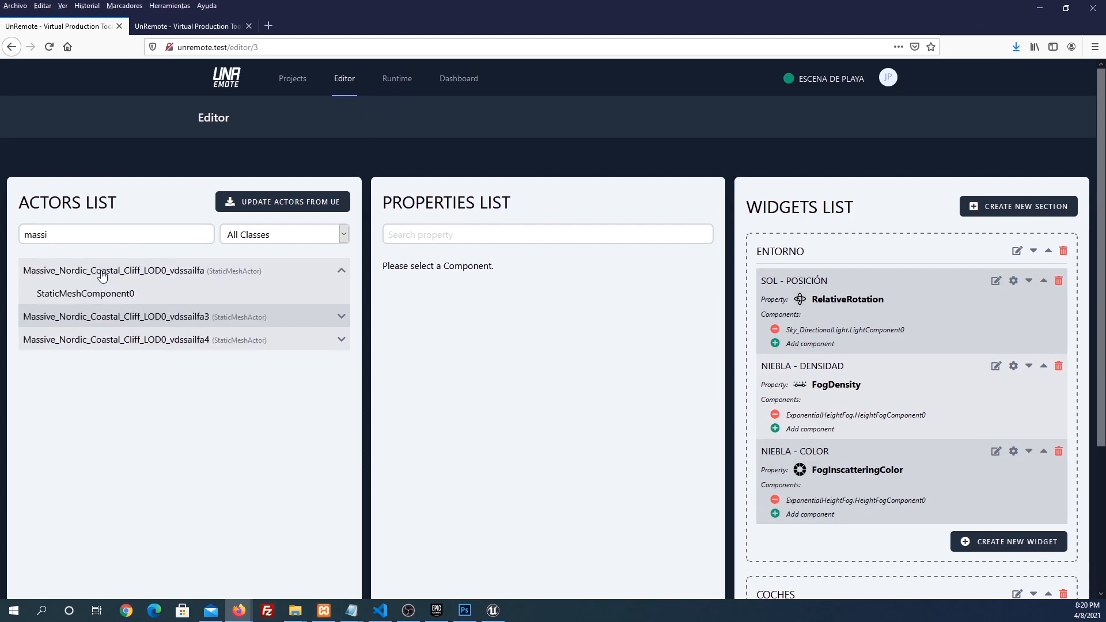
click(98, 299)
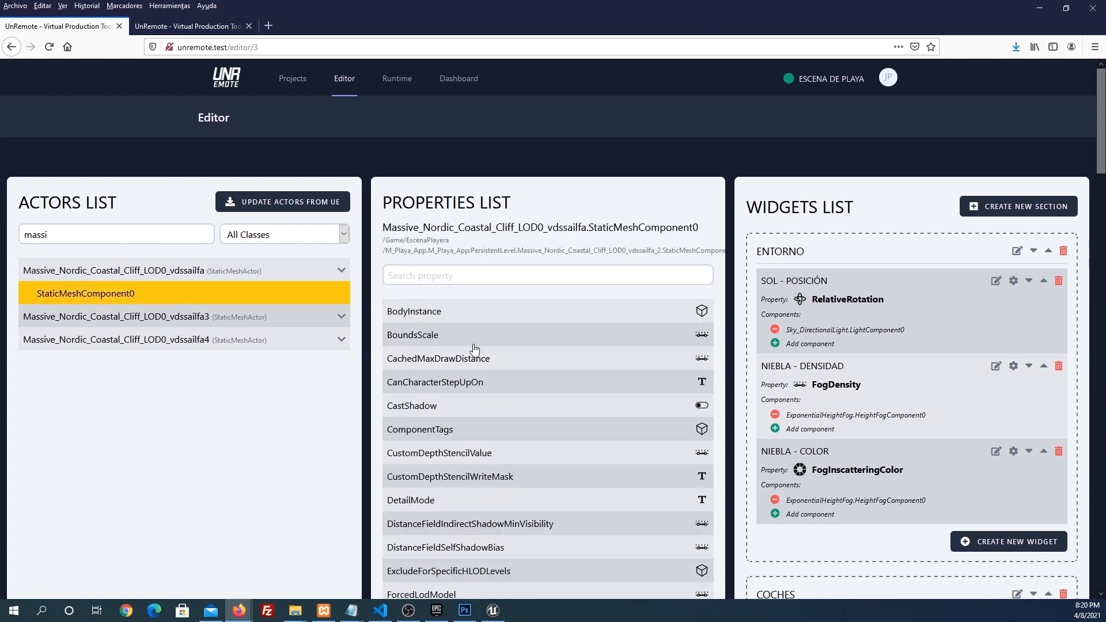
Create a widget in the ENTORNO section from the cliff component's RelativeScale3D property
scroll(454, 421, down, 2)
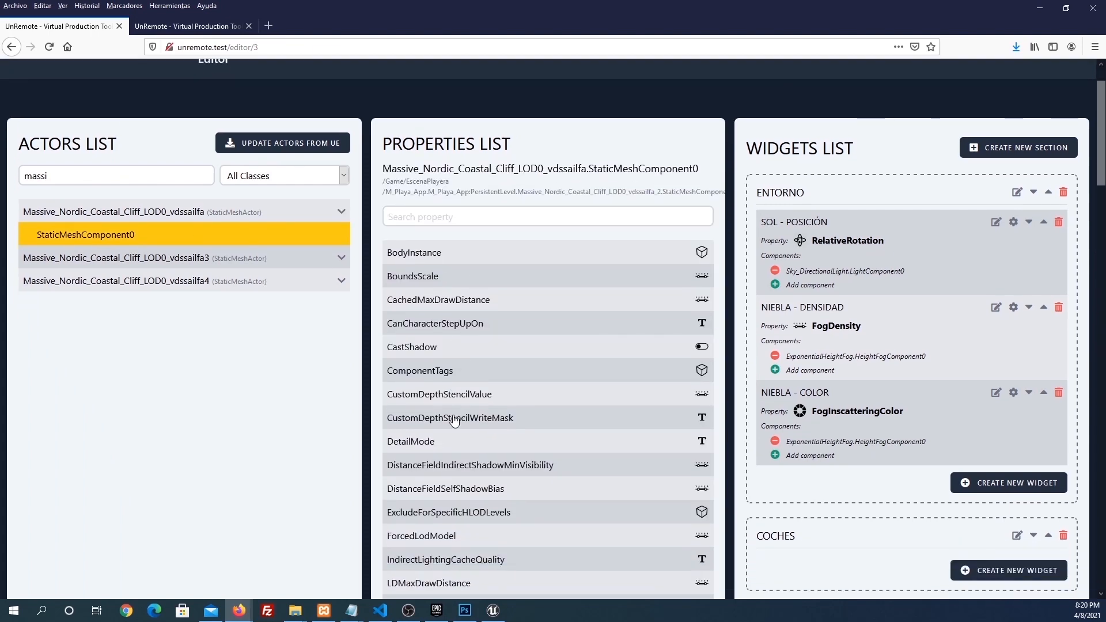
scroll(454, 421, down, 6)
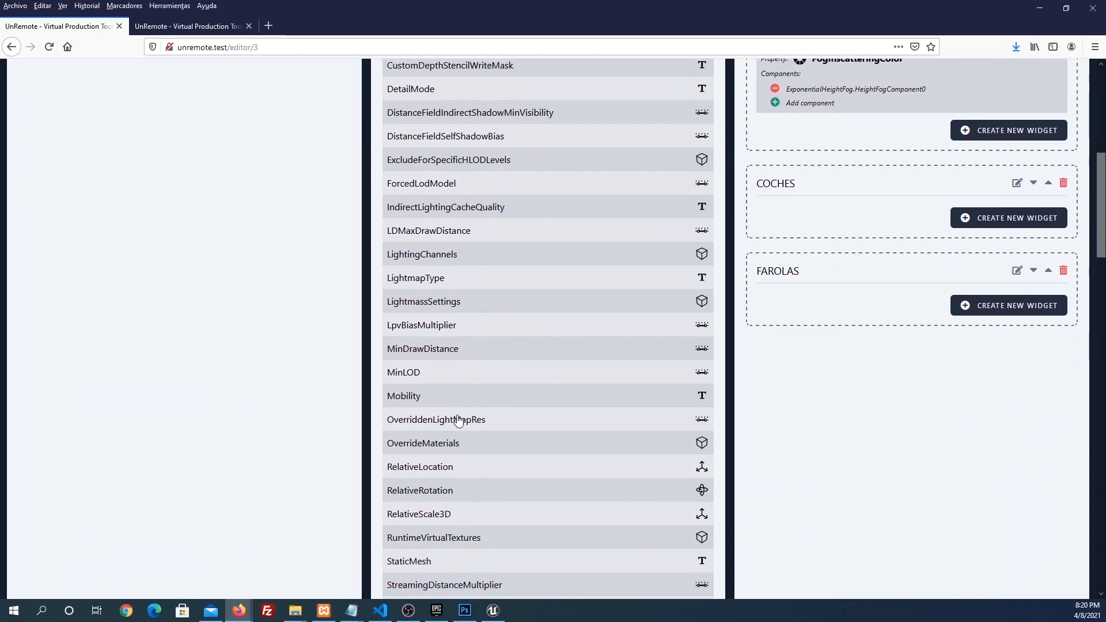
click(444, 515)
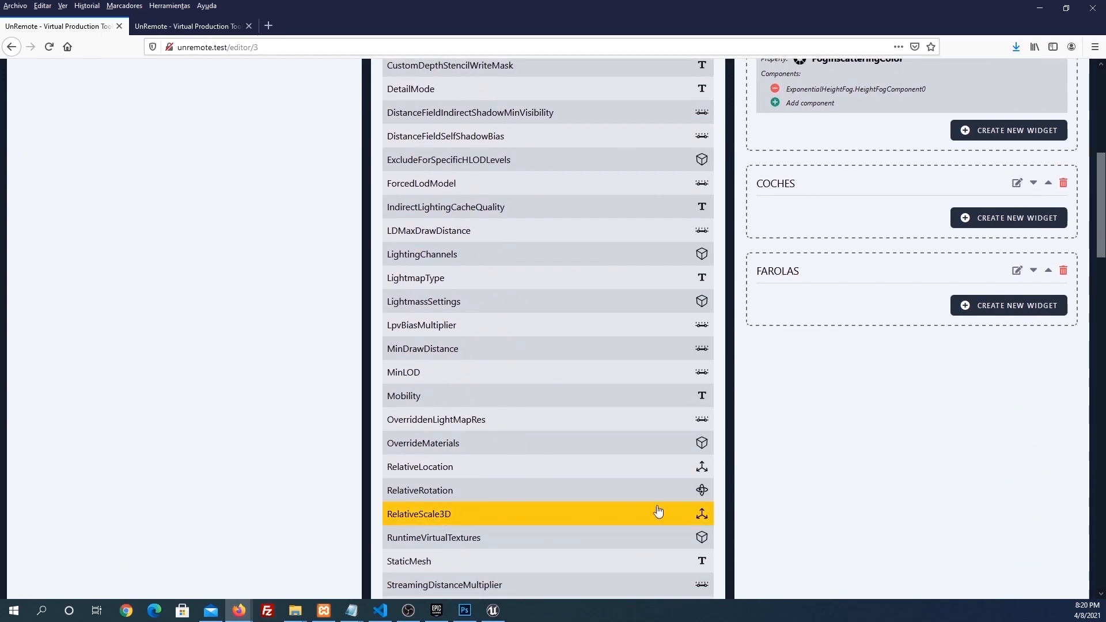
scroll(870, 363, up, 2)
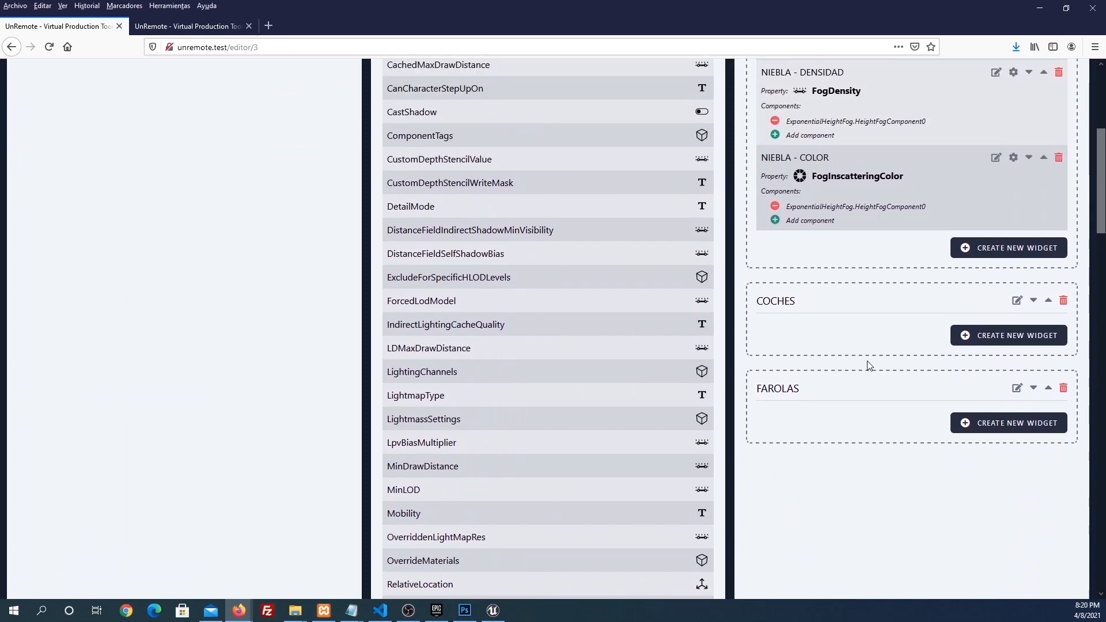
click(1006, 248)
Rename the new RelativeScale3D widget as "Roca - escala"
click(995, 242)
drag(853, 242, 652, 251)
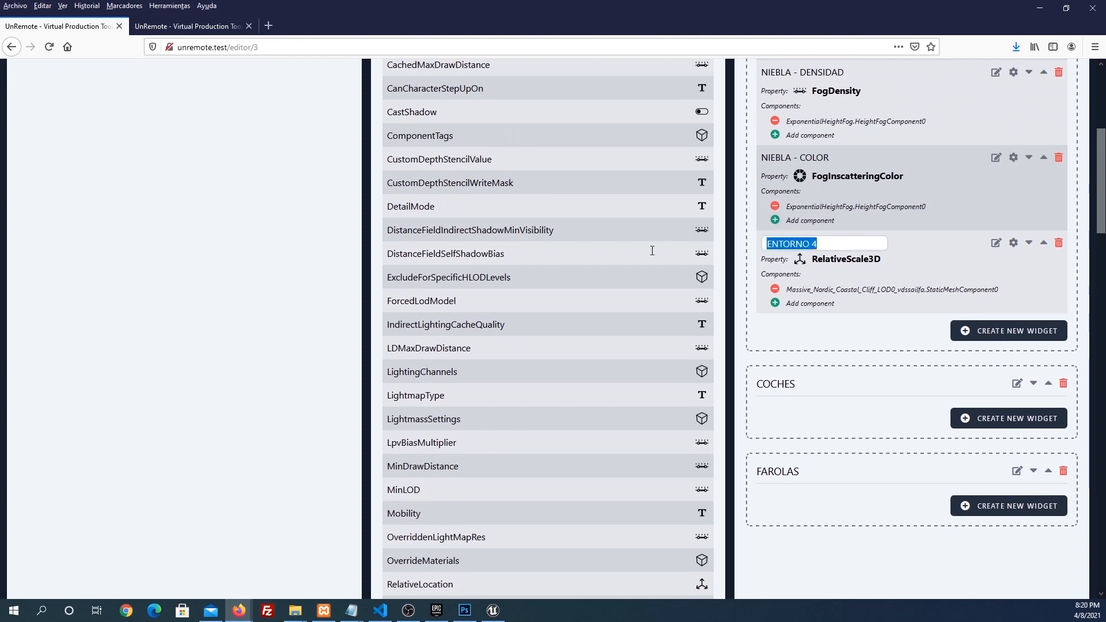
text(Roca)
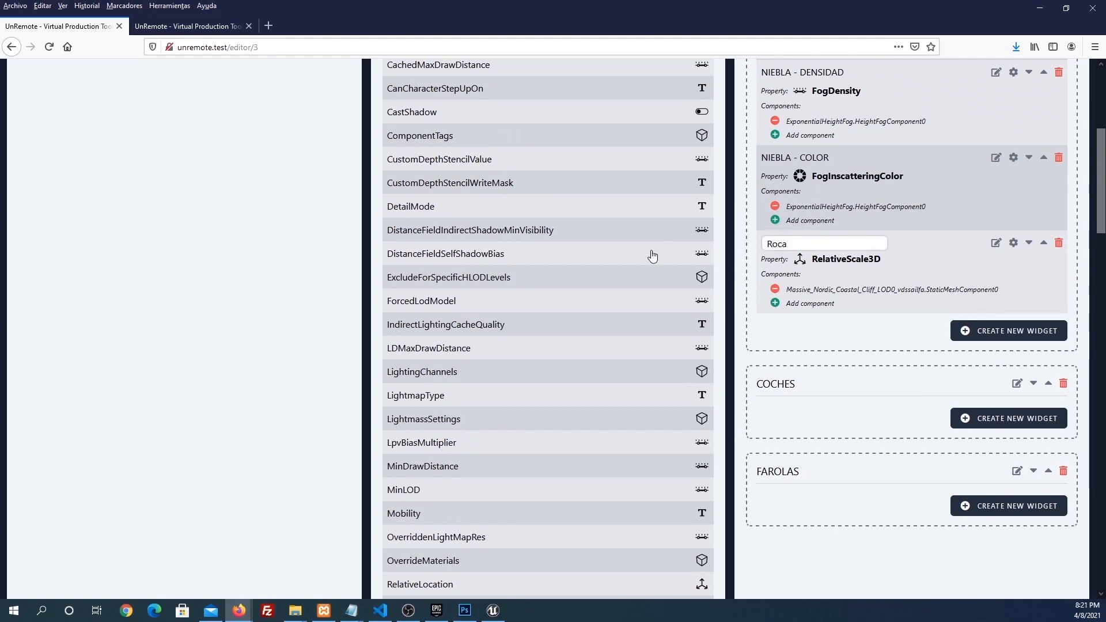
text( - escala)
key(Return)
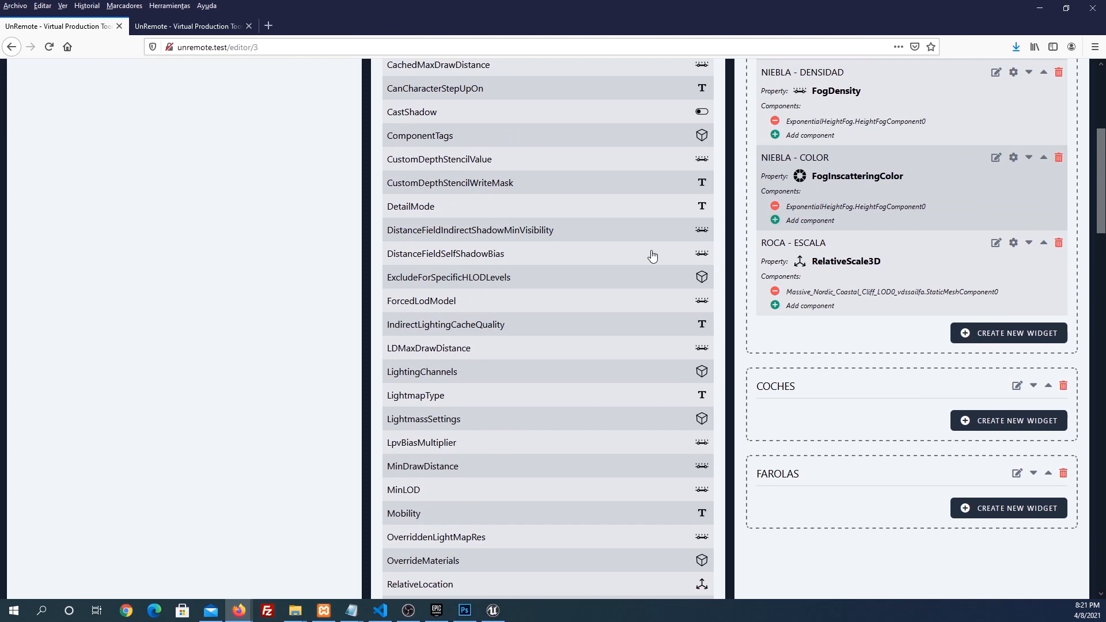
Add a RelativeLocation widget for the cliff component to the ENTORNO section and name it "Roca - posición"
scroll(483, 465, down, 5)
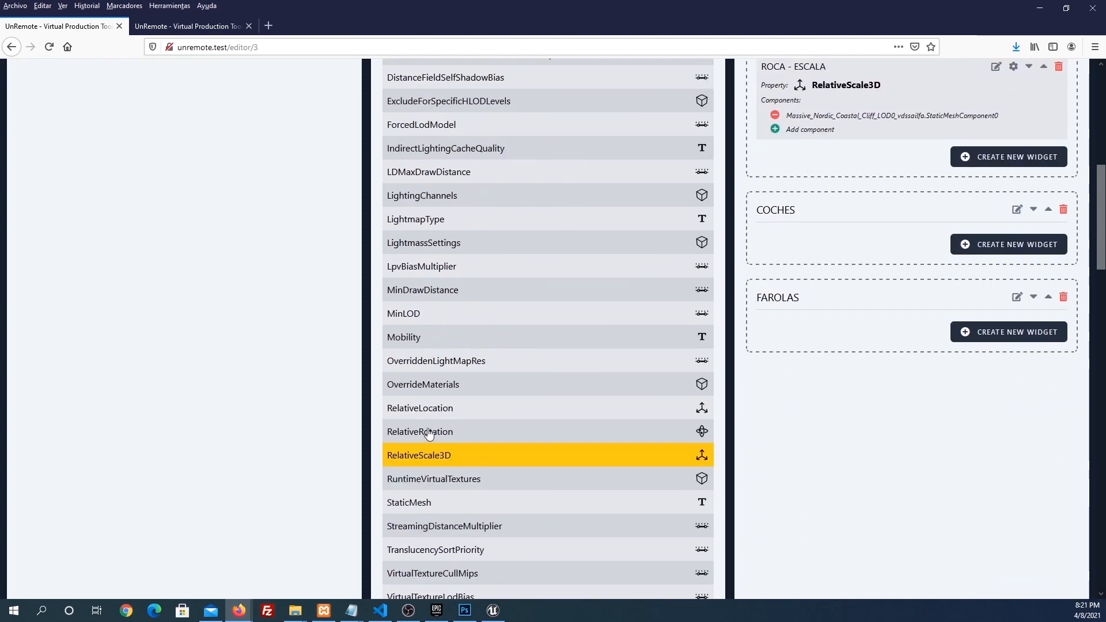
scroll(948, 213, up, 3)
click(994, 331)
click(994, 329)
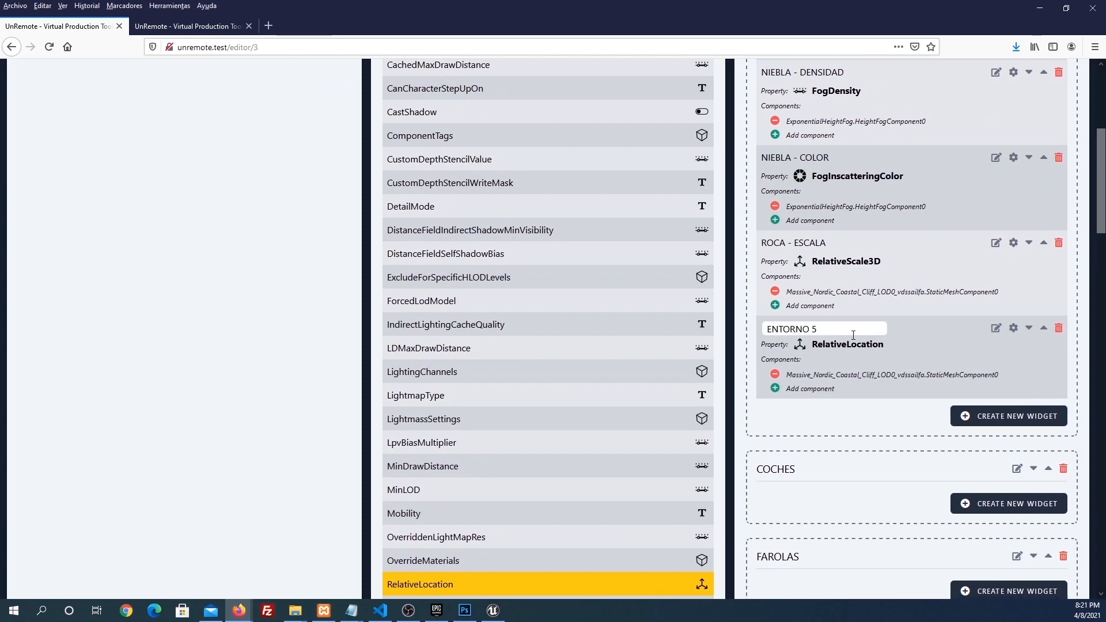
text(Roca - posición)
key(Return)
Reload the dashboard page and lock the axes together in the ROCA - ESCALA widget's options
click(173, 26)
click(49, 47)
scroll(307, 226, down, 3)
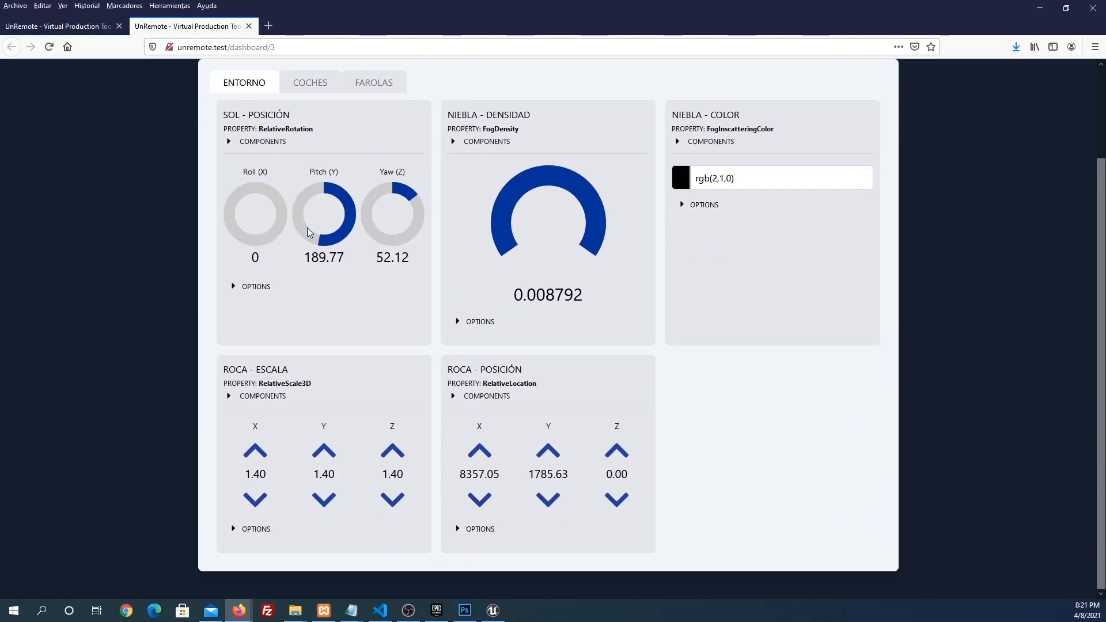
click(235, 528)
scroll(276, 467, down, 2)
click(232, 529)
click(232, 529)
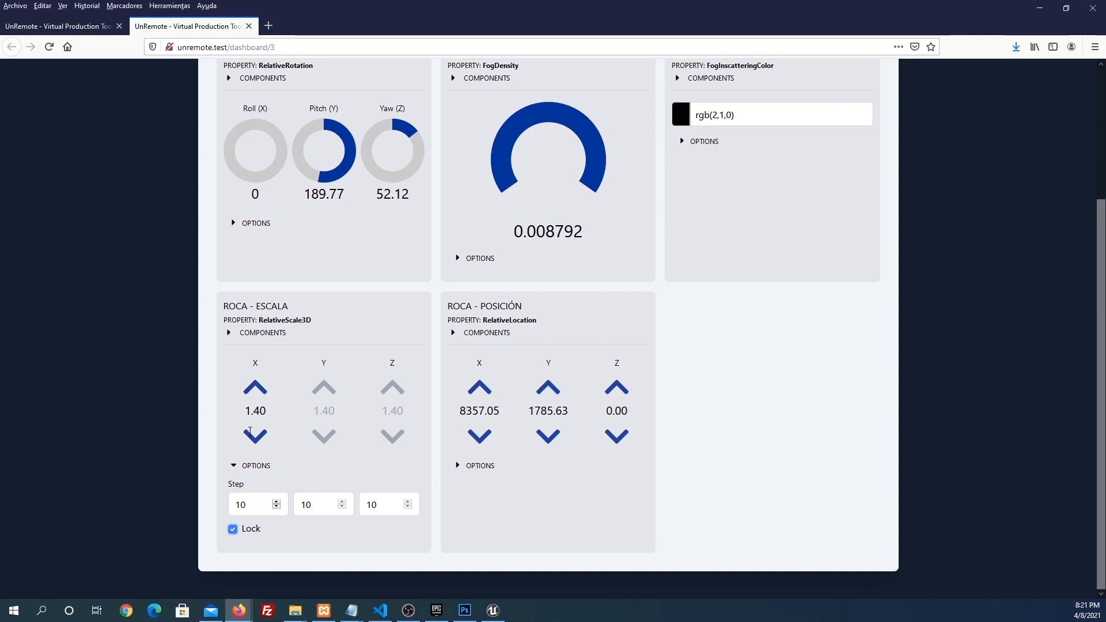
Set the X step of the ROCA - ESCALA widget to 0.1
click(254, 504)
key(ctrl+a)
text(.1)
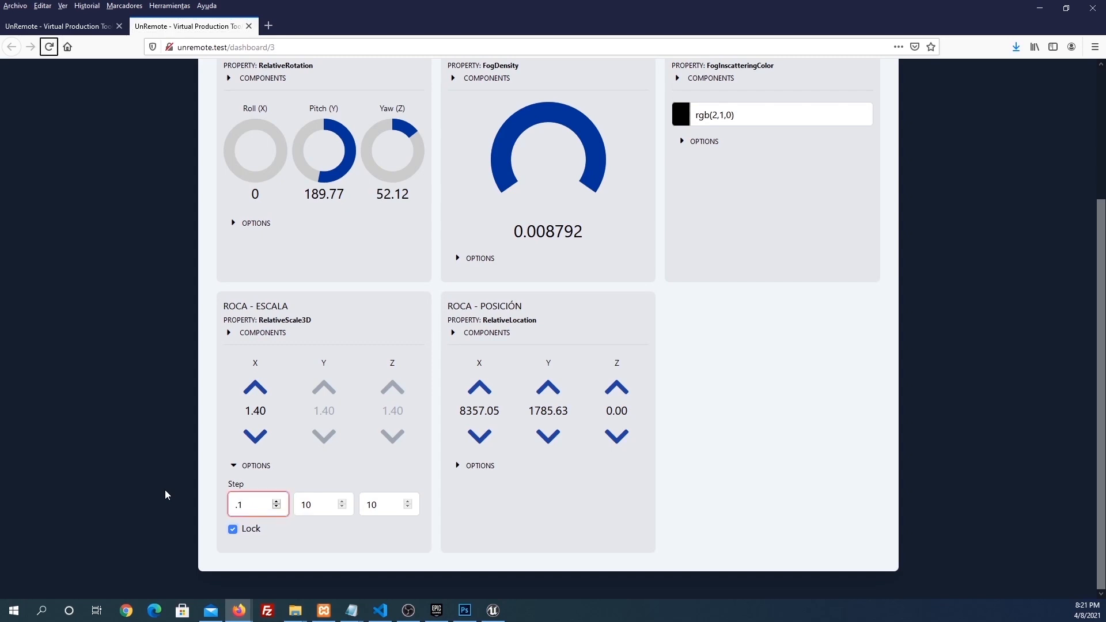
click(236, 507)
double_click(245, 508)
key(Tab)
Show the dashboard in a reduced window beside the Unreal Editor and make the editor's viewport taller
key(alt+Tab)
drag(316, 1, 305, 22)
drag(686, 483, 689, 556)
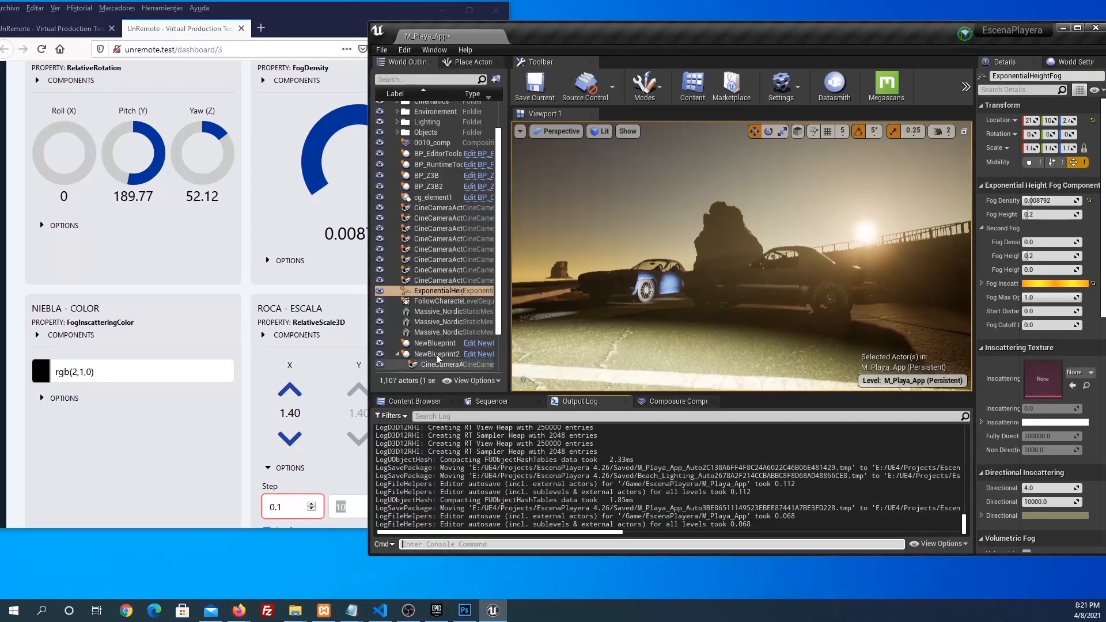
click(169, 466)
scroll(209, 429, down, 4)
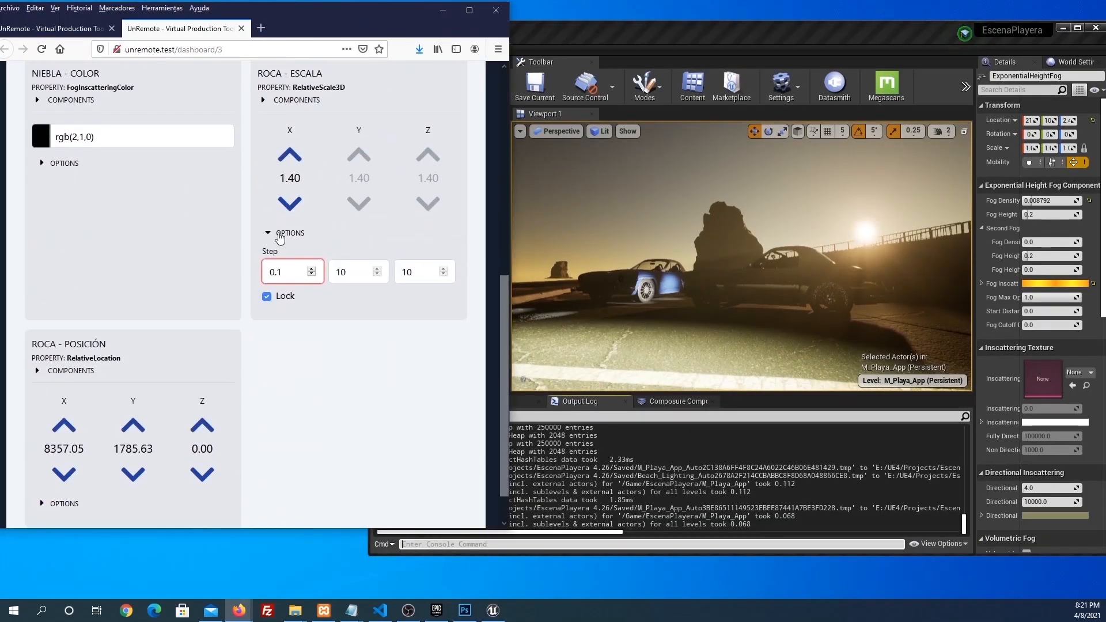
Raise the rock's locked scale to 2.10 in the ROCA - ESCALA widget
click(290, 155)
click(290, 156)
click(290, 156)
click(290, 156)
click(291, 156)
click(290, 156)
click(290, 156)
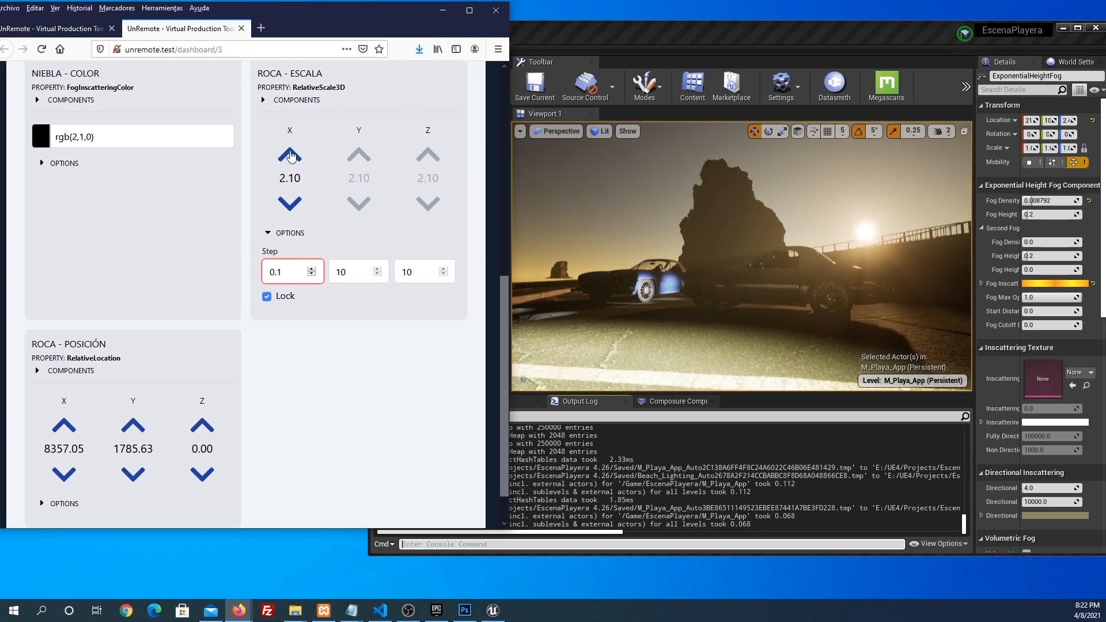
Raise the rock's X position to 8397.05 in the ROCA - POSICIÓN widget
click(67, 426)
click(70, 426)
click(70, 426)
Set the X, Y and Z steps of the ROCA - POSICIÓN widget to 100
click(43, 503)
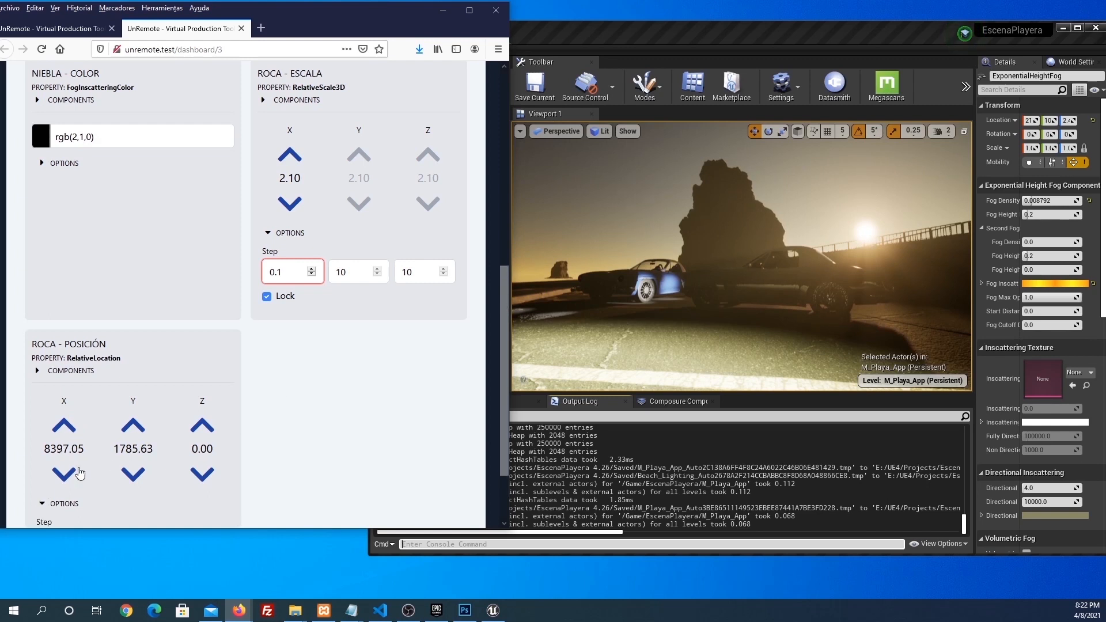
scroll(116, 457, down, 2)
click(76, 454)
text(0)
click(127, 452)
click(193, 453)
text(0)
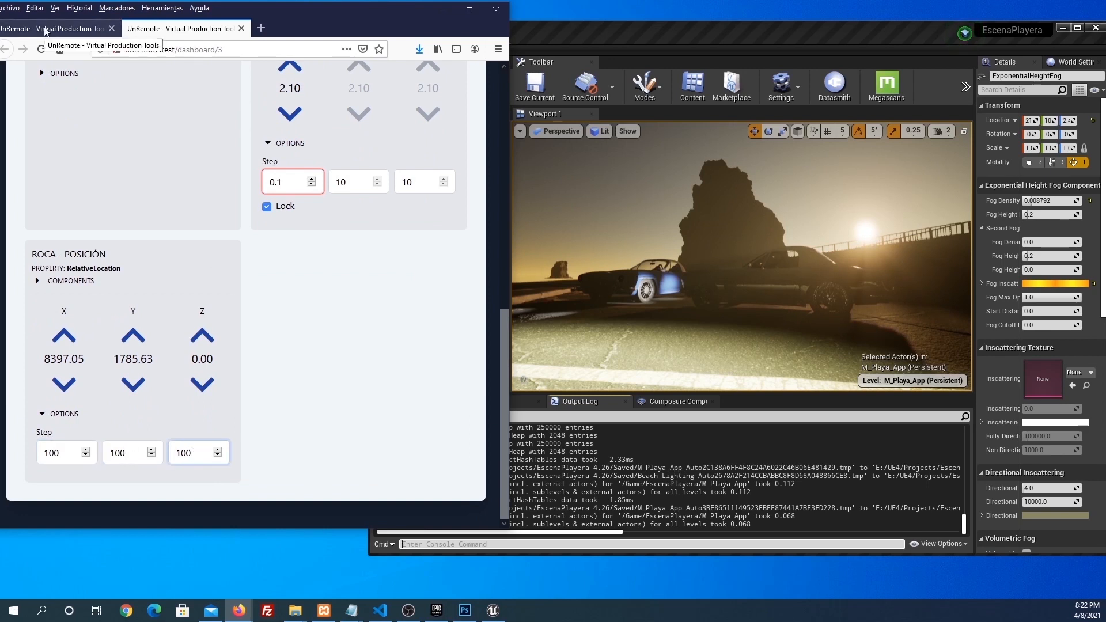
Move the rock to X 8497.05 and Y 4585.63 with the ROCA - POSICIÓN widget
click(64, 336)
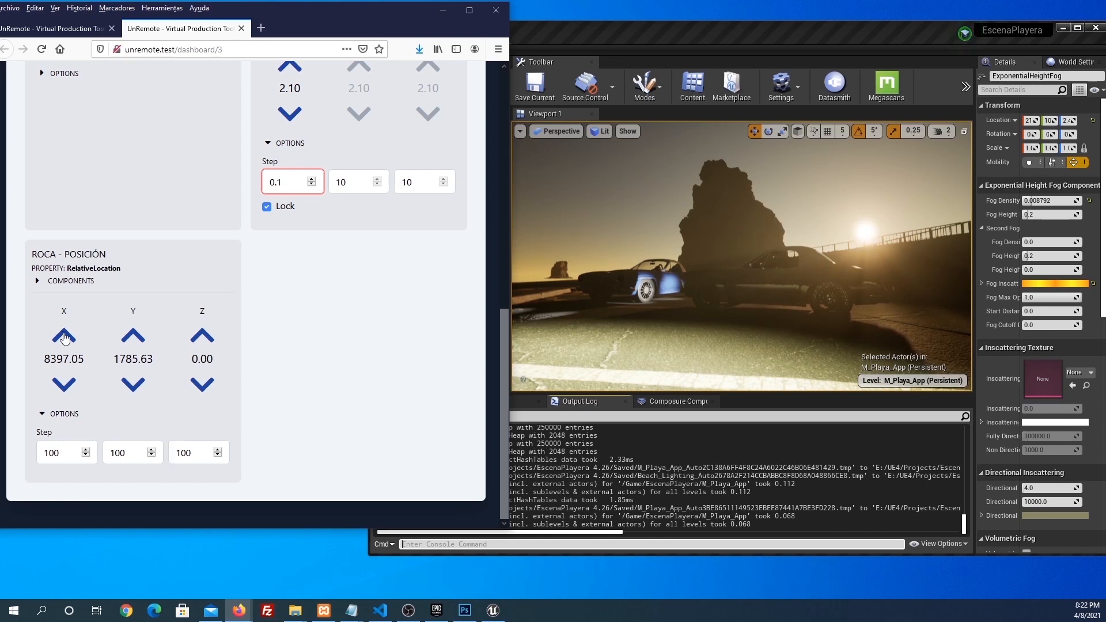
click(127, 338)
click(127, 339)
click(127, 339)
click(127, 338)
click(126, 338)
click(126, 339)
click(126, 339)
click(127, 338)
click(127, 339)
click(127, 338)
click(127, 339)
click(127, 338)
click(127, 339)
click(127, 338)
click(127, 339)
click(126, 339)
click(127, 339)
click(127, 339)
click(127, 339)
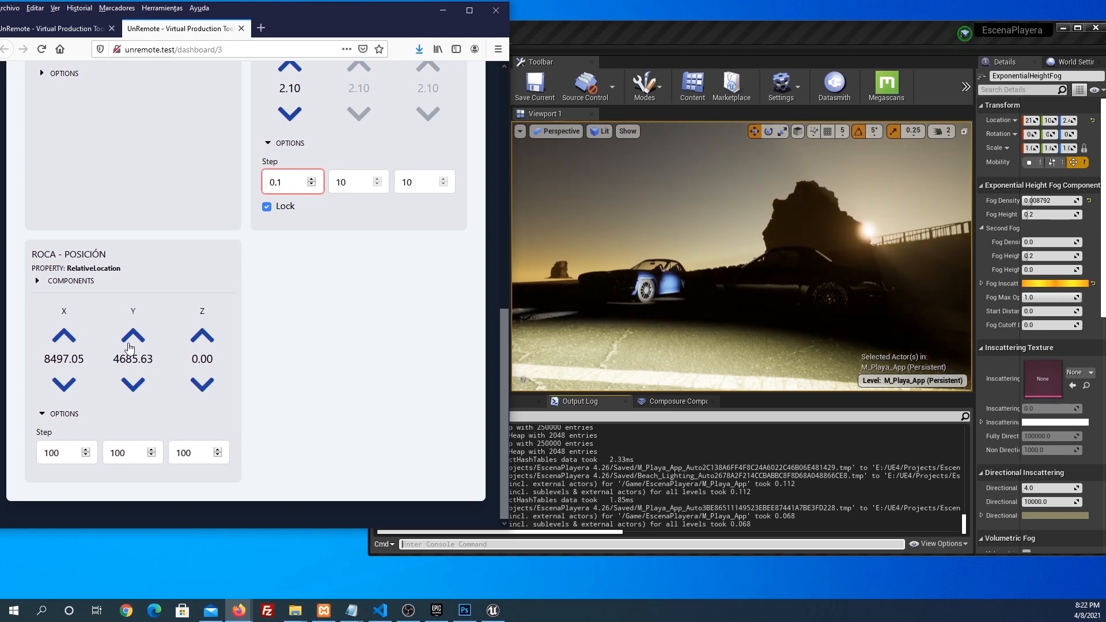
click(133, 385)
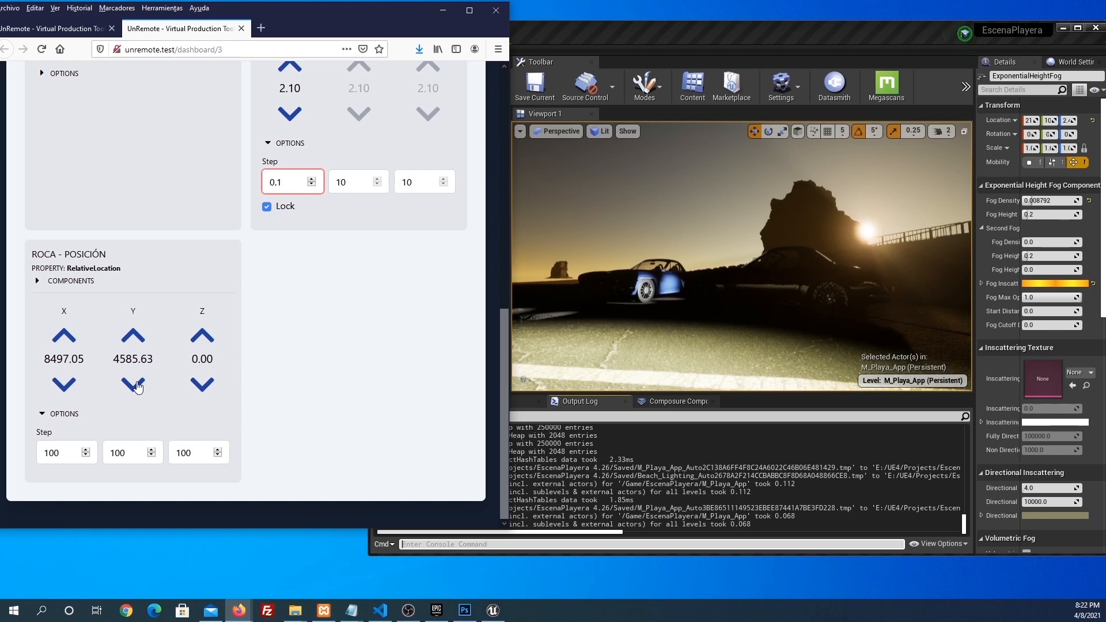
Return to the Editor page in the maximized browser and save default steps of 1 on all axes for the ROCA - ESCALA widget
scroll(276, 306, up, 4)
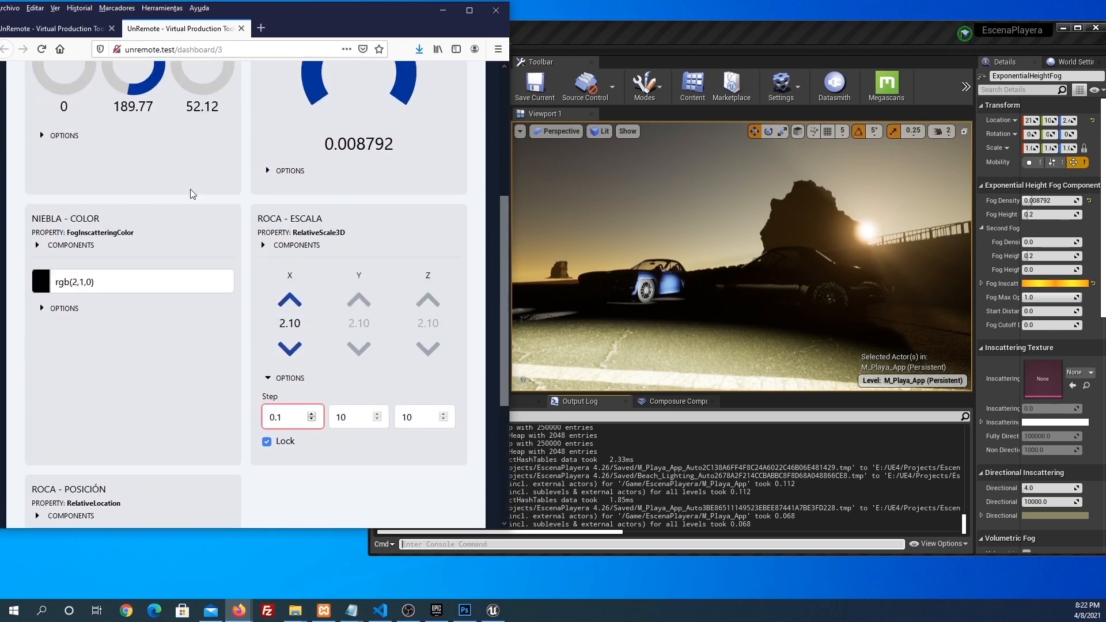
click(67, 34)
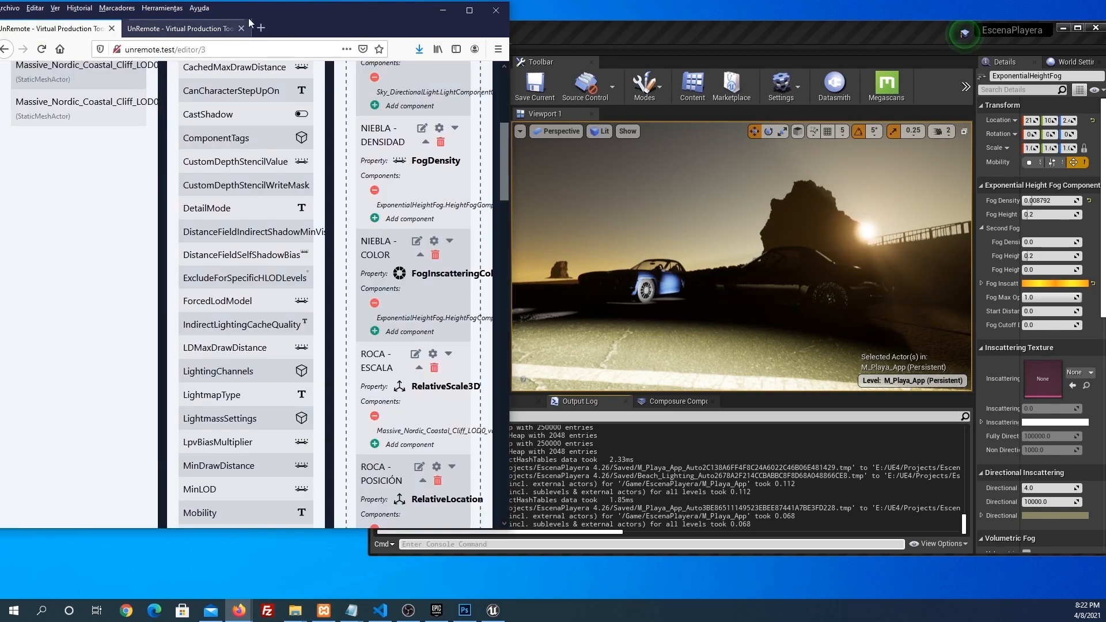
double_click(329, 9)
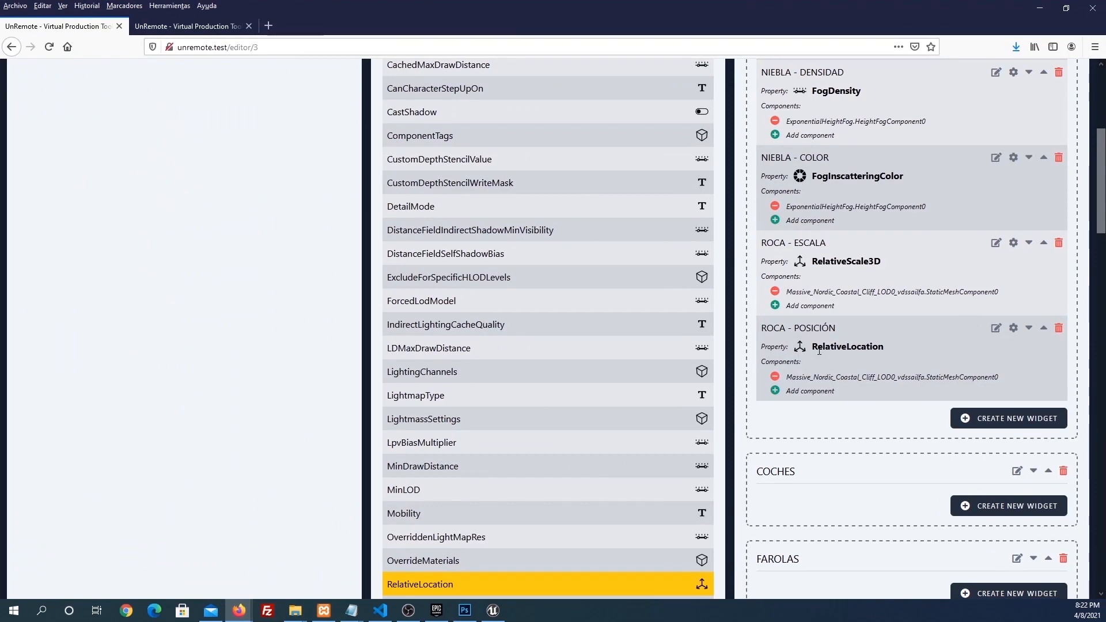
click(1014, 243)
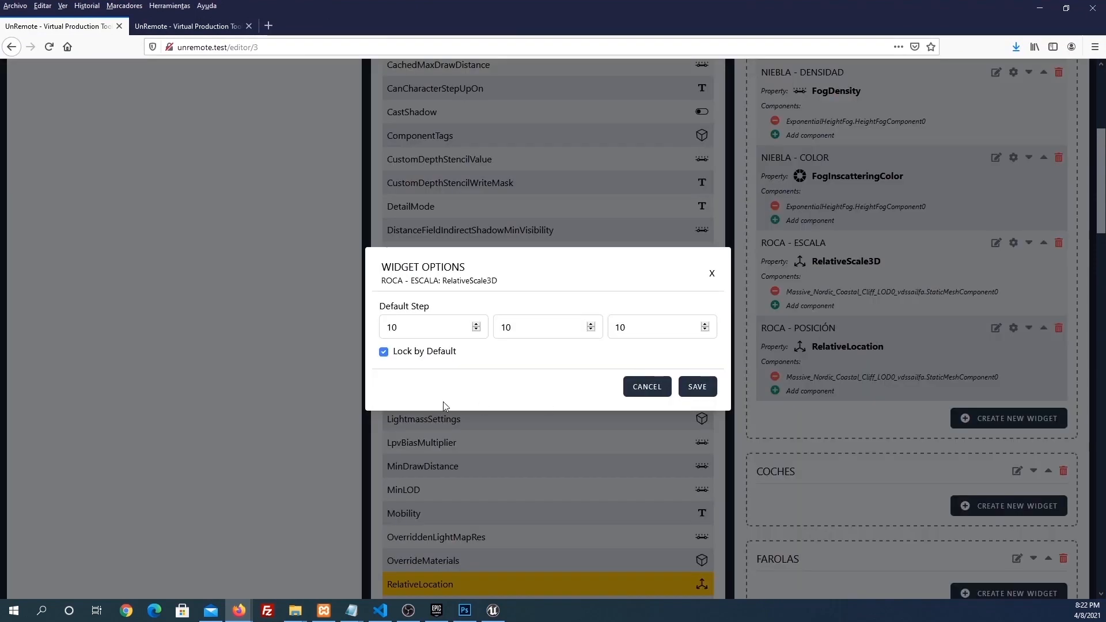
double_click(438, 328)
text(1)
double_click(518, 327)
text(1)
key(Tab)
text(1)
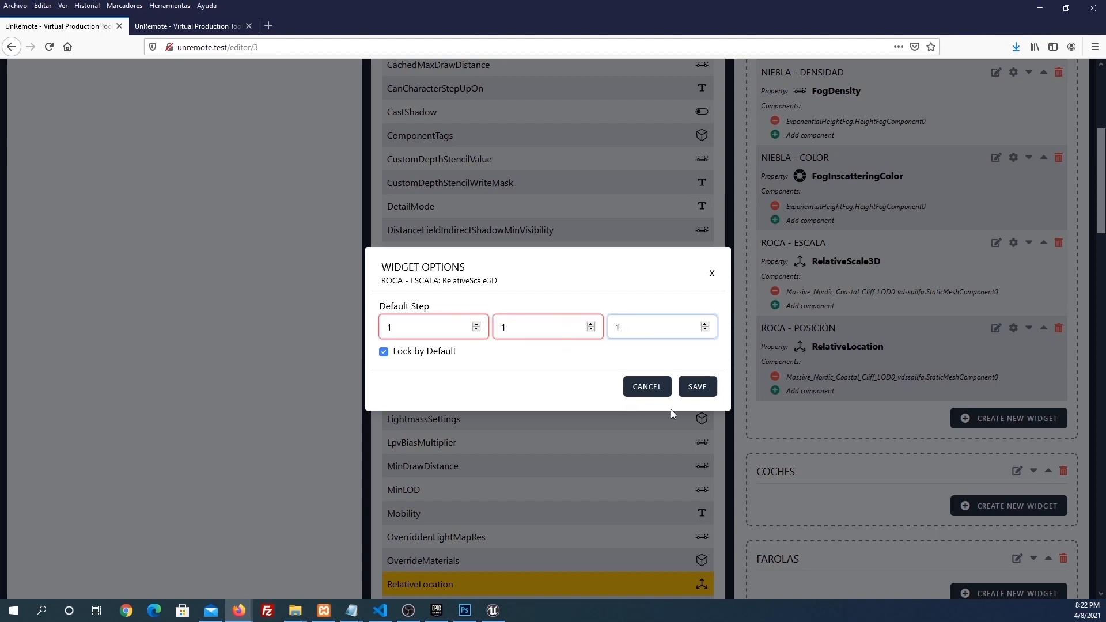
click(691, 391)
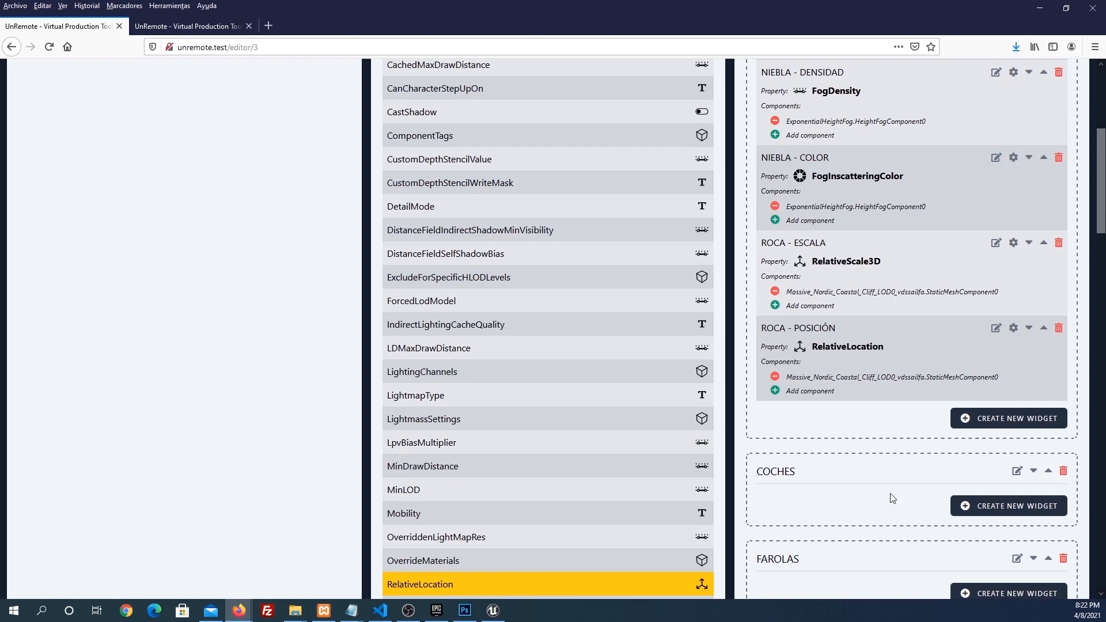
Filter the actors list to the BP_Z3B_C class with an empty search and expand the BP_Z3B actor
scroll(193, 172, up, 5)
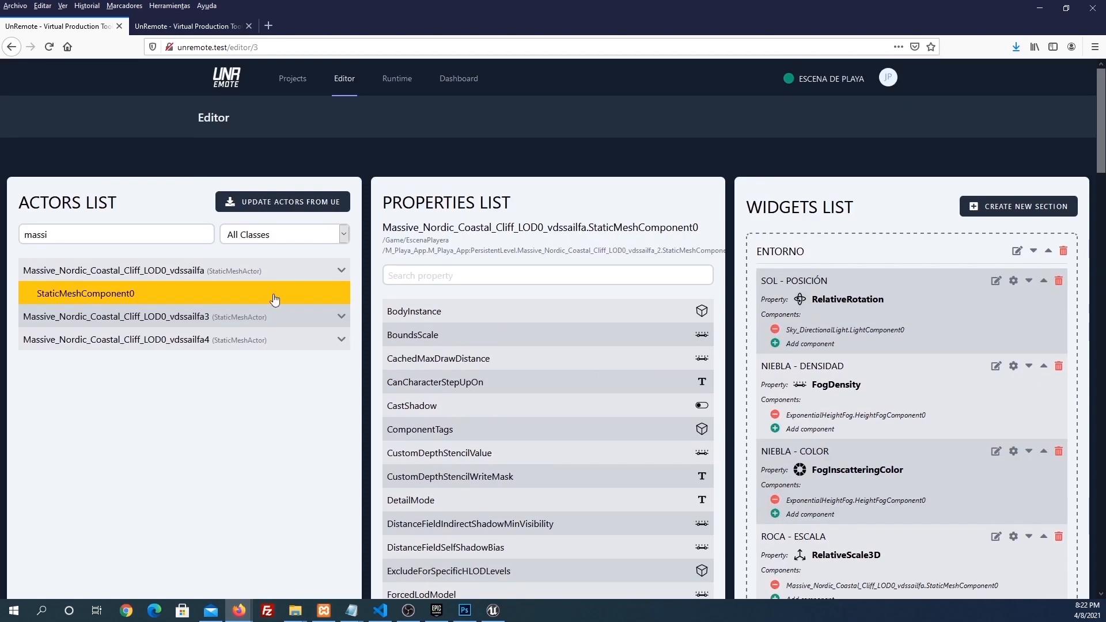
click(244, 242)
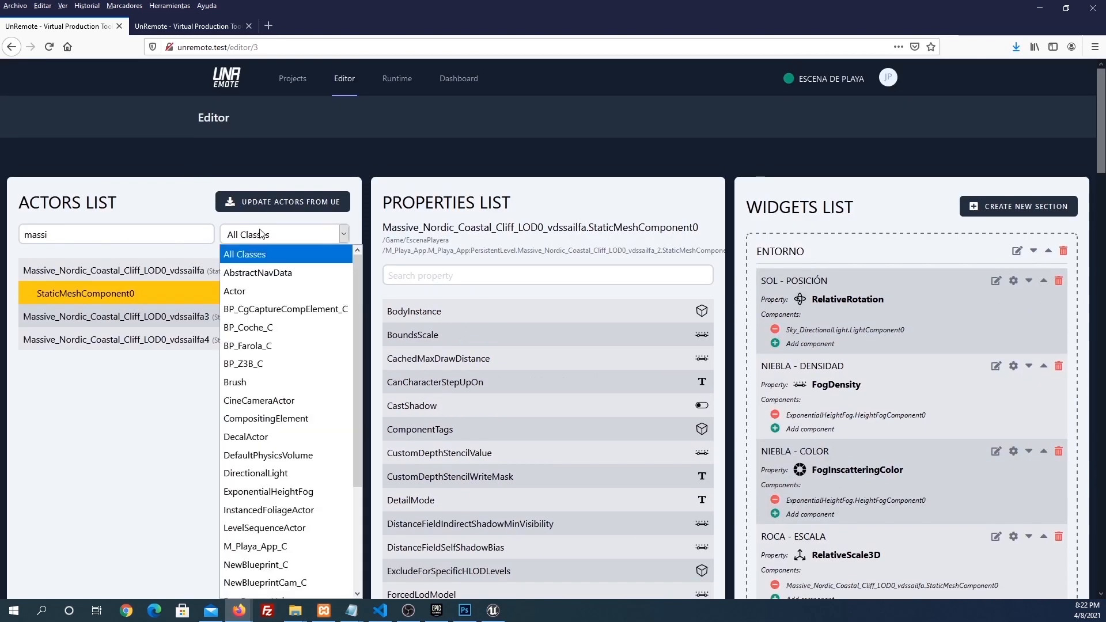
click(260, 364)
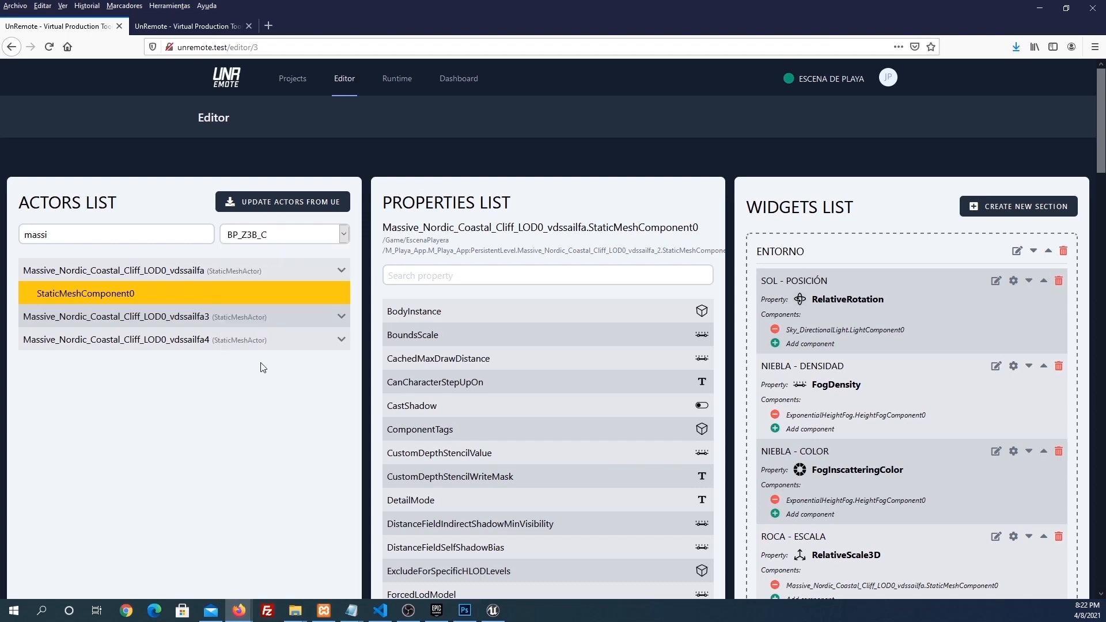
drag(53, 235, 2, 234)
key(BackSpace)
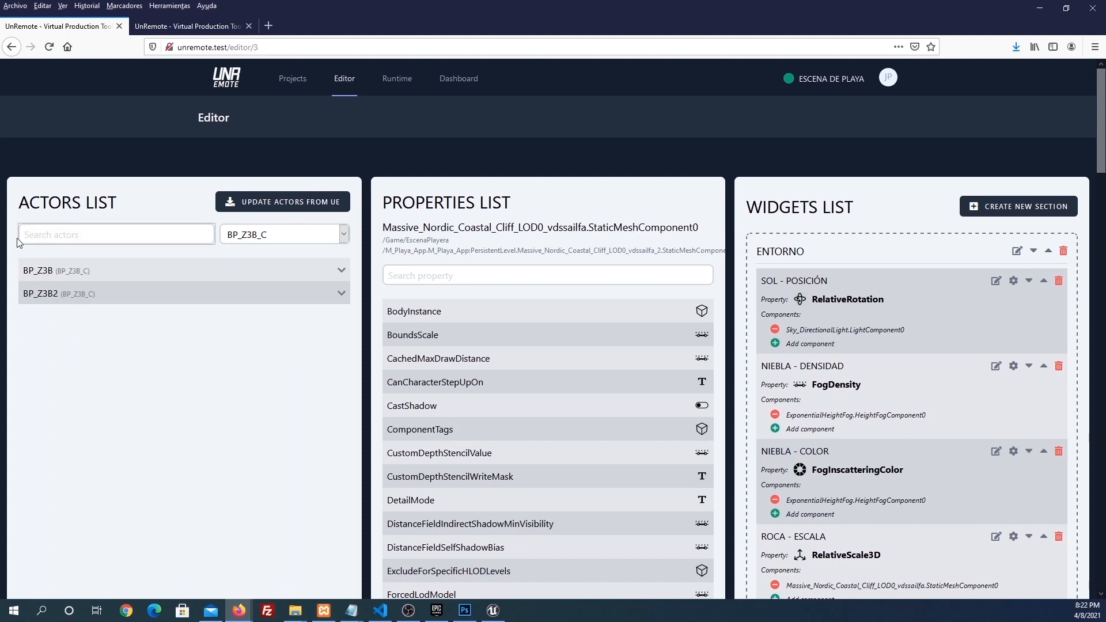
click(64, 274)
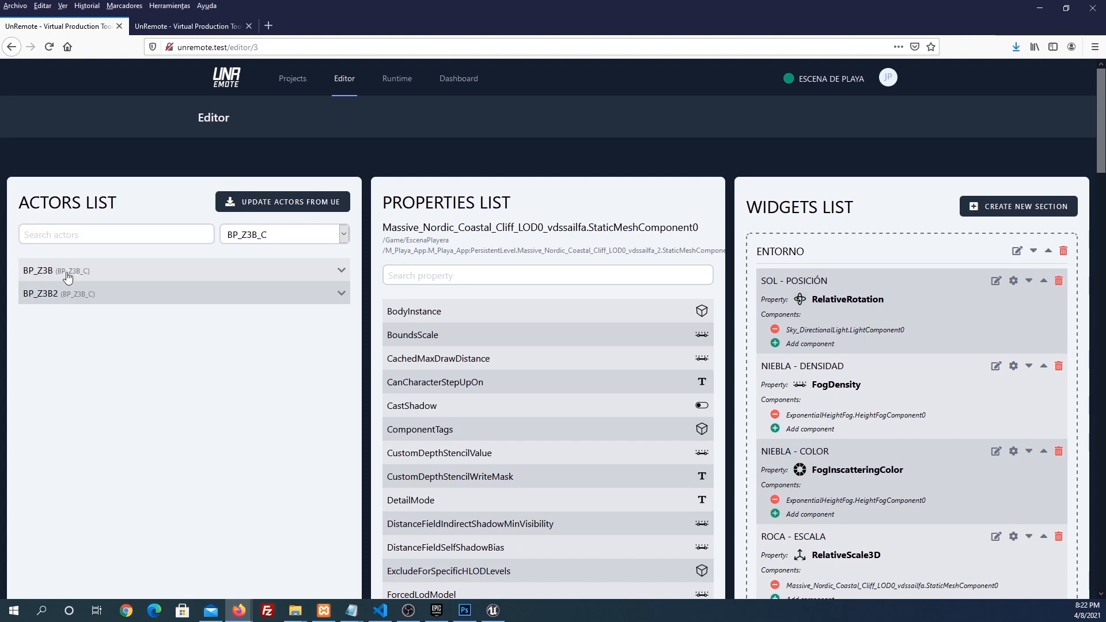
Create a widget in the COCHES section for the bVisible property of BP_Z3B's Back_Left_Light component
scroll(170, 392, down, 6)
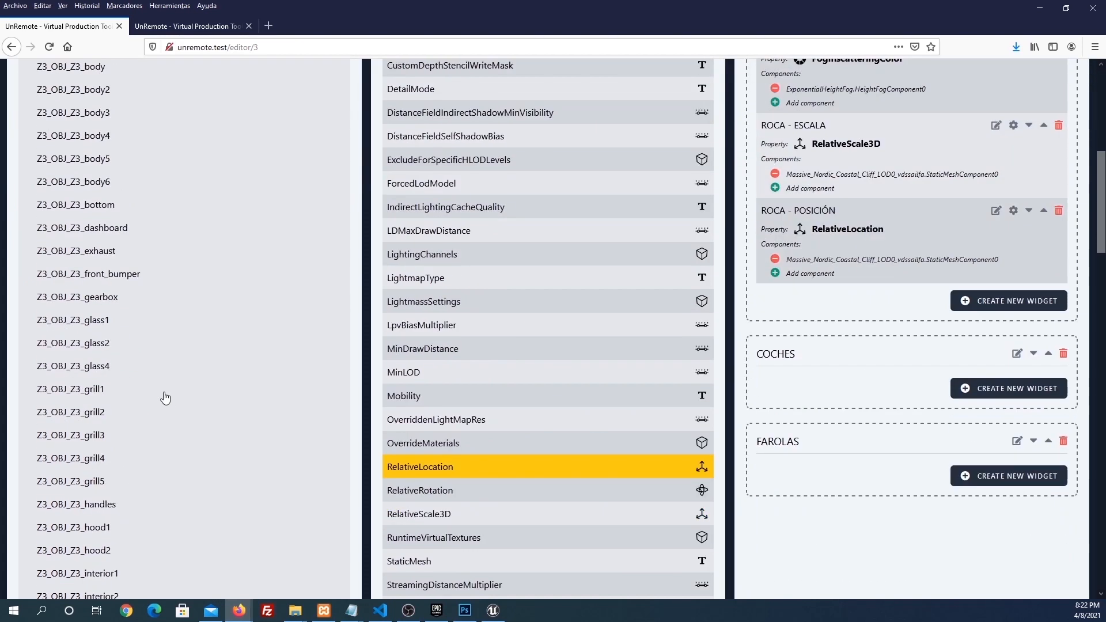
scroll(165, 398, down, 13)
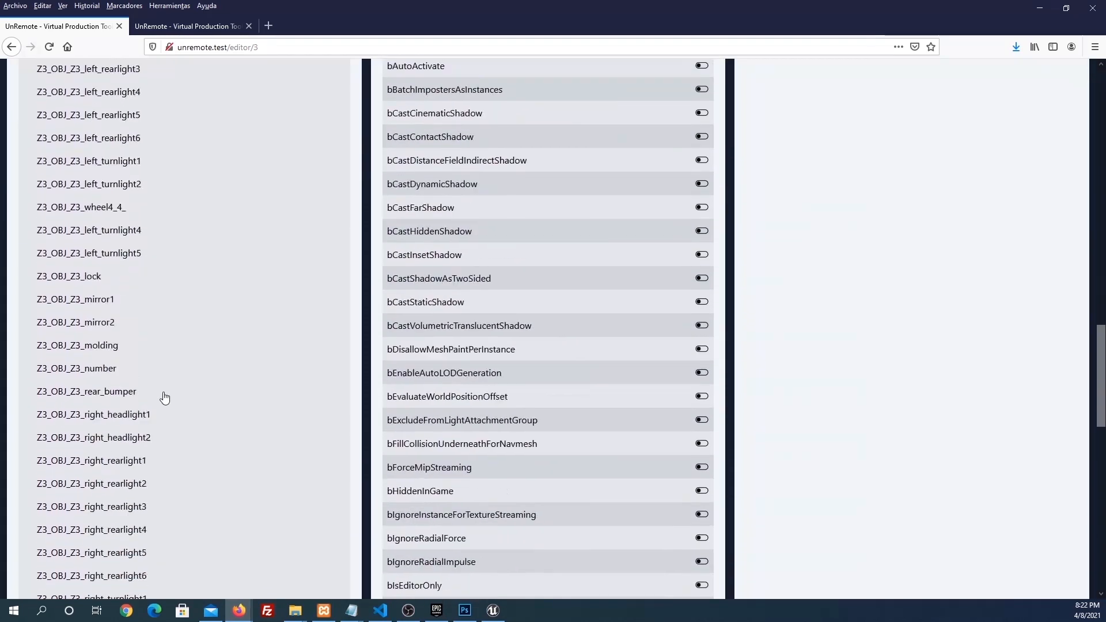
scroll(165, 397, down, 13)
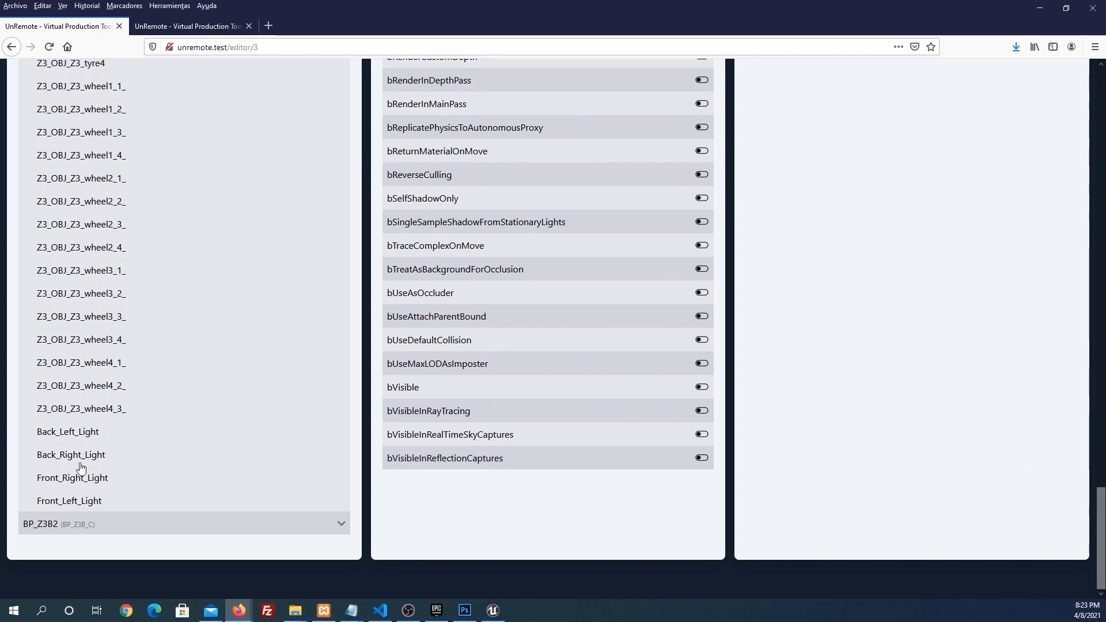
click(70, 436)
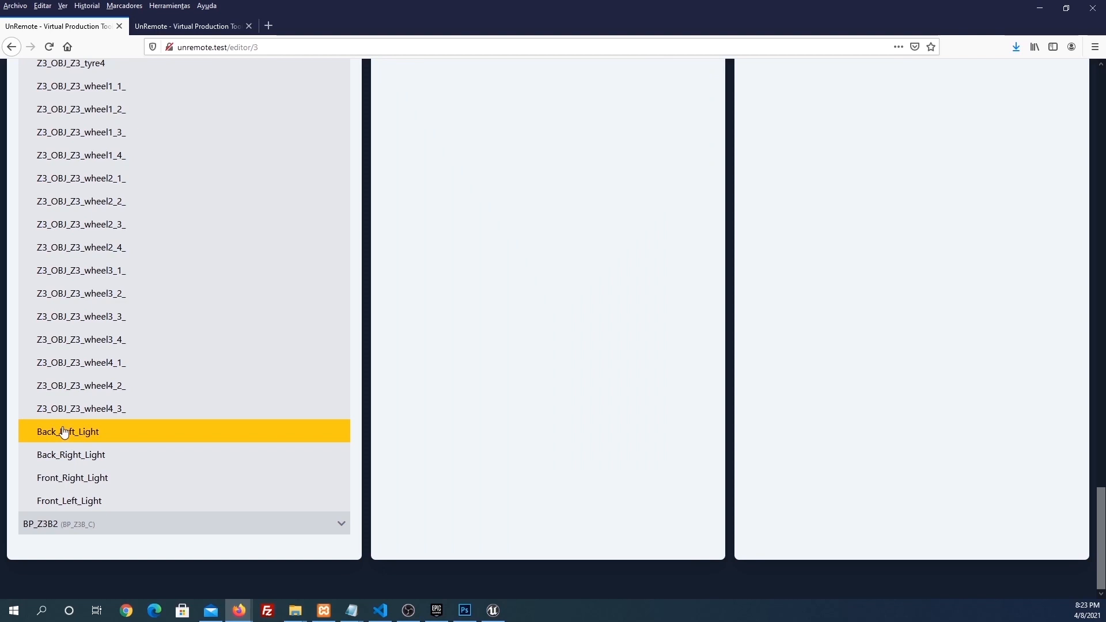
scroll(491, 328, up, 10)
scroll(491, 328, down, 3)
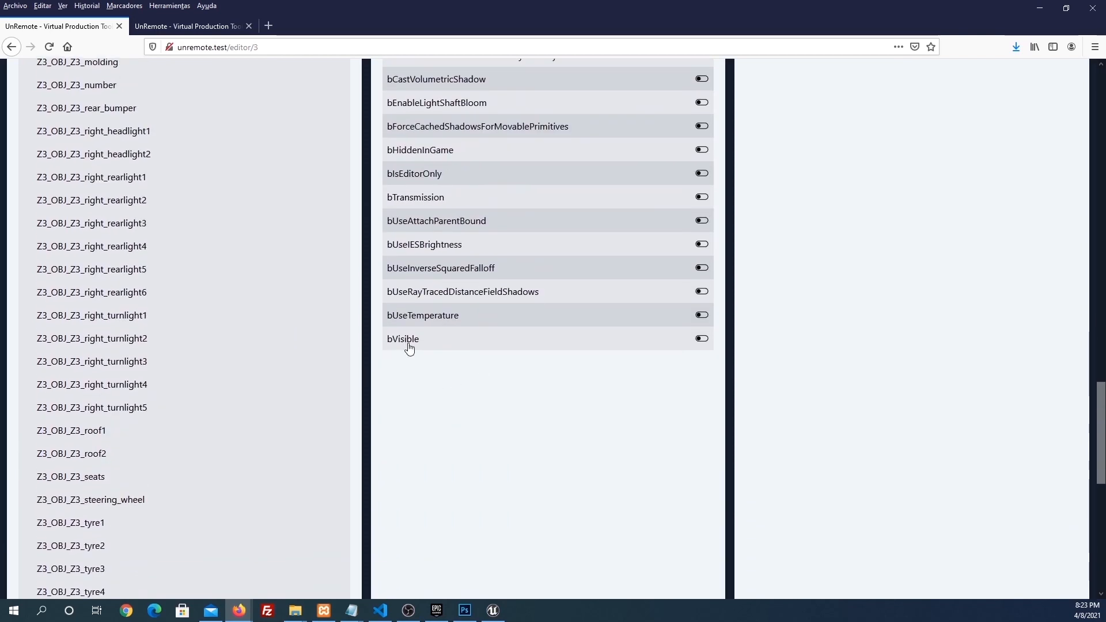
scroll(1000, 301, up, 10)
scroll(1000, 301, up, 6)
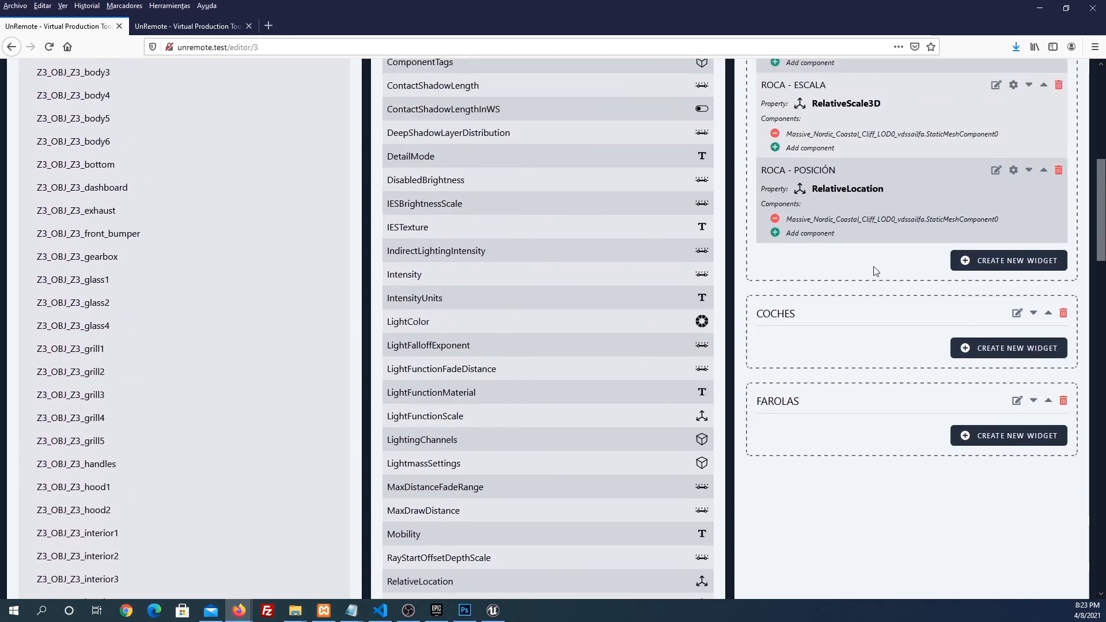
click(1001, 348)
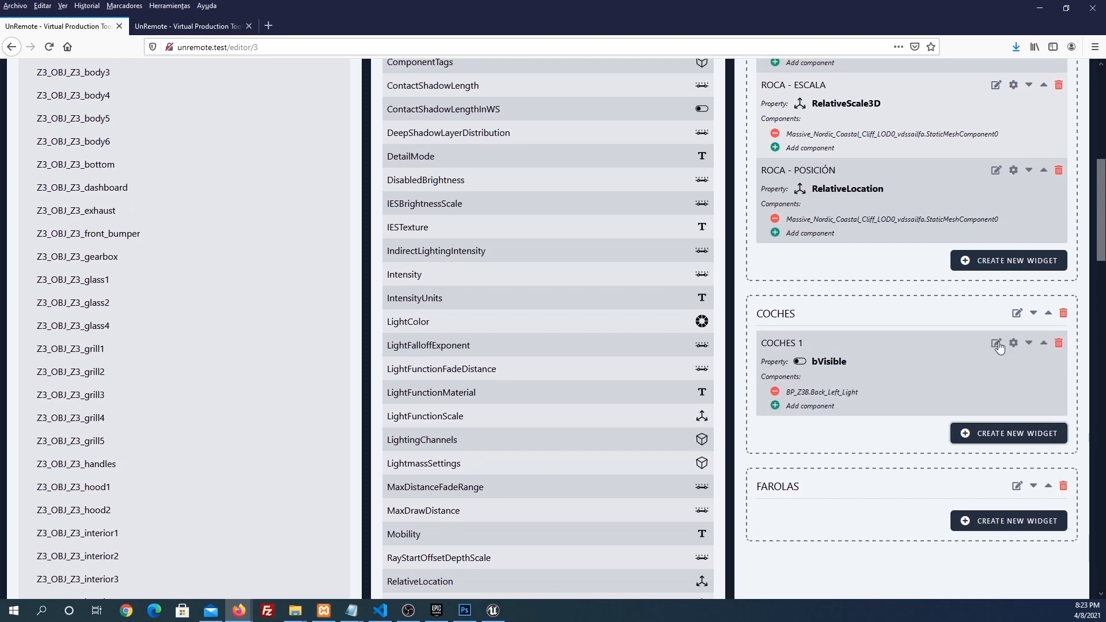
Rename the new COCHES widget as COCHE 1 - LUZ
click(845, 347)
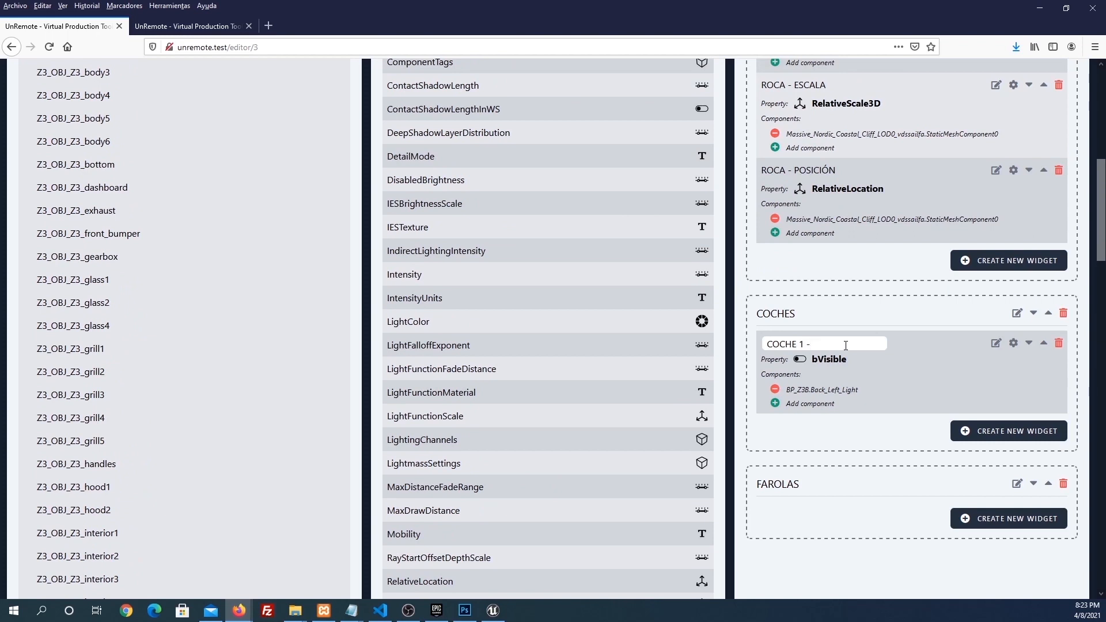
text(z)
click(863, 438)
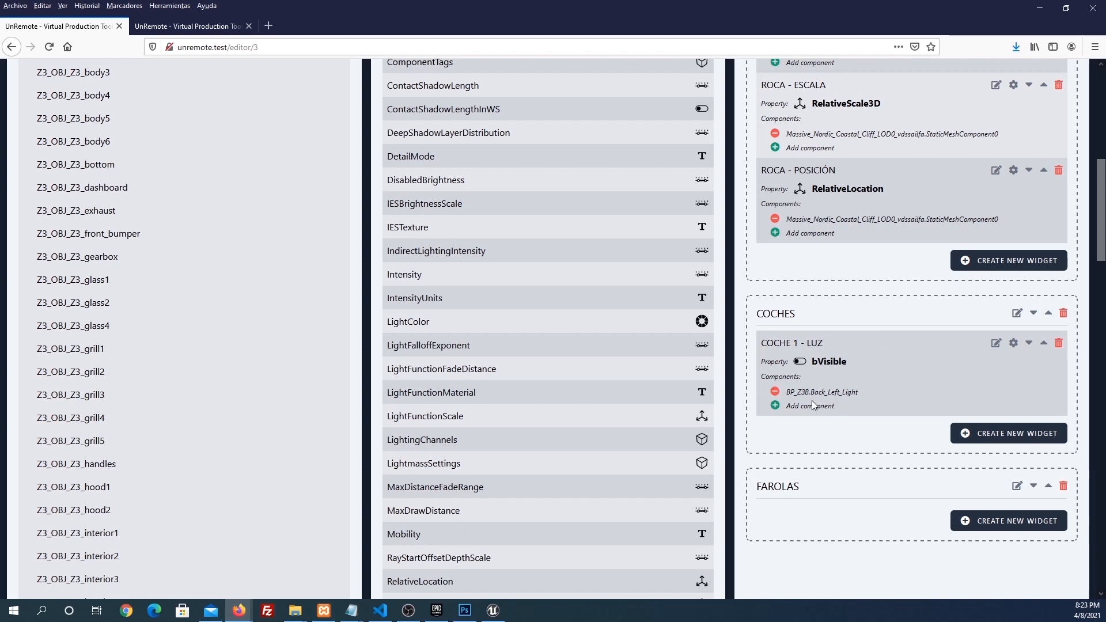
Add BP_Z3B's Back_Right_Light component to the COCHE 1 - LUZ widget
scroll(123, 464, down, 20)
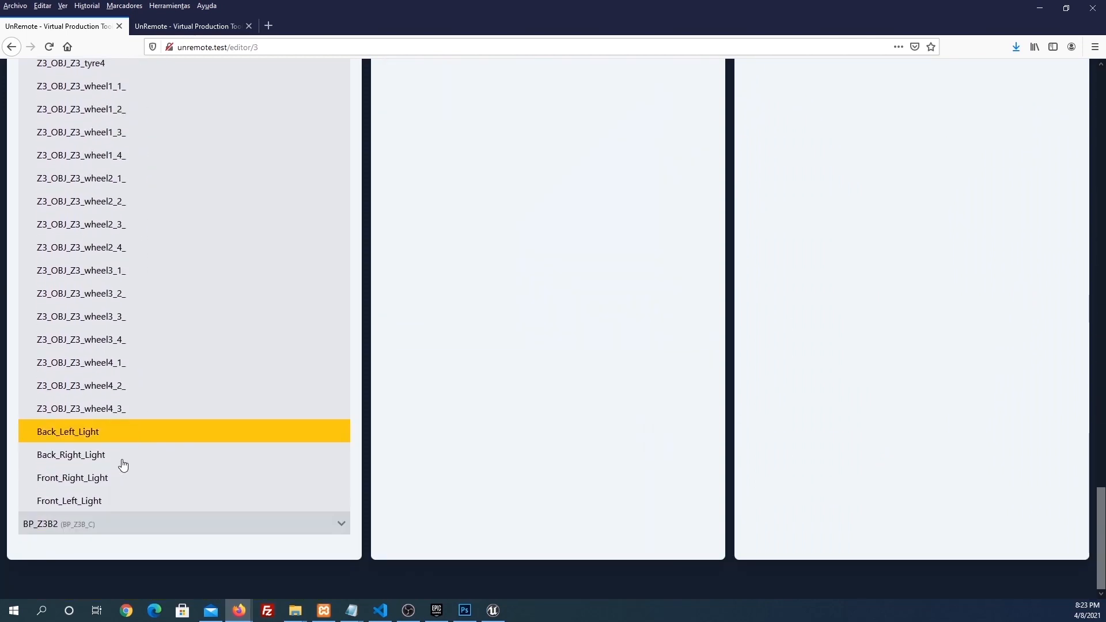
click(58, 460)
scroll(809, 346, up, 5)
scroll(808, 346, up, 10)
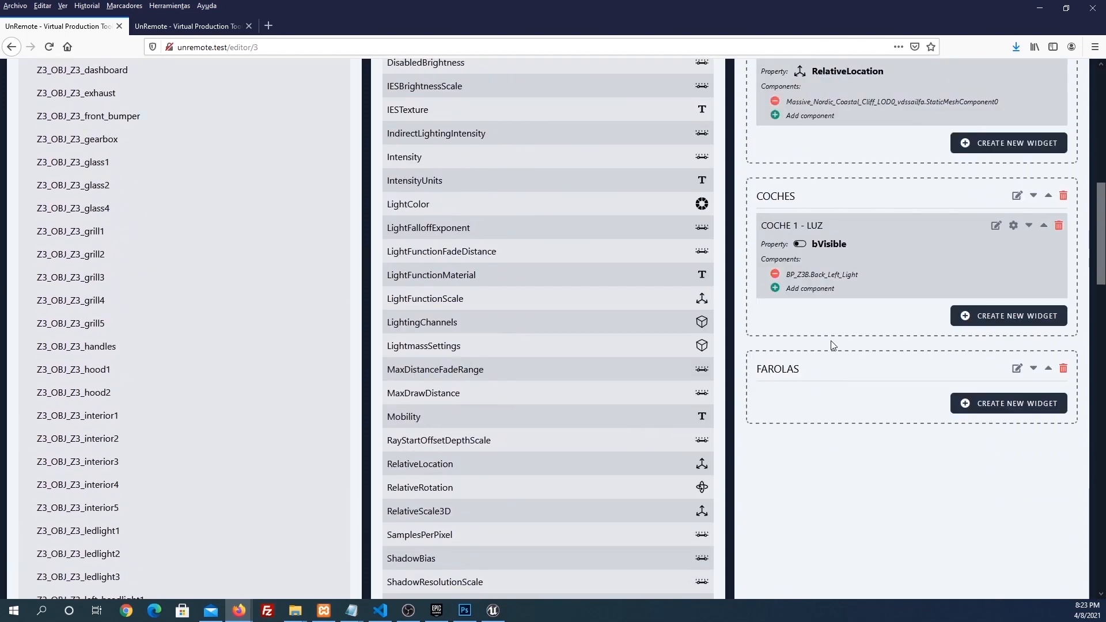
click(775, 465)
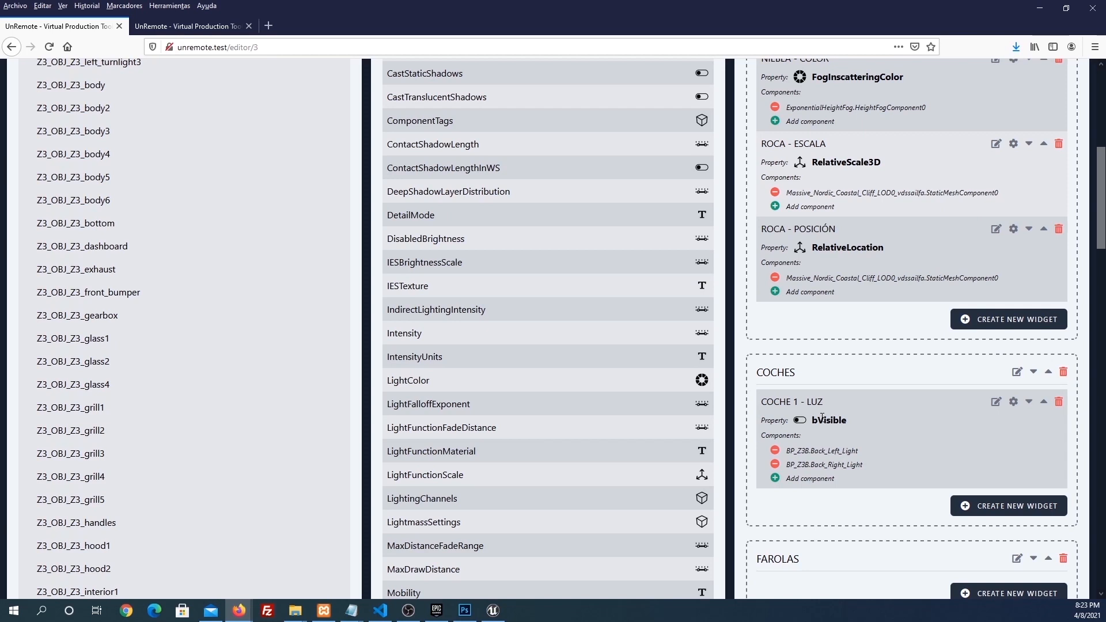
Add BP_Z3B's Front_Right_Light component to the COCHE 1 - LUZ widget
scroll(254, 476, down, 20)
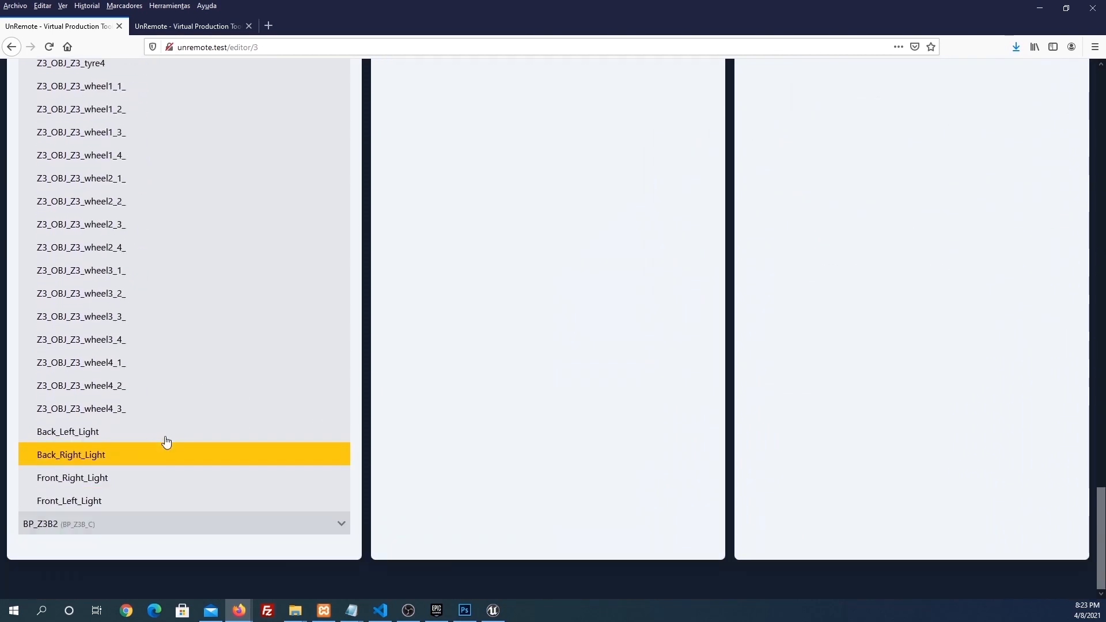
click(294, 444)
scroll(806, 316, up, 12)
scroll(831, 377, up, 10)
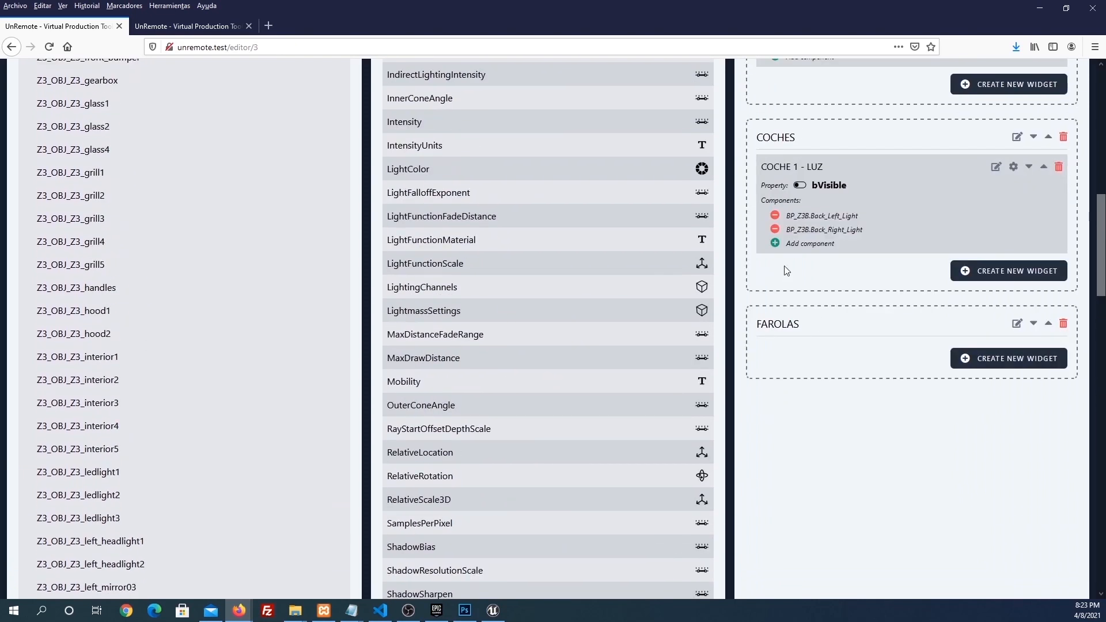
click(775, 248)
Add BP_Z3B's Front_Left_Light component to the COCHE 1 - LUZ widget
scroll(70, 453, down, 20)
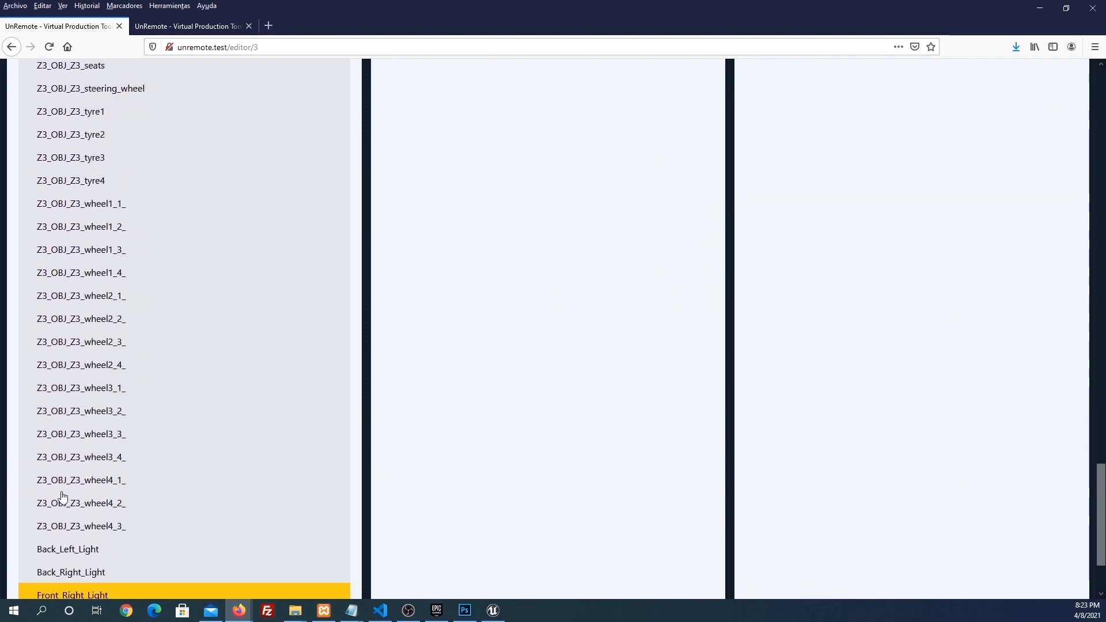
scroll(851, 320, up, 20)
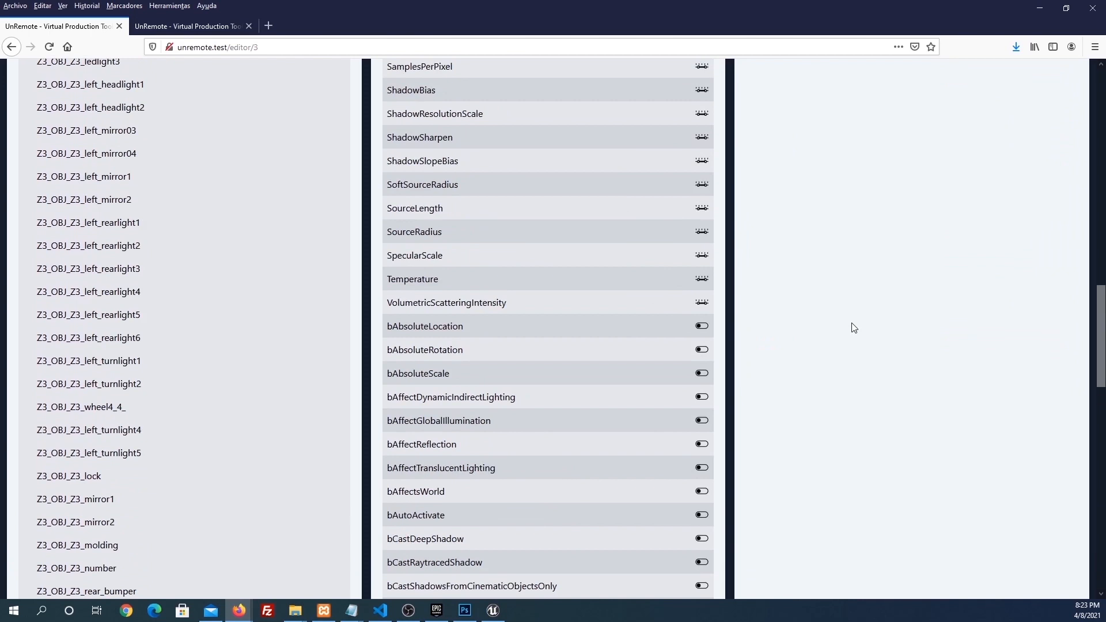
click(775, 375)
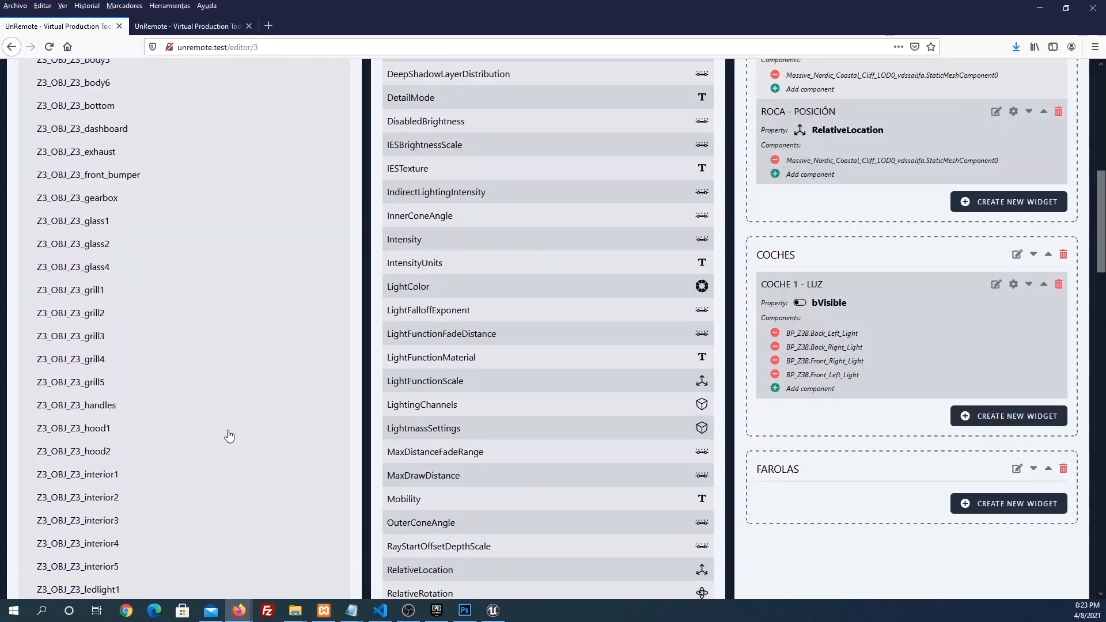
Collapse the BP_Z3B actor, expand BP_Z3B2 and select its Back_Left_Light component
scroll(195, 435, down, 5)
scroll(195, 435, up, 15)
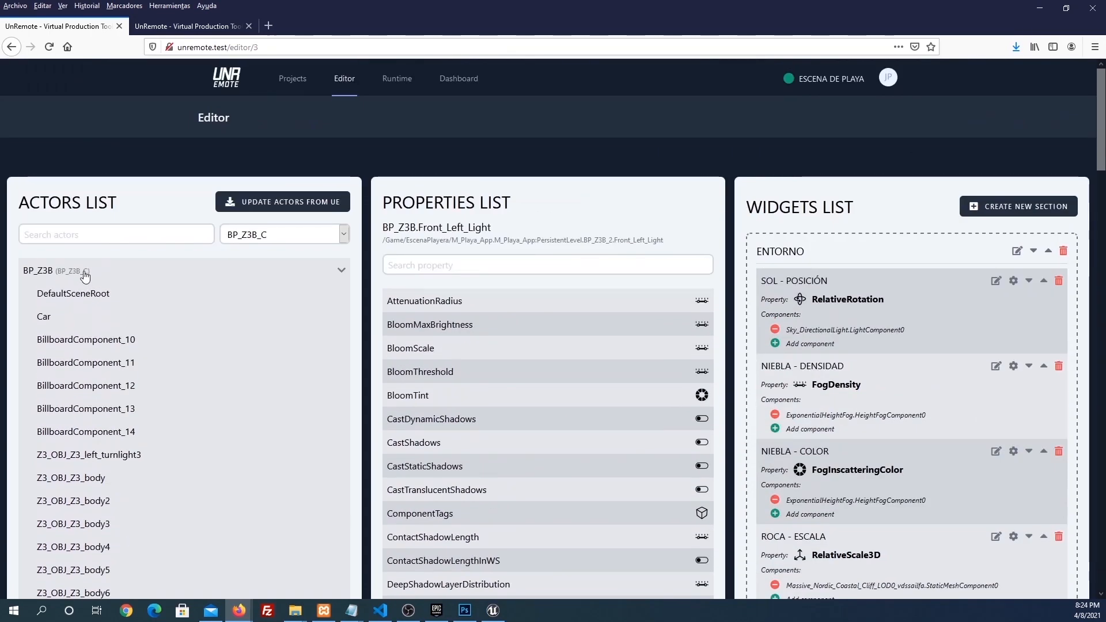
click(86, 271)
click(80, 295)
scroll(130, 418, down, 15)
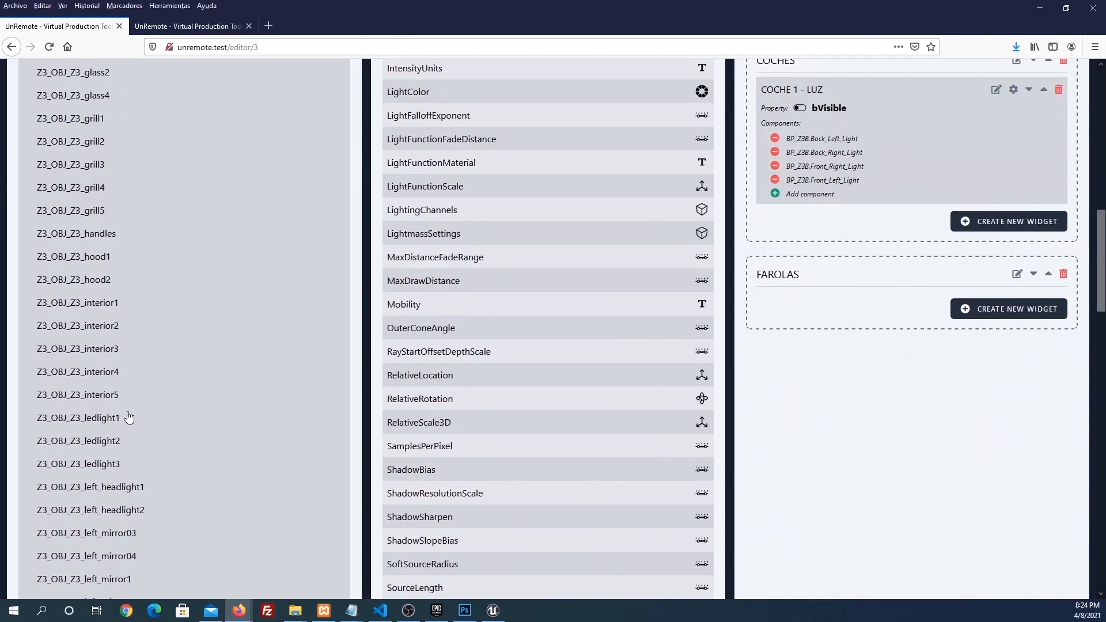
scroll(129, 415, down, 10)
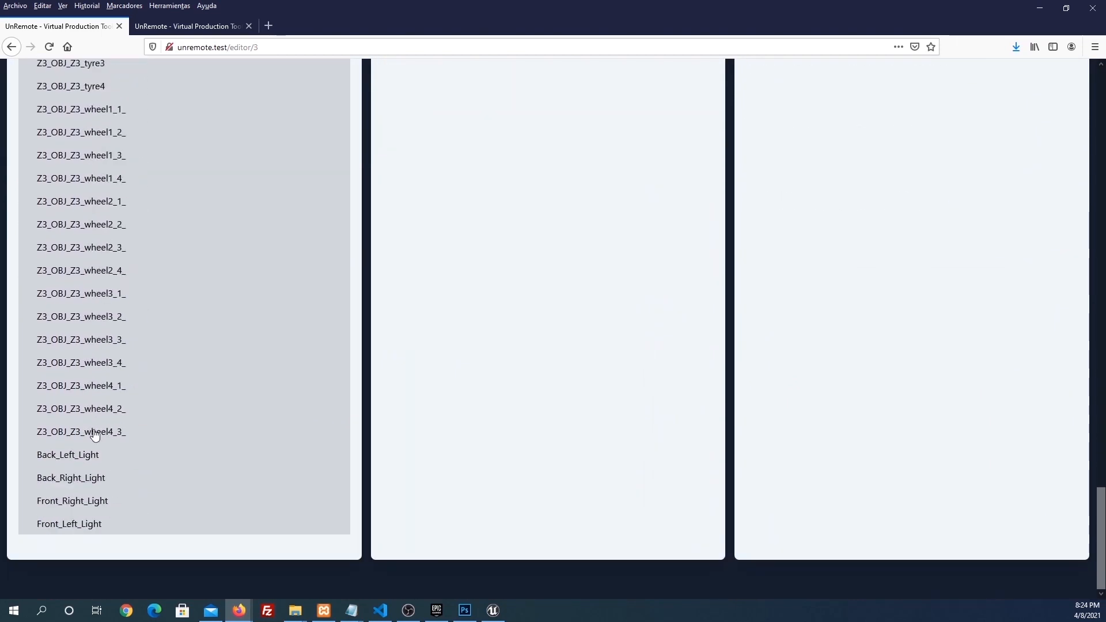
click(79, 465)
scroll(703, 374, up, 15)
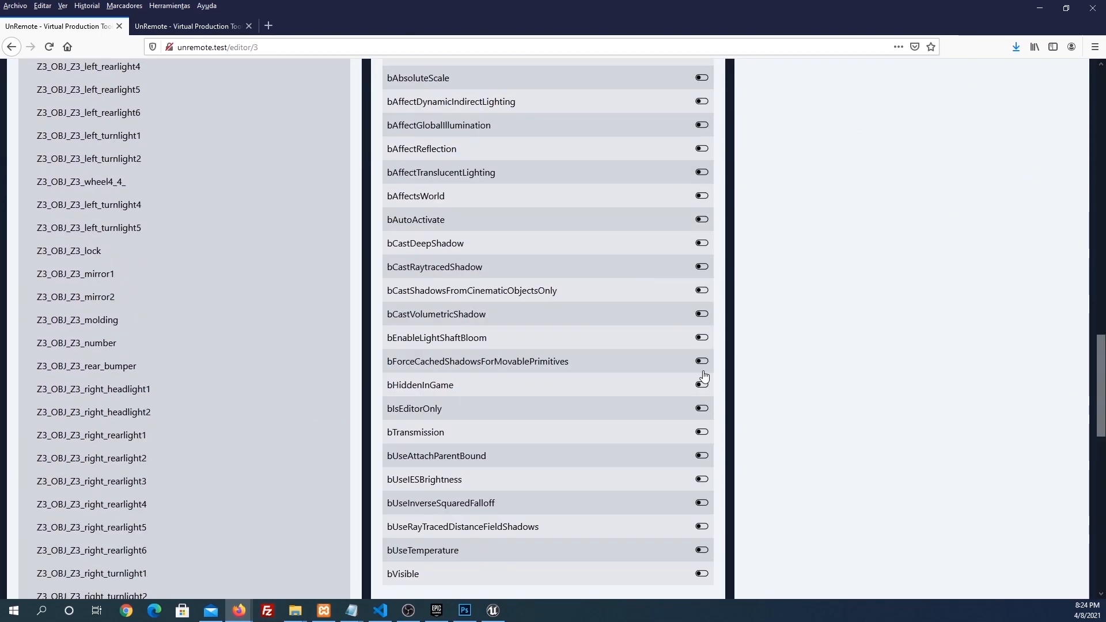
click(1017, 410)
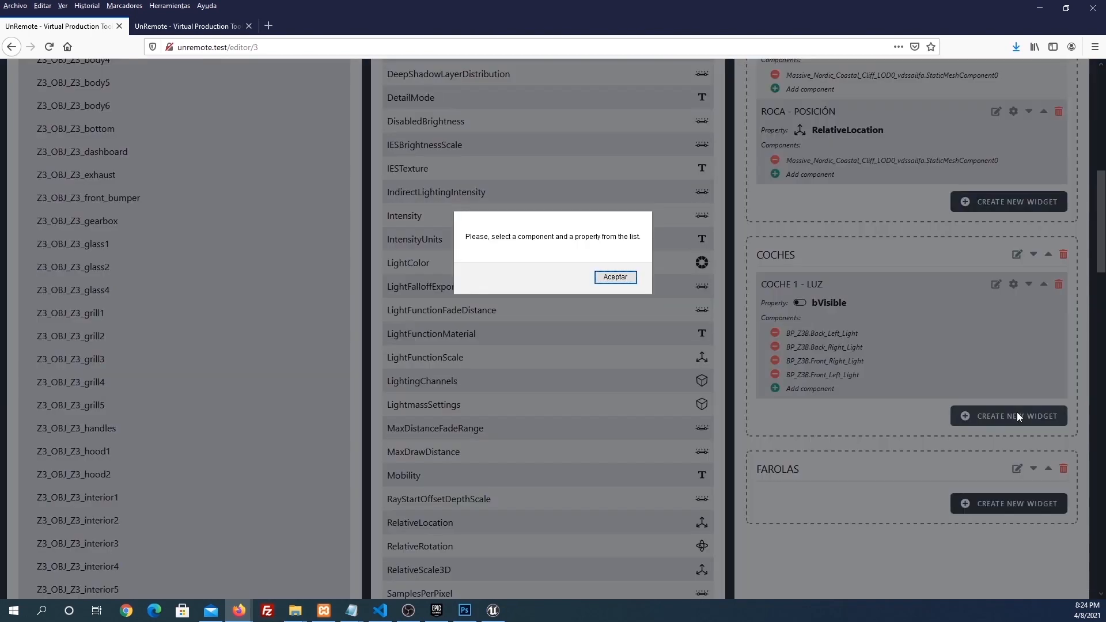
click(615, 281)
Create a second widget in the COCHES section for the bVisible property of BP_Z3B2's Back_Left_Light
scroll(444, 404, down, 18)
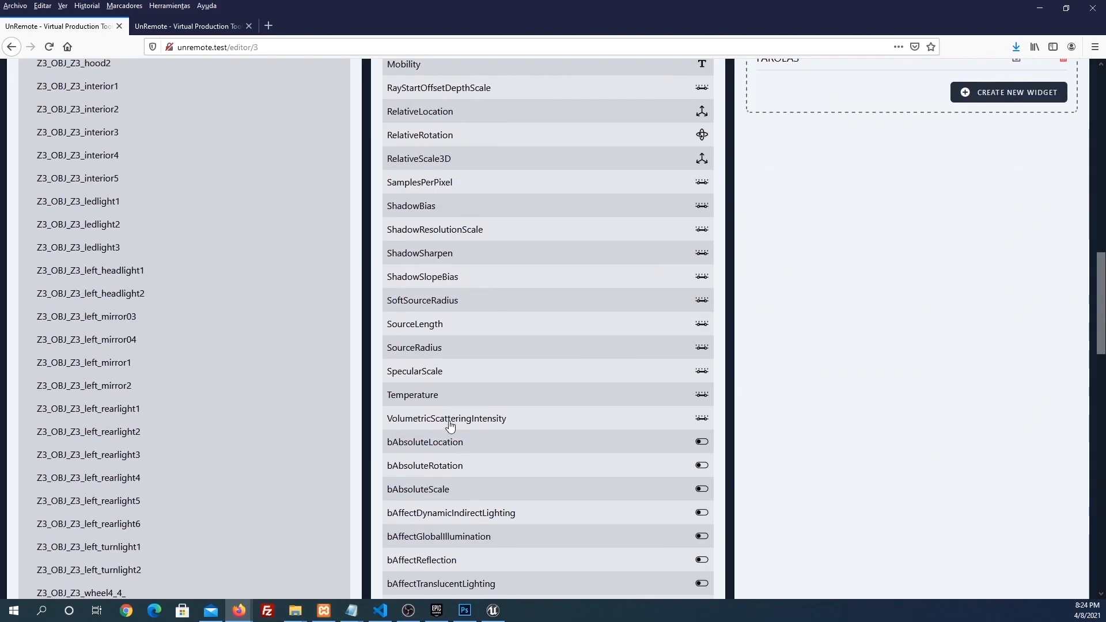
click(410, 169)
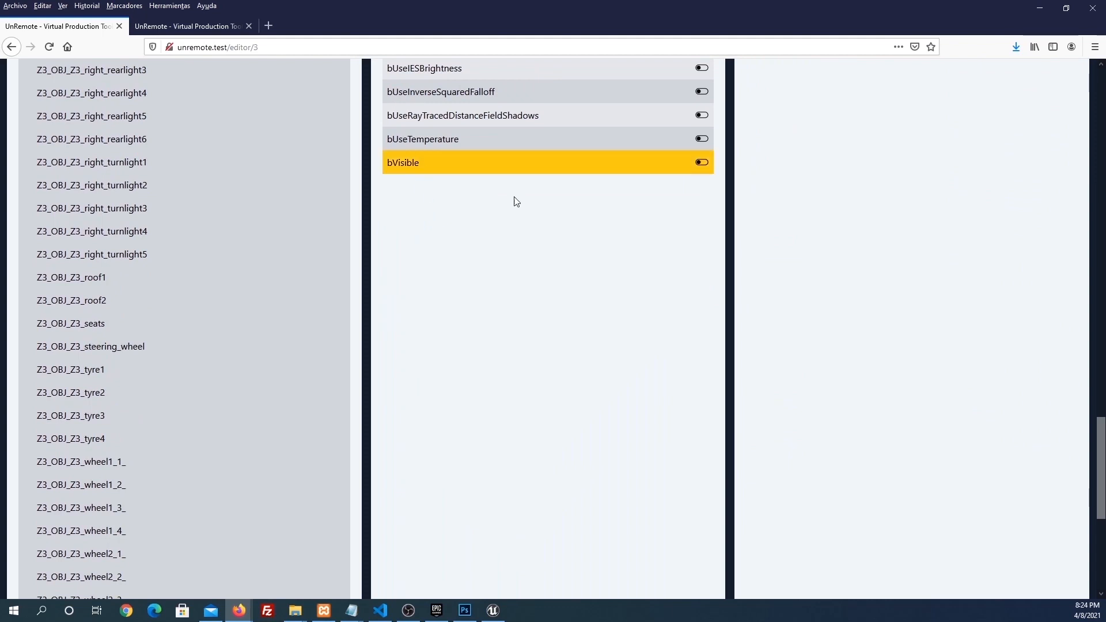
scroll(843, 299, up, 15)
scroll(893, 388, down, 4)
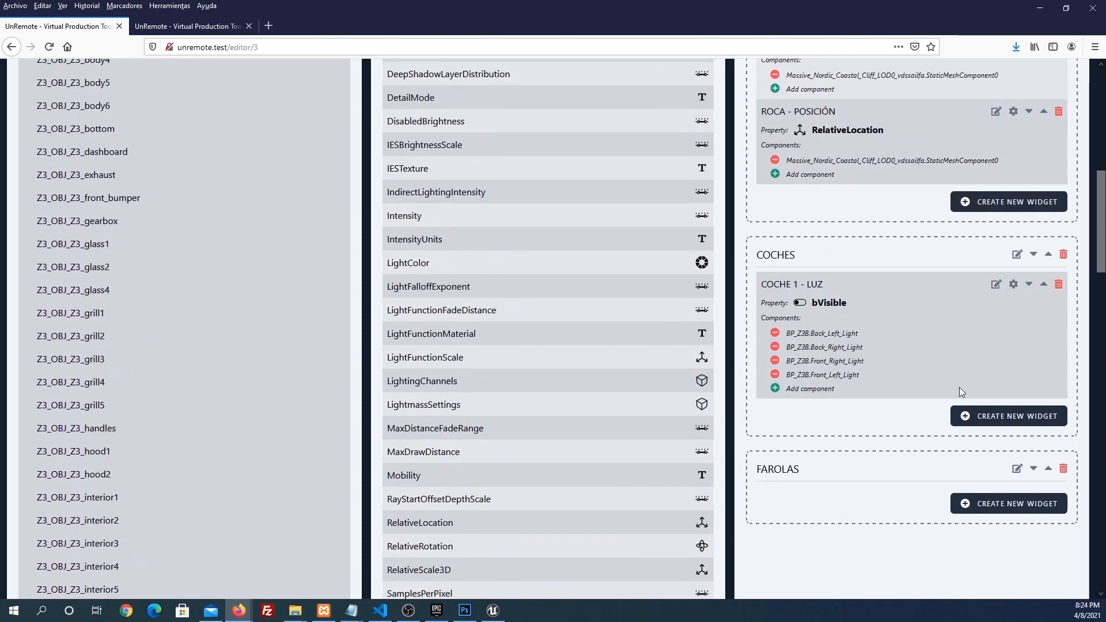
click(991, 415)
Rename the second COCHES widget as COCHE 2 - LUZ
click(991, 410)
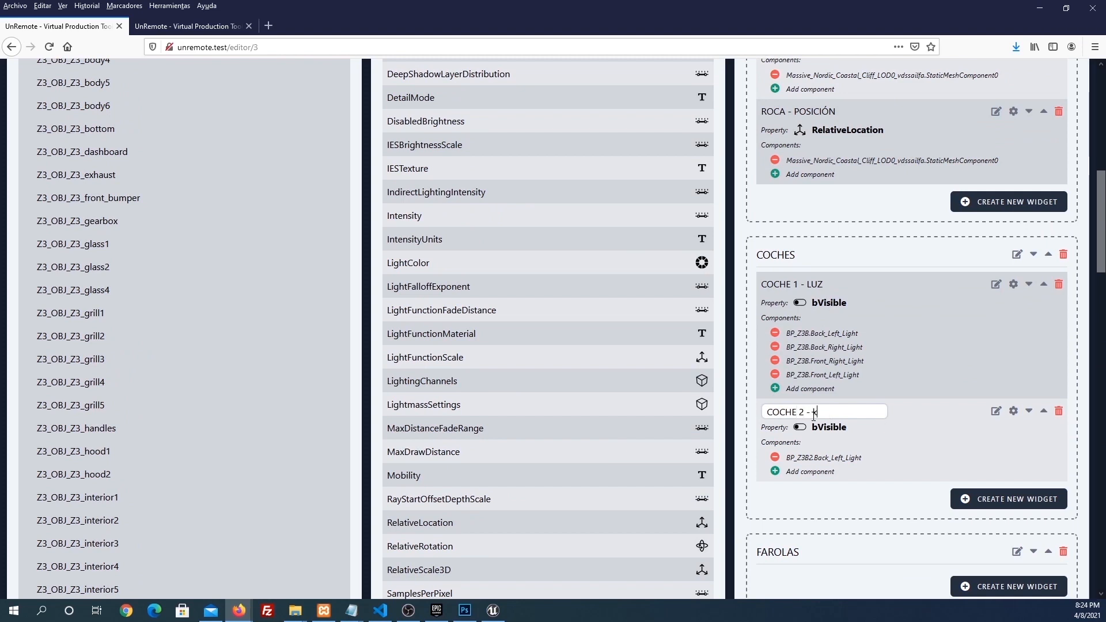
key(BackSpace)
text(luz)
key(Return)
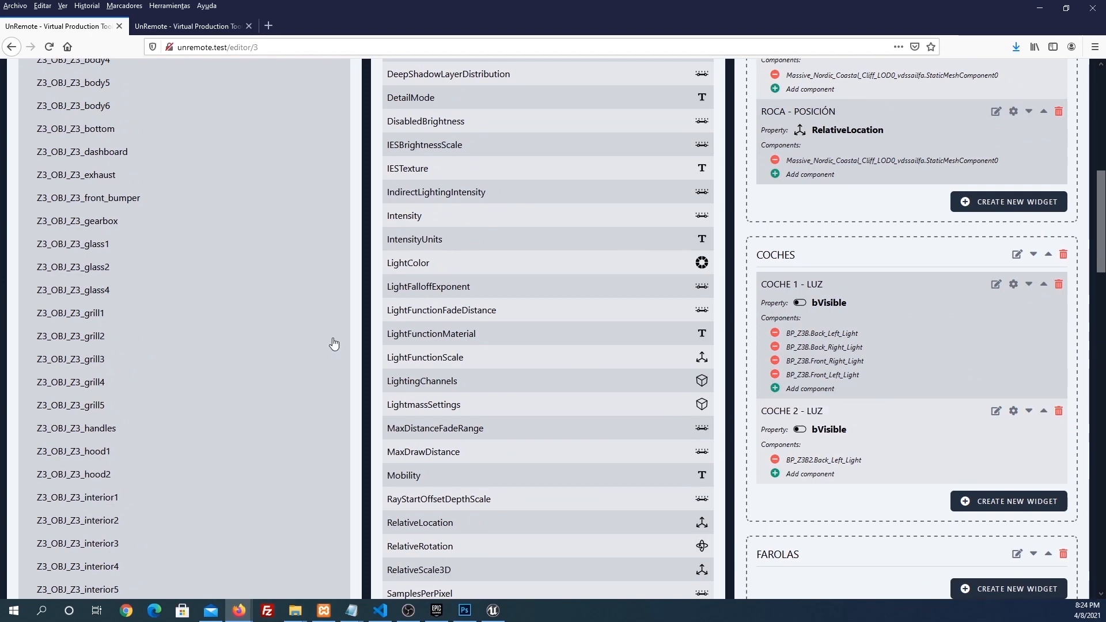
Add BP_Z3B2's Back_Right_Light component to the COCHE 2 - LUZ widget
scroll(334, 344, down, 20)
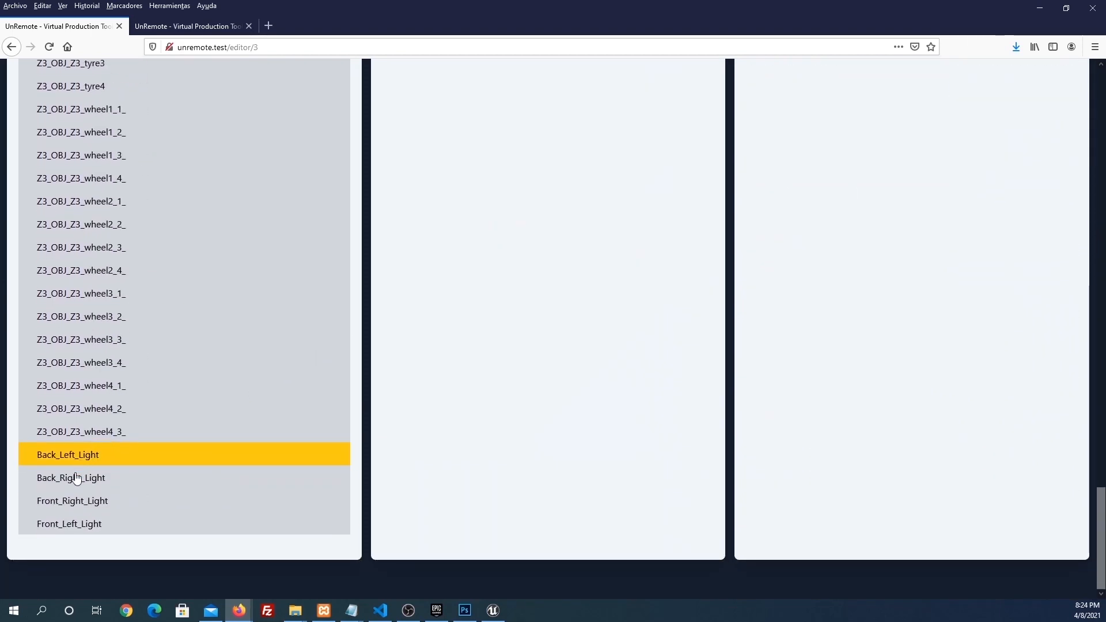
scroll(892, 371, up, 15)
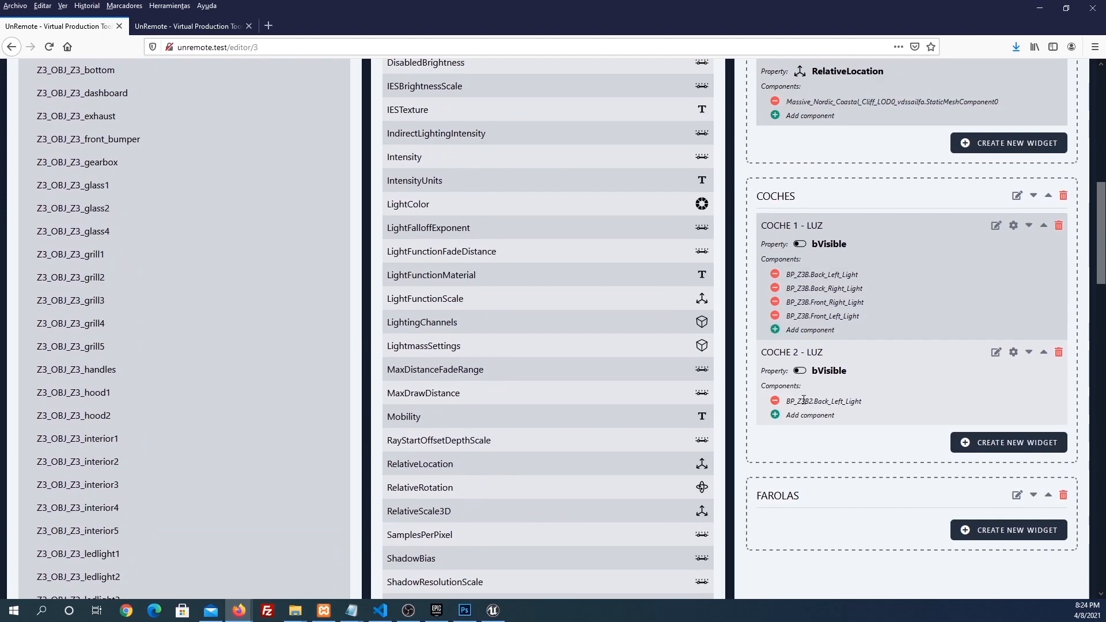
click(775, 415)
Add BP_Z3B2's Front_Right_Light component to the COCHE 2 - LUZ widget
scroll(294, 440, down, 20)
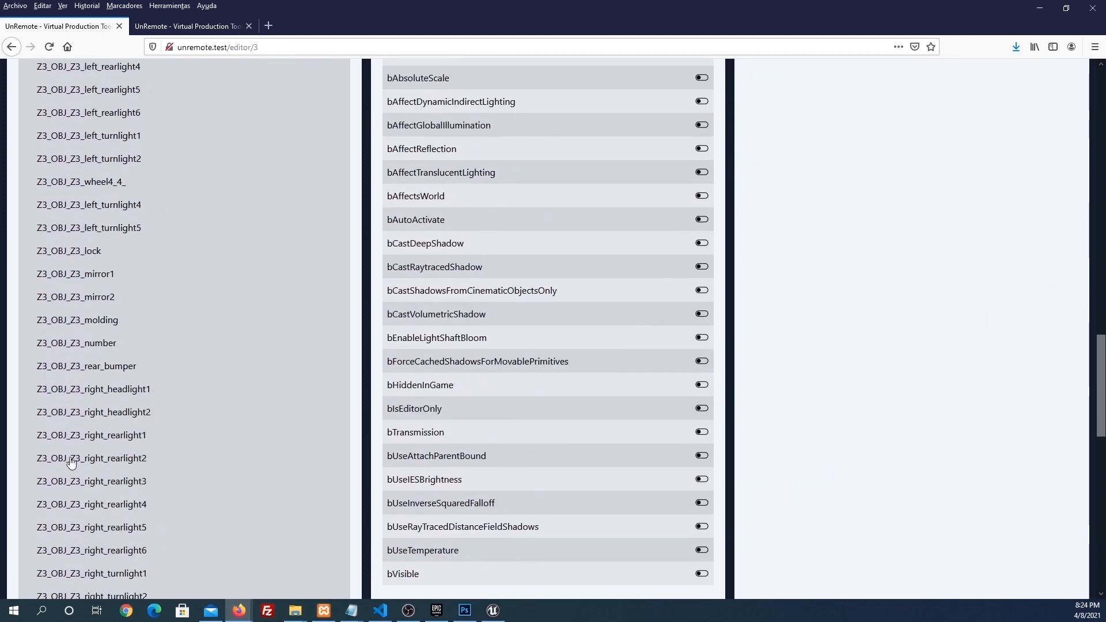
click(63, 499)
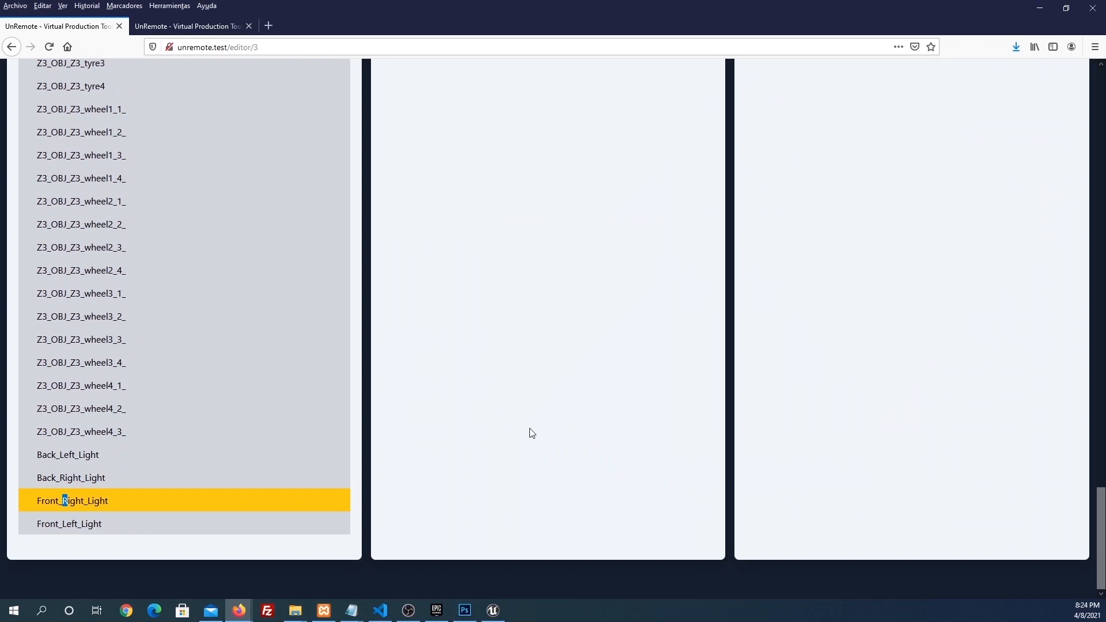
scroll(922, 302, up, 5)
scroll(922, 302, up, 10)
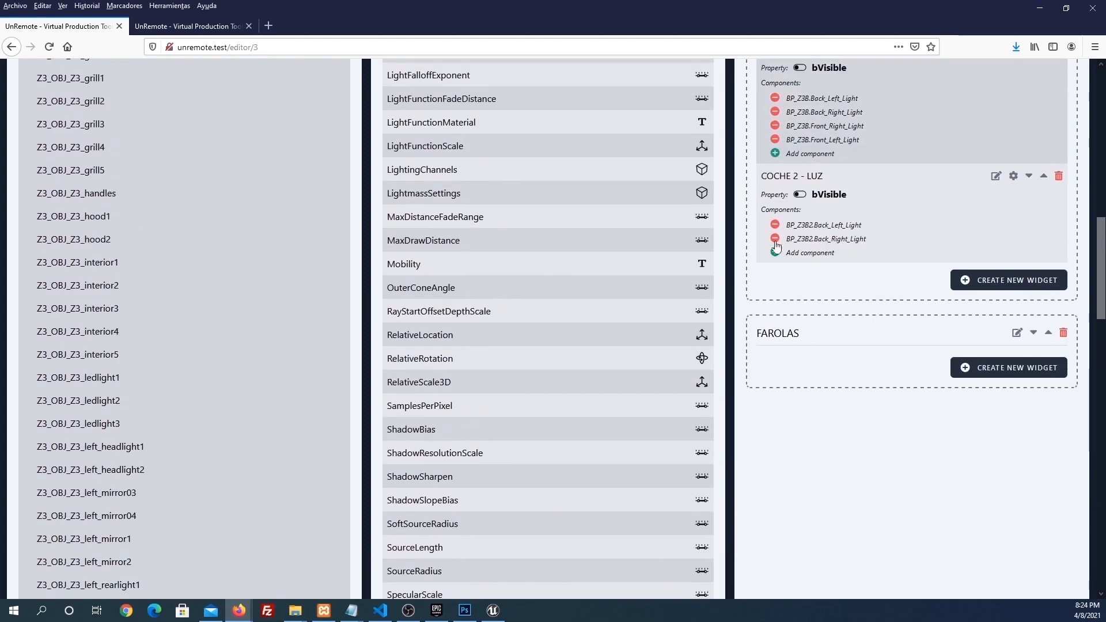
click(776, 254)
Add BP_Z3B2's Front_Left_Light component to the COCHE 2 - LUZ widget
scroll(276, 346, down, 10)
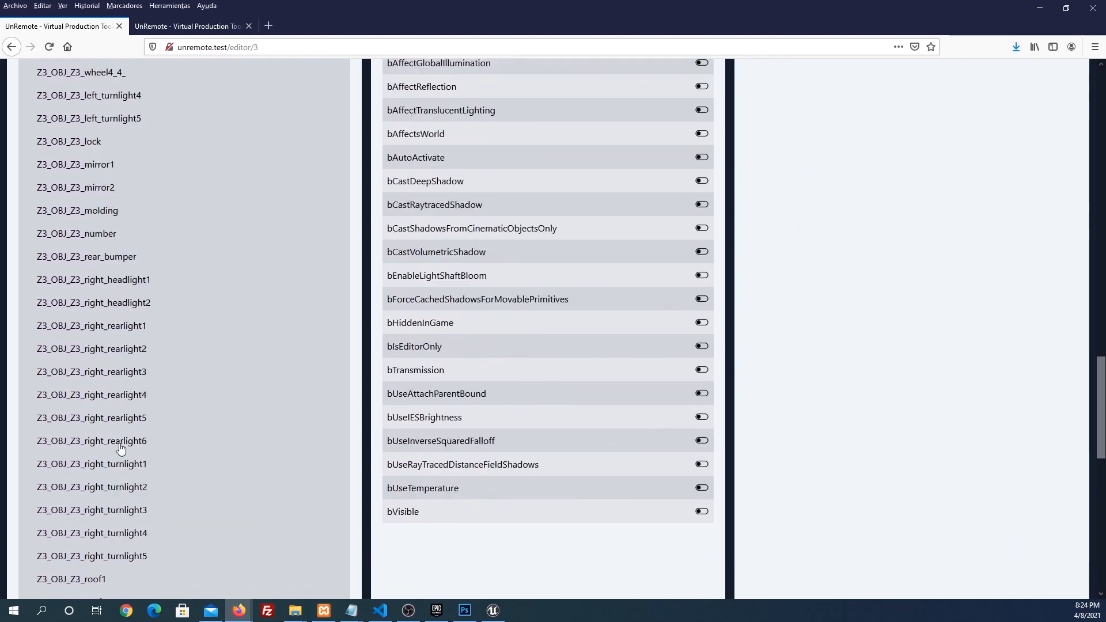
scroll(120, 449, down, 10)
click(67, 498)
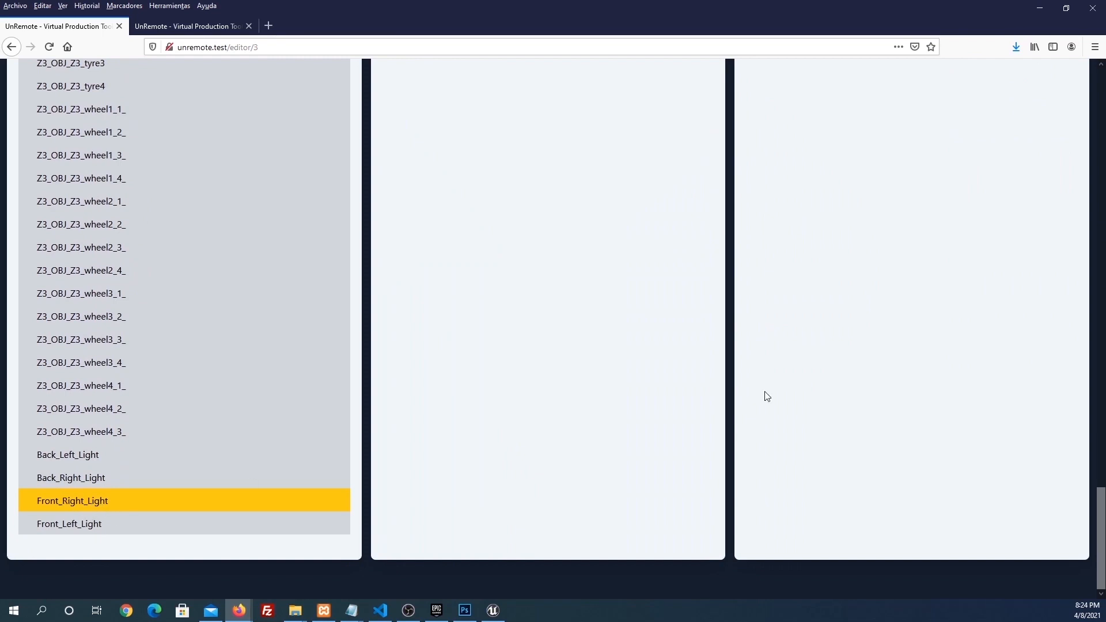
scroll(815, 360, up, 10)
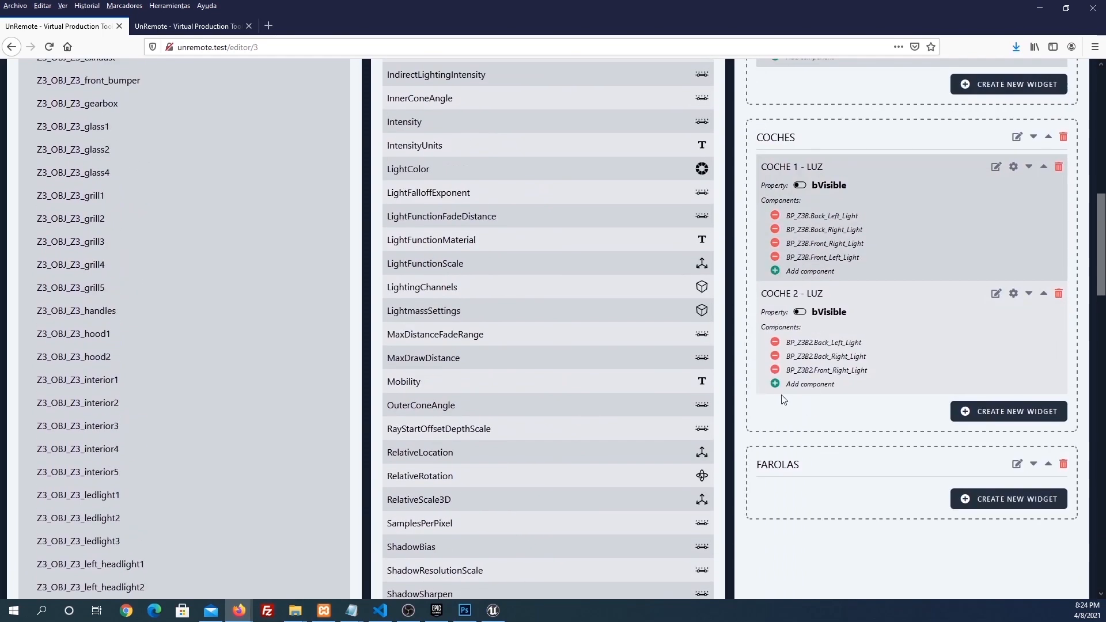
click(775, 384)
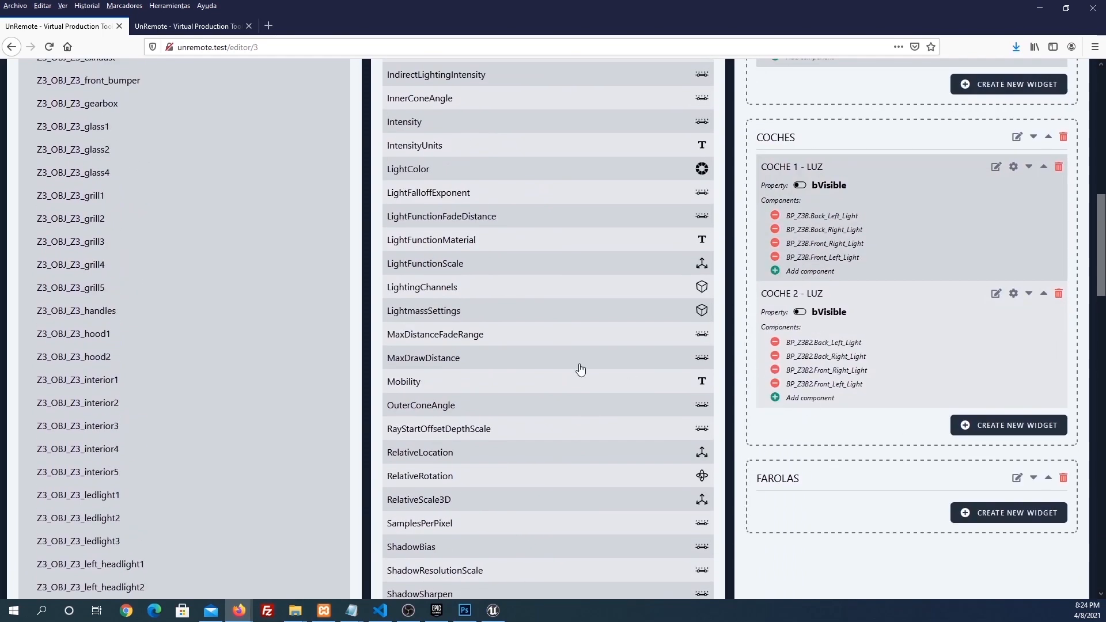
Create a third widget in the COCHES section for the RelativeLocation property of BP_Z3B's DefaultSceneRoot
scroll(37, 298, up, 10)
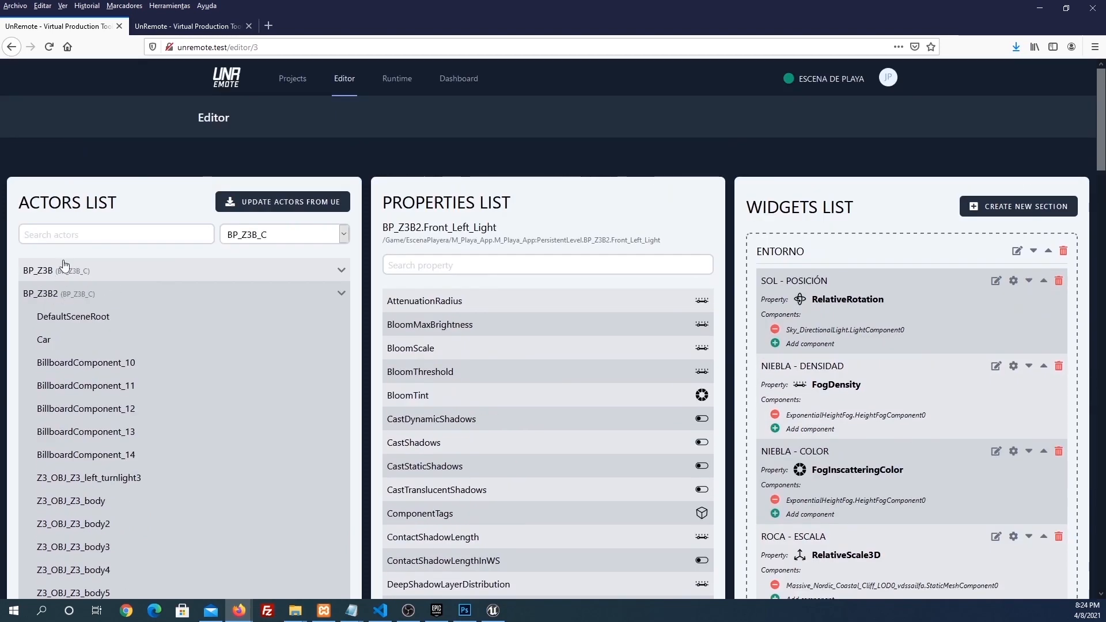
click(66, 268)
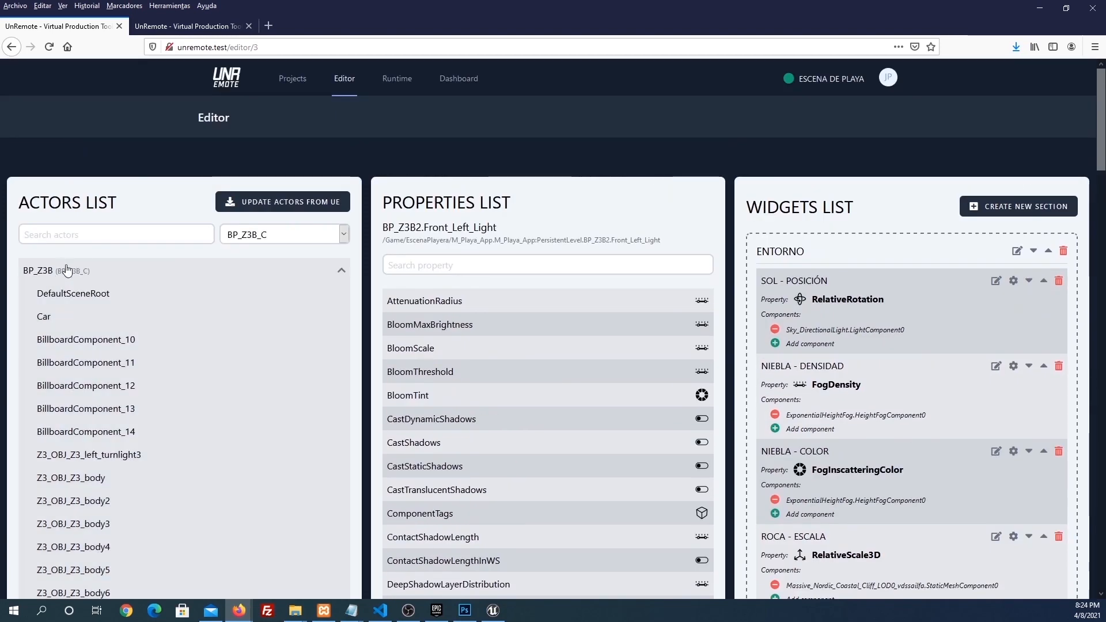
click(76, 298)
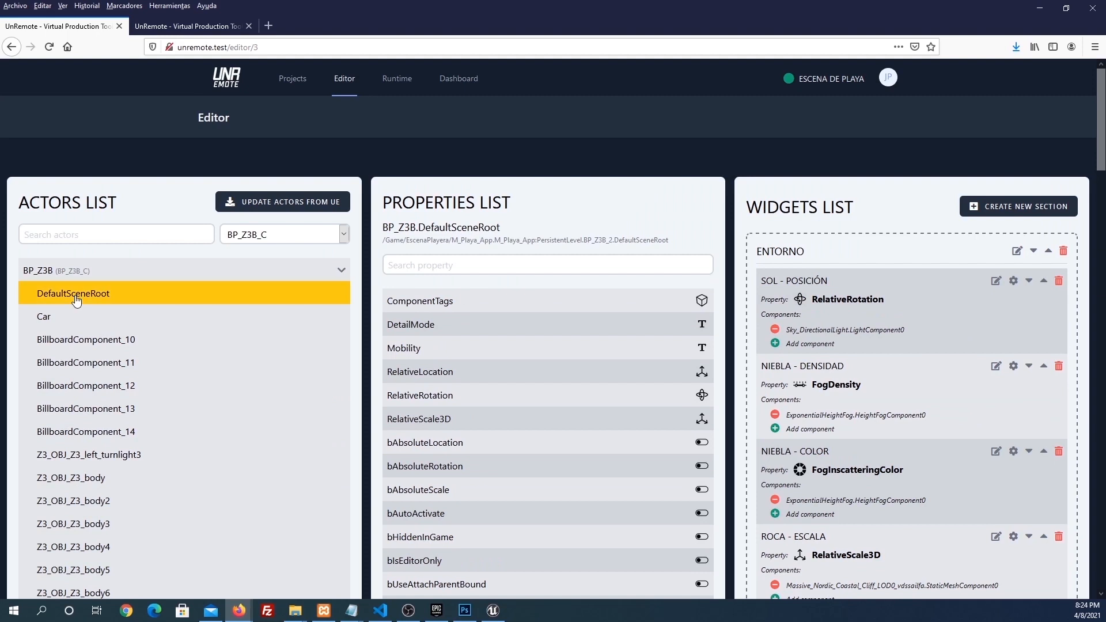
scroll(568, 488, down, 1)
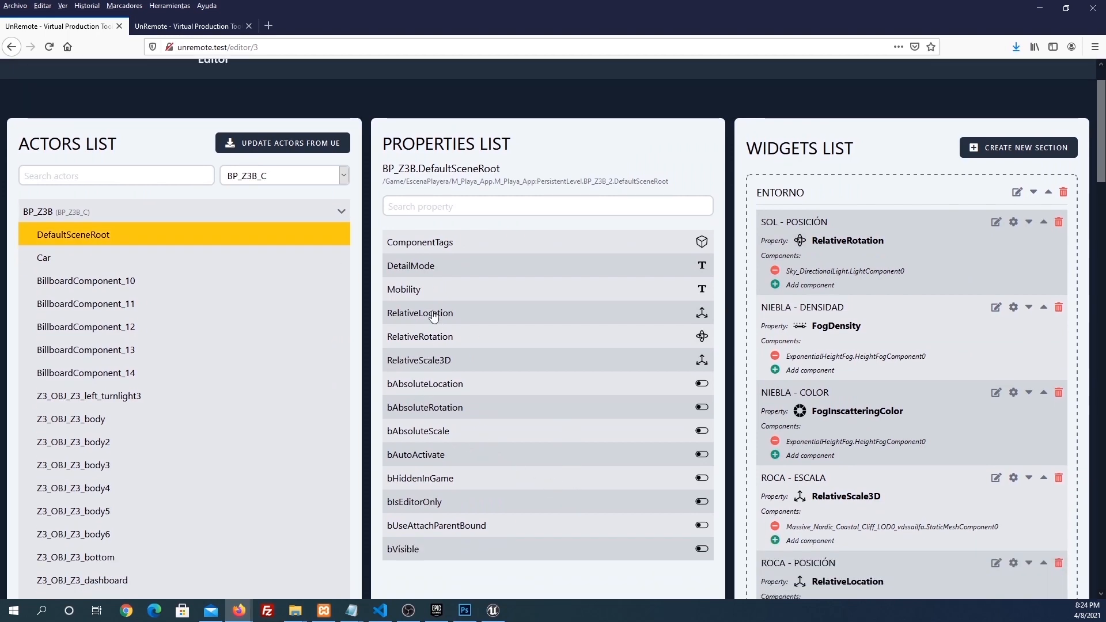
scroll(927, 410, down, 7)
click(996, 582)
Rename the third COCHES widget as COCHE 1 - POSICIÓN
scroll(999, 467, down, 4)
click(995, 343)
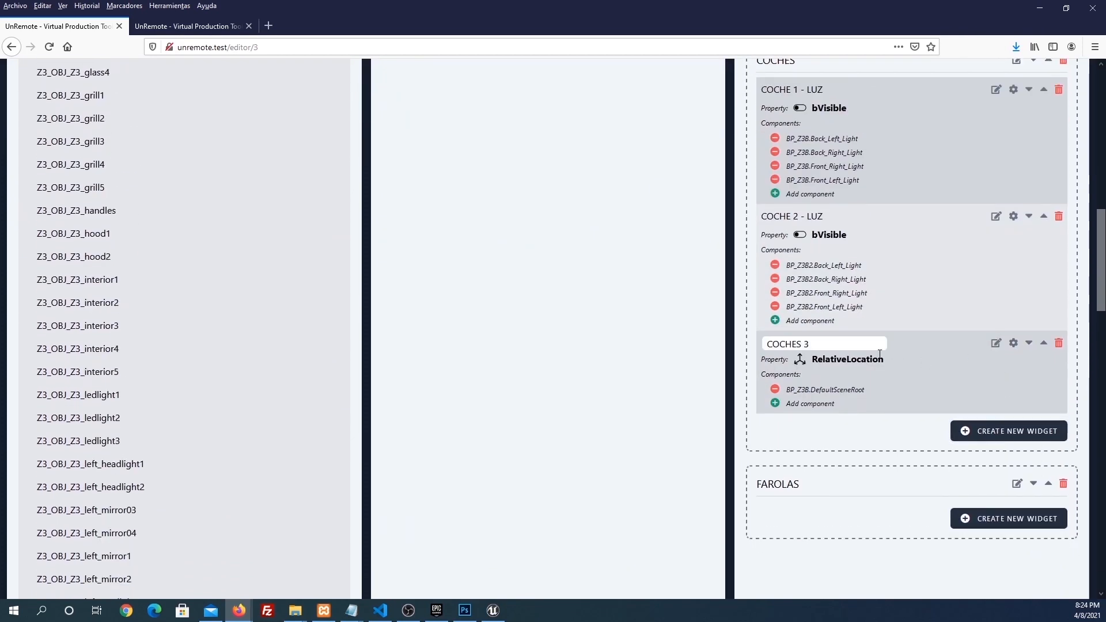
key(BackSpace)
key(BackSpace)
key(BackSpace)
text(1 - posici)
key(Return)
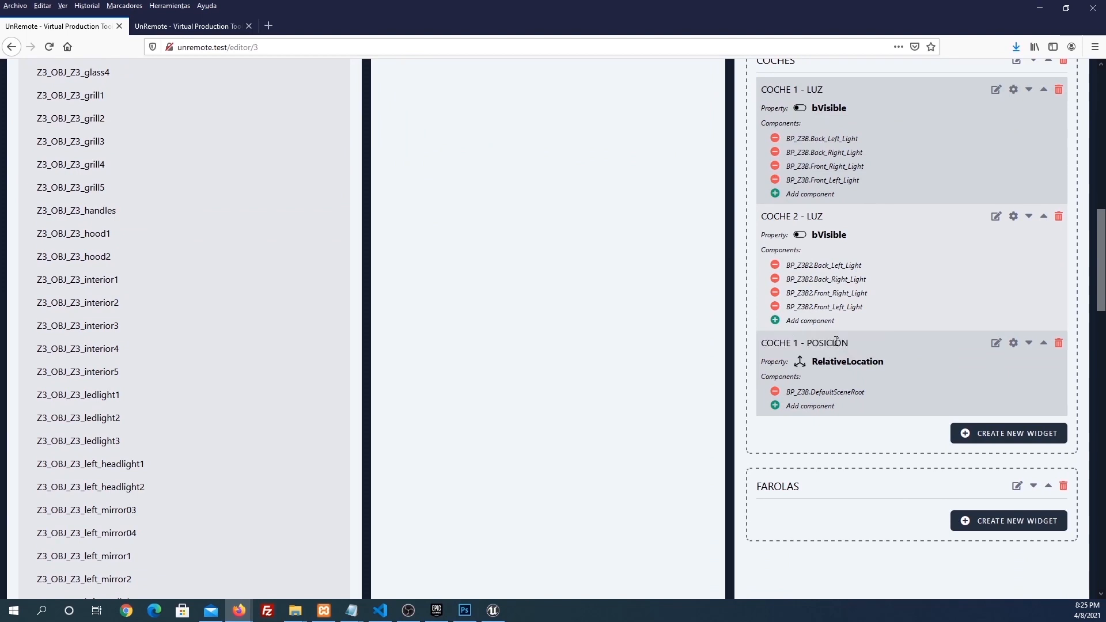
Create a fourth widget in the COCHES section for the RelativeLocation property of BP_Z3B2's DefaultSceneRoot
scroll(36, 188, up, 10)
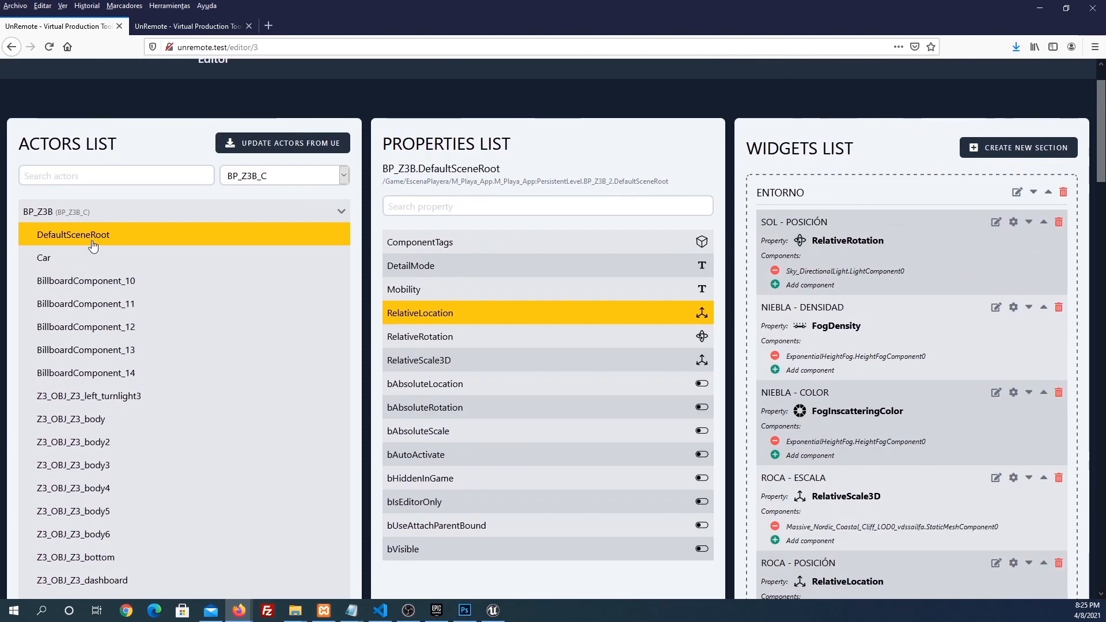
click(75, 218)
click(63, 234)
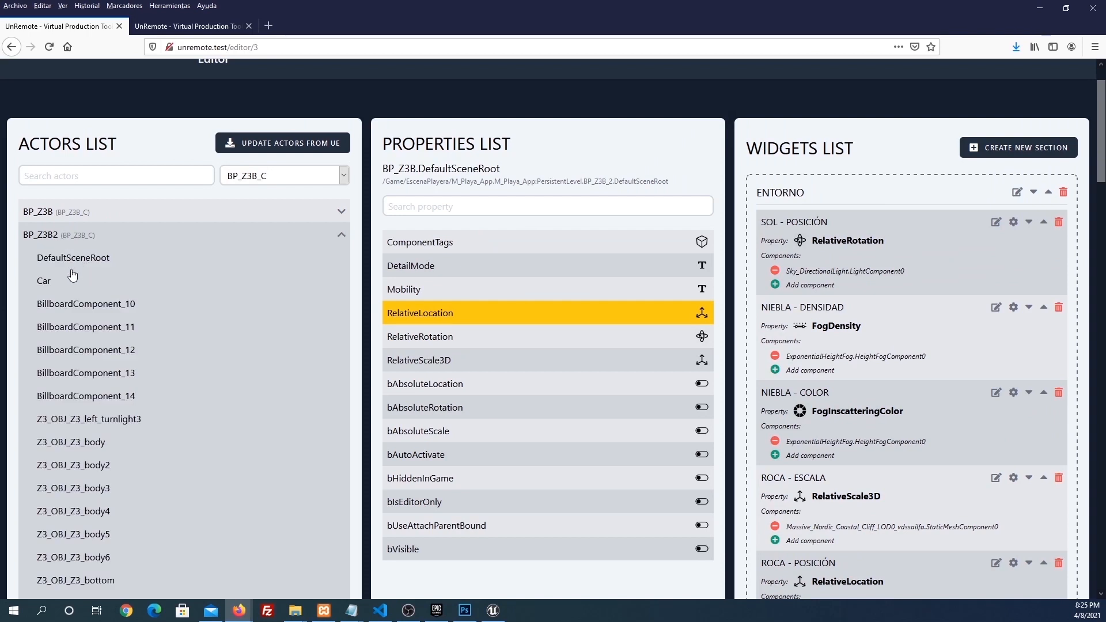
click(67, 257)
click(449, 313)
scroll(963, 465, down, 1)
scroll(962, 464, down, 15)
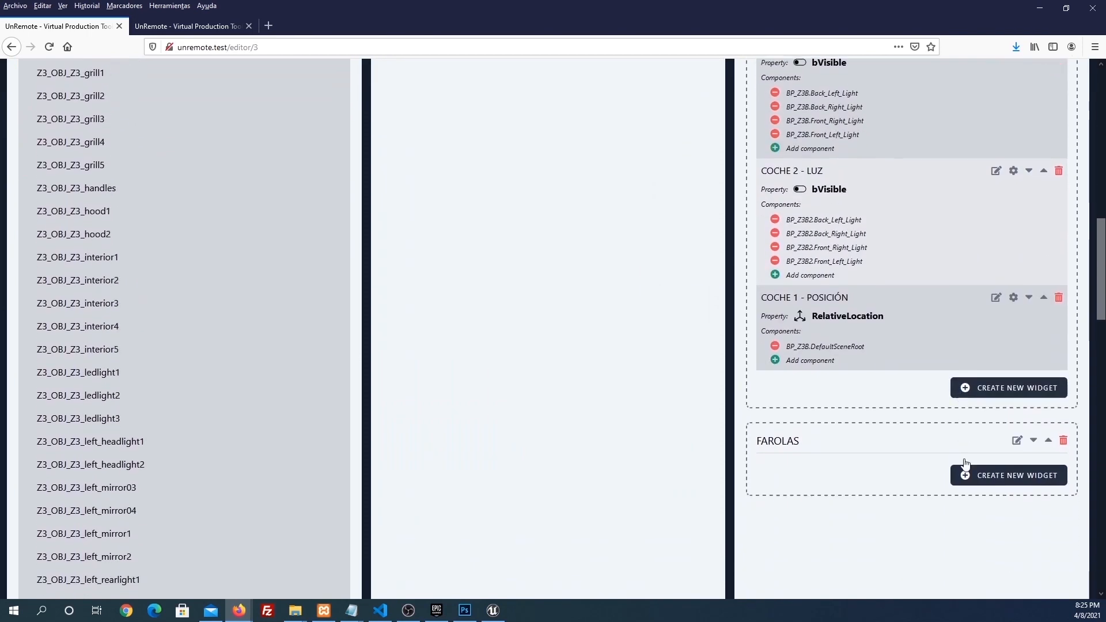
click(992, 382)
Rename the fourth COCHES widget as COCHE 4 - POSICIÓN and move the COCHE 1 - POSICIÓN widget above COCHE 2 - LUZ
click(995, 371)
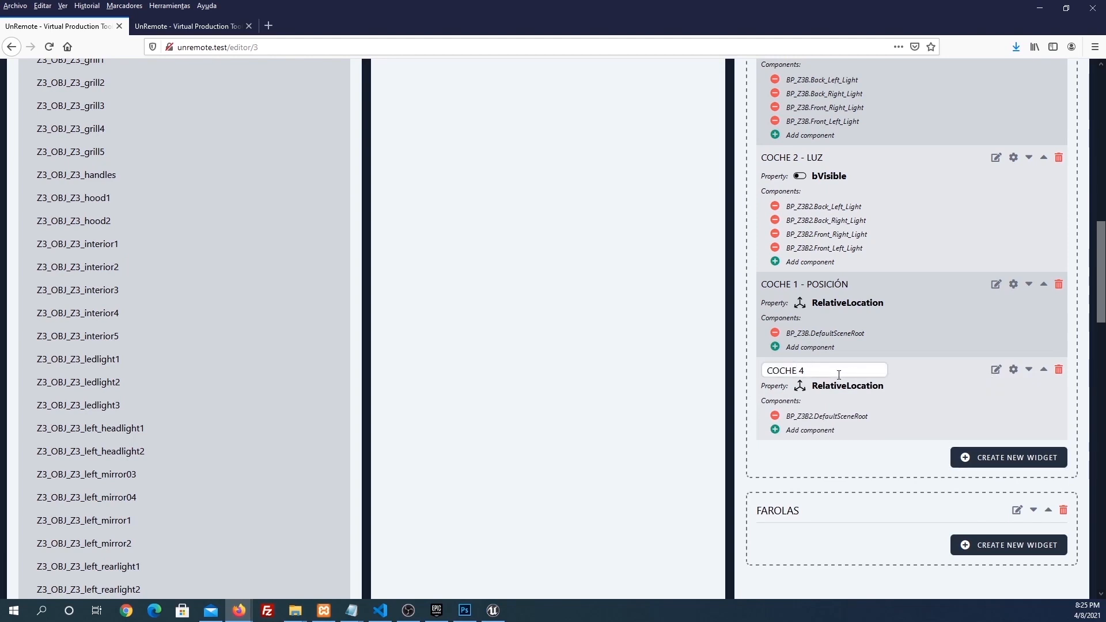
text(- posición)
key(Return)
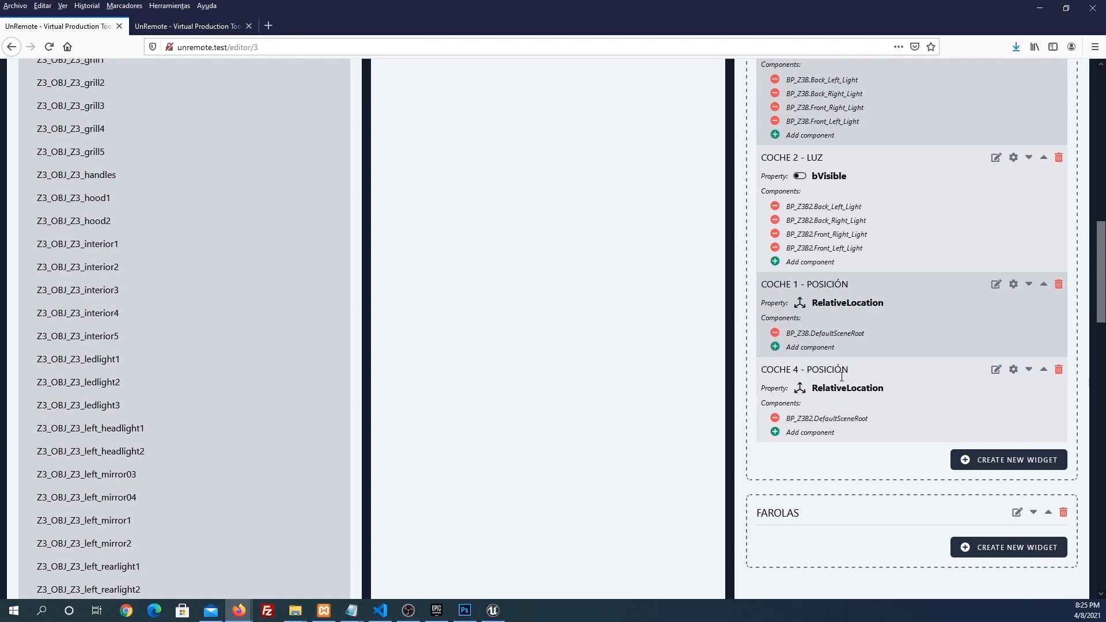
scroll(852, 292, up, 2)
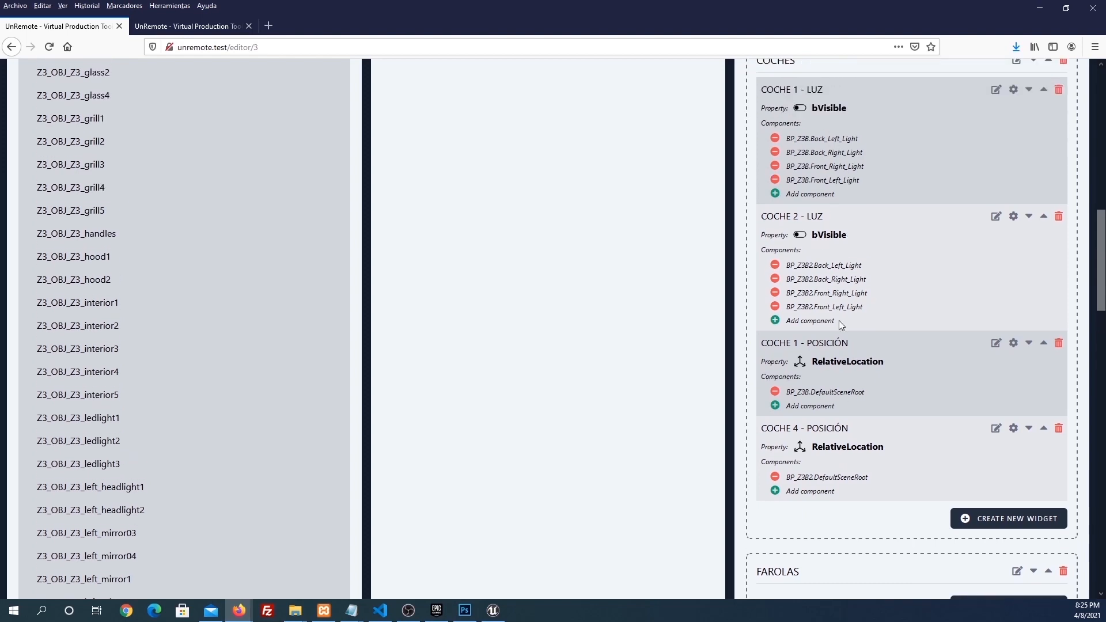
click(1043, 344)
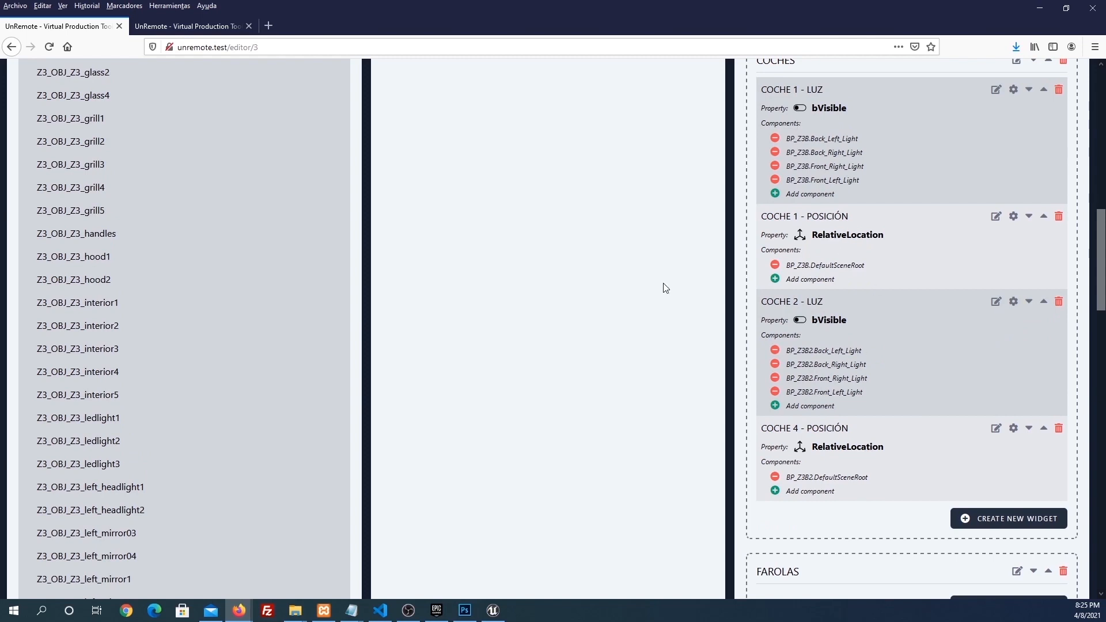
Switch to the project's dashboard page, reload it and show the COCHES section's widgets
scroll(190, 220, up, 15)
click(165, 27)
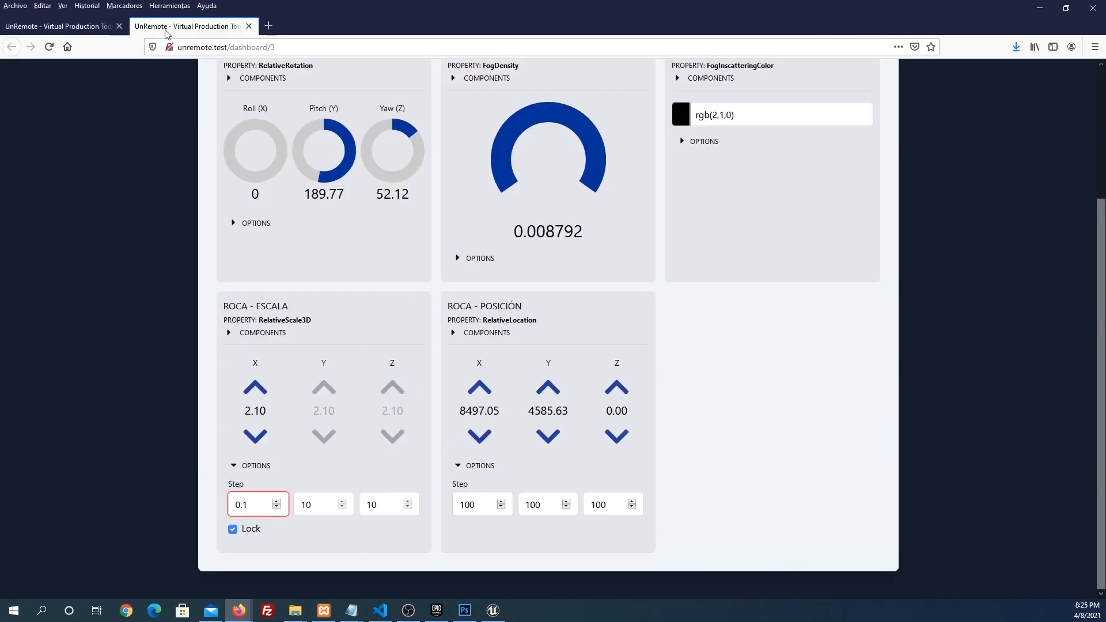
click(47, 47)
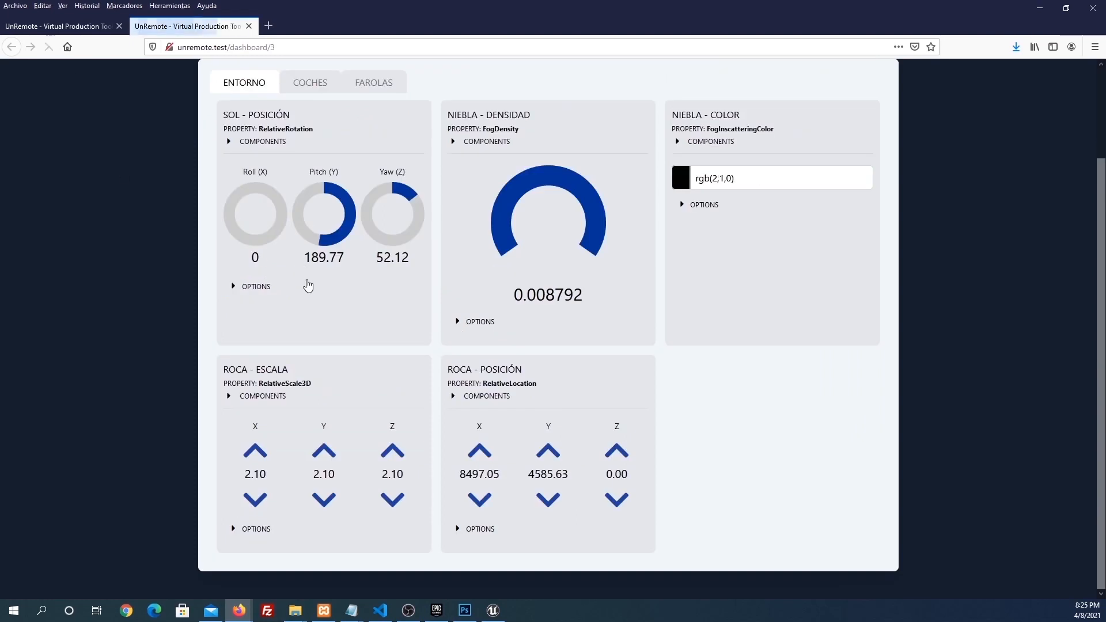
click(297, 191)
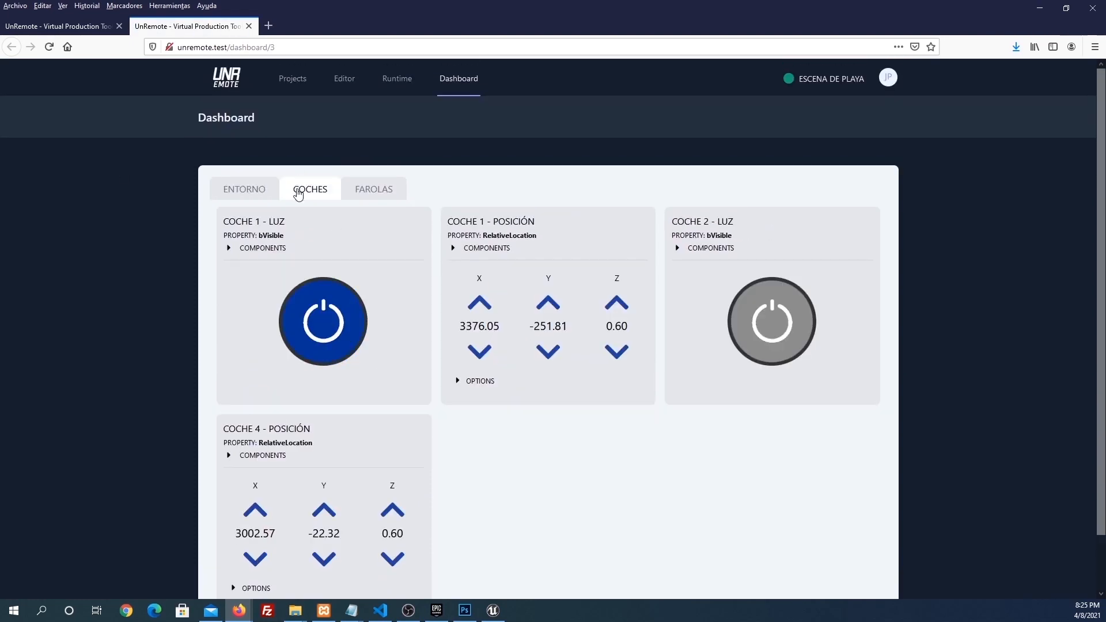
scroll(459, 491, down, 2)
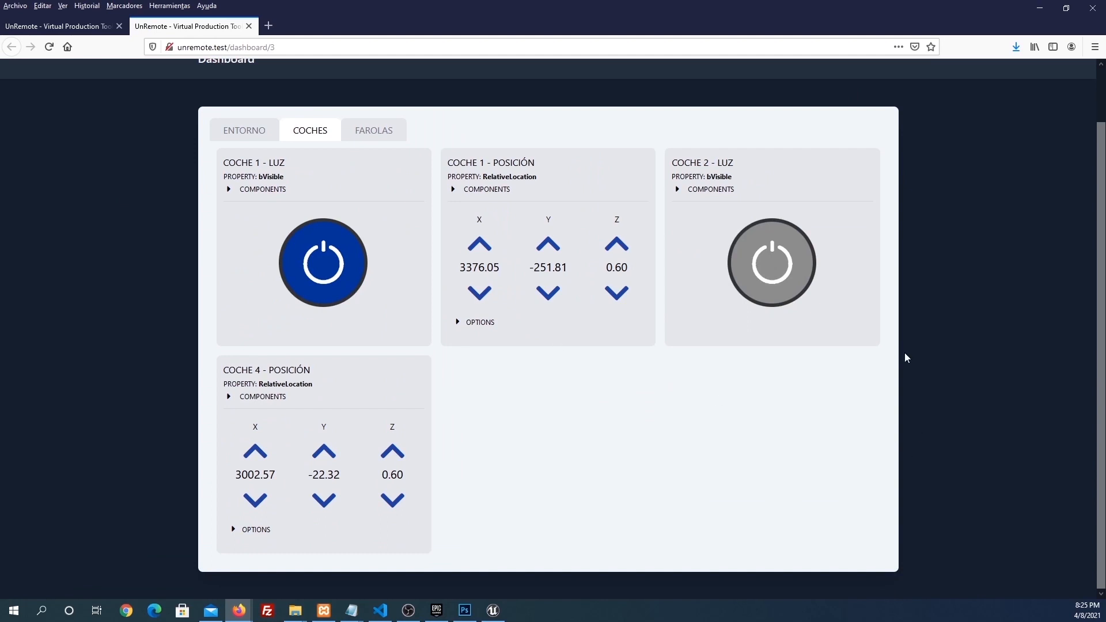
Bring the dashboard window alongside the Unreal Editor viewport and toggle COCHE 1 - LUZ off and on again
key(alt+Tab)
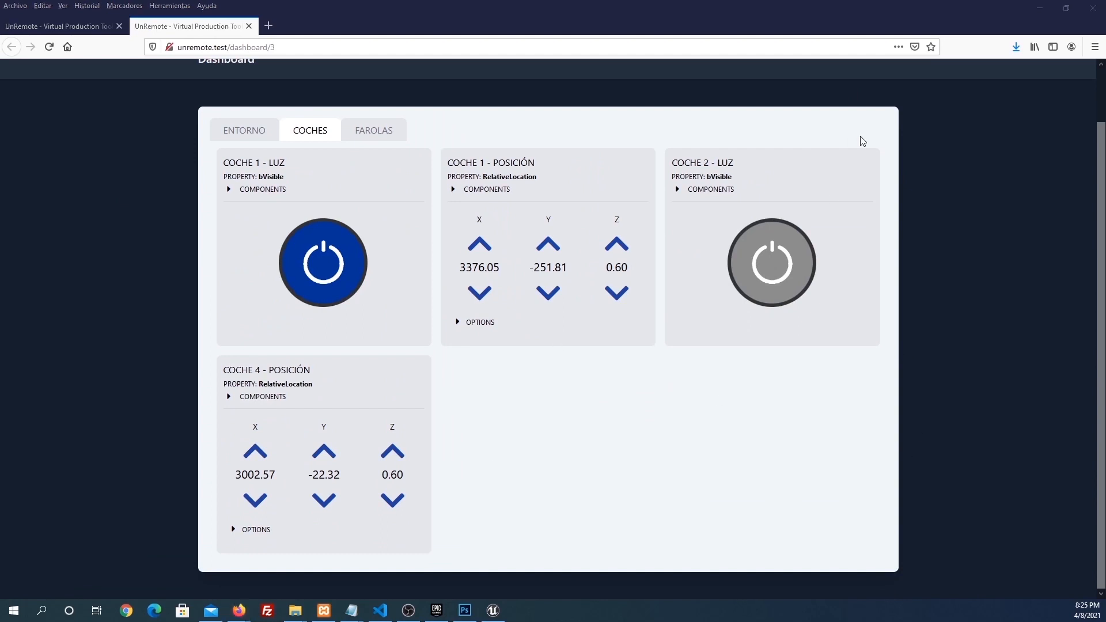
double_click(441, 9)
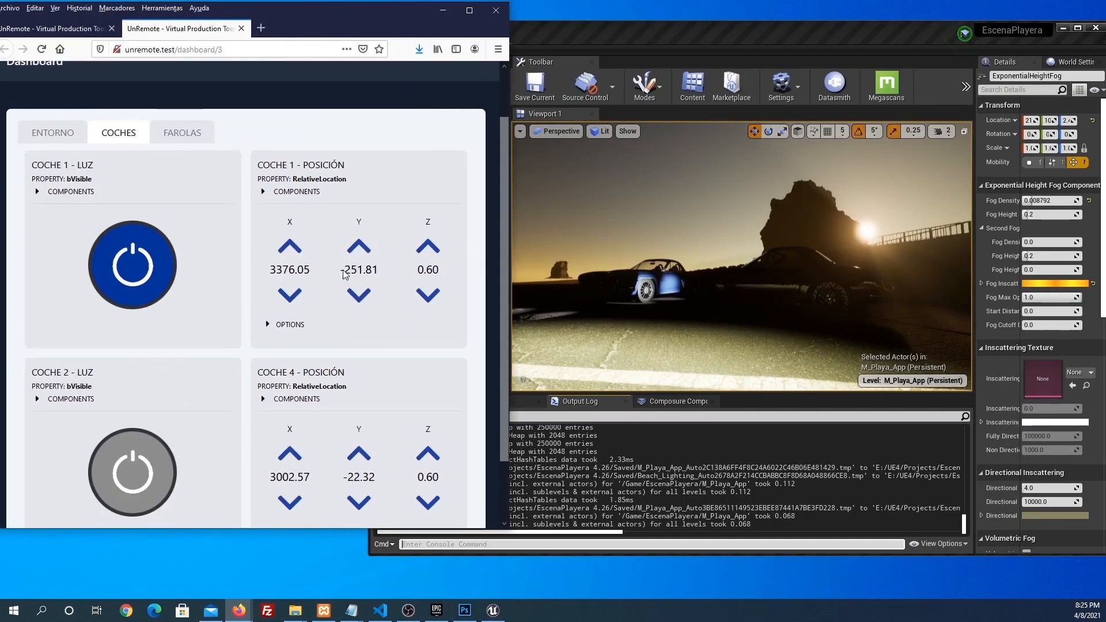
click(139, 267)
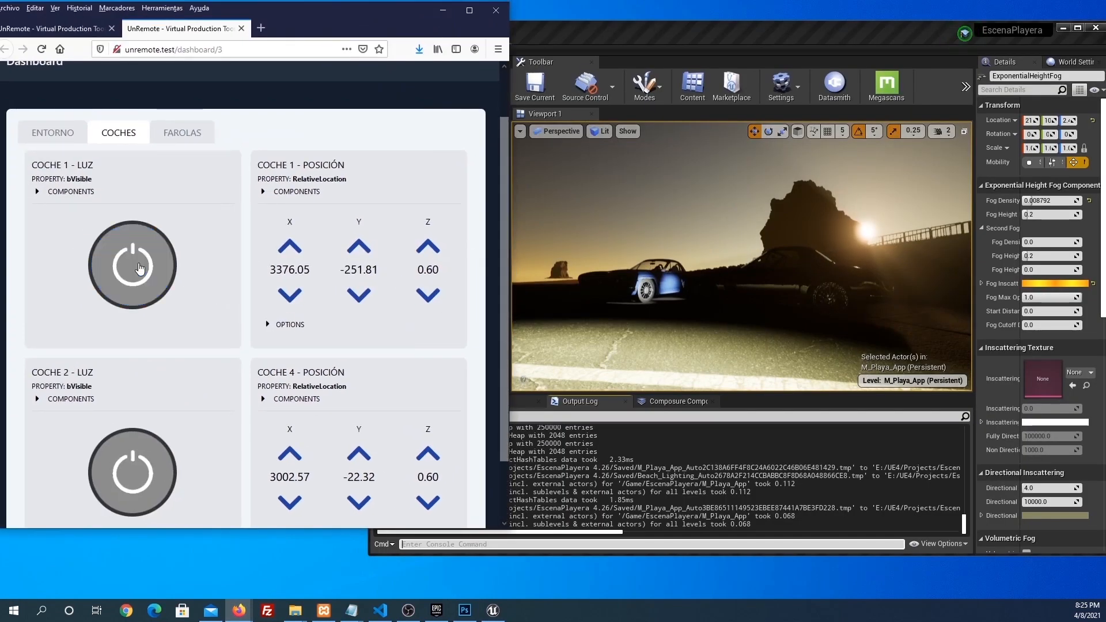
click(139, 267)
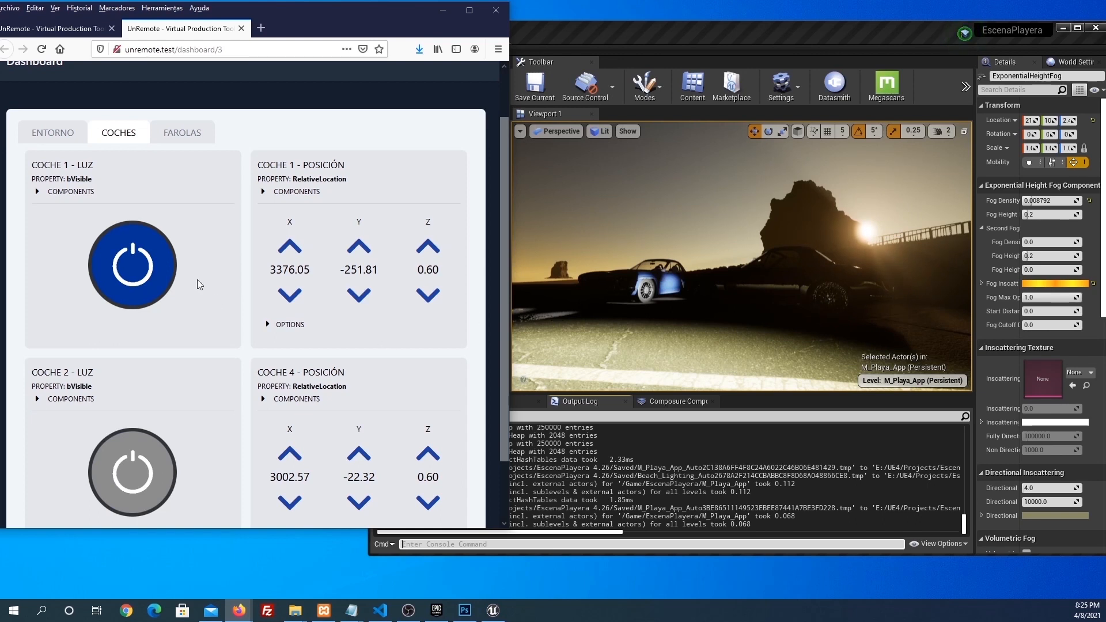
Toggle COCHE 2 - LUZ several times to test the second car's lights, leaving it on
click(140, 474)
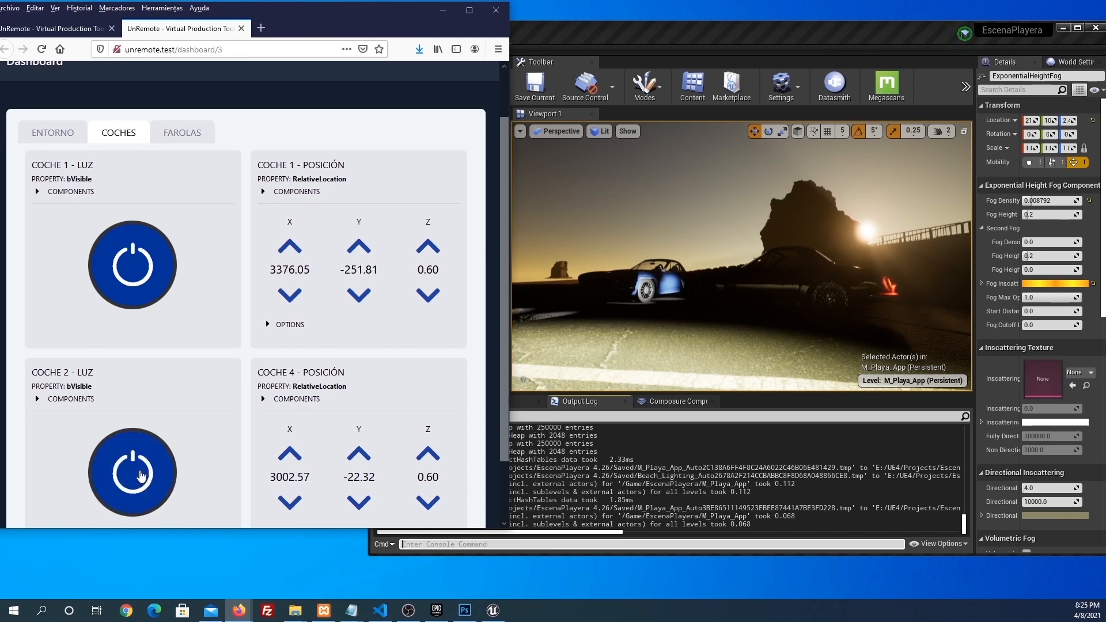
click(141, 475)
click(141, 476)
click(145, 481)
click(145, 481)
Increase the COCHE 4 - POSICIÓN widget's X to 3032.57 and its Y to 67.68
click(293, 458)
click(294, 458)
click(294, 458)
click(363, 460)
click(362, 460)
click(363, 461)
click(363, 460)
click(363, 461)
click(363, 461)
click(363, 461)
click(363, 460)
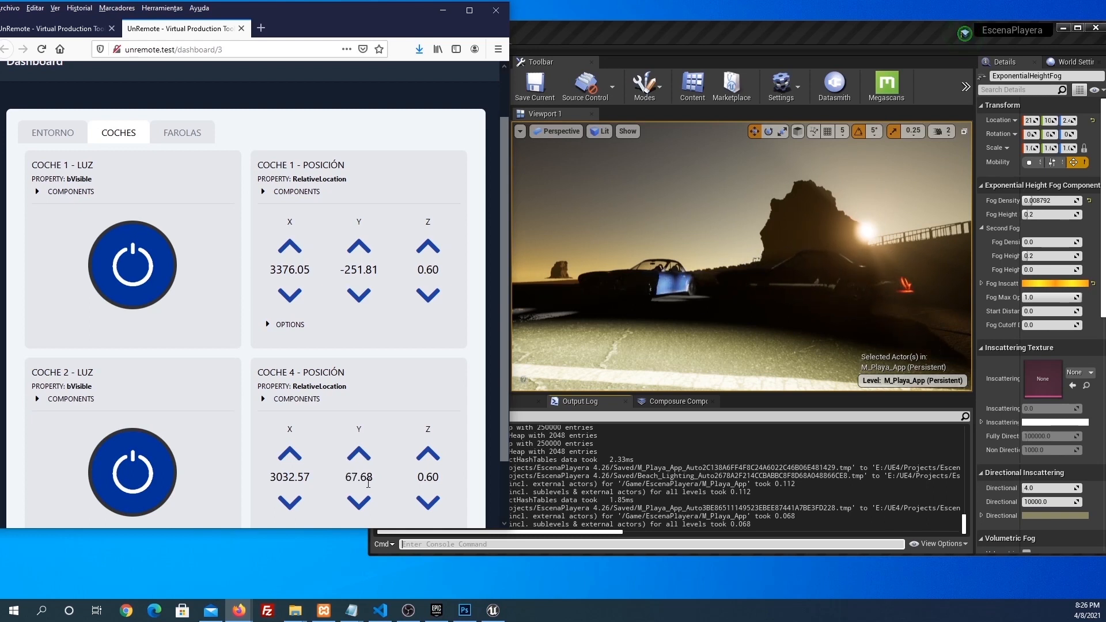
Lower the COCHE 4 - POSICIÓN widget's Y to 47.68 and its X to 3012.57
click(357, 504)
click(289, 502)
click(289, 502)
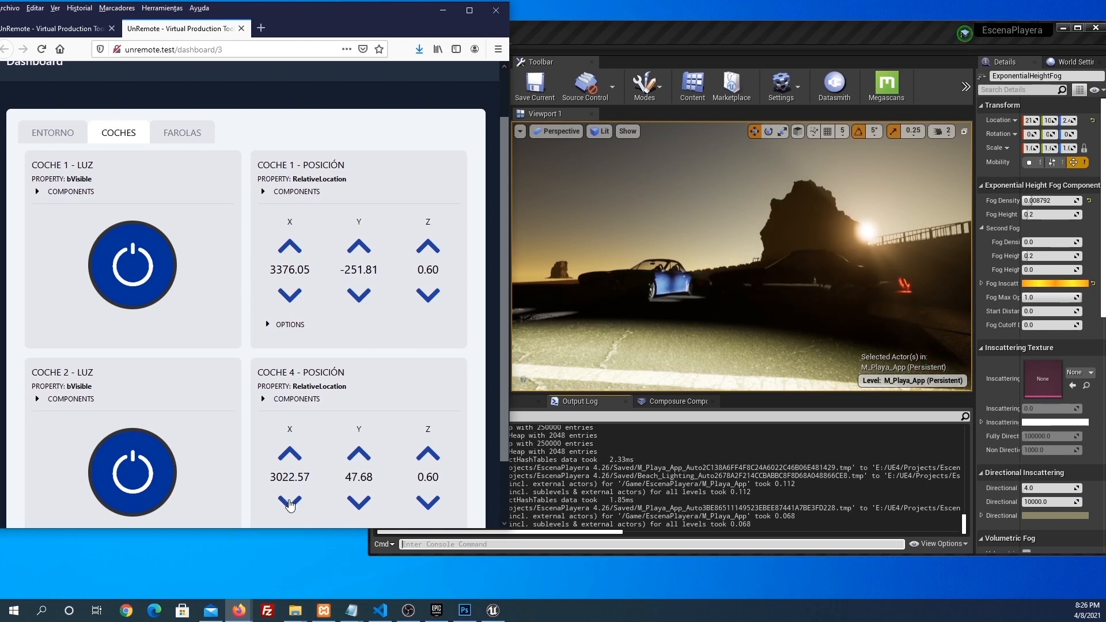
Try raising the COCHE 4 - POSICIÓN widget's Z to 20.60, and return it to 0.60
click(425, 456)
click(424, 456)
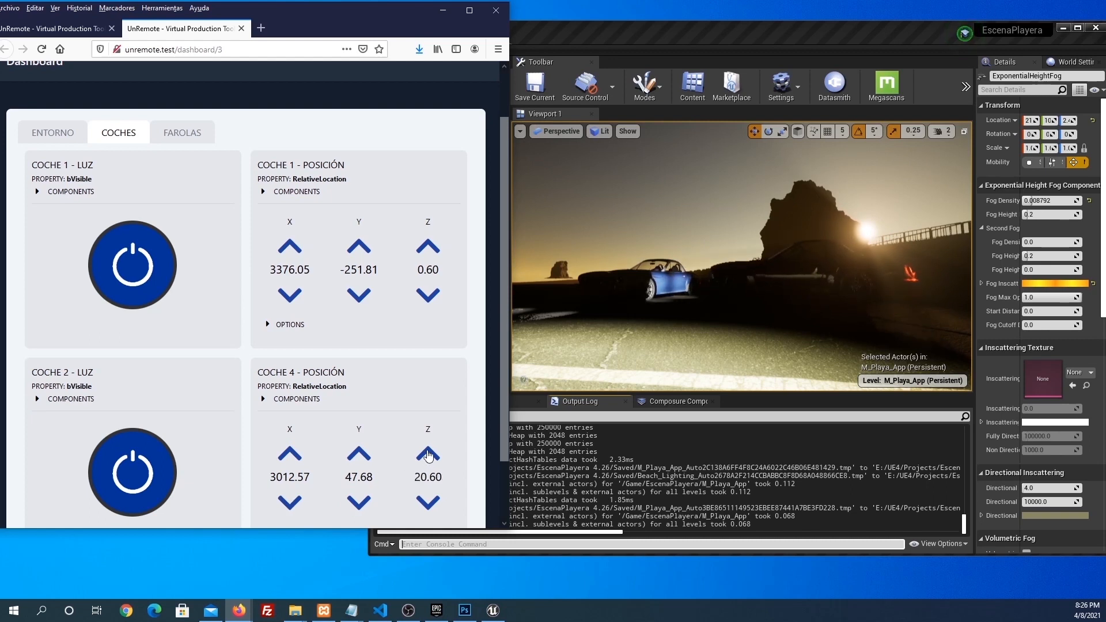
click(433, 504)
click(433, 505)
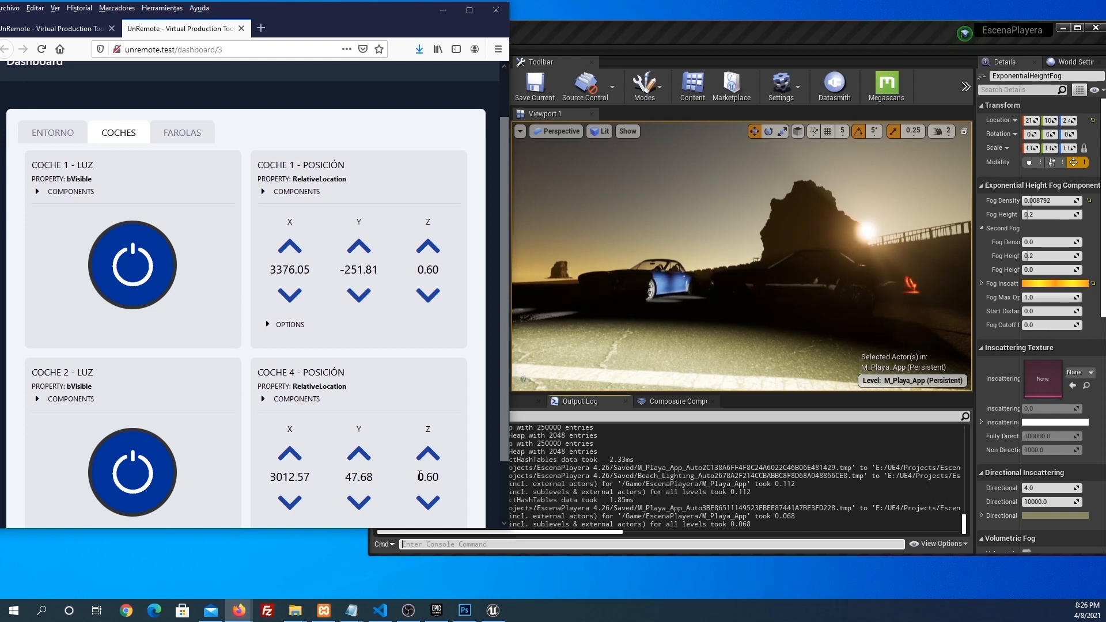
Maximize the dashboard window and show the ENTORNO section's widgets
double_click(386, 9)
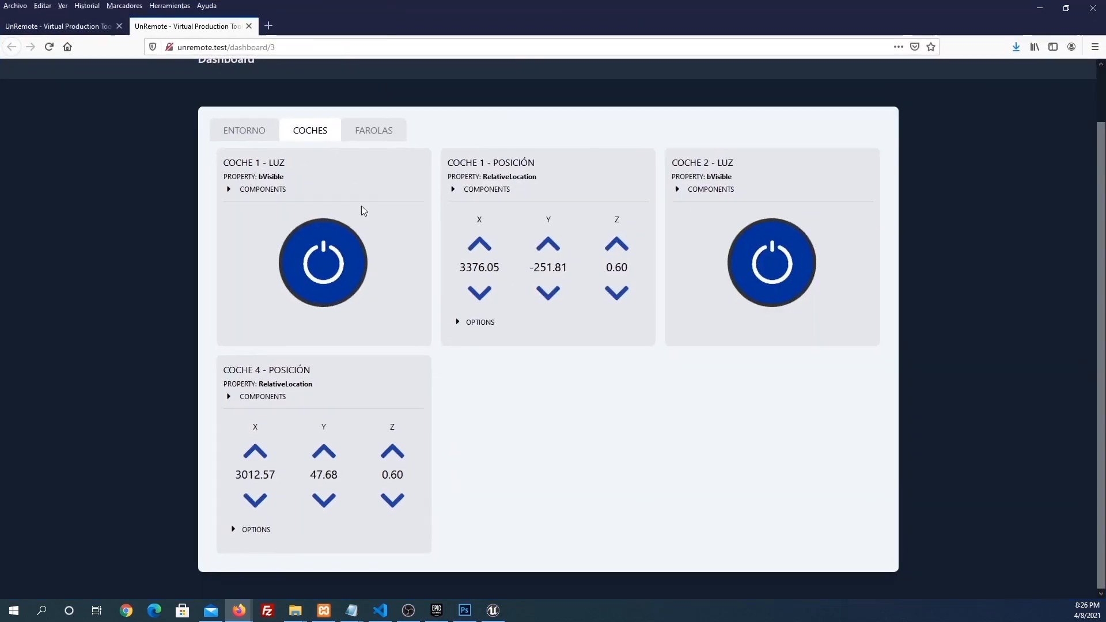
click(243, 131)
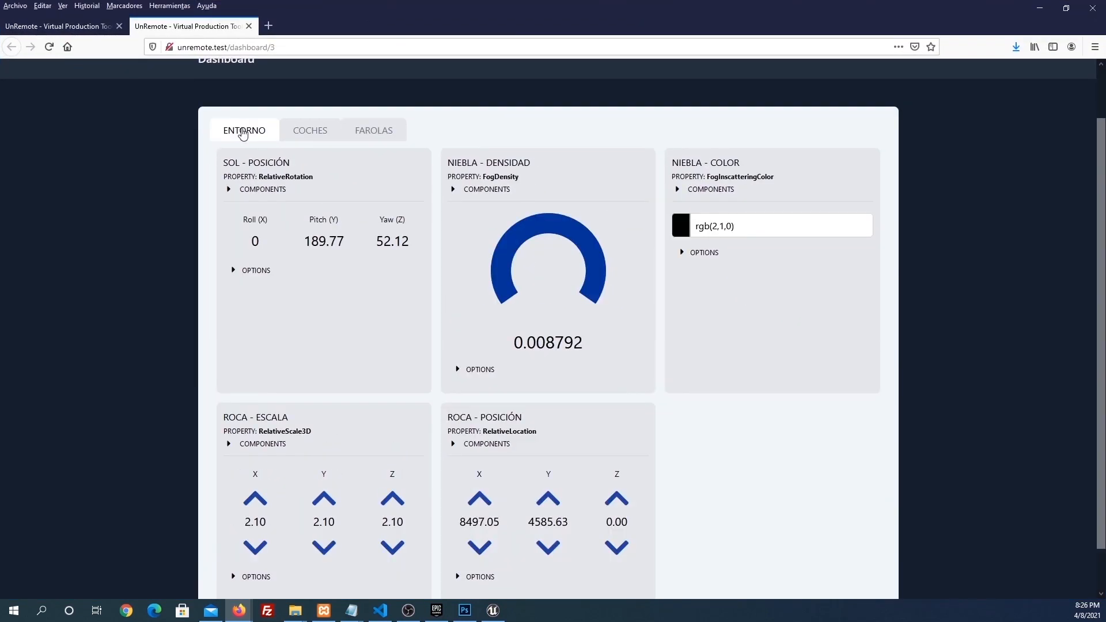
Return to the project editor, filter the actors by the BP_Farola_C class and expand BP_Farola2's components
click(82, 27)
scroll(934, 437, down, 15)
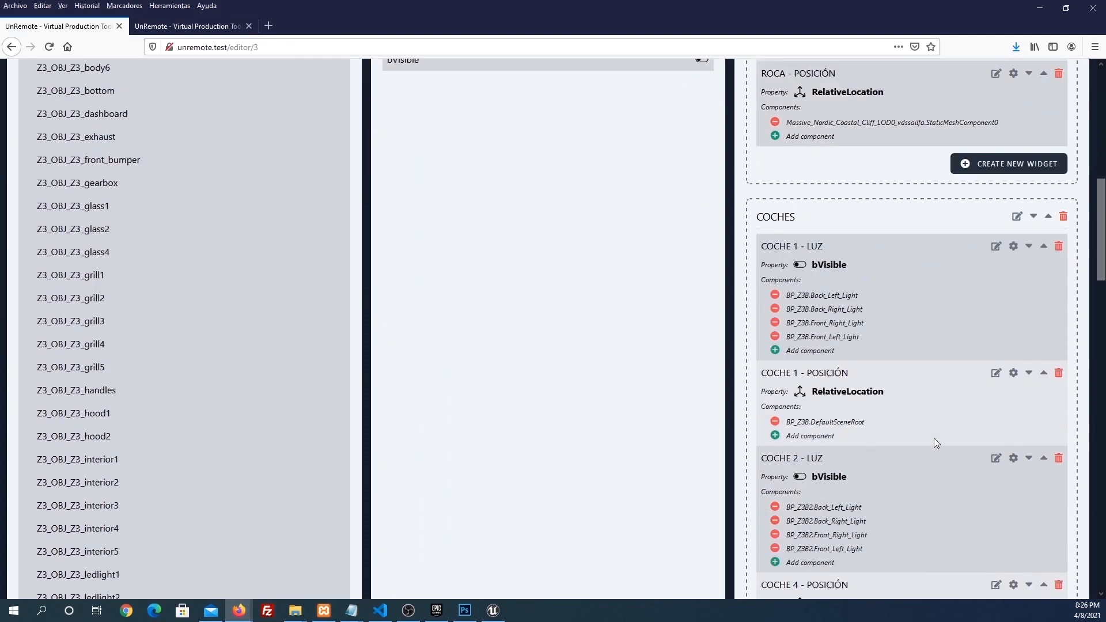
scroll(169, 316, up, 15)
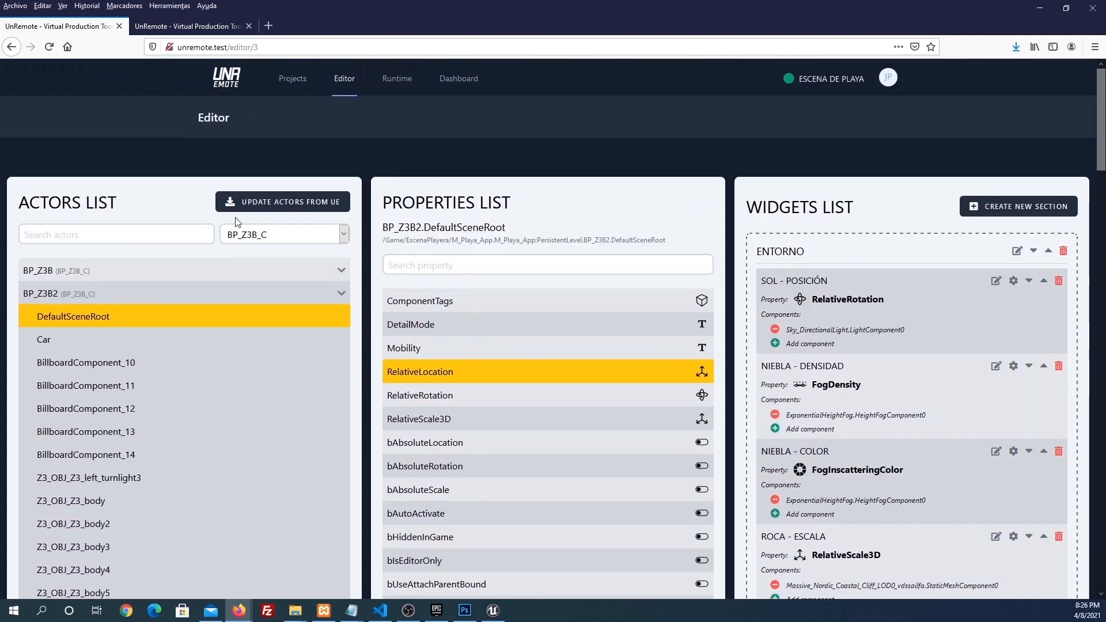
click(240, 233)
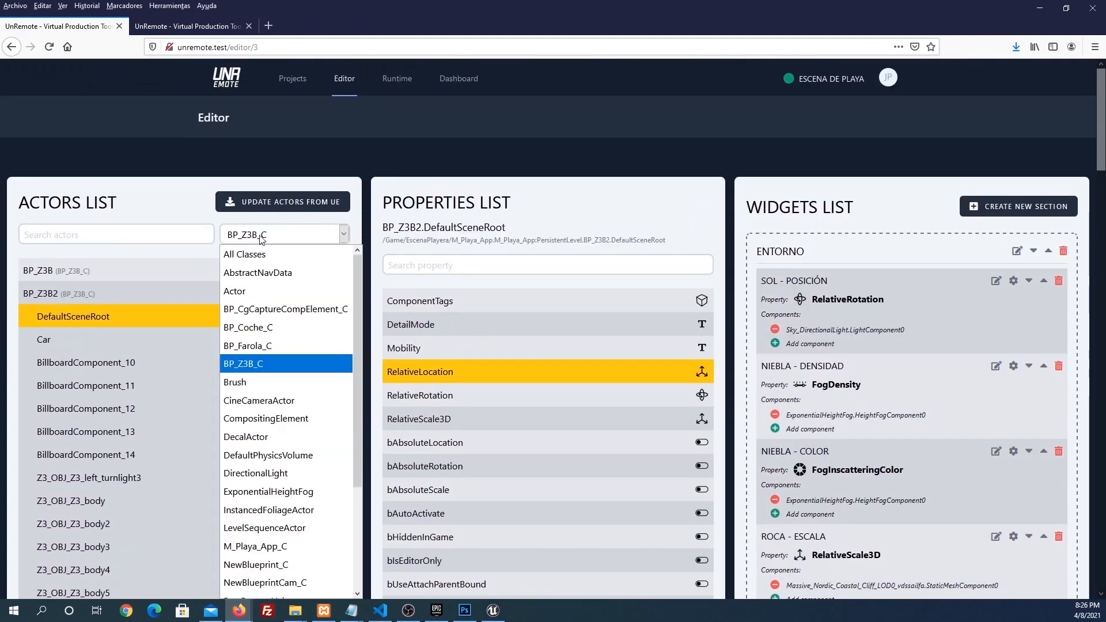
click(256, 346)
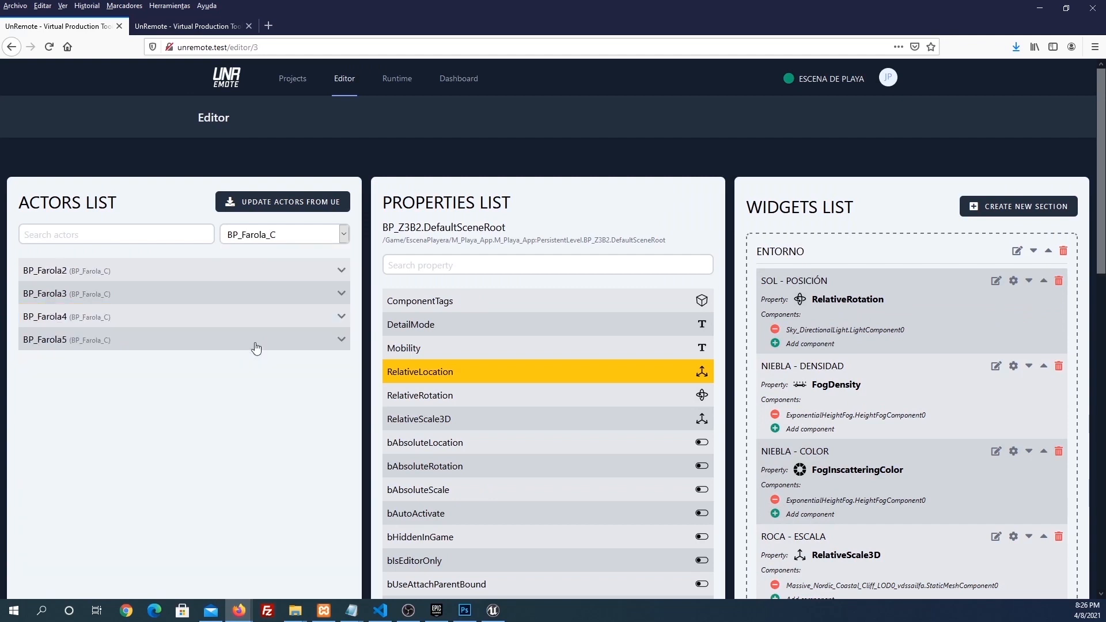
click(80, 271)
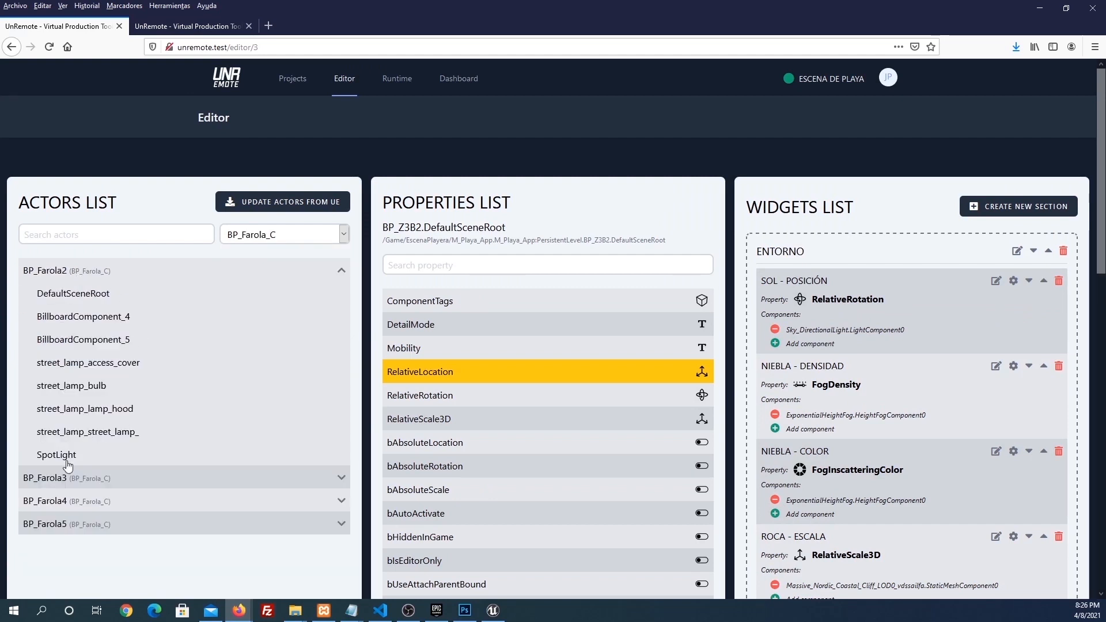
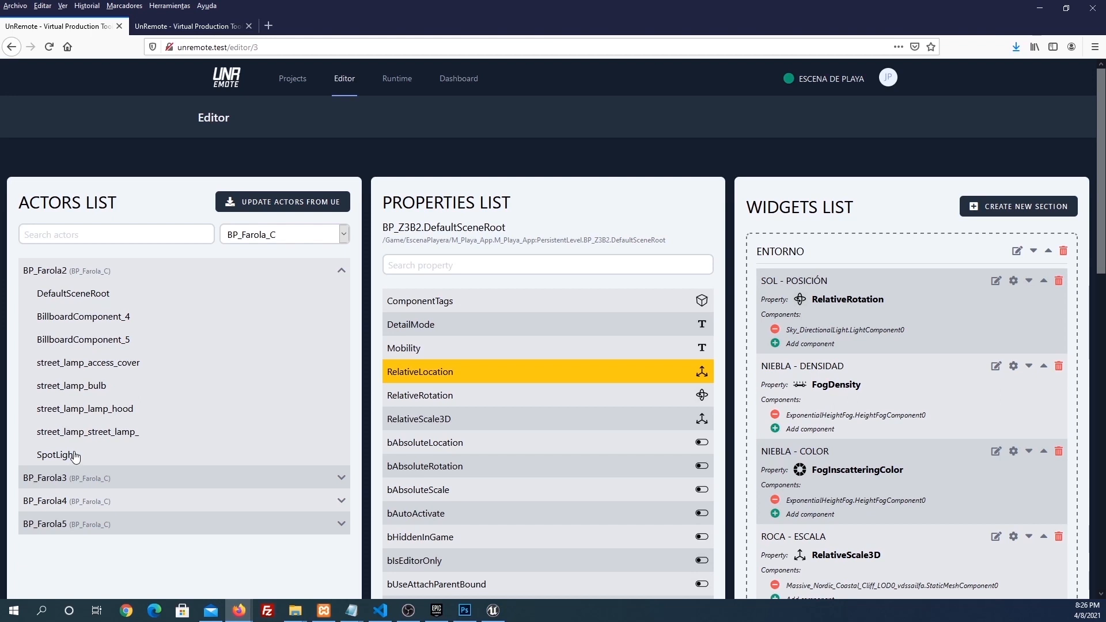
Switch to Unreal Editor, jump the viewport to camera bookmark 1 to view the street lamps, and return to the project editor
click(498, 614)
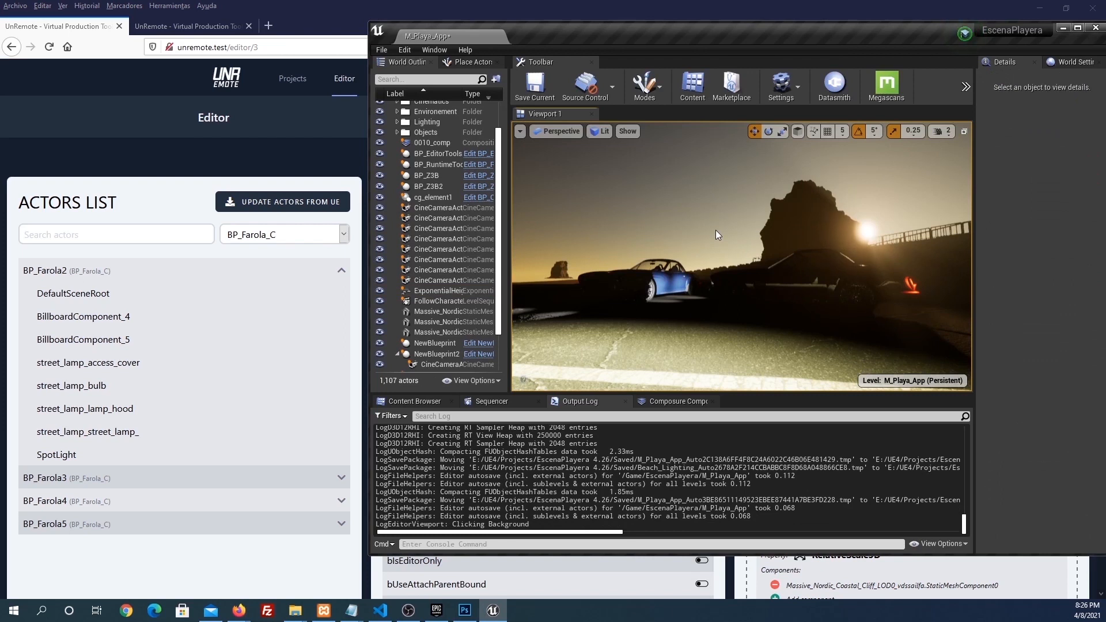
key(1)
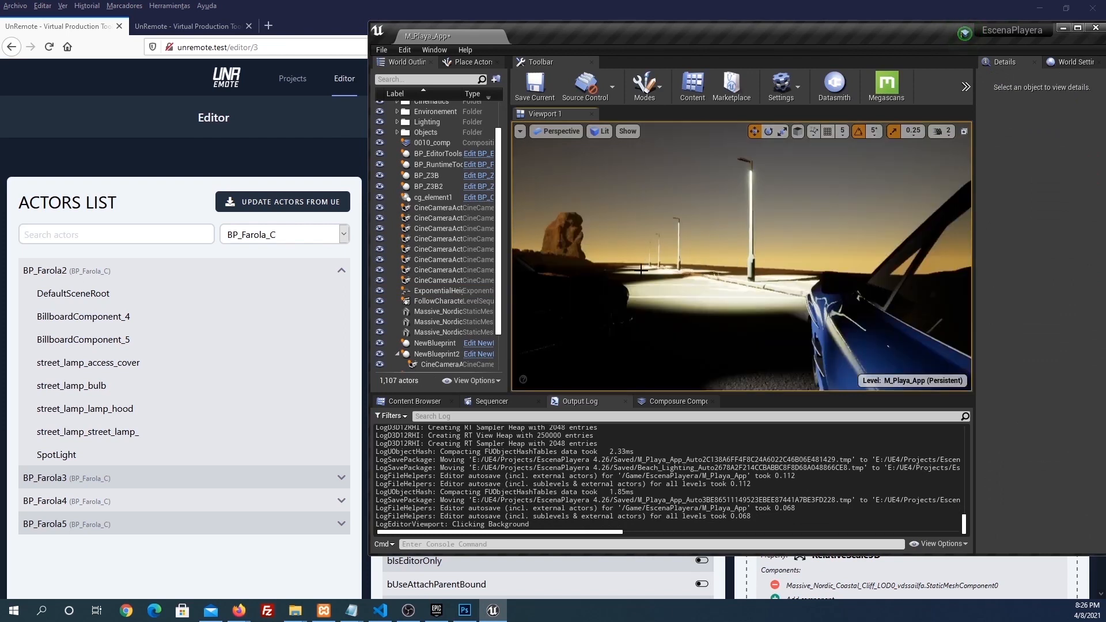
click(126, 560)
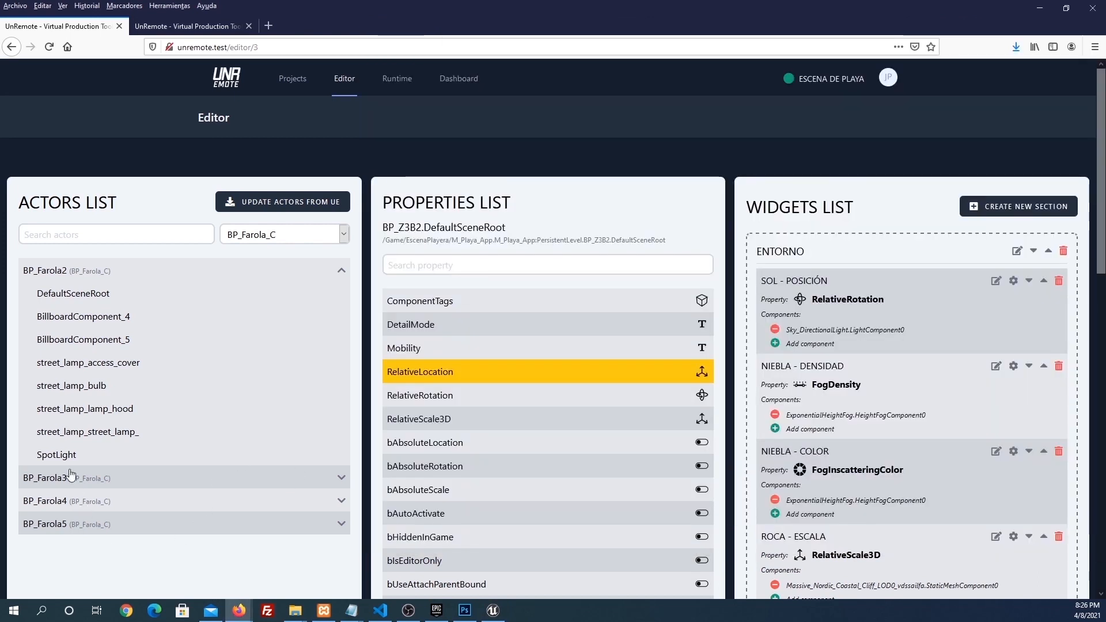
Create a widget in the FAROLAS section for the bVisible property of BP_Farola2's SpotLight
click(61, 455)
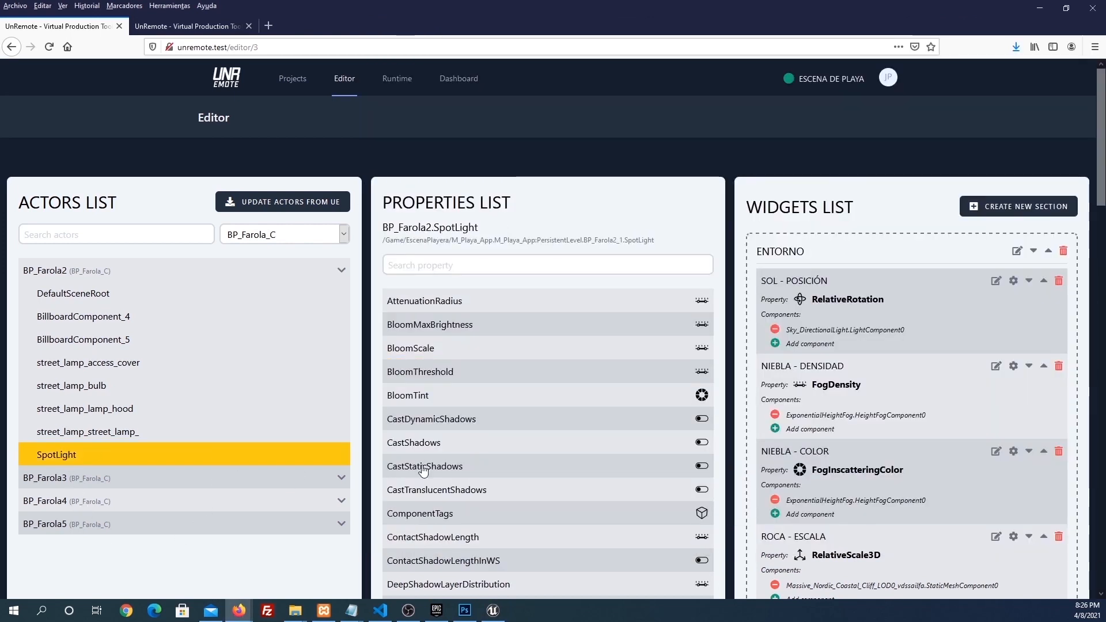
scroll(499, 426, down, 10)
scroll(499, 426, down, 15)
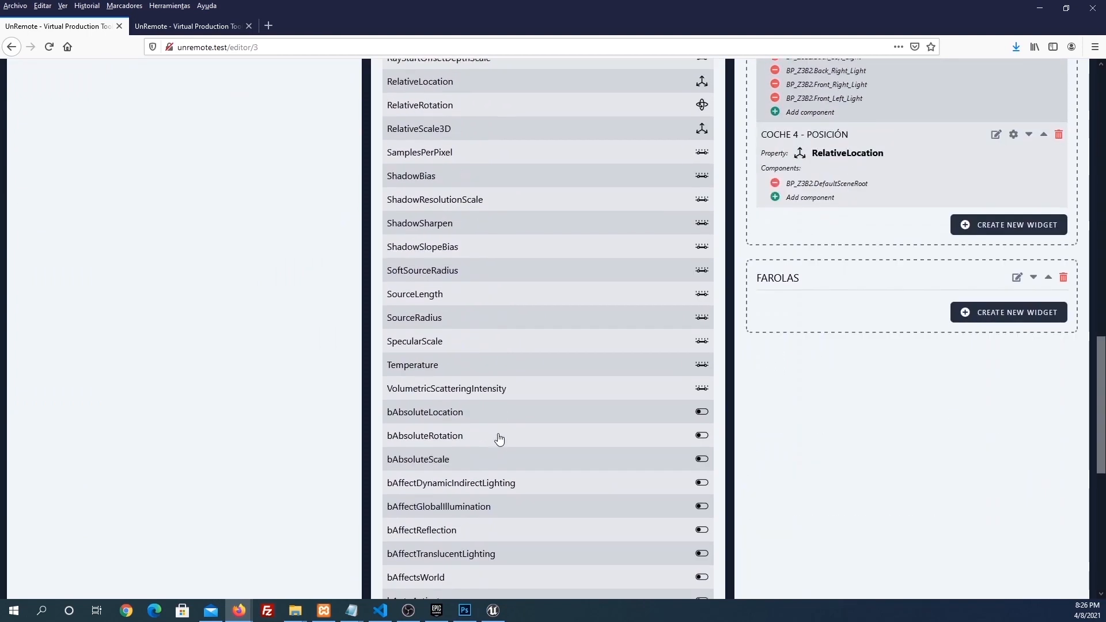
click(420, 523)
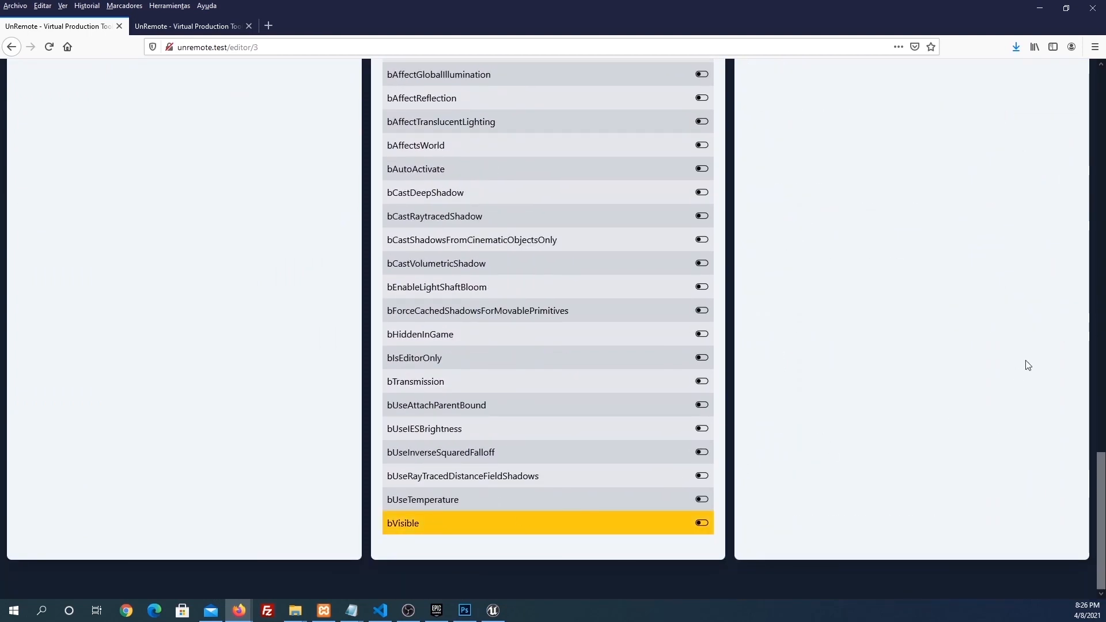
scroll(1008, 362, down, 1)
click(1012, 410)
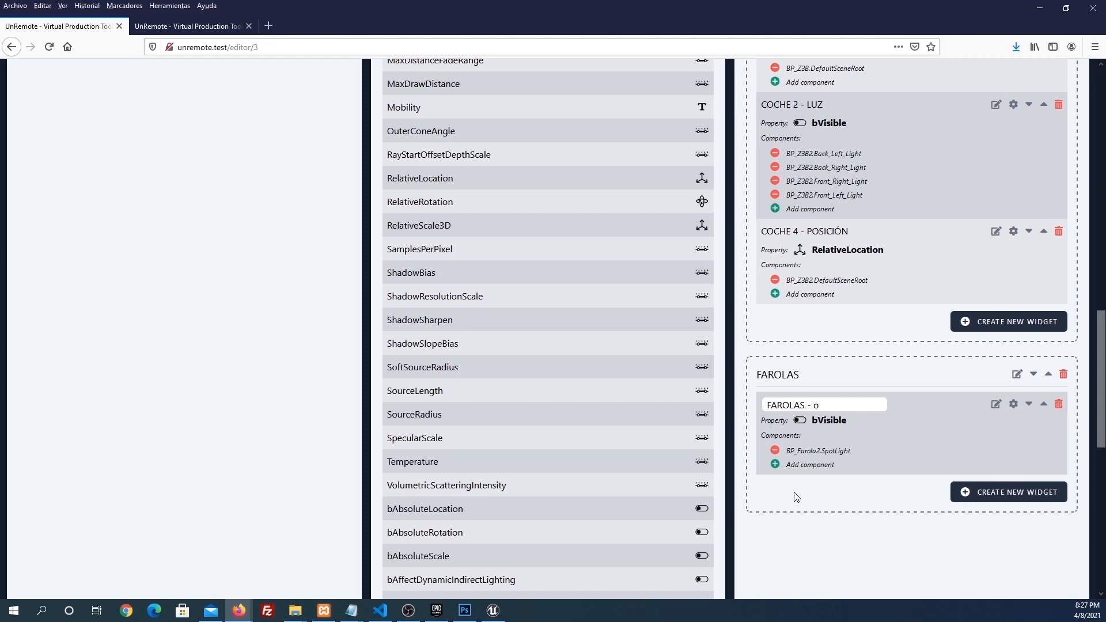
Name the FAROLAS section's bVisible widget FAROLAS - ON/OFF
key(Return)
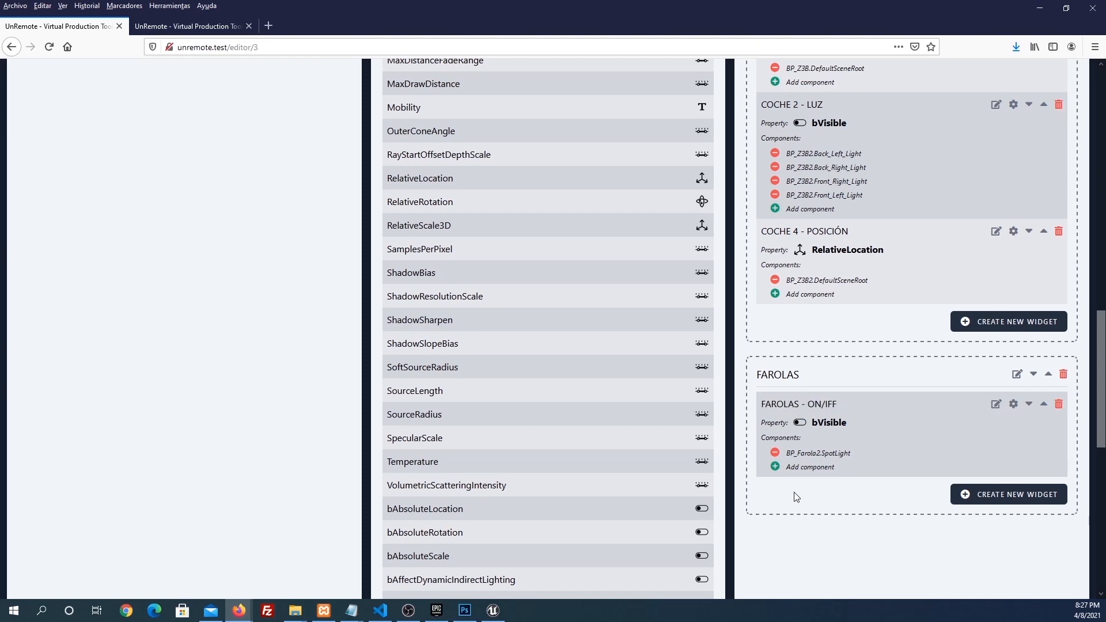
click(995, 407)
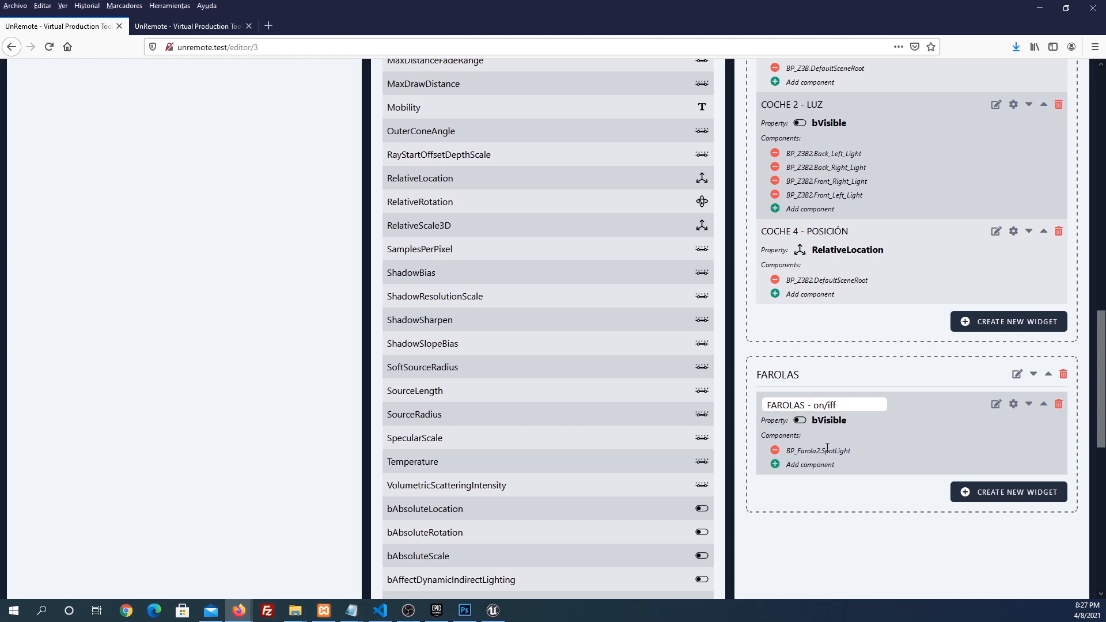
key(BackSpace)
text(o)
key(Return)
Reload the dashboard, show its FAROLAS section and switch off the FAROLAS - ON/OFF widget
click(187, 26)
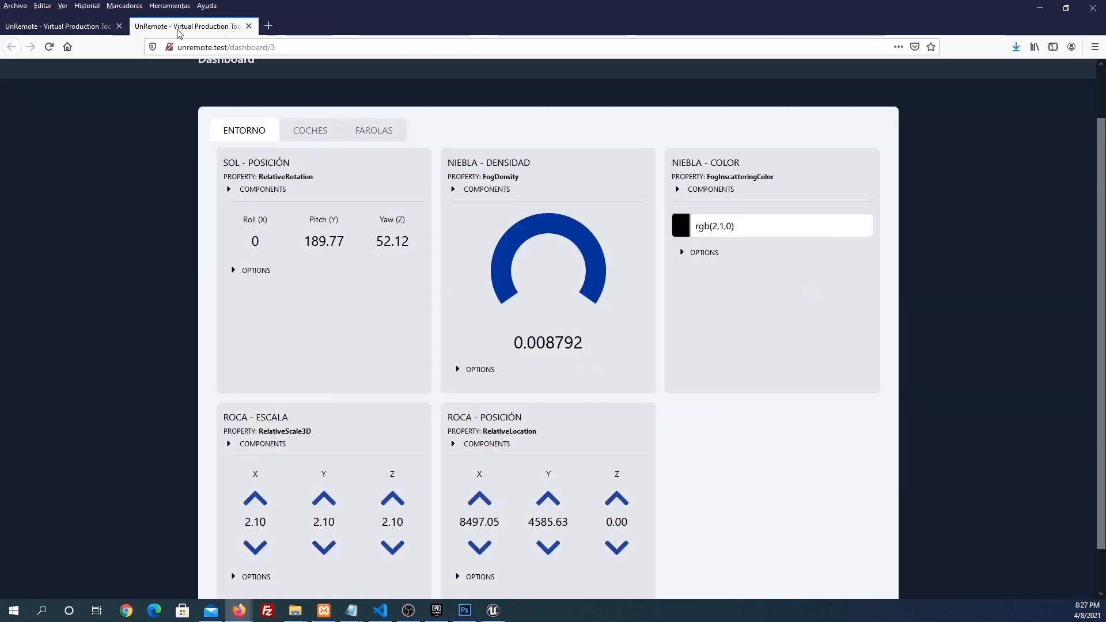
click(50, 46)
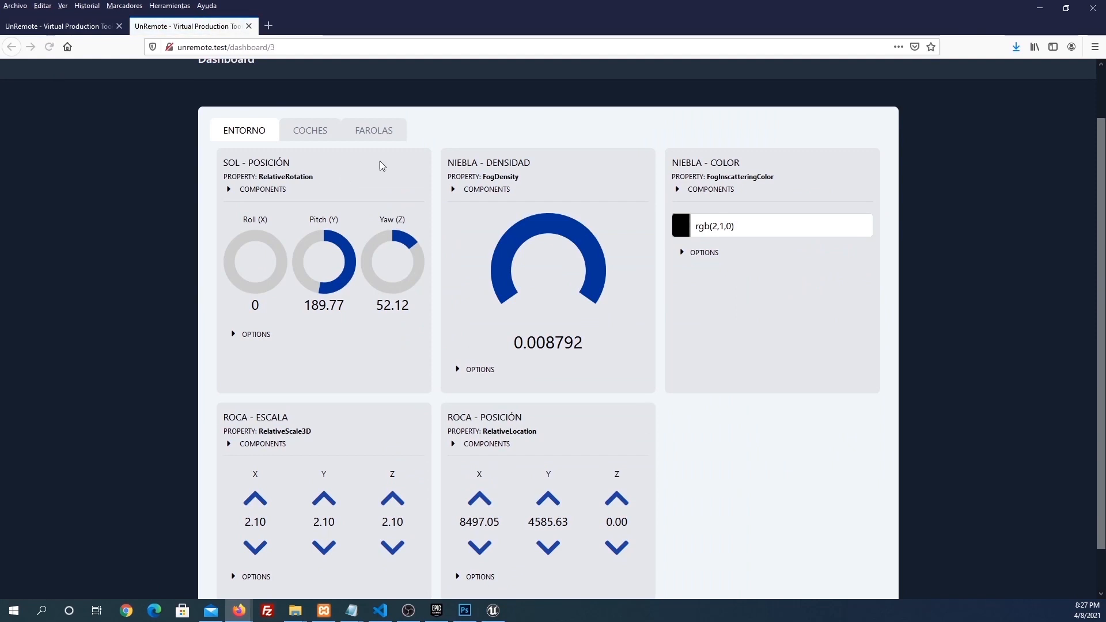
click(374, 131)
key(alt+Tab)
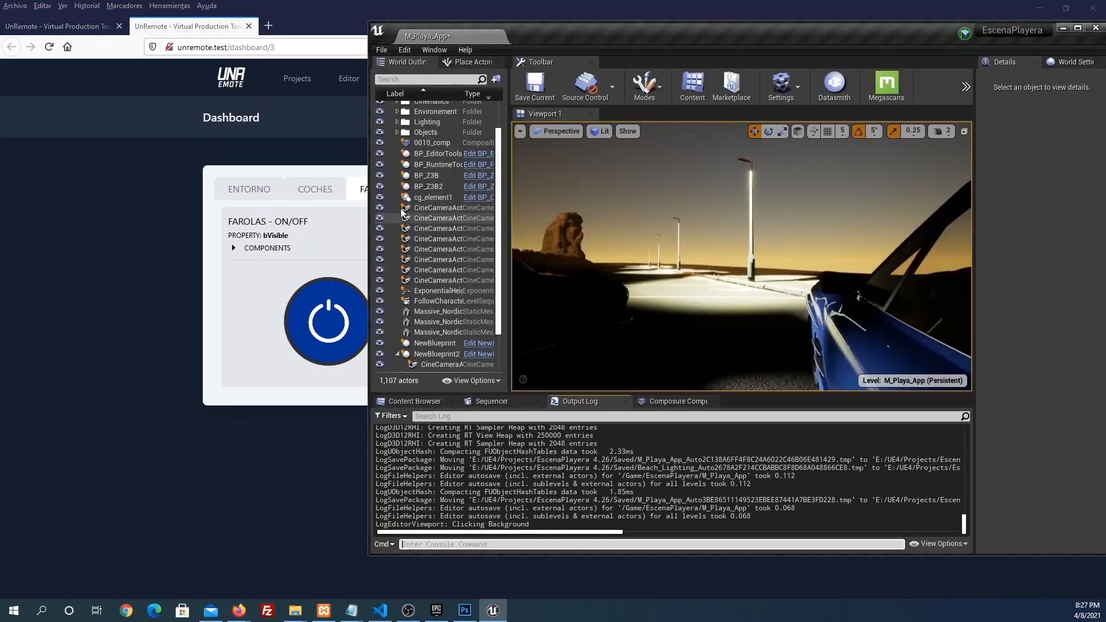
click(339, 310)
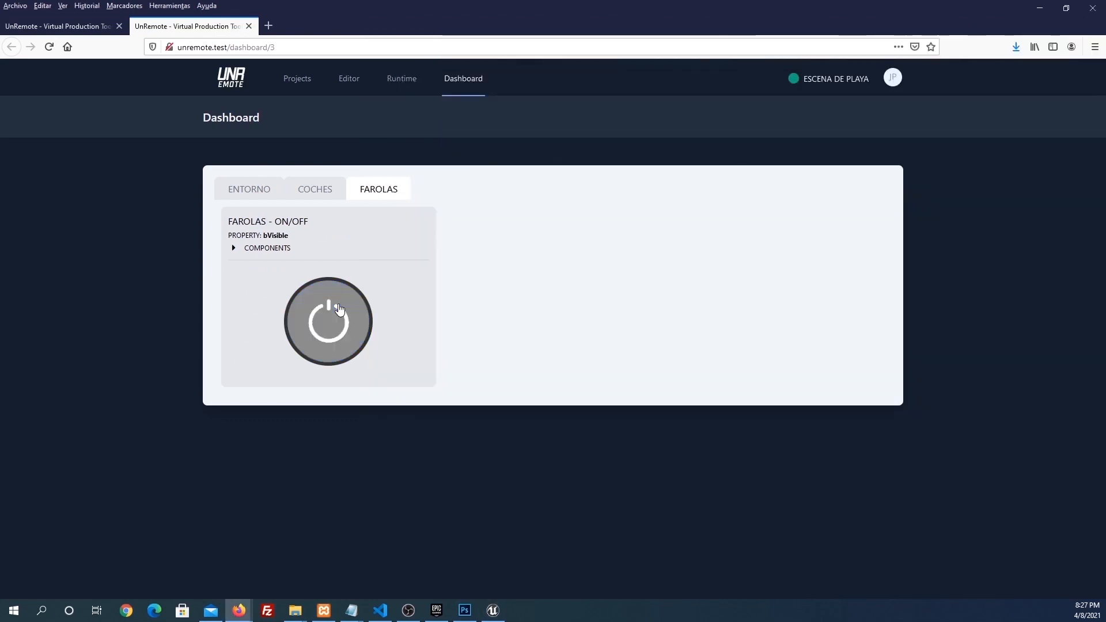
Restore the dashboard window beside Unreal's viewport and toggle the FAROLAS - ON/OFF widget repeatedly to test the lamp, then maximize the window again
double_click(451, 10)
click(161, 322)
click(161, 322)
click(161, 322)
click(161, 323)
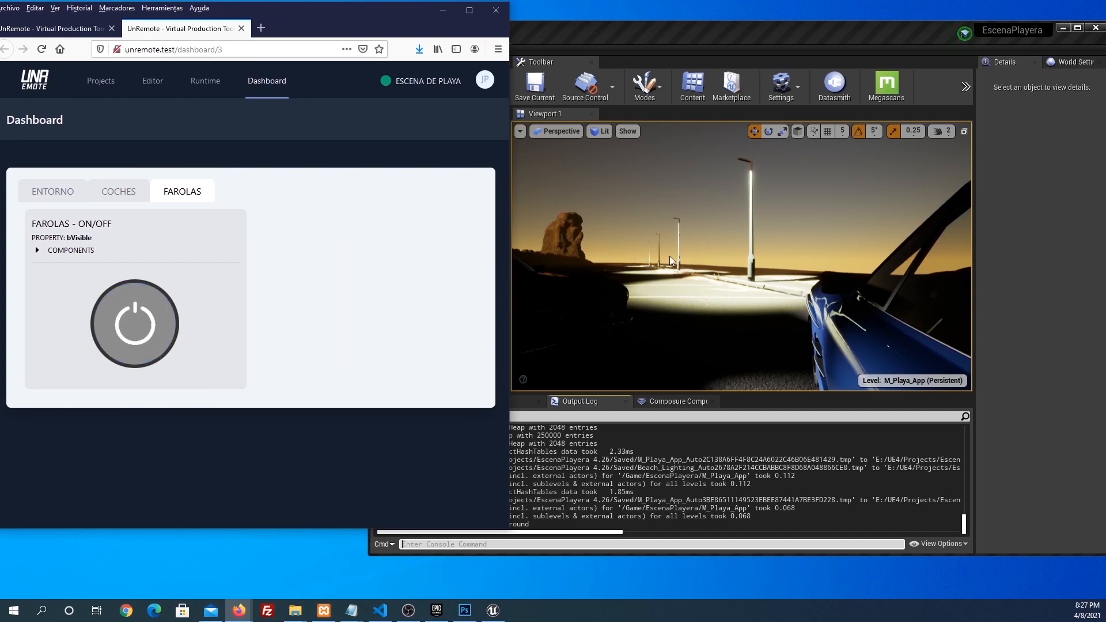
click(191, 326)
double_click(386, 11)
Create a FAROLAS section widget in the editor for the SpotLight's LightColor property and name it FAROLAS - COLOR
click(51, 26)
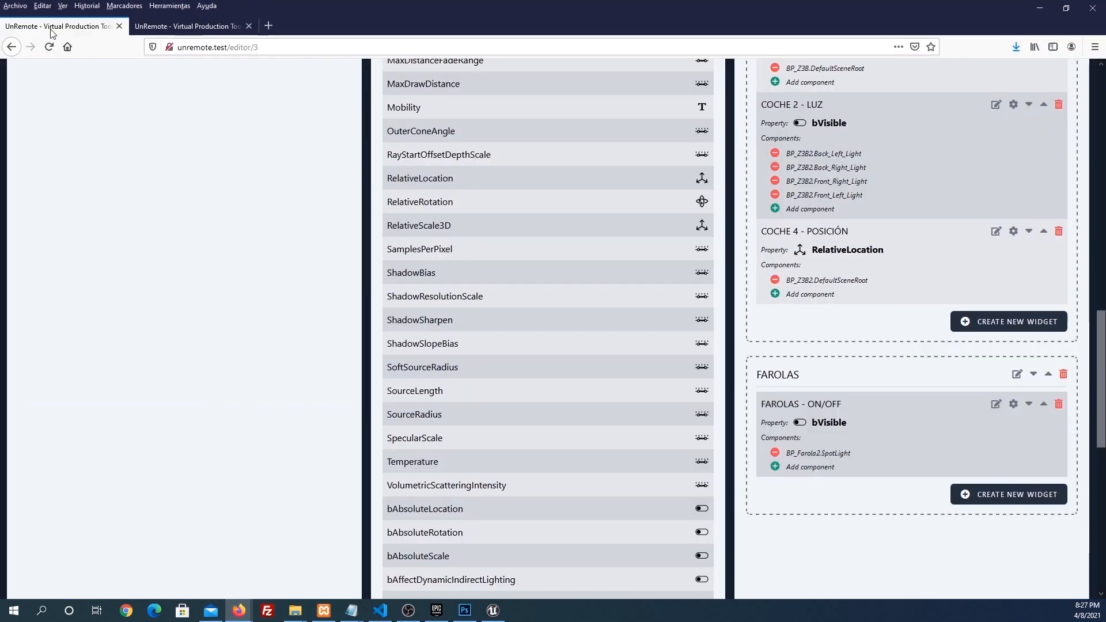
scroll(207, 364, up, 8)
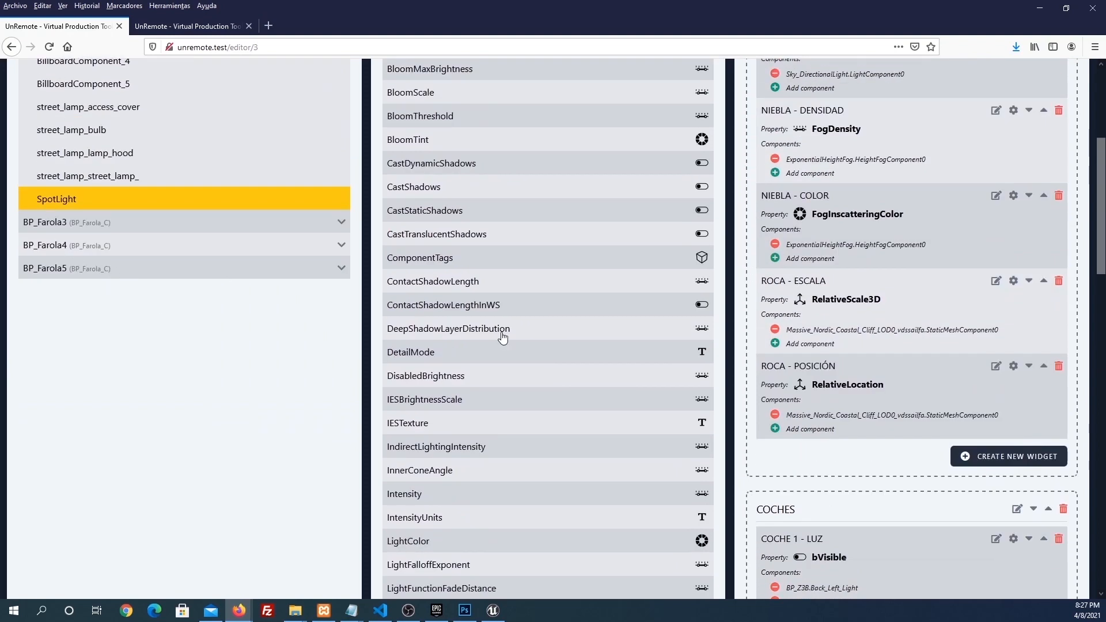
scroll(500, 334, down, 1)
scroll(447, 429, down, 1)
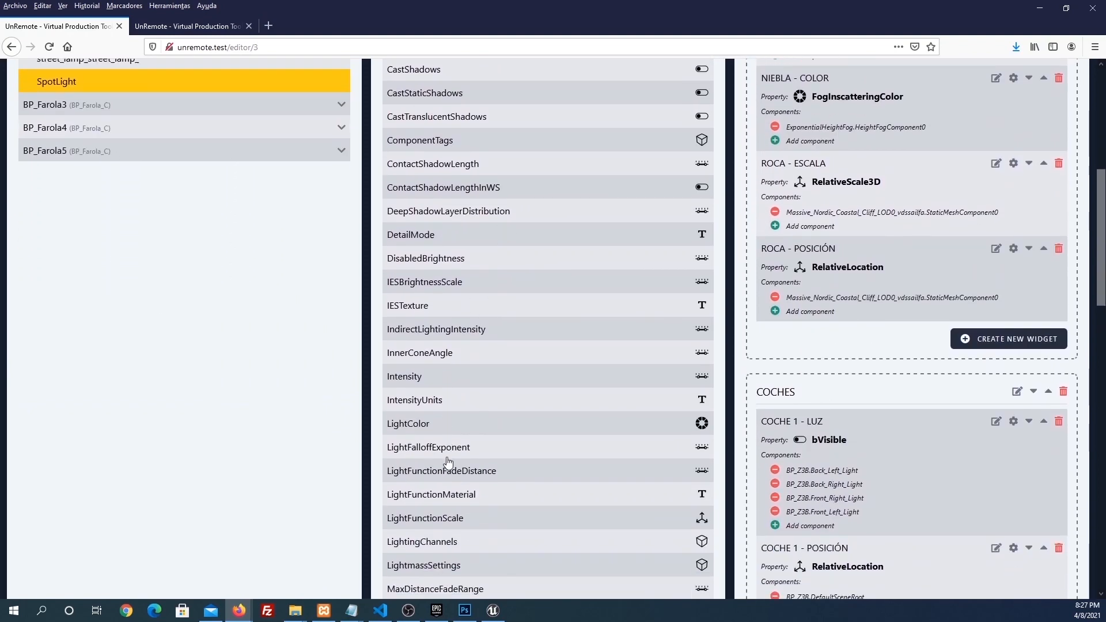
click(403, 423)
scroll(863, 412, down, 12)
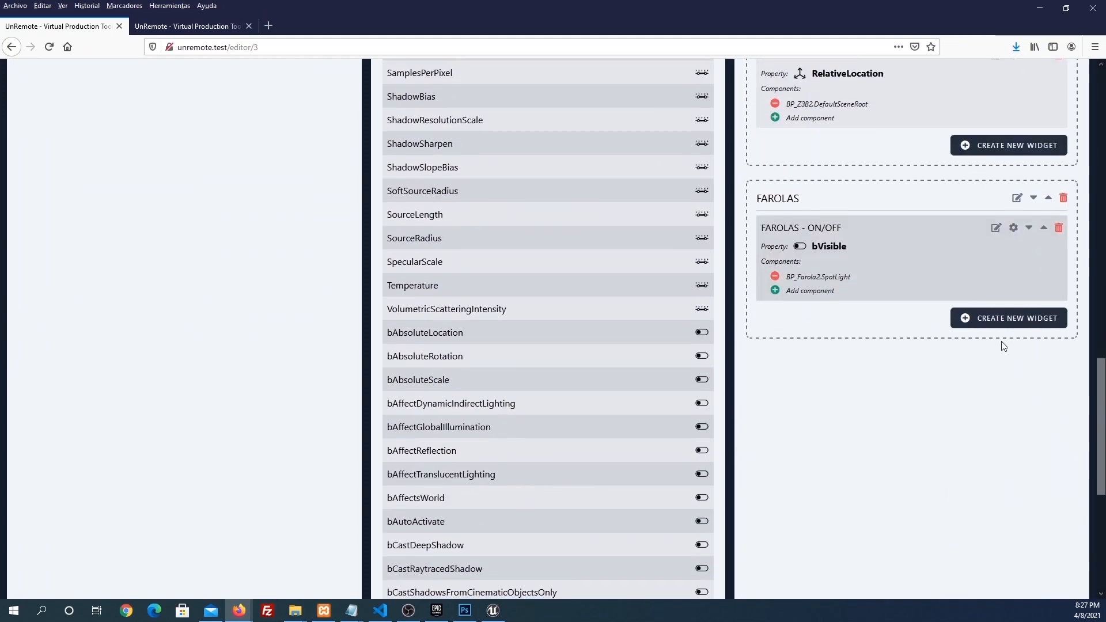
click(999, 324)
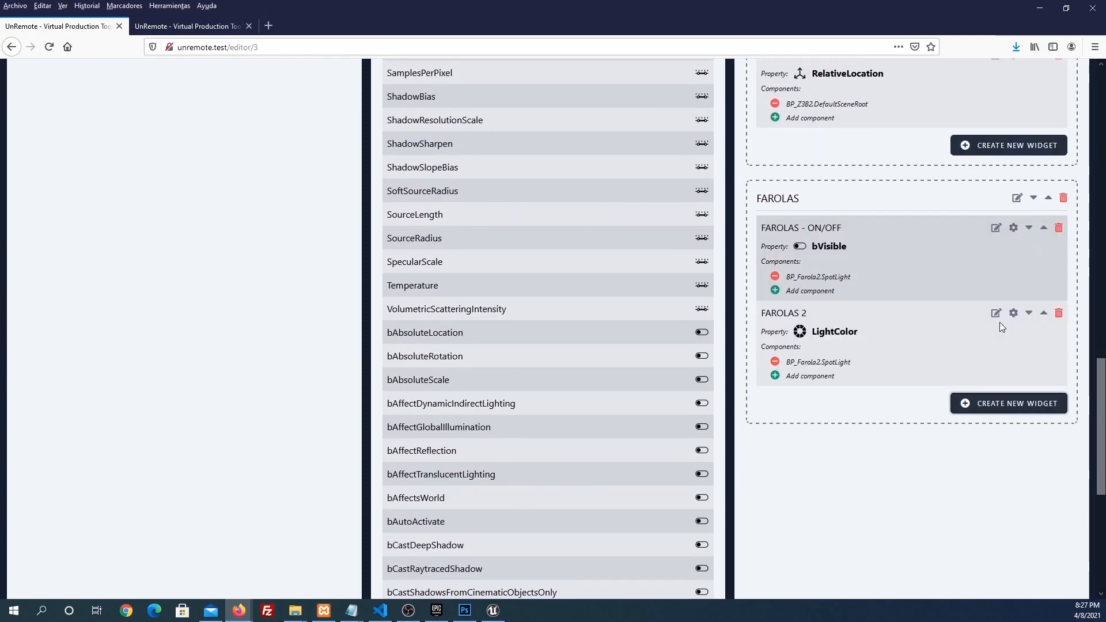
click(996, 317)
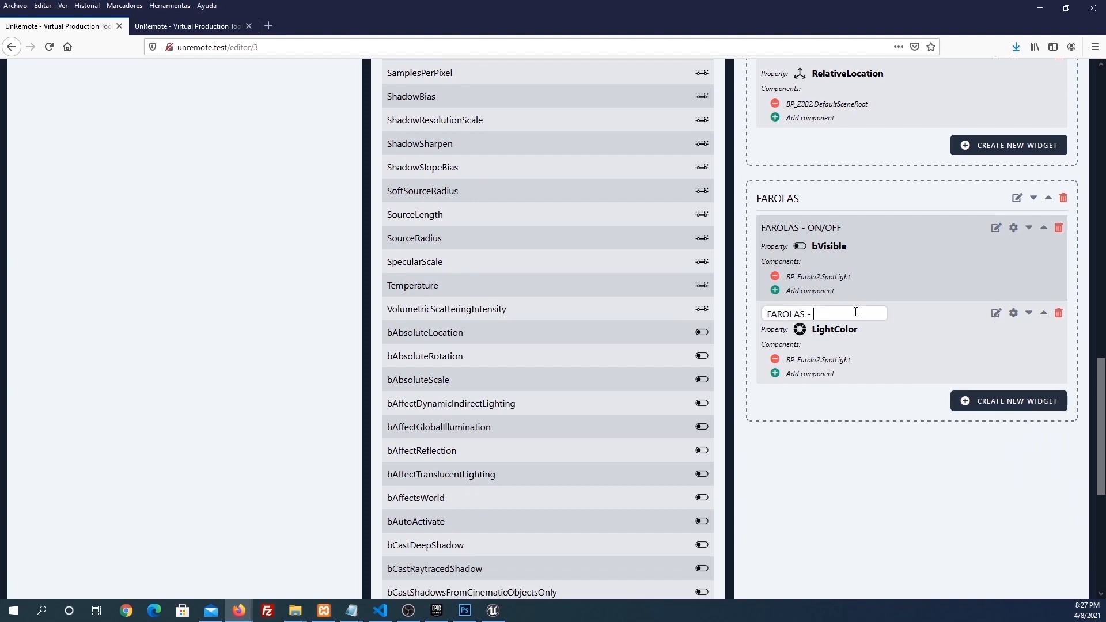
key(Return)
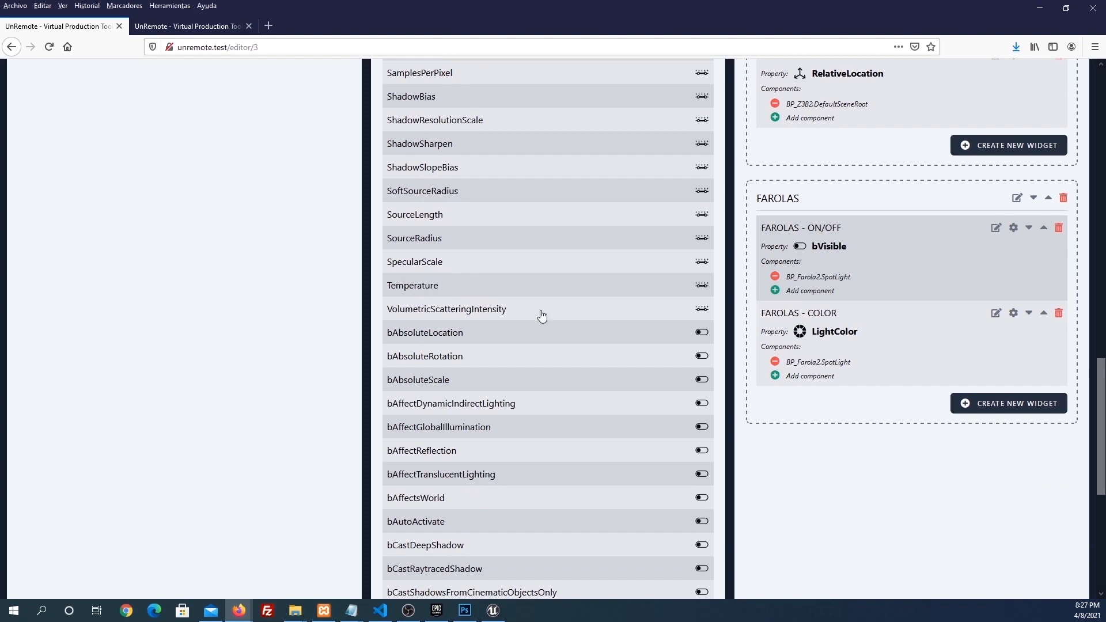
Create a FAROLAS section widget for the SpotLight's Intensity property and move it above FAROLAS - COLOR
scroll(429, 257, up, 4)
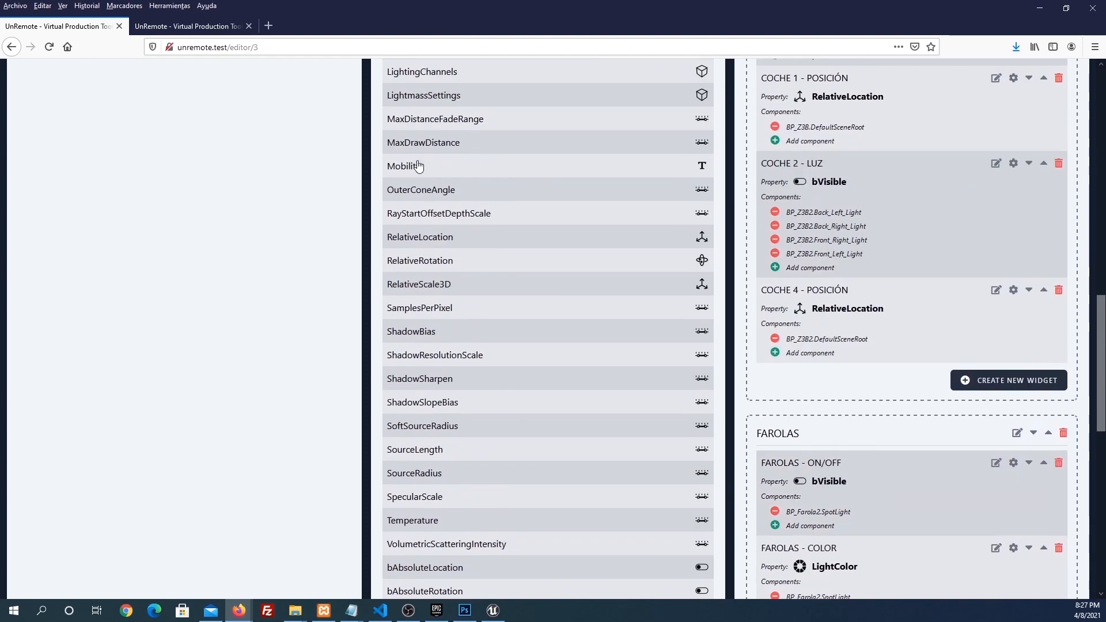
scroll(418, 167, up, 5)
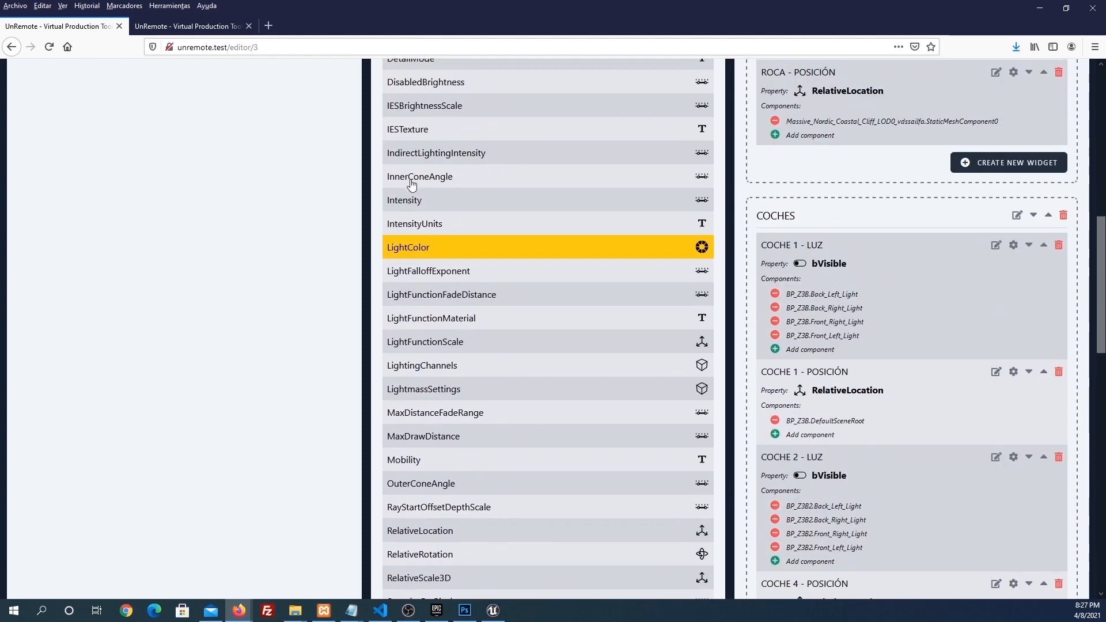
scroll(471, 242, down, 9)
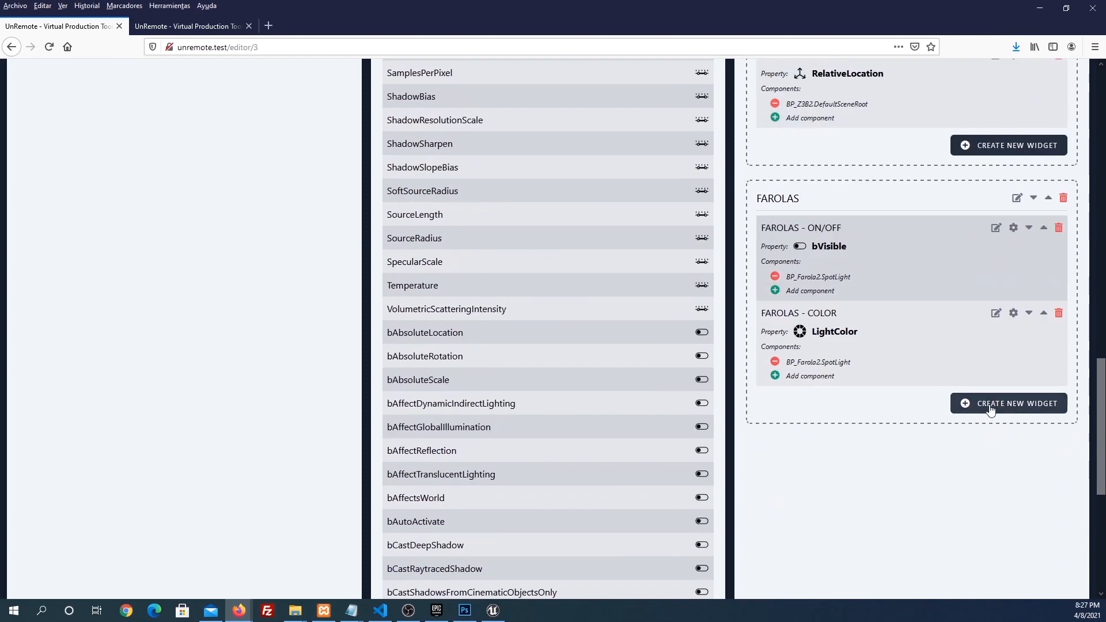
click(990, 406)
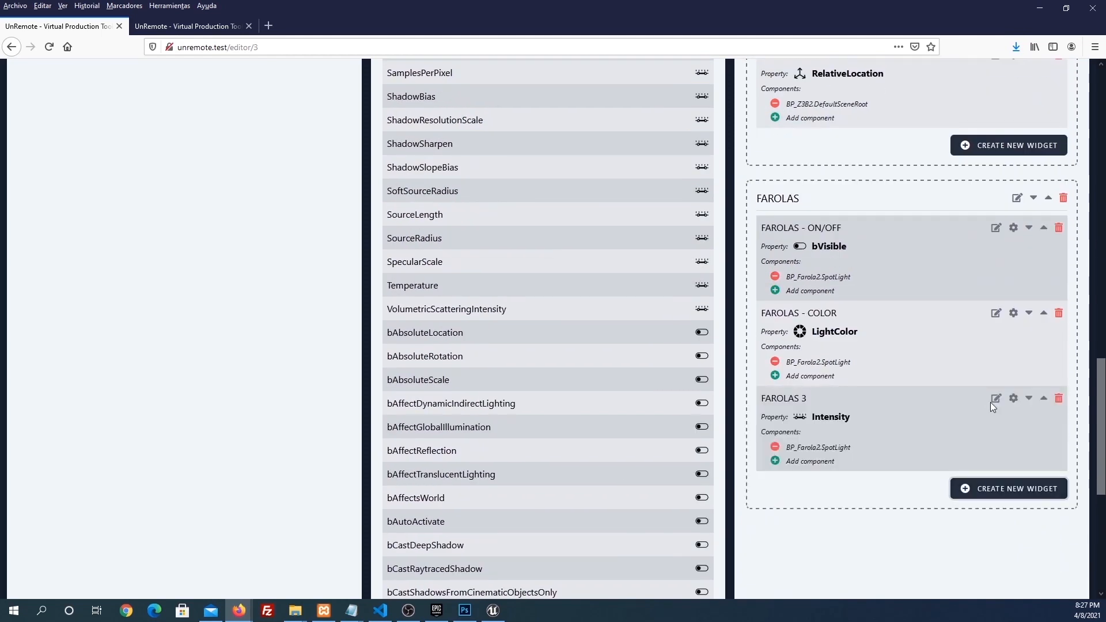
click(1043, 399)
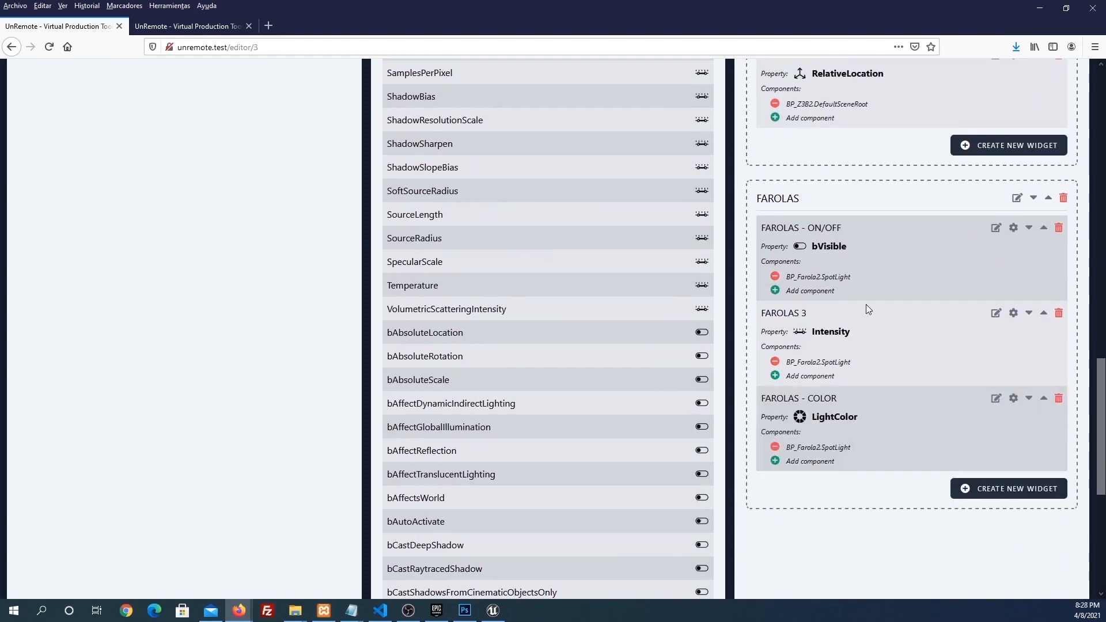
Rename the FAROLAS section's Intensity widget as FAROLAS - INTENSIDAD
click(995, 312)
key(BackSpace)
key(Menu)
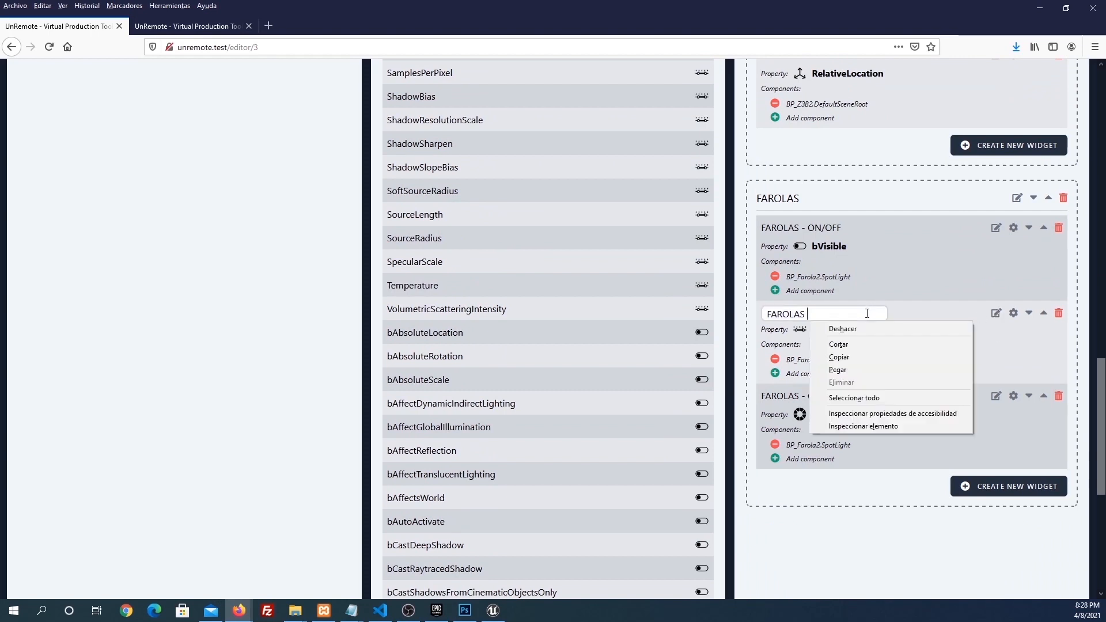
key(Escape)
text(- inte)
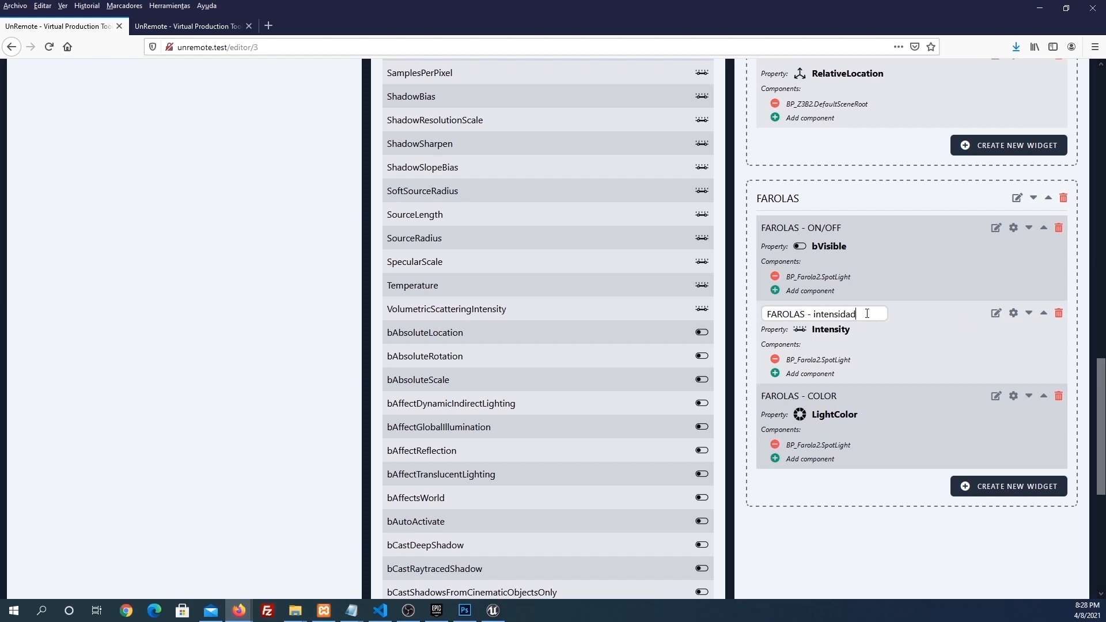
text(nsidad)
key(Return)
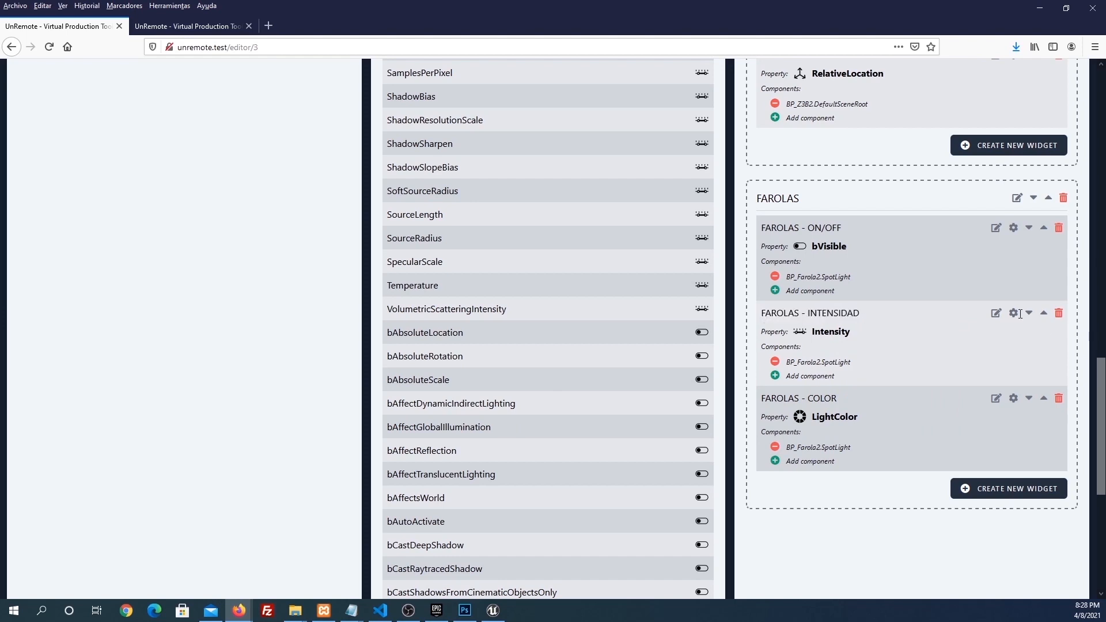
Set the FAROLAS - INTENSIDAD widget's default max value to 10000 and enable live update by default
click(1010, 317)
click(484, 334)
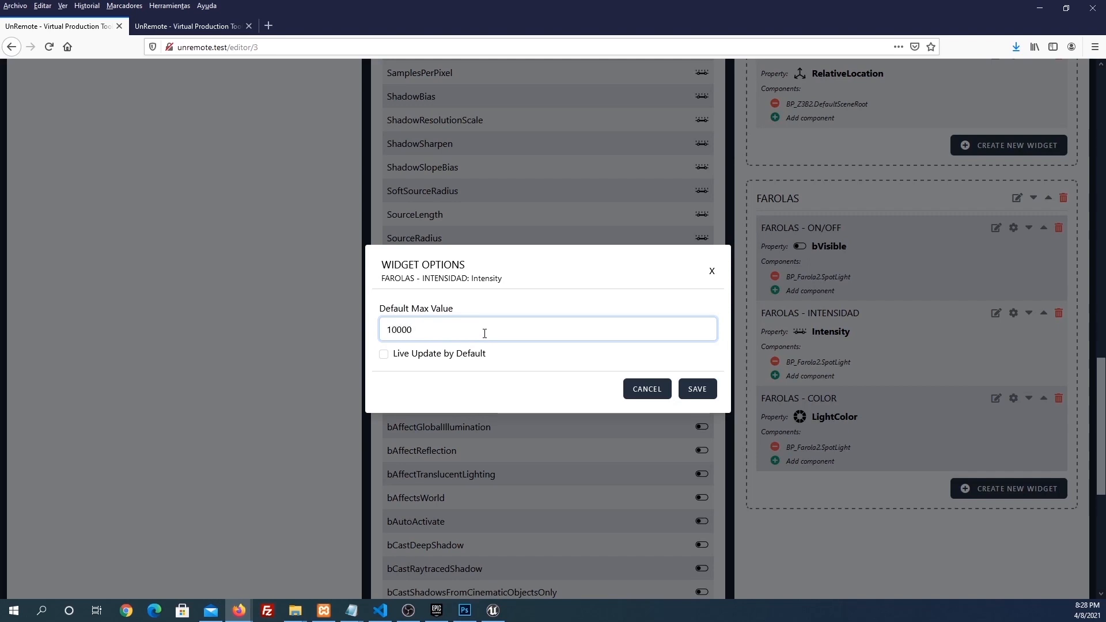
click(384, 355)
click(697, 389)
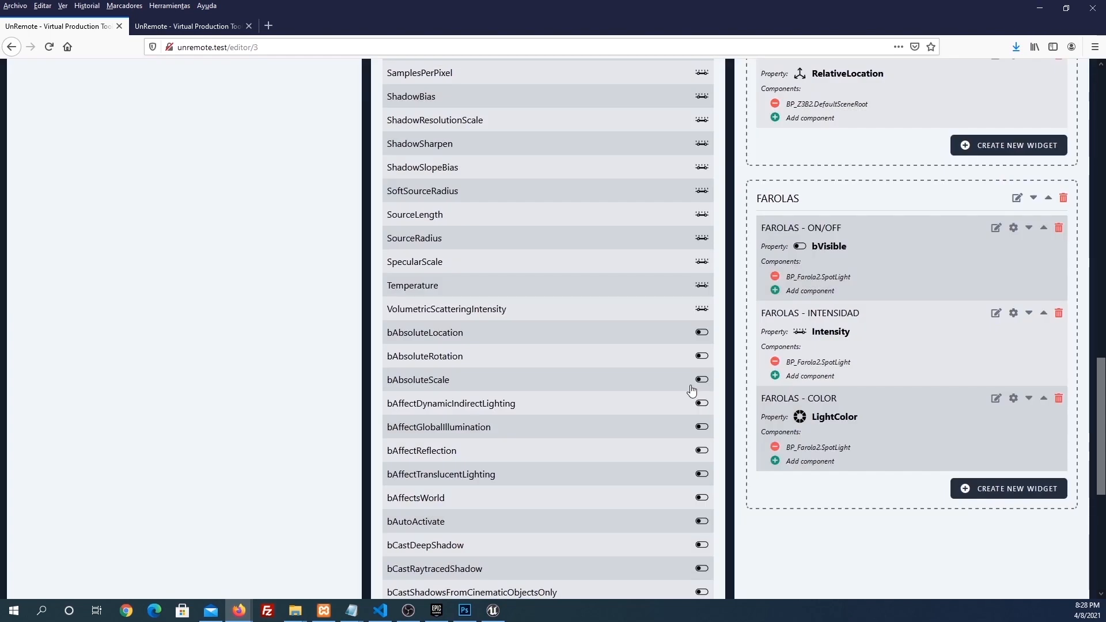
Save the FAROLAS - COLOR widget with live update enabled by default, and check the FAROLAS - ON/OFF widget's options
click(1013, 399)
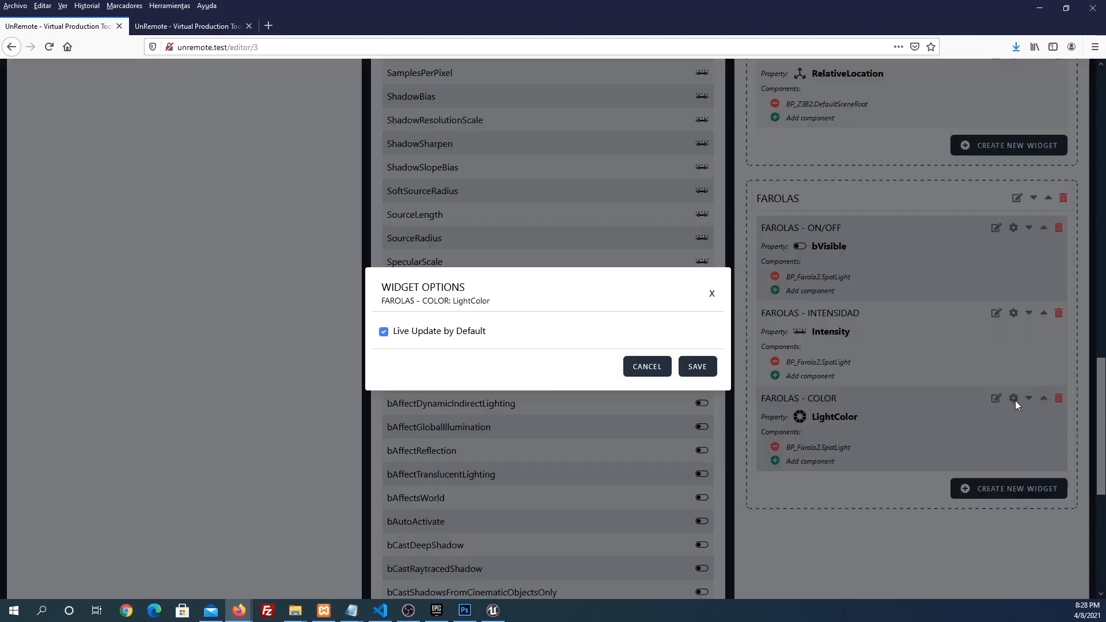
click(699, 368)
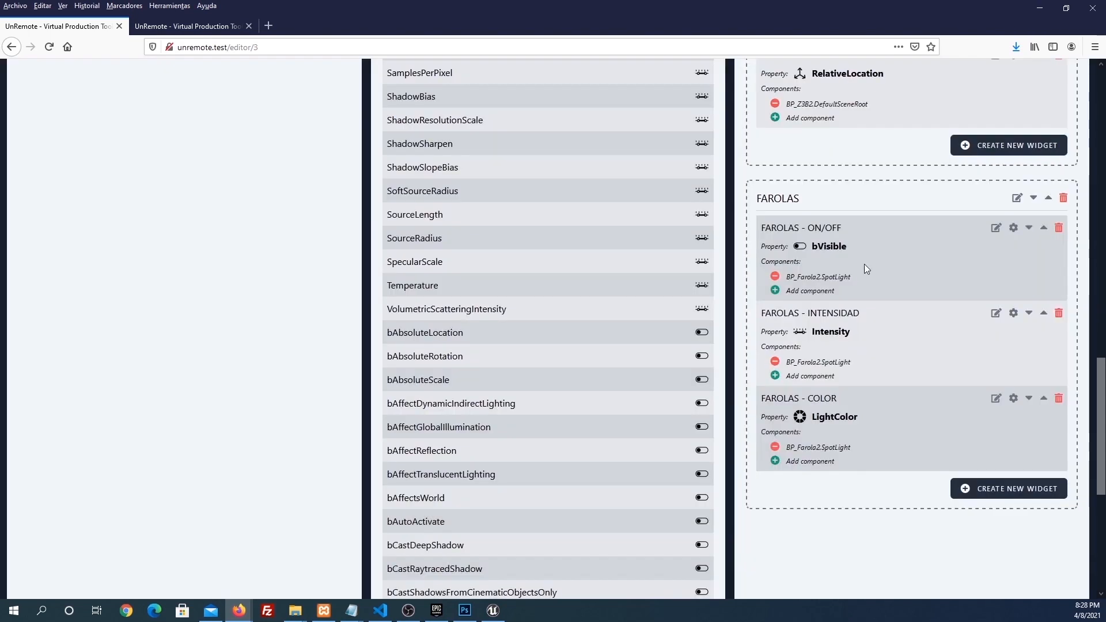
click(1013, 228)
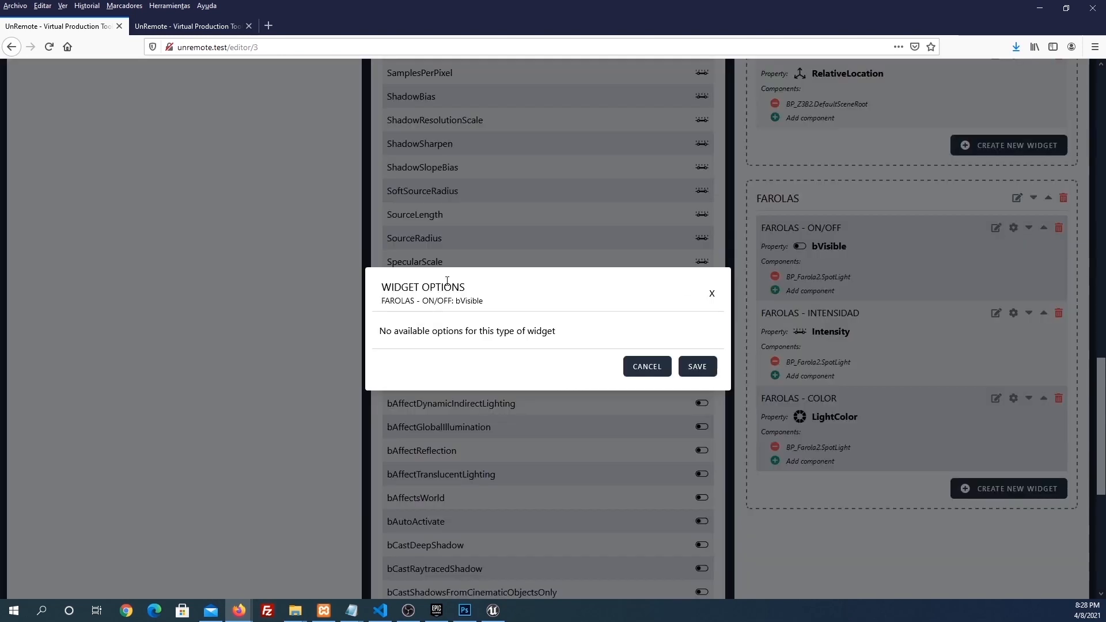
click(711, 293)
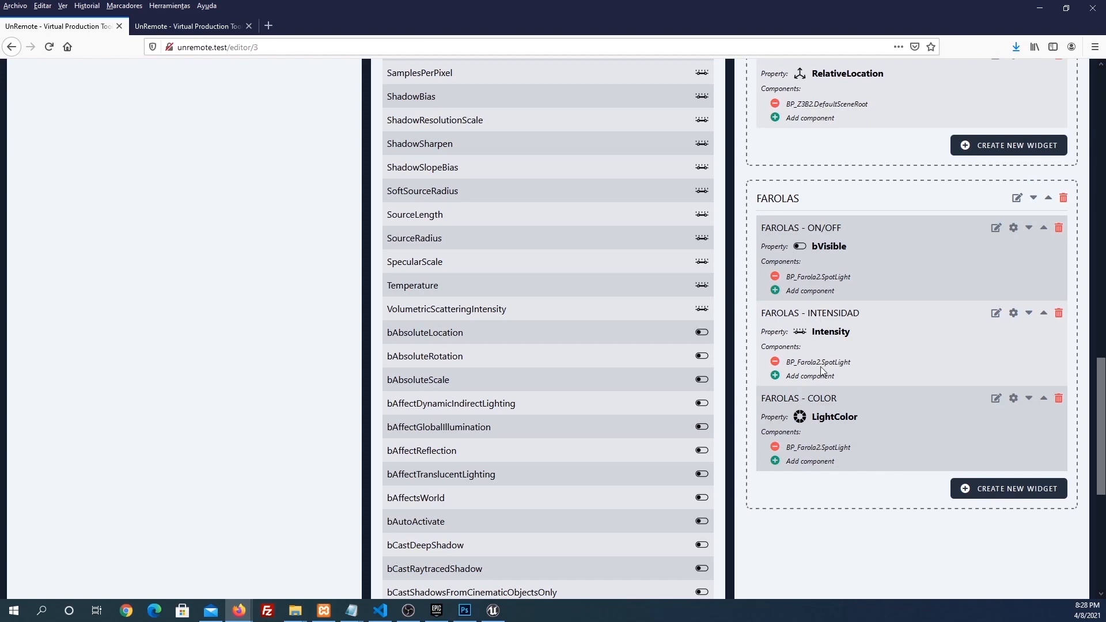
Add BP_Farola3's SpotLight as a component of the FAROLAS ON/OFF, INTENSIDAD and COLOR widgets
scroll(262, 363, up, 15)
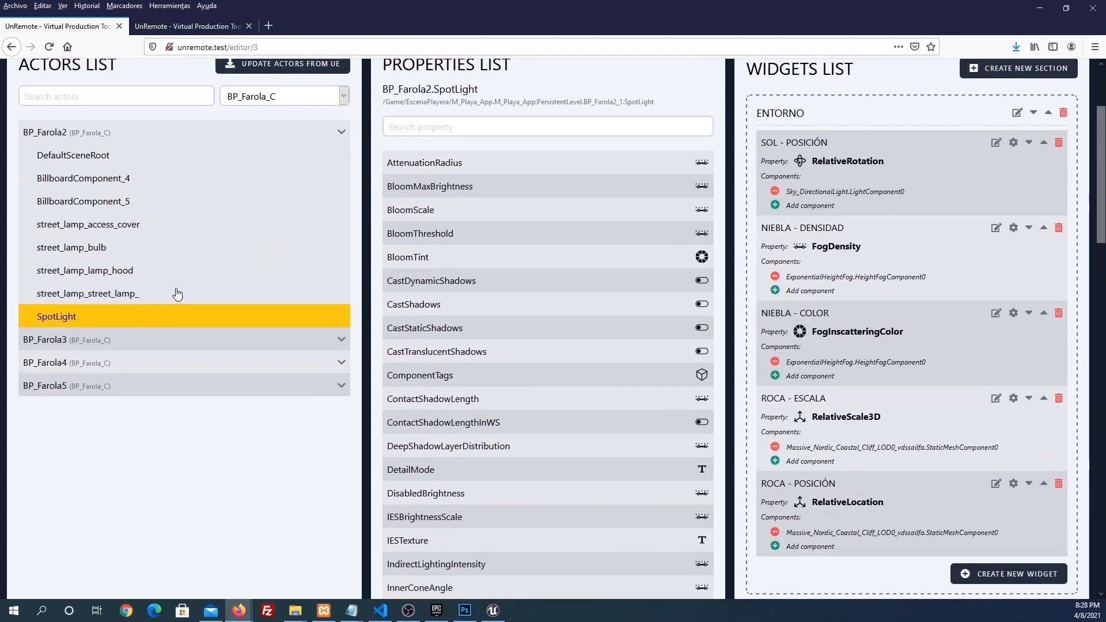
click(88, 344)
click(95, 340)
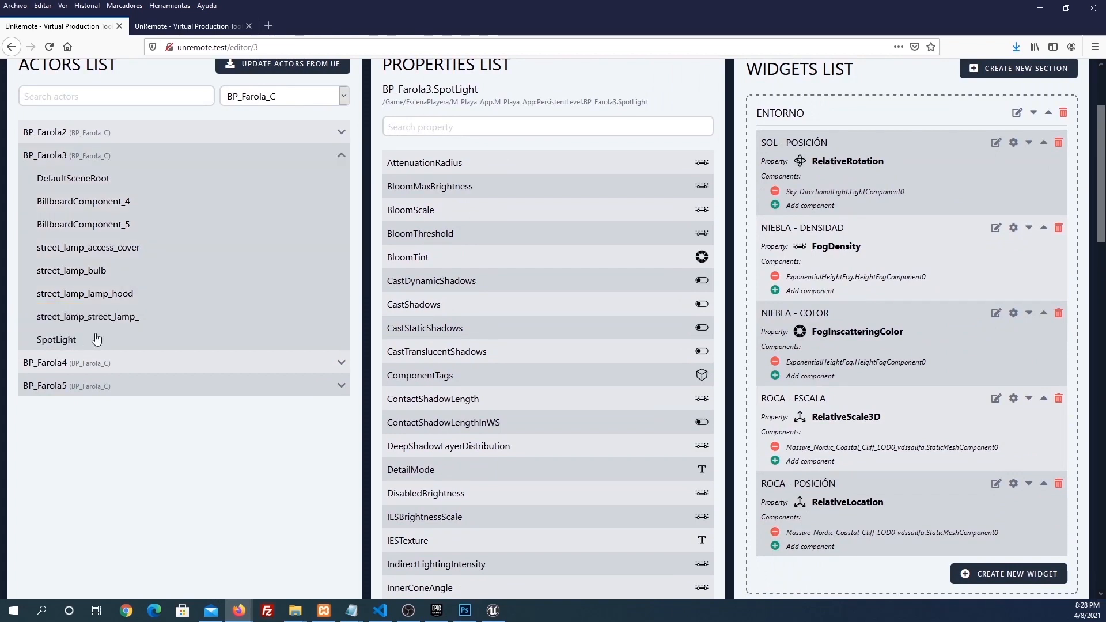
scroll(822, 360, down, 16)
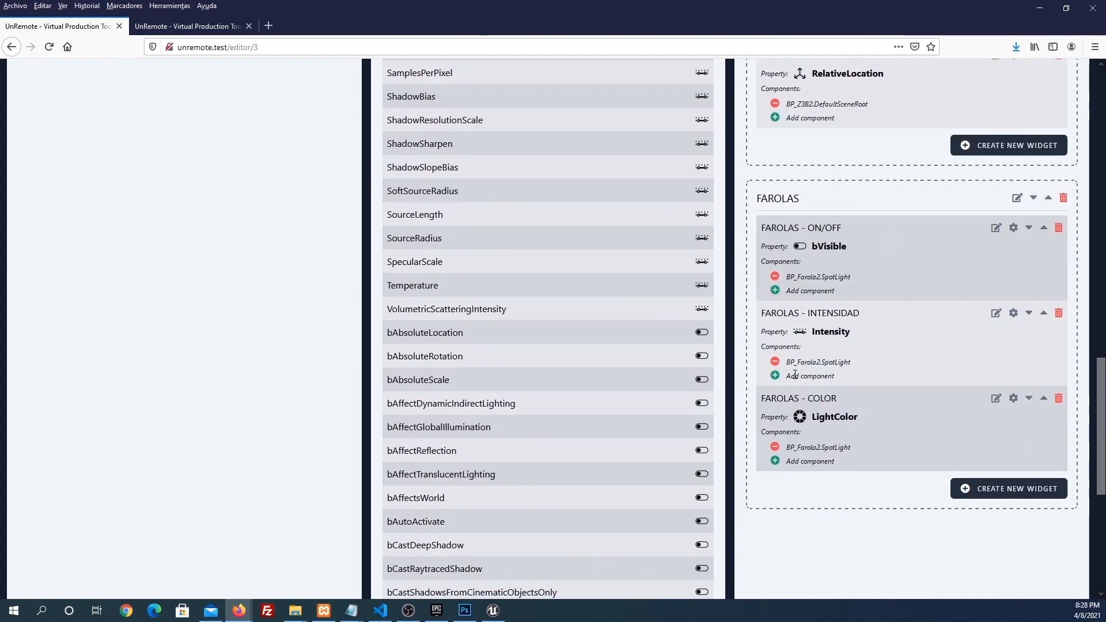
click(774, 291)
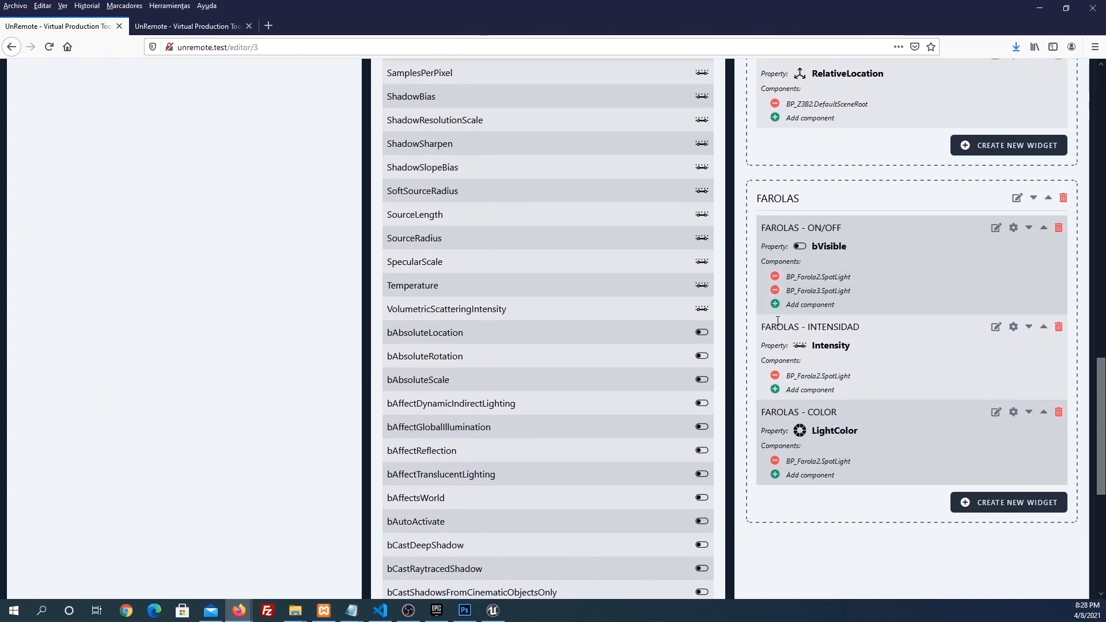
click(775, 389)
click(775, 488)
Add BP_Farola4's SpotLight as a component of the FAROLAS ON/OFF, INTENSIDAD and COLOR widgets
scroll(185, 283, up, 6)
scroll(184, 284, up, 8)
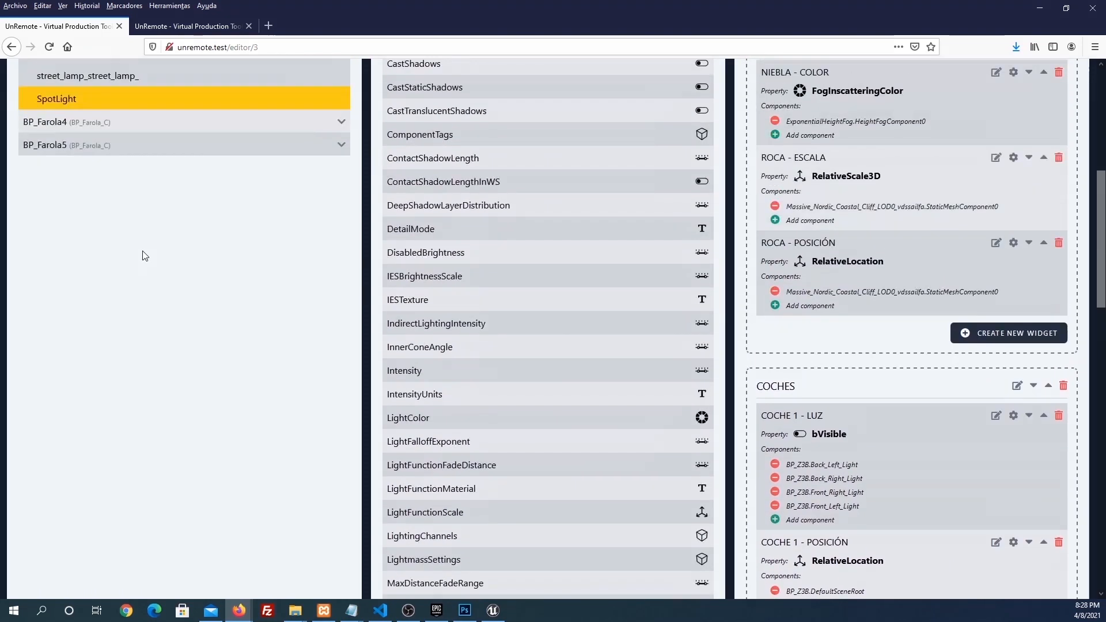
click(92, 302)
click(69, 311)
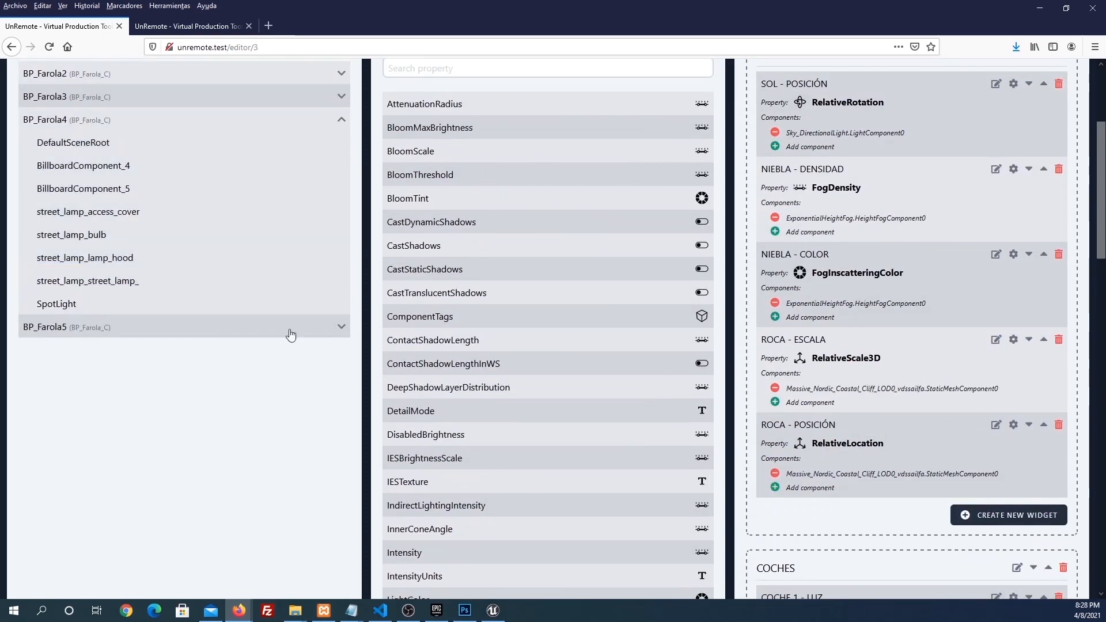
scroll(838, 375, down, 15)
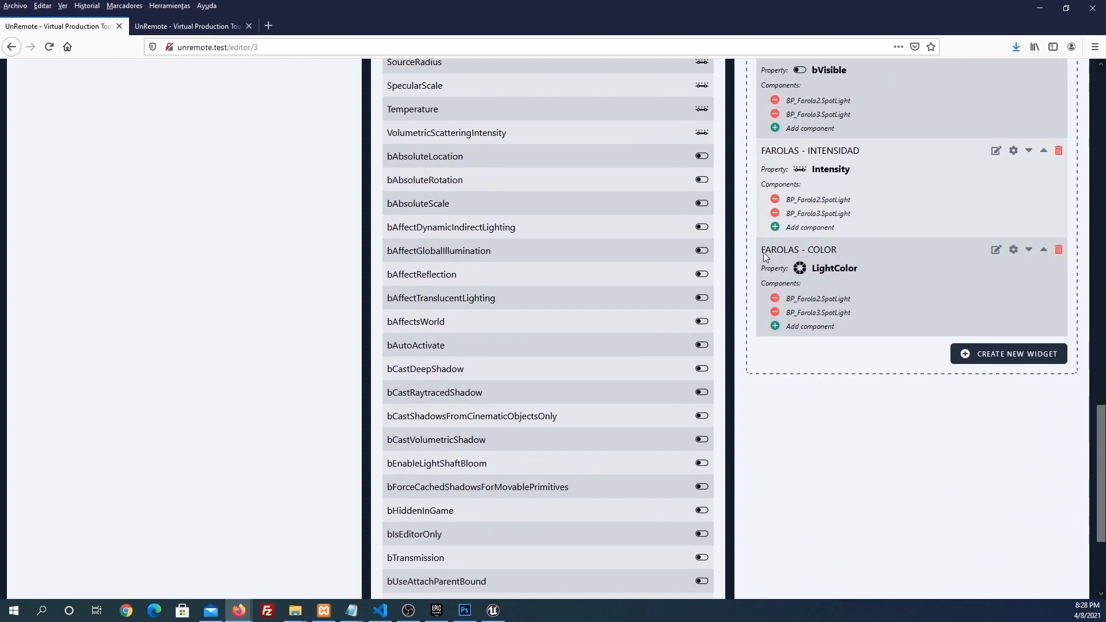
click(775, 129)
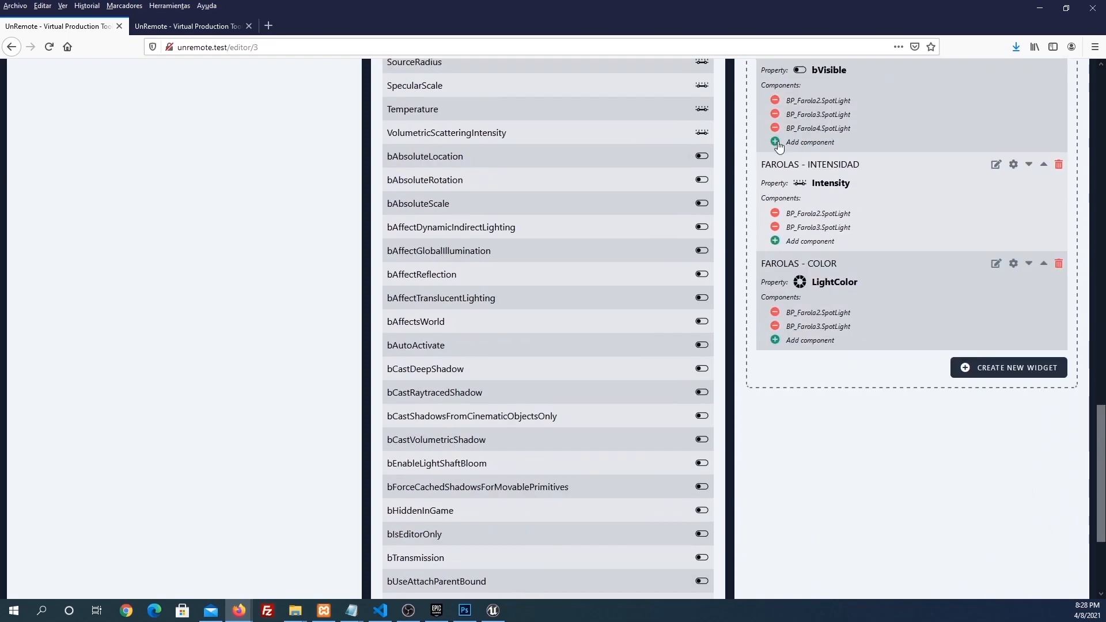
click(774, 241)
click(774, 353)
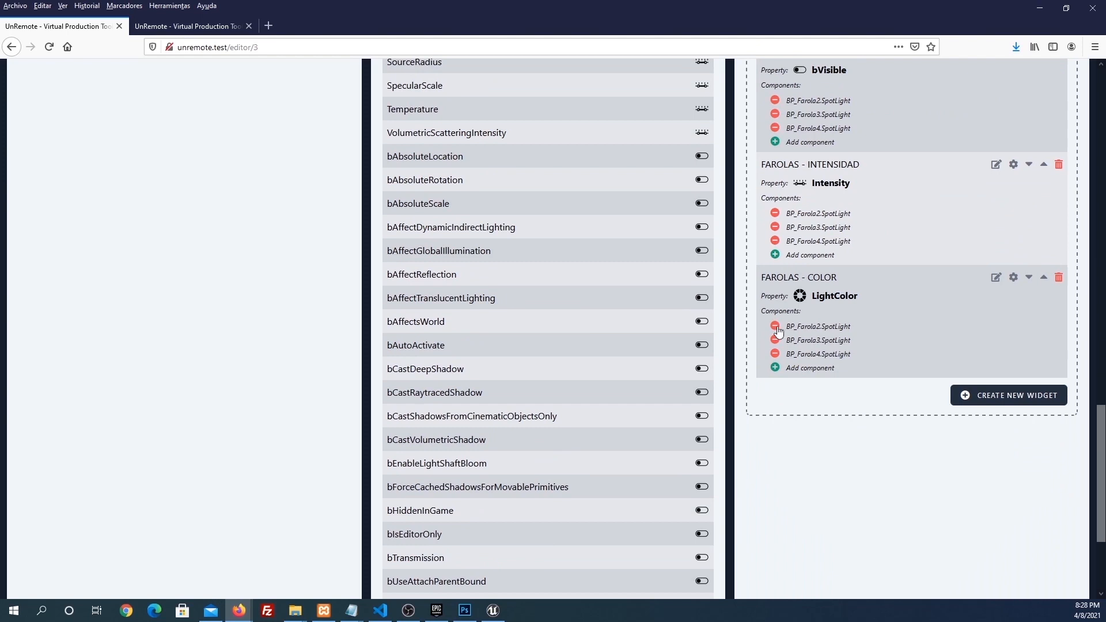
click(774, 326)
click(632, 277)
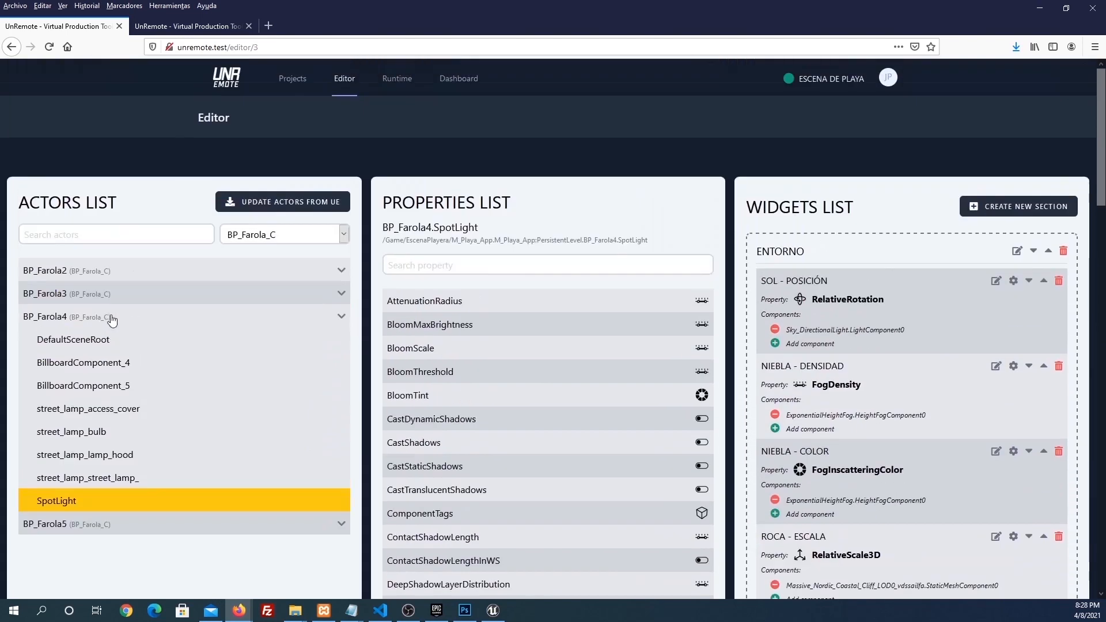
Add BP_Farola5's SpotLight as a component of the FAROLAS COLOR, INTENSIDAD and ON/OFF widgets
scroll(112, 320, down, 3)
click(146, 347)
click(84, 356)
scroll(814, 426, down, 15)
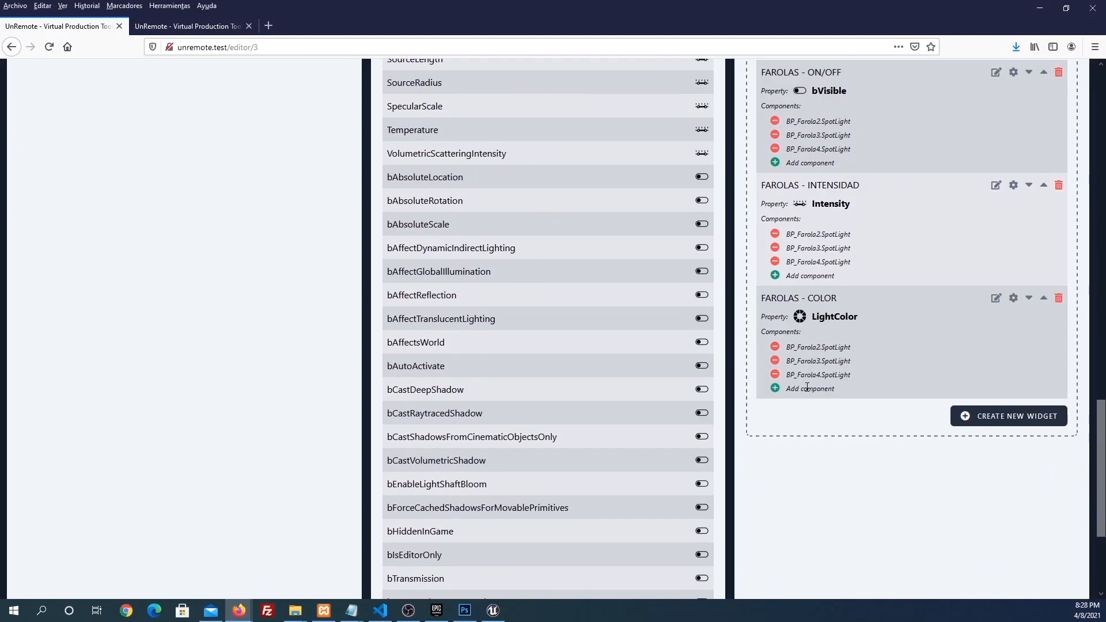
click(774, 388)
click(775, 275)
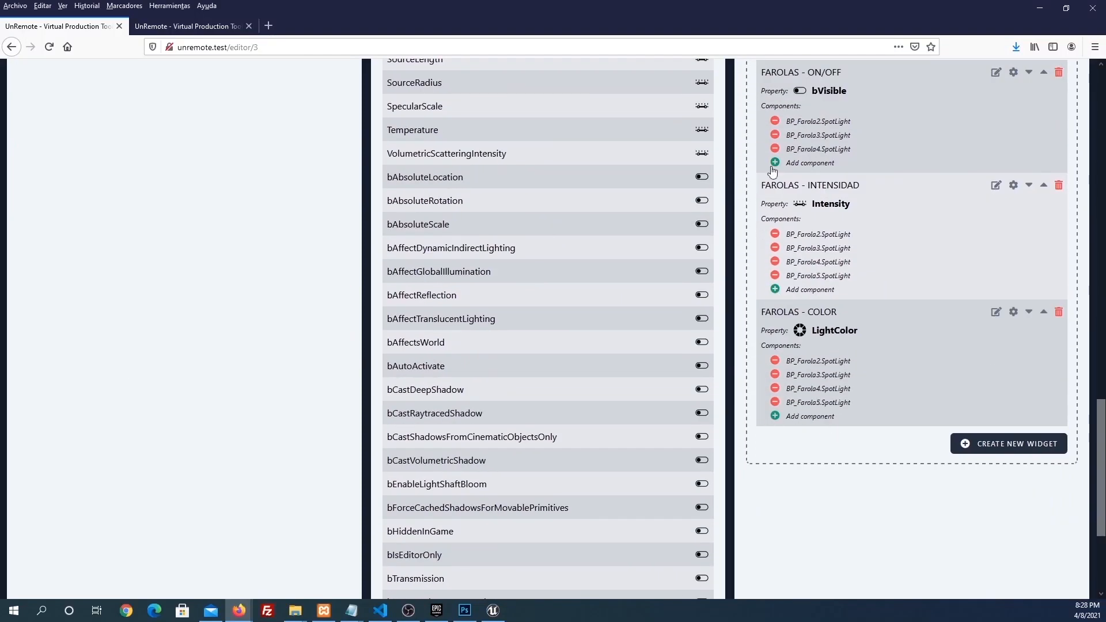
click(774, 163)
Reload the project dashboard and show its FAROLAS section
scroll(346, 225, up, 12)
click(184, 26)
click(49, 47)
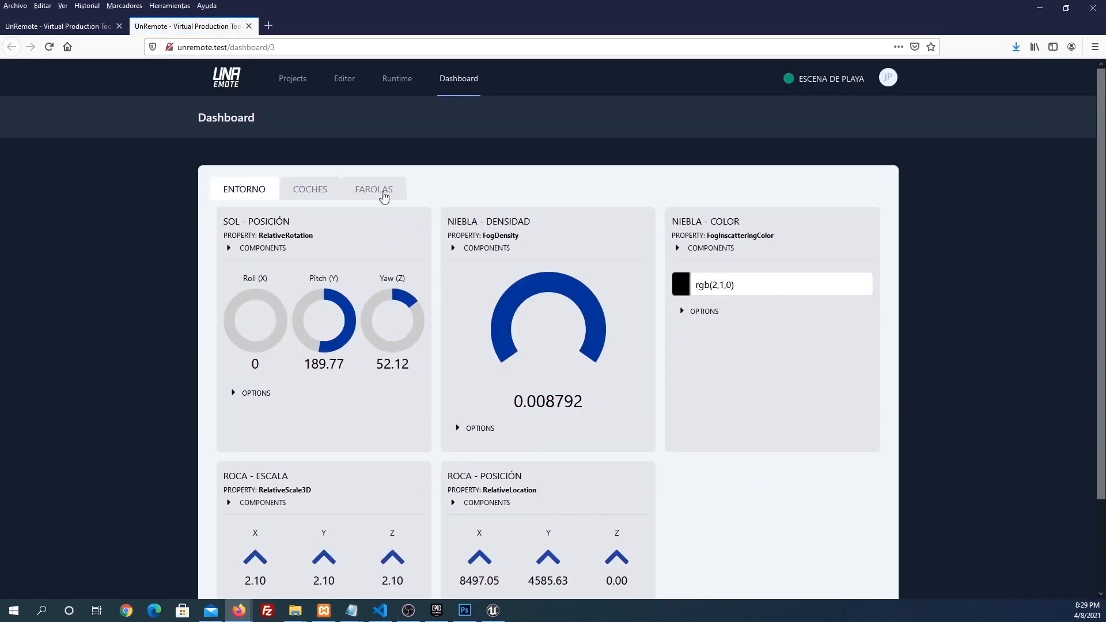
click(382, 191)
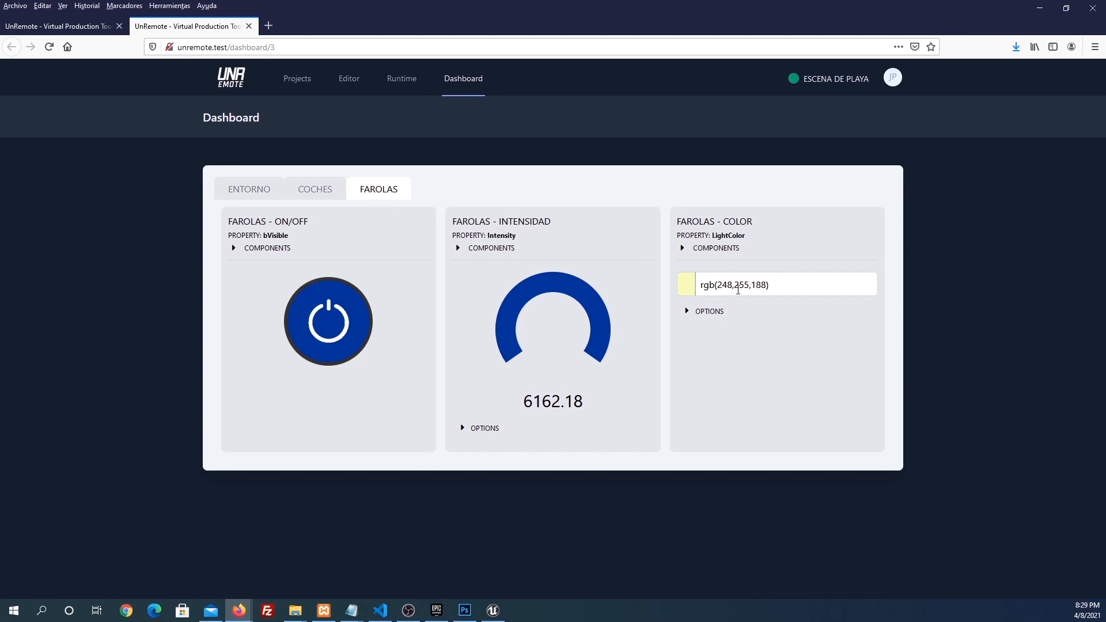
Restore the dashboard window beside Unreal's viewport and toggle FAROLAS - ON/OFF several times to test all the street lamps
double_click(551, 11)
click(124, 329)
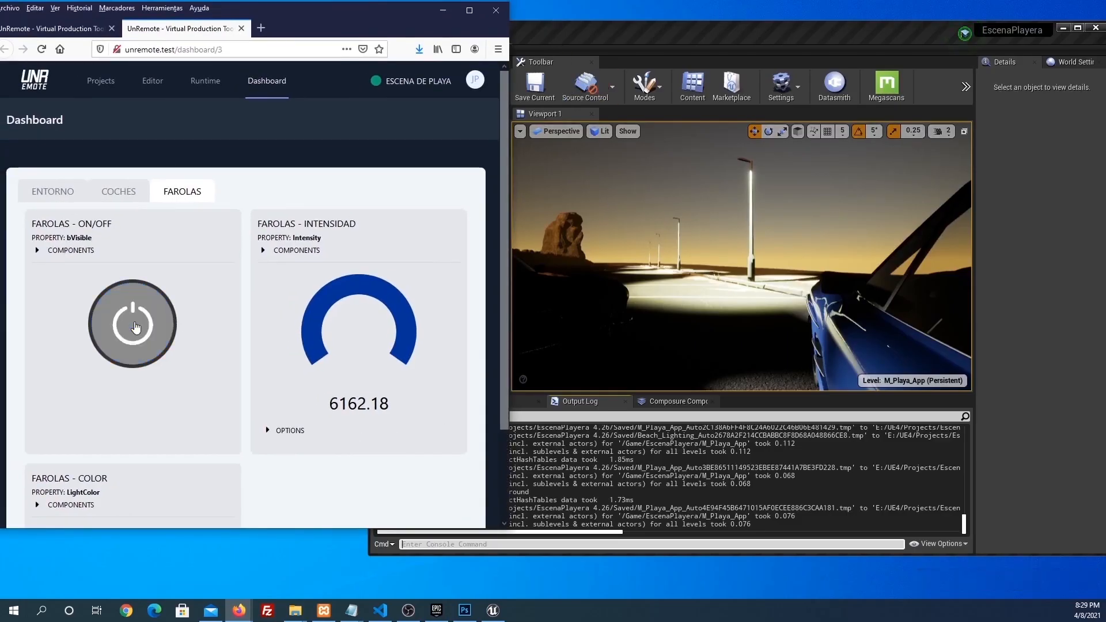
click(130, 328)
click(136, 327)
click(136, 327)
Set the FAROLAS - INTENSIDAD max value to 10000 and lower the lamps' intensity to about 3978
drag(309, 346, 349, 304)
scroll(292, 320, down, 1)
Change the lamps' light to green, rgb(79,255,79), with the FAROLAS - COLOR widget
scroll(293, 325, down, 3)
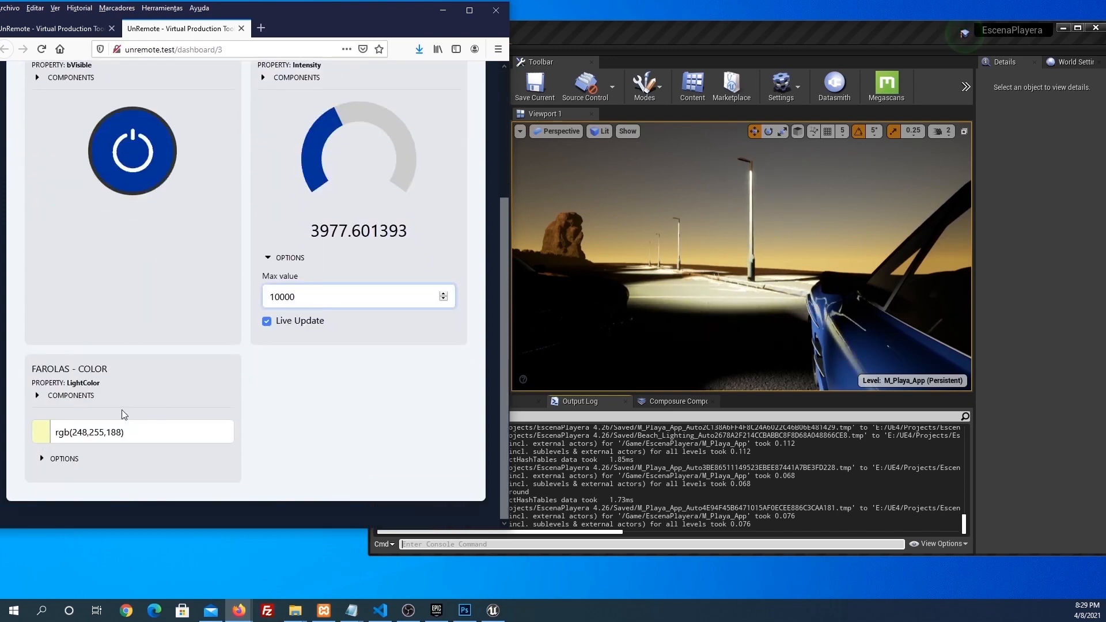
click(108, 432)
mouse_move(60, 388)
mouse_down()
mouse_move(42, 348)
mouse_move(84, 366)
mouse_move(55, 353)
mouse_move(74, 349)
mouse_up()
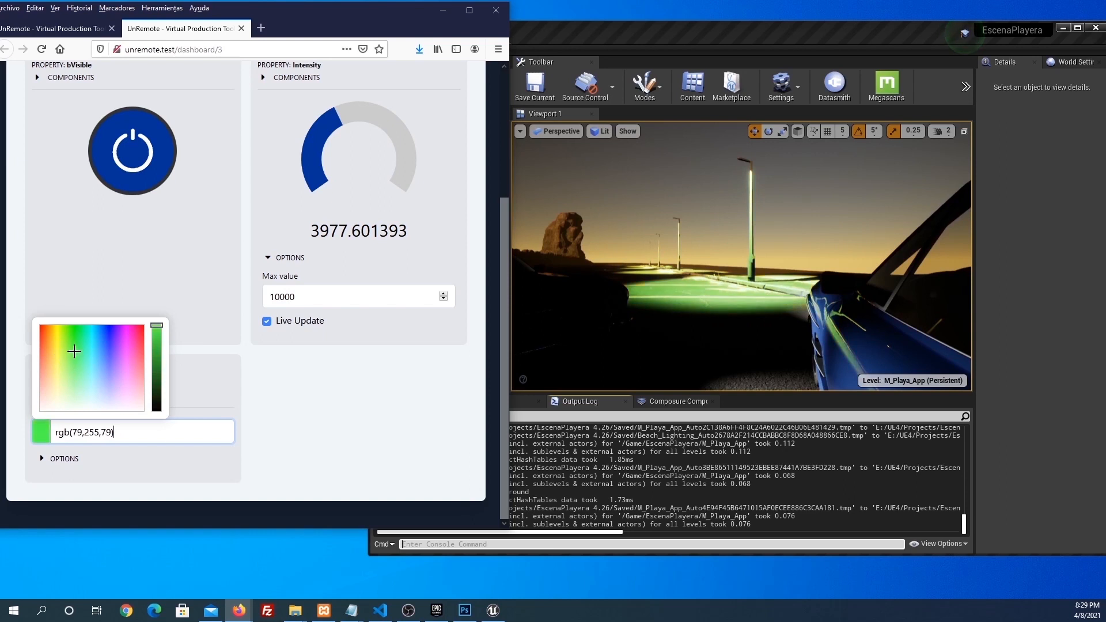
Disable live update for FAROLAS - COLOR, set the lamps' color to rgb(255,215,156), and maximize the dashboard window
click(46, 461)
click(41, 478)
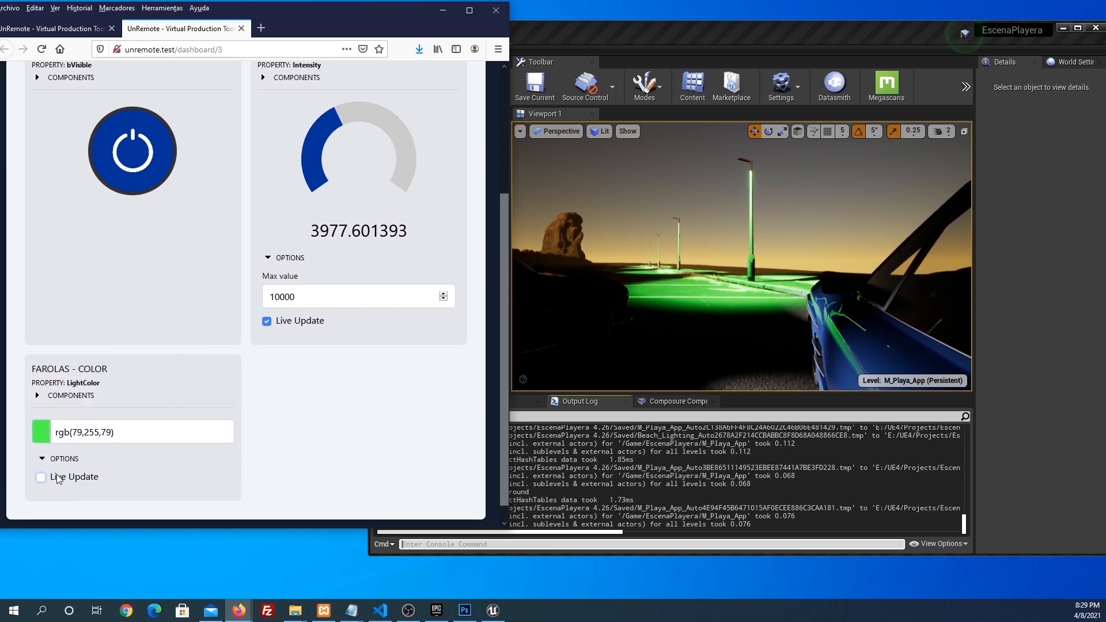
click(86, 432)
mouse_move(84, 368)
mouse_down()
mouse_move(108, 339)
mouse_move(79, 380)
mouse_move(51, 377)
mouse_up()
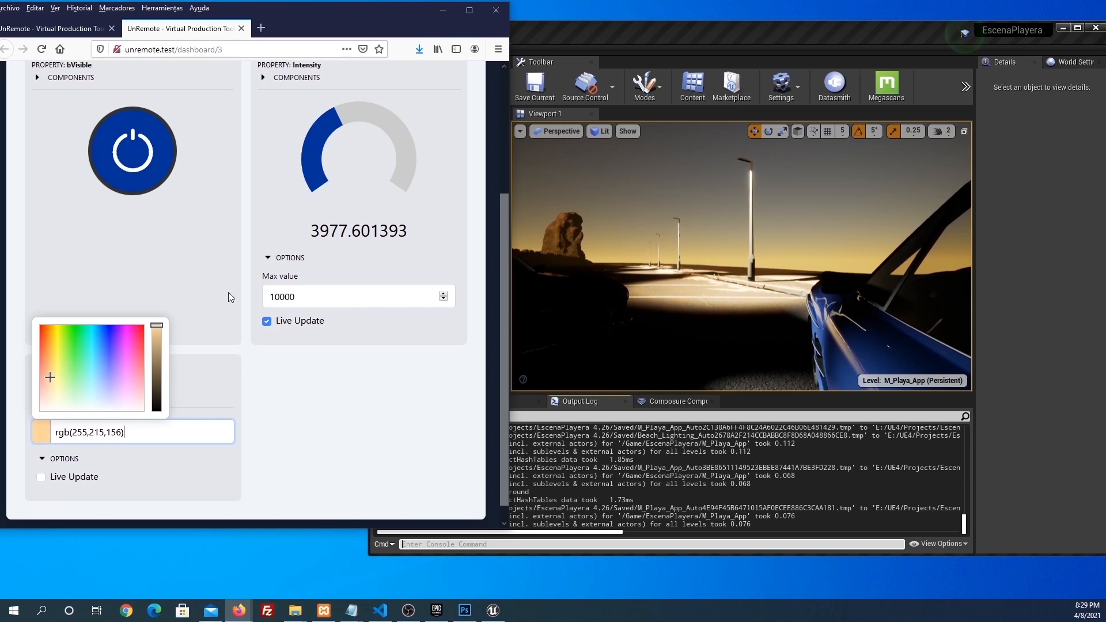
double_click(324, 9)
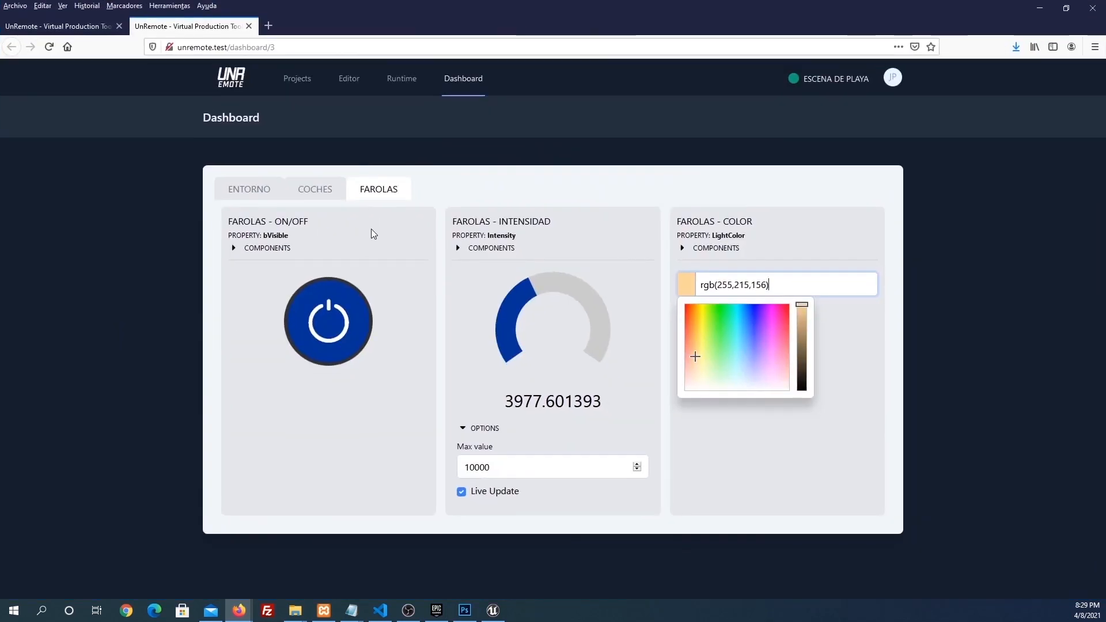
click(978, 379)
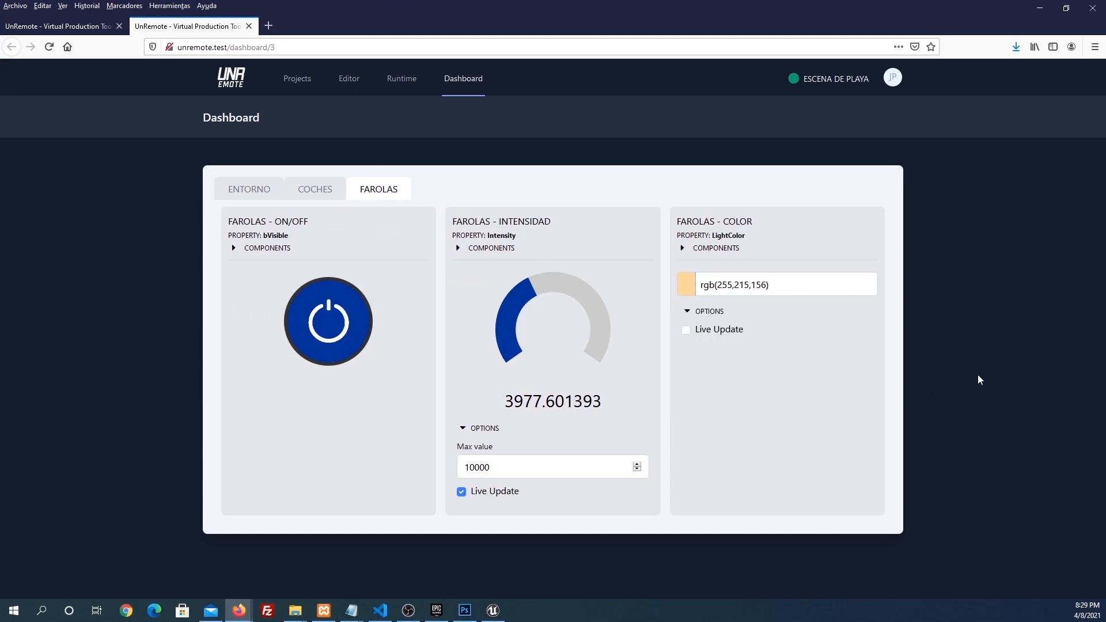